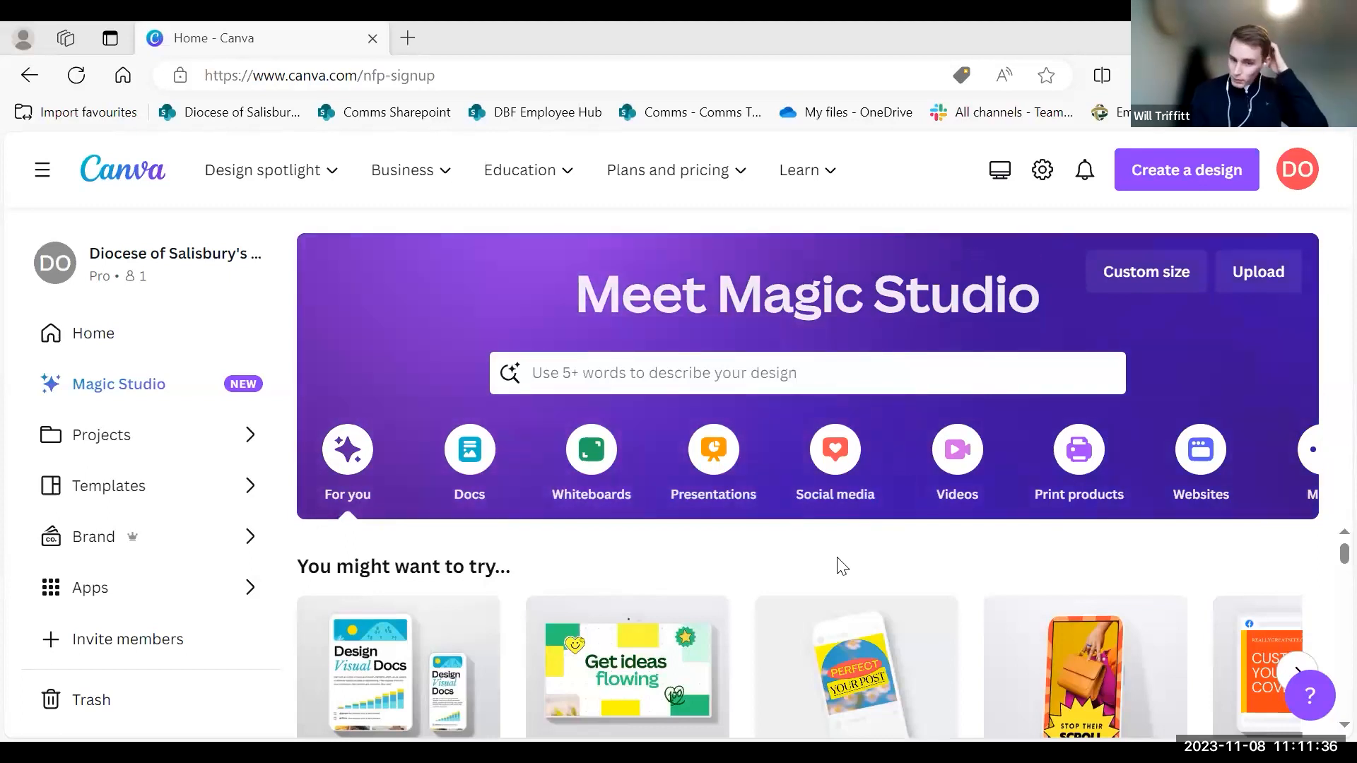
Look through the home page's suggested design types, newest features and recent designs.
{"action": "scroll", "coordinate": [834, 569], "scroll_direction": "down", "scroll_amount": 3}
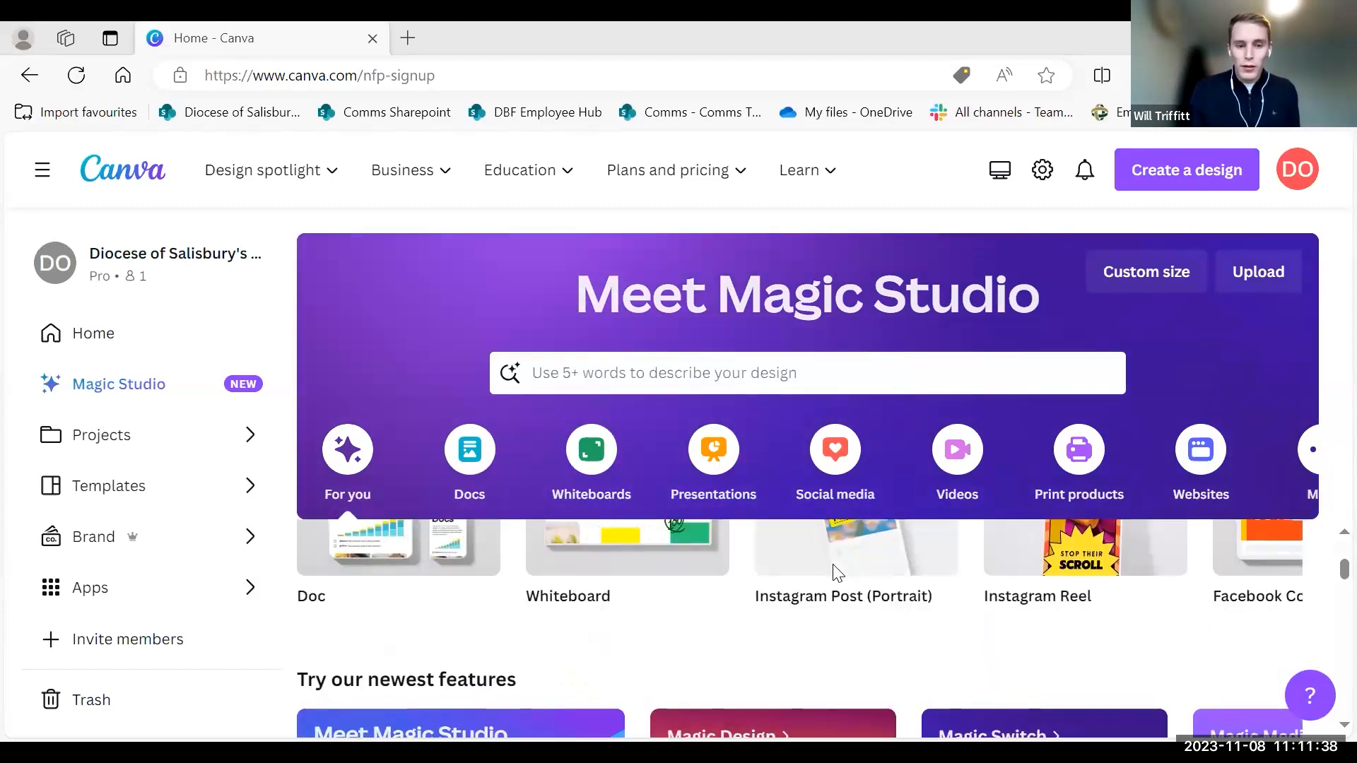
{"action": "scroll", "coordinate": [834, 569], "scroll_direction": "up", "scroll_amount": 2}
{"action": "scroll", "coordinate": [847, 548], "scroll_direction": "up", "scroll_amount": 2}
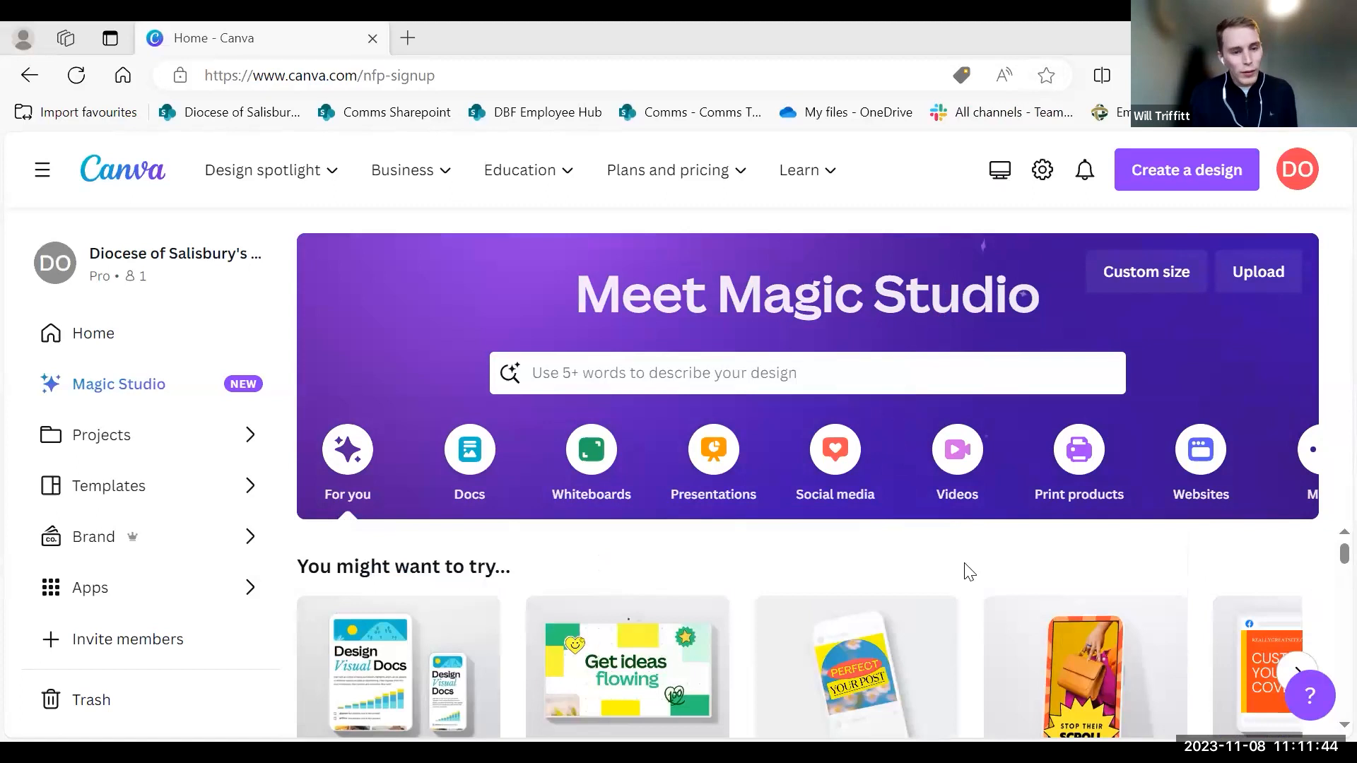
{"action": "scroll", "coordinate": [966, 564], "scroll_direction": "down", "scroll_amount": 5}
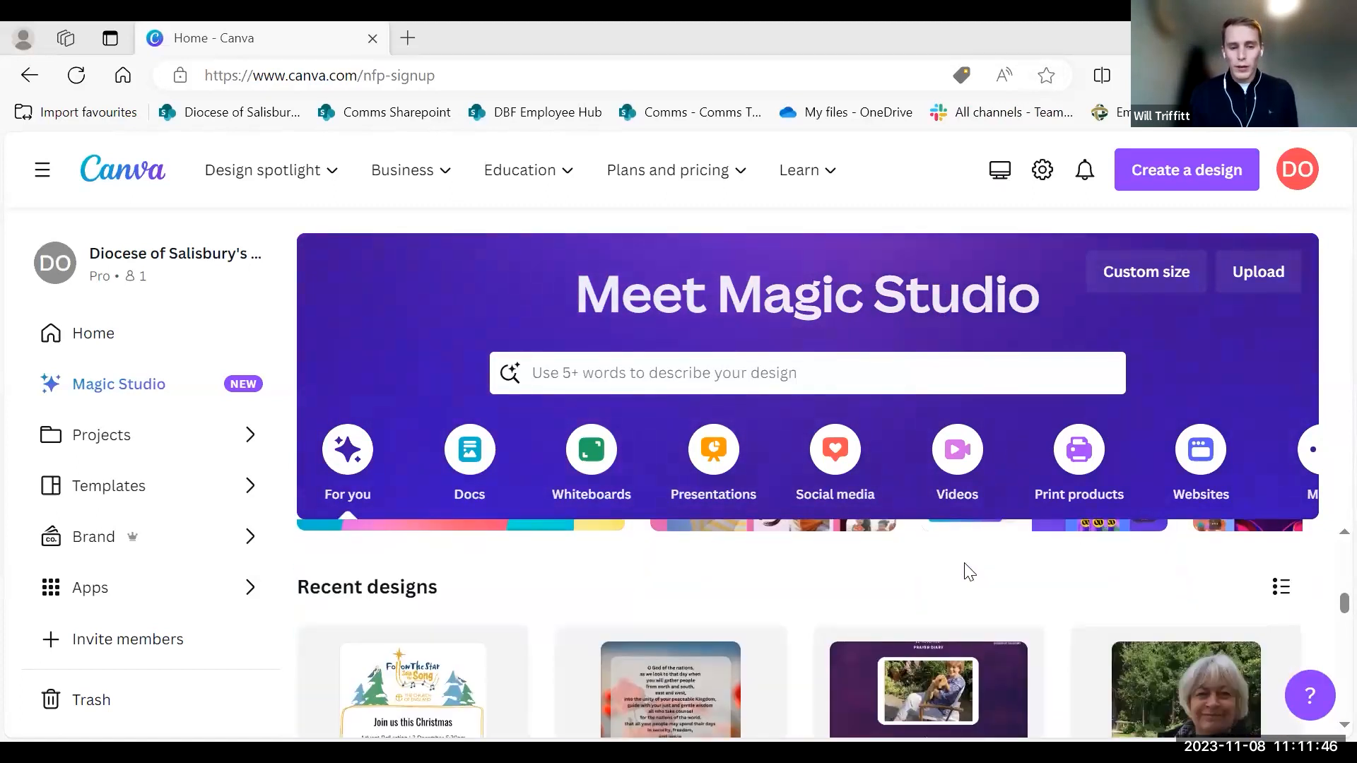
{"action": "scroll", "coordinate": [965, 569], "scroll_direction": "down", "scroll_amount": 3}
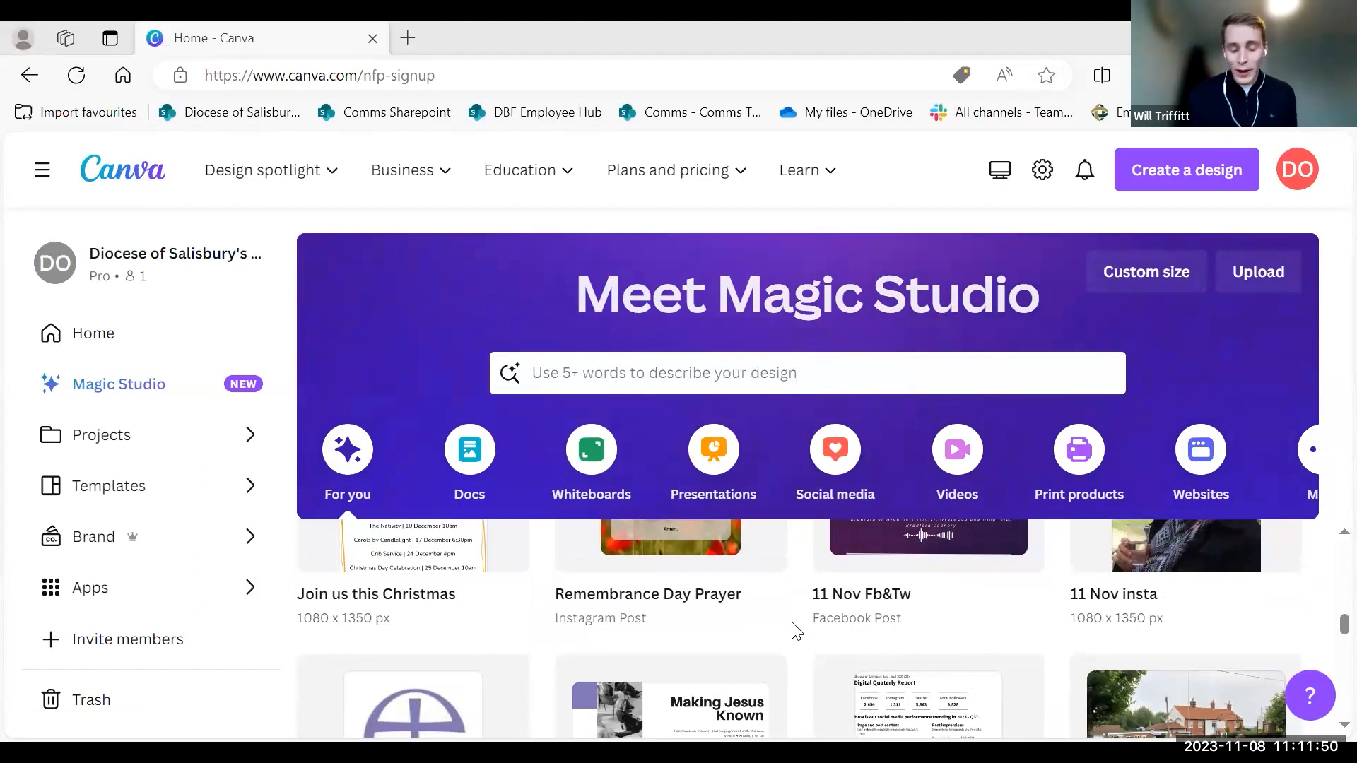
{"action": "scroll", "coordinate": [793, 628], "scroll_direction": "up", "scroll_amount": 8}
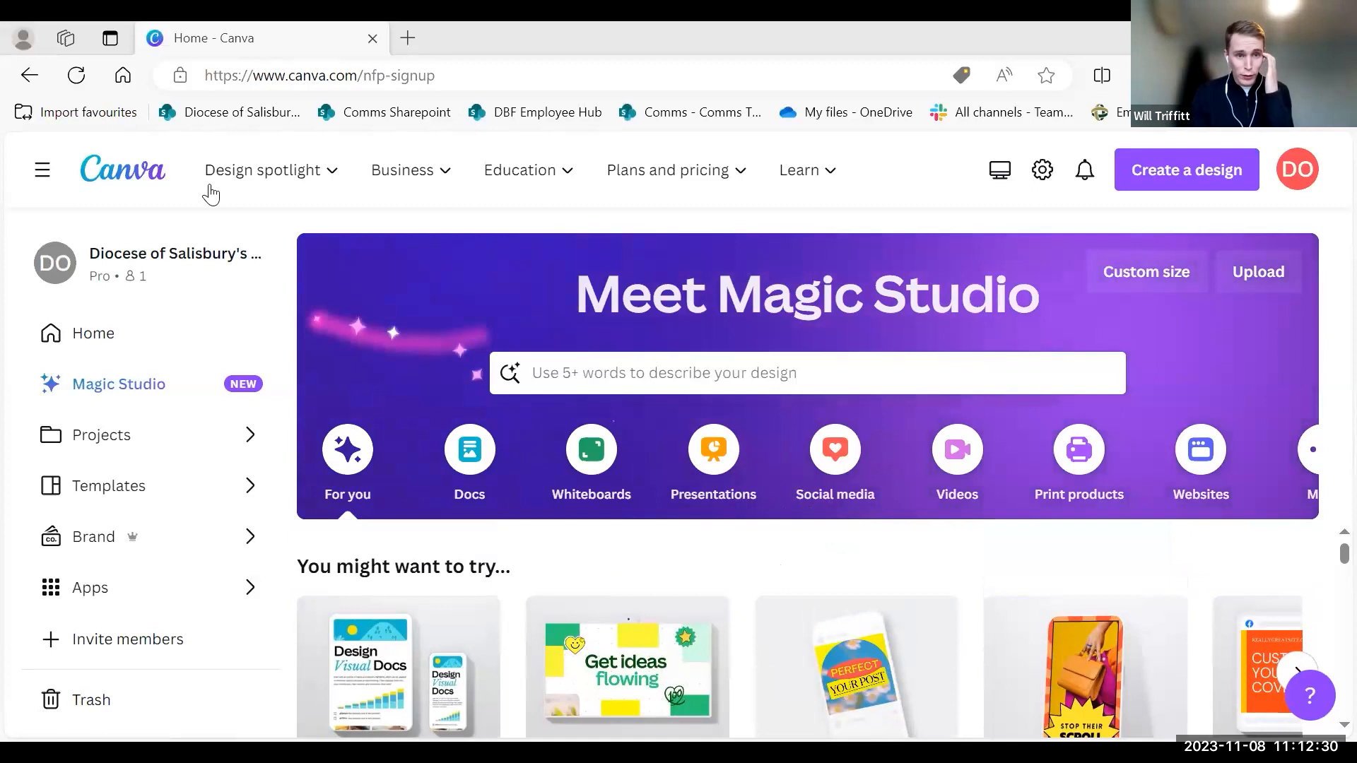
{"action": "mouse_move", "coordinate": [213, 190]}
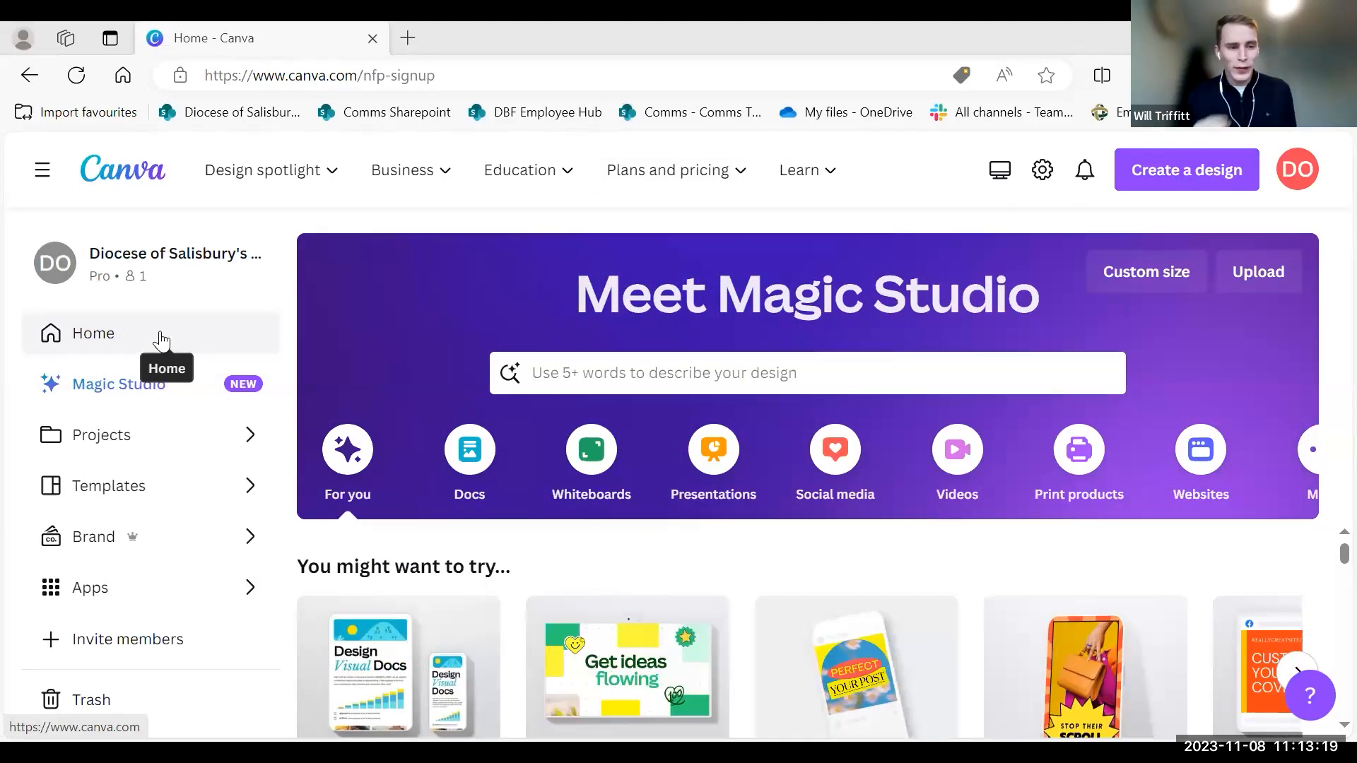
{"action": "left_click", "coordinate": [523, 170]}
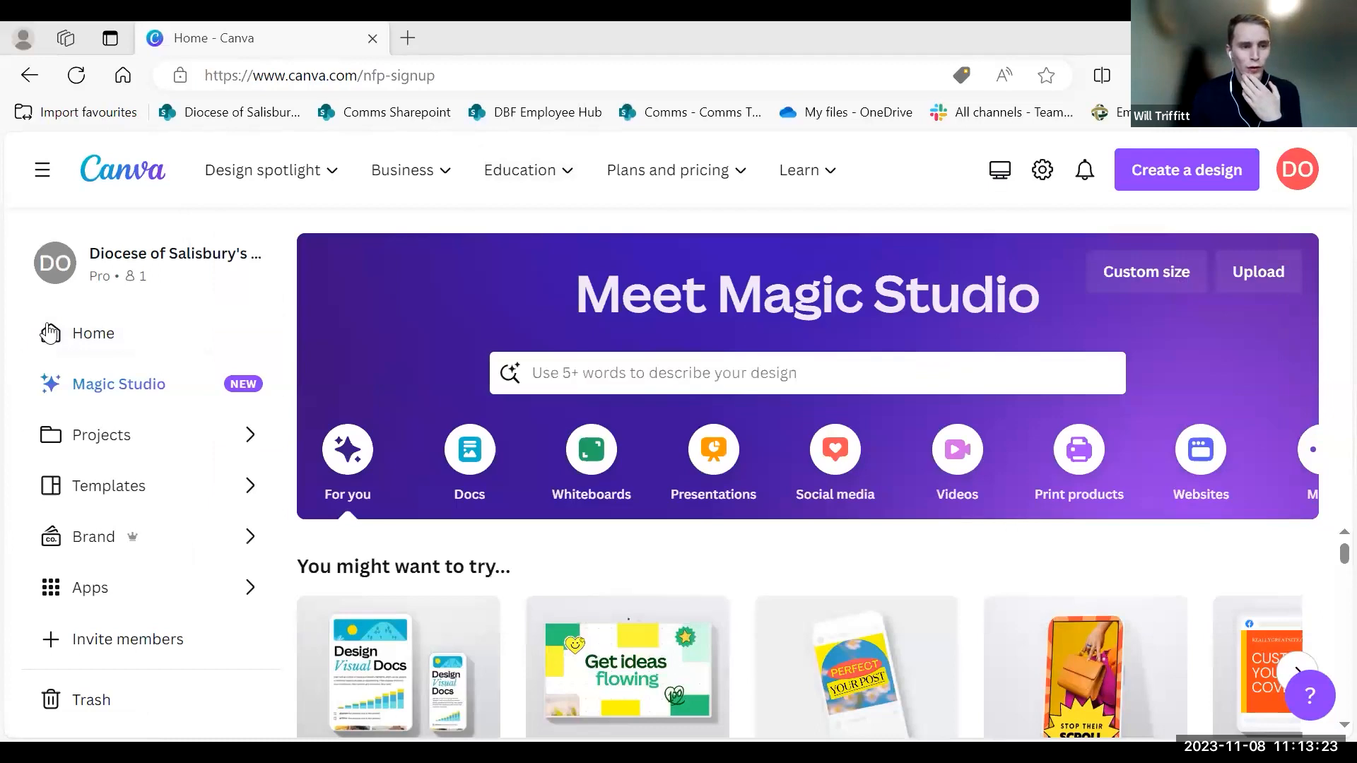
{"action": "scroll", "coordinate": [524, 592], "scroll_direction": "down", "scroll_amount": 3}
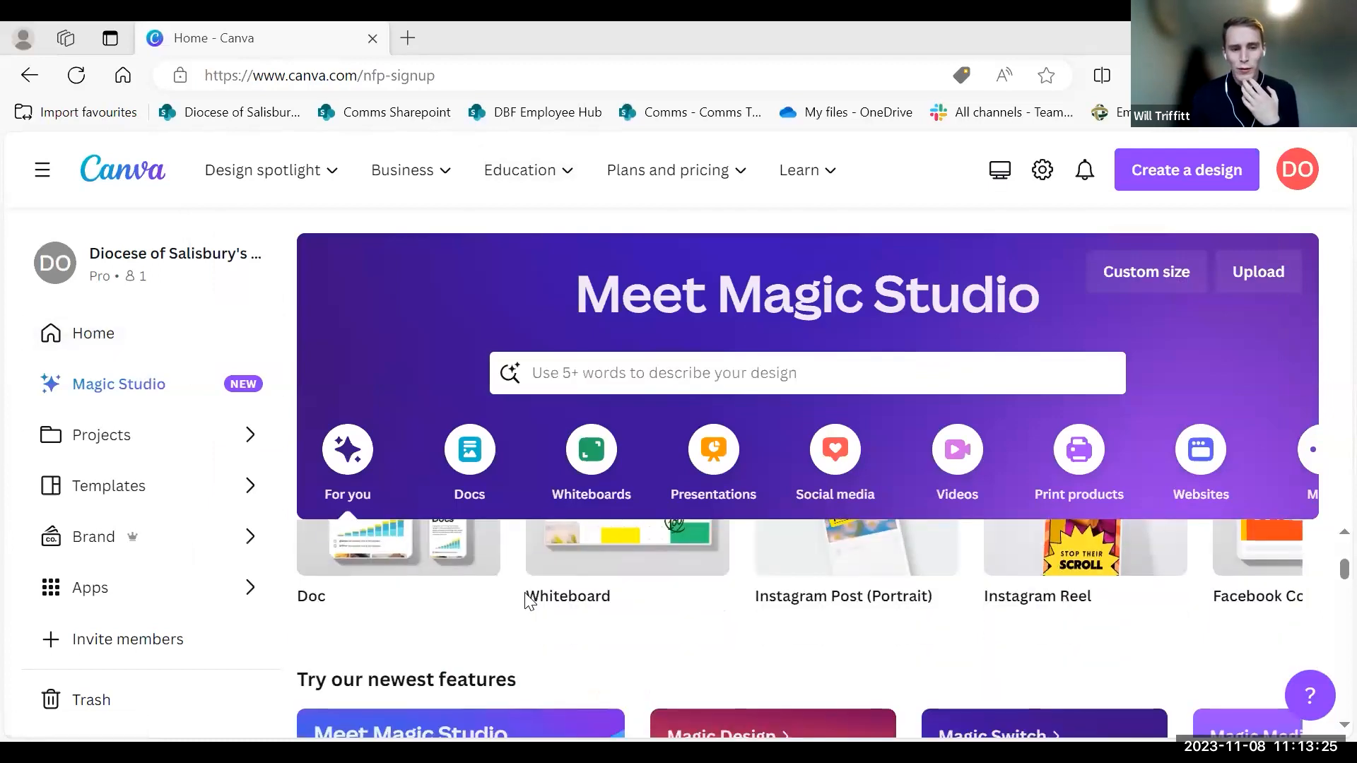
{"action": "scroll", "coordinate": [529, 600], "scroll_direction": "down", "scroll_amount": 3}
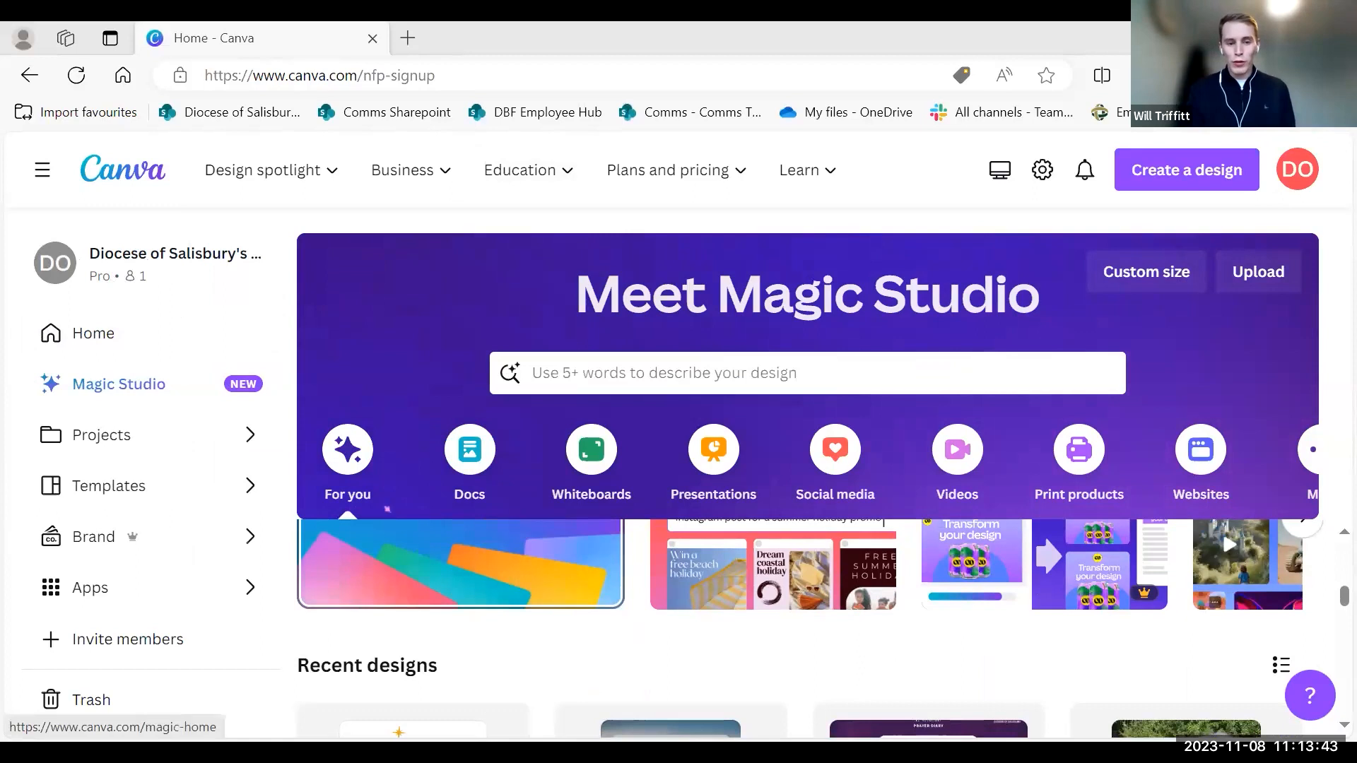
{"action": "scroll", "coordinate": [601, 689], "scroll_direction": "up", "scroll_amount": 5}
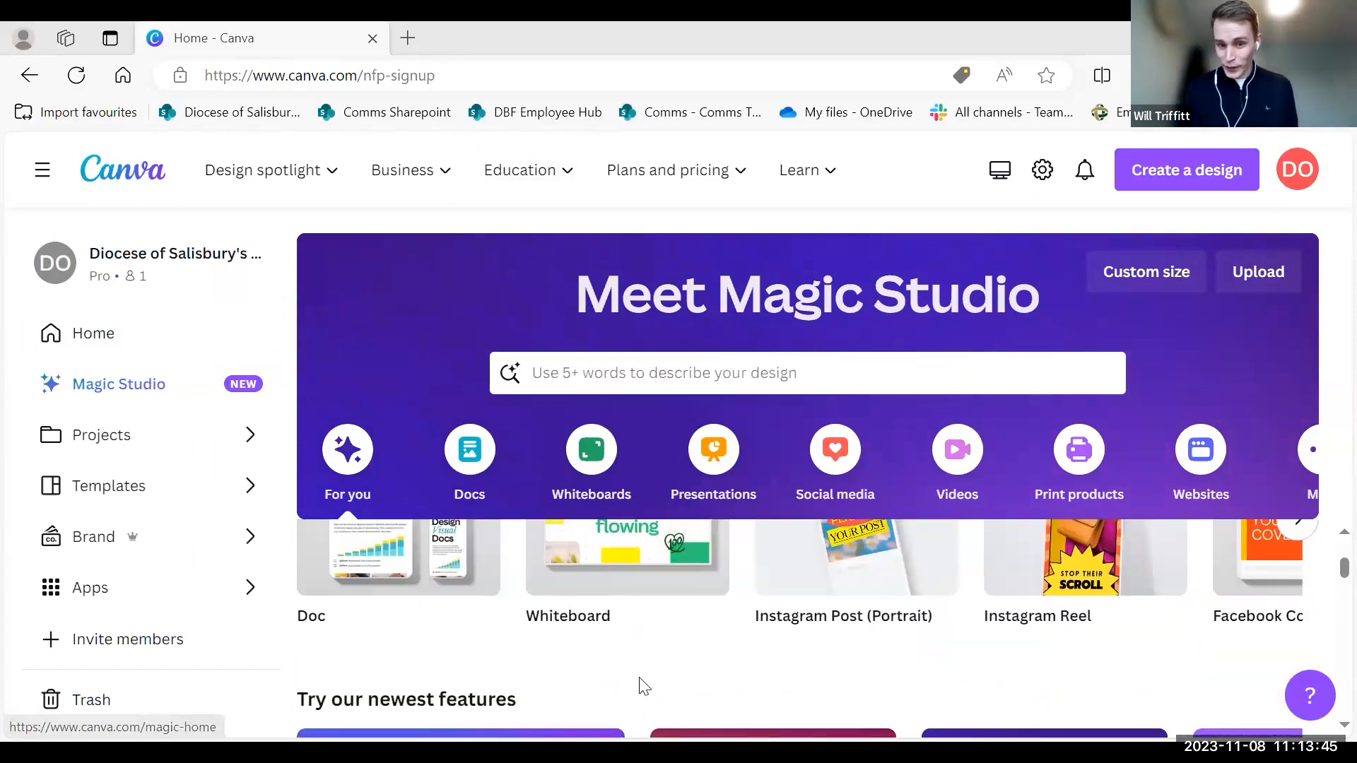
{"action": "scroll", "coordinate": [641, 682], "scroll_direction": "up", "scroll_amount": 2}
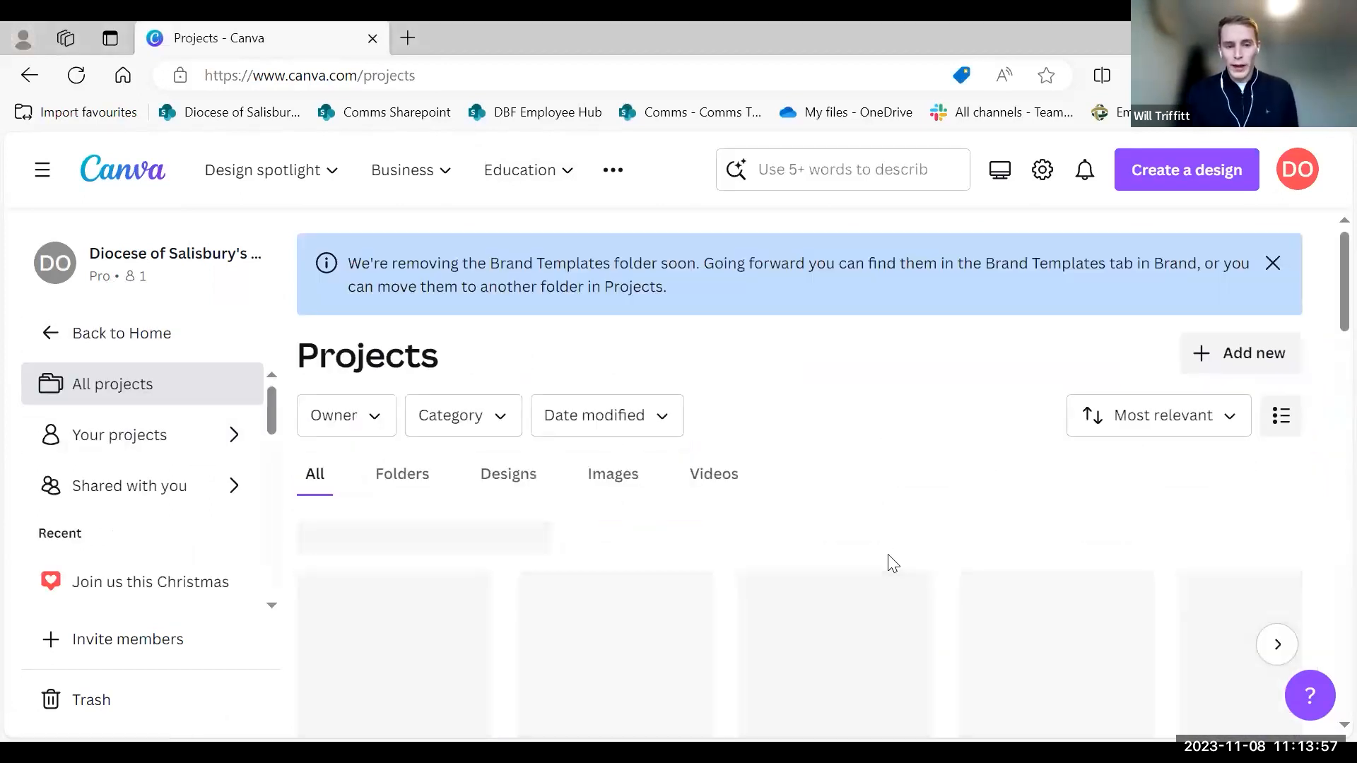
Examine the Projects page, including its recent designs and folders.
{"action": "scroll", "coordinate": [888, 558], "scroll_direction": "down", "scroll_amount": 1}
{"action": "scroll", "coordinate": [889, 562], "scroll_direction": "down", "scroll_amount": 3}
{"action": "scroll", "coordinate": [910, 622], "scroll_direction": "up", "scroll_amount": 1}
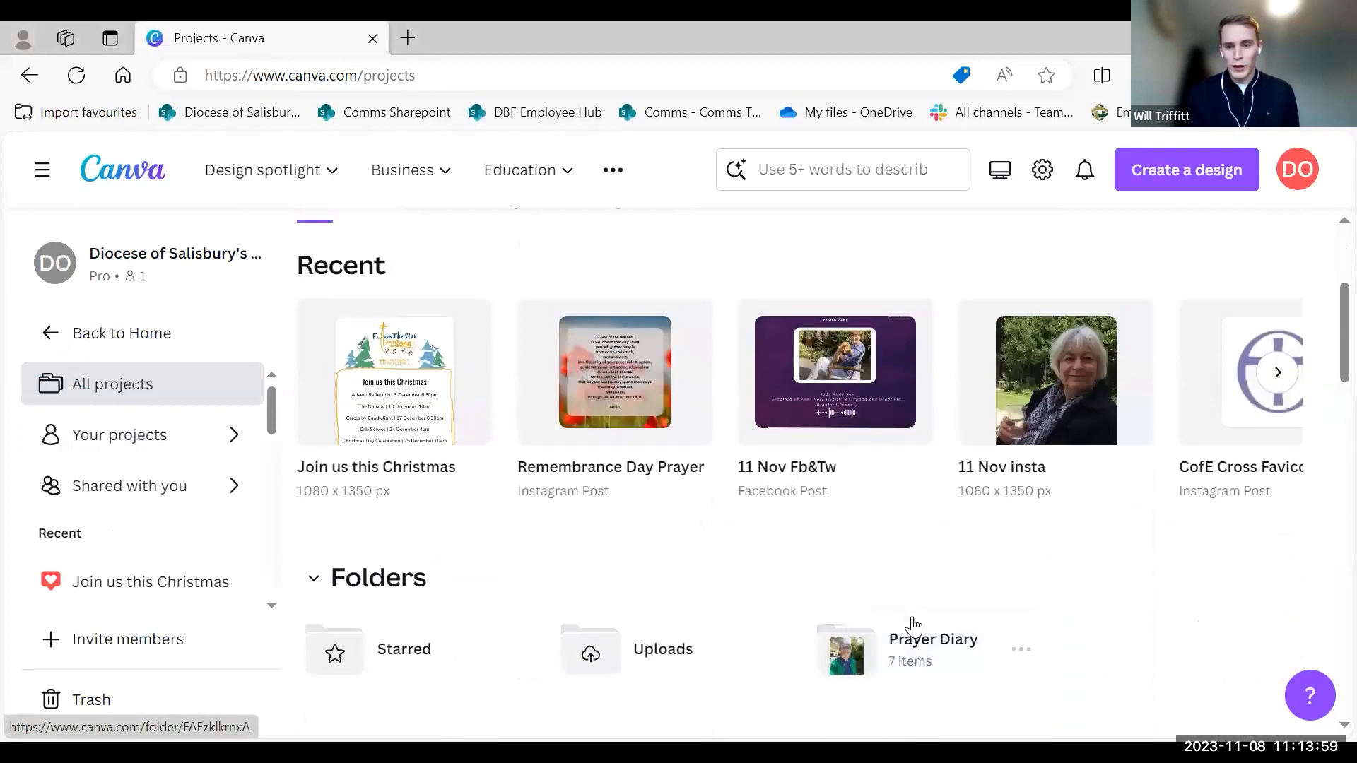
{"action": "scroll", "coordinate": [912, 626], "scroll_direction": "up", "scroll_amount": 1}
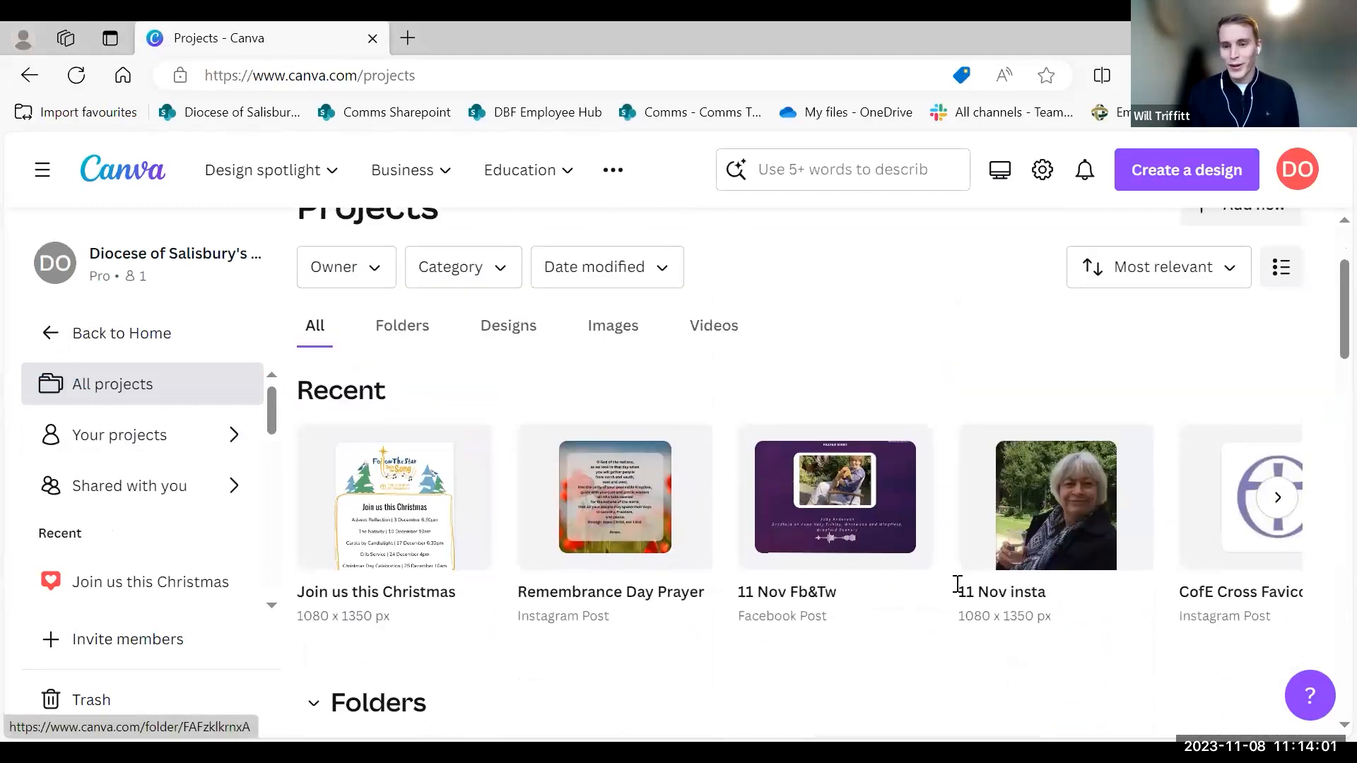
{"action": "scroll", "coordinate": [958, 587], "scroll_direction": "right", "scroll_amount": 6}
{"action": "scroll", "coordinate": [958, 590], "scroll_direction": "left", "scroll_amount": 3}
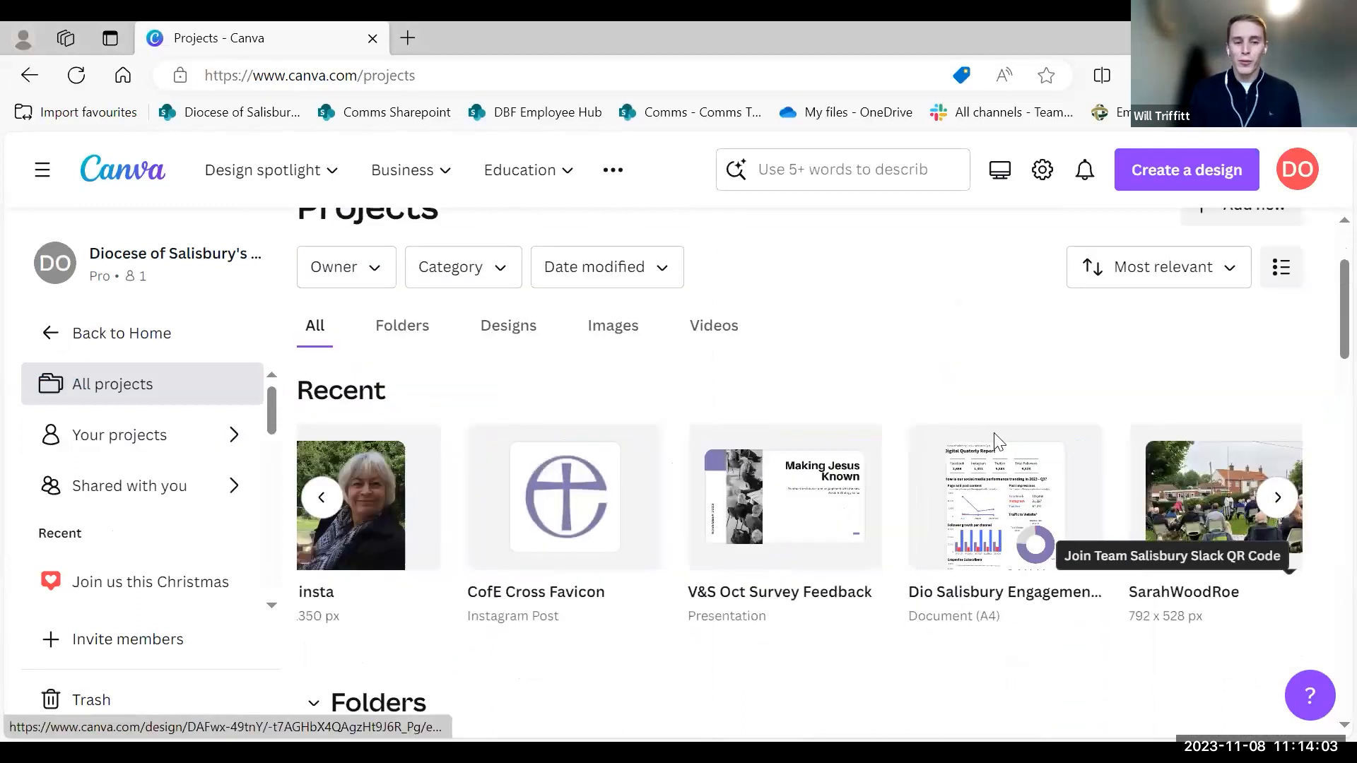
{"action": "scroll", "coordinate": [997, 441], "scroll_direction": "left", "scroll_amount": 3}
{"action": "scroll", "coordinate": [912, 481], "scroll_direction": "up", "scroll_amount": 2}
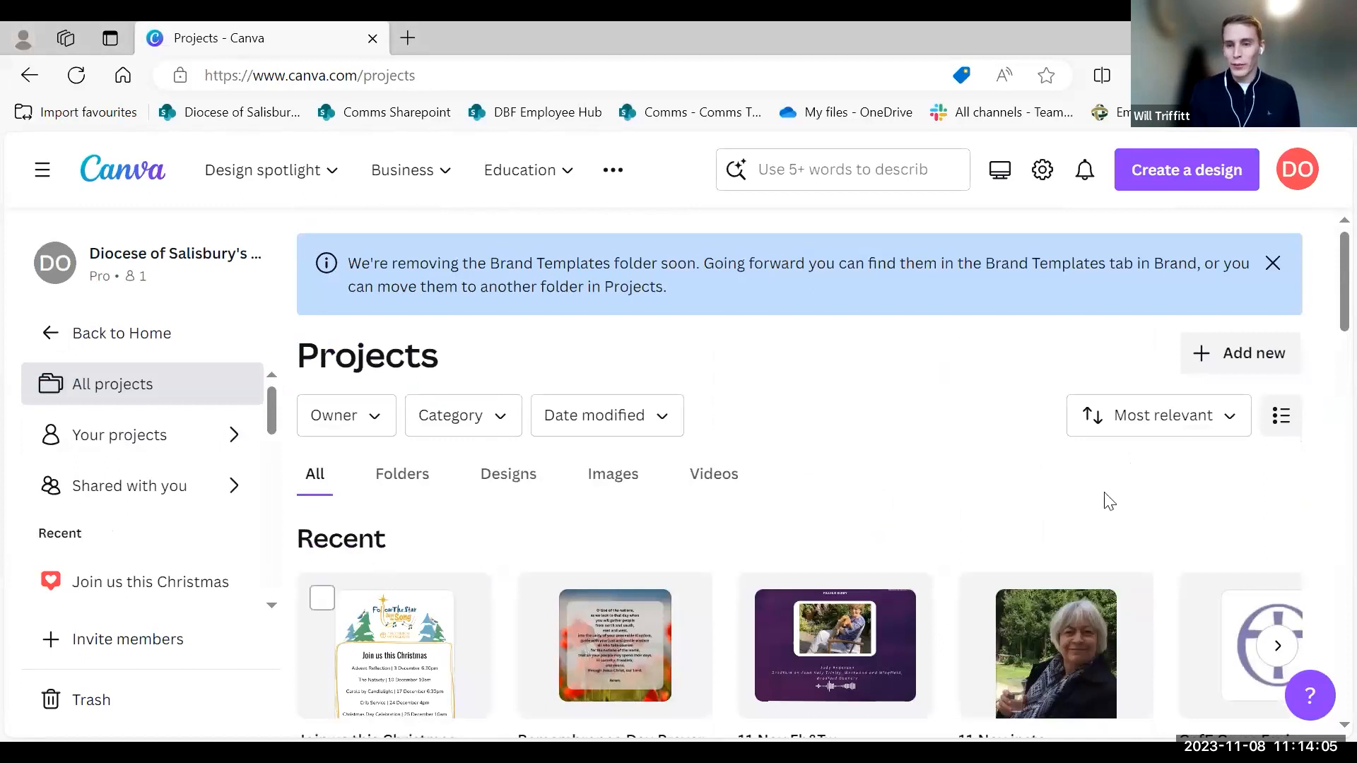
Create a new project folder named Social Media.
{"action": "left_click", "coordinate": [1219, 351]}
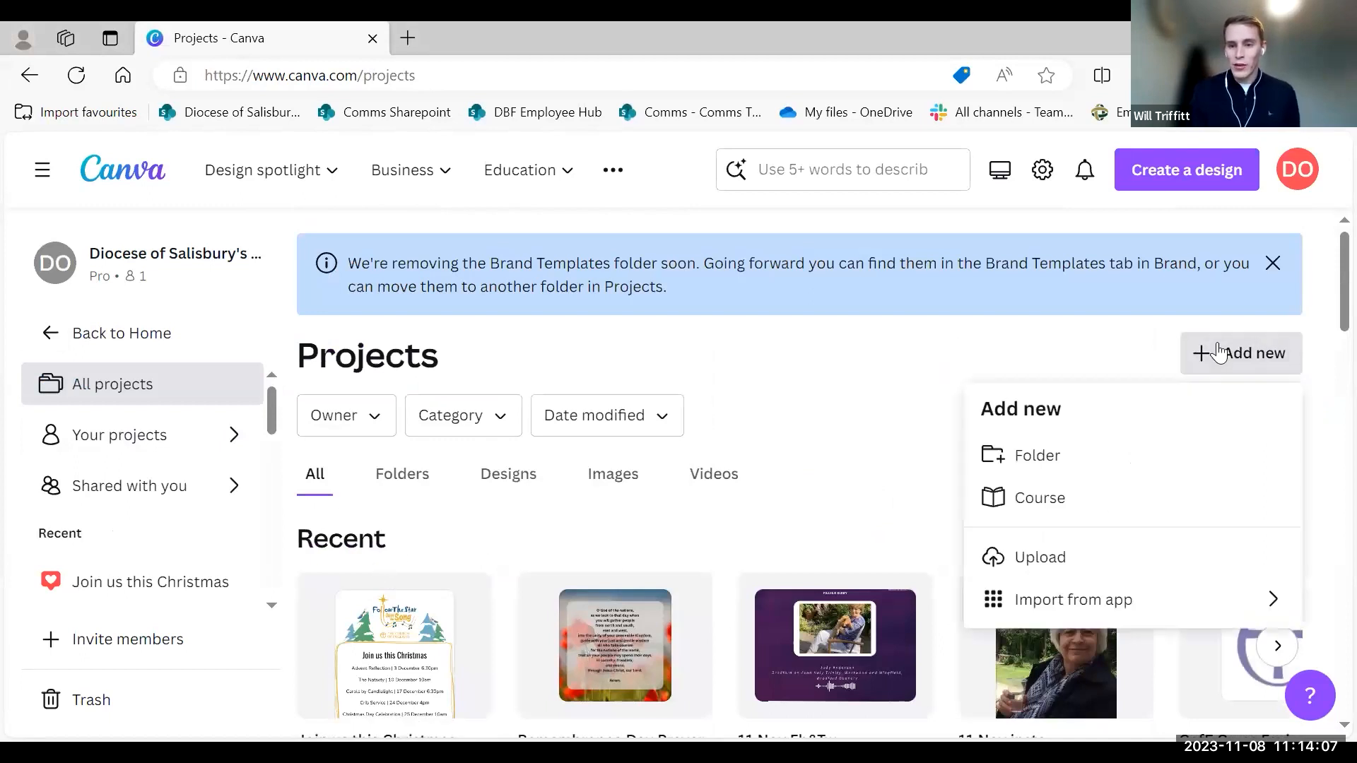
{"action": "left_click", "coordinate": [1051, 460]}
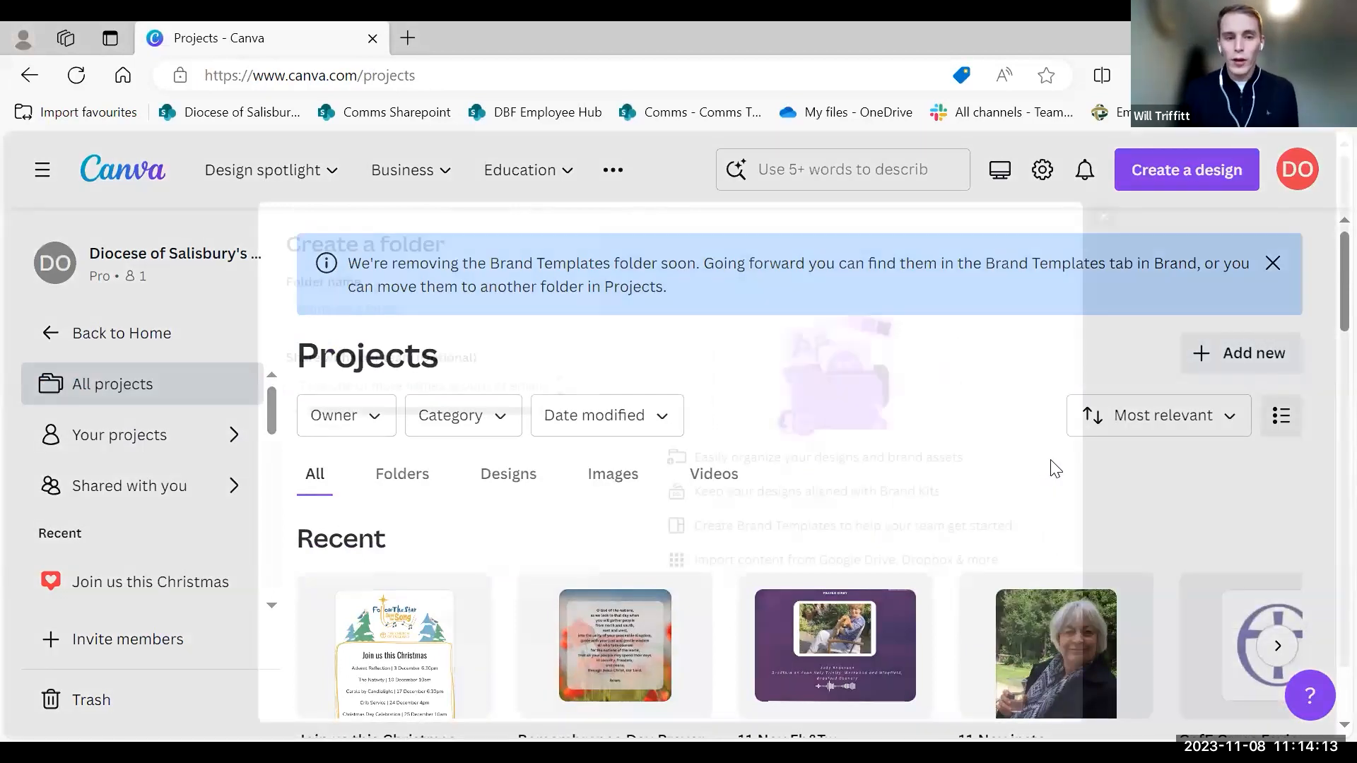
{"action": "left_click", "coordinate": [322, 260]}
{"action": "type", "text": "Social Media"}
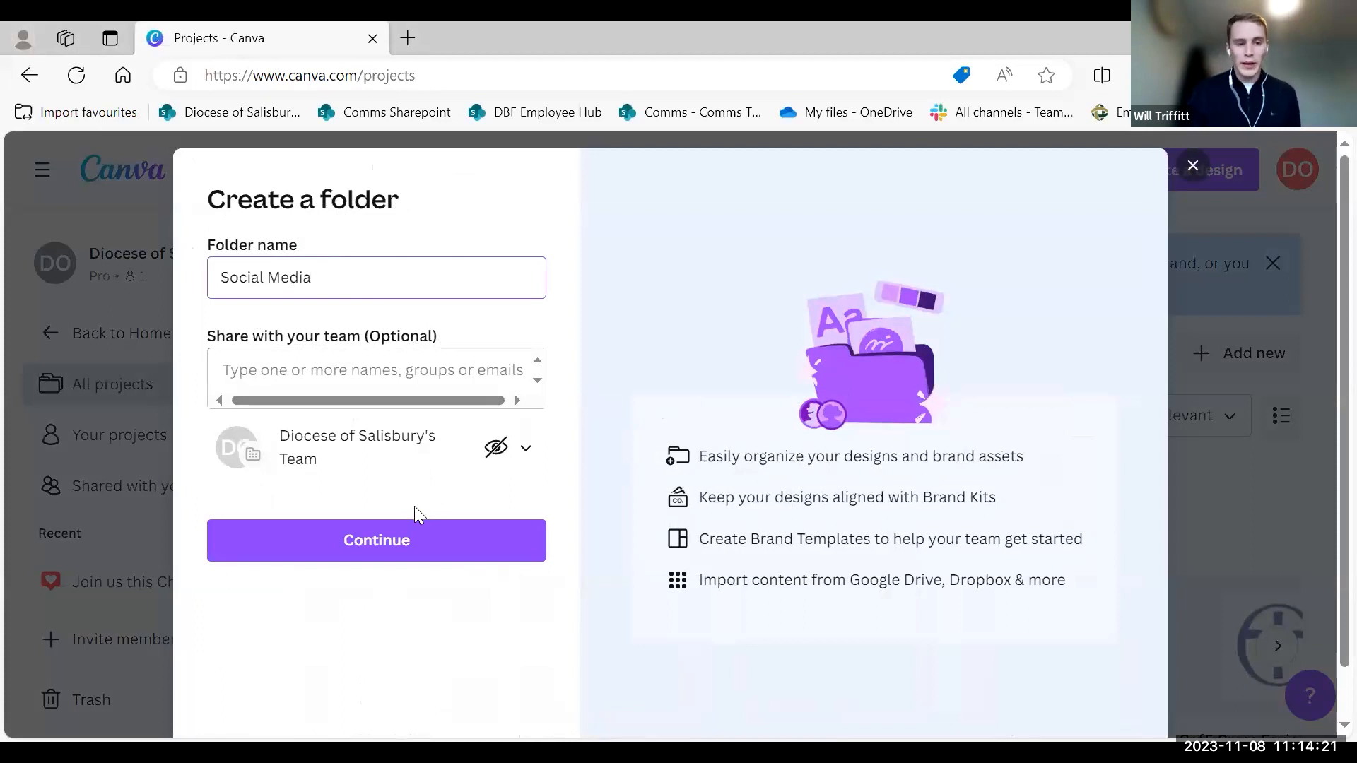
{"action": "left_click", "coordinate": [355, 545]}
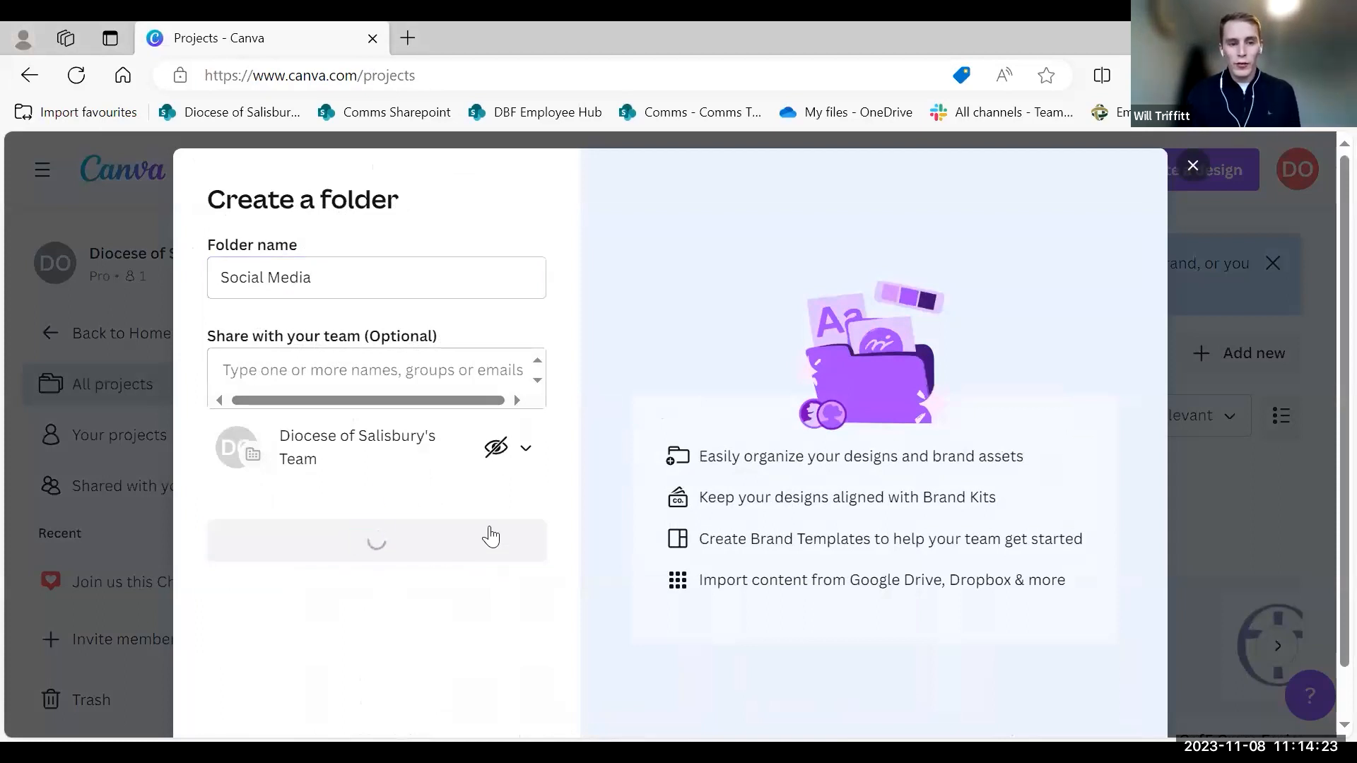
View only the folders and only the designs in Projects, and return to the listing of all items.
{"action": "scroll", "coordinate": [407, 544], "scroll_direction": "down", "scroll_amount": 1}
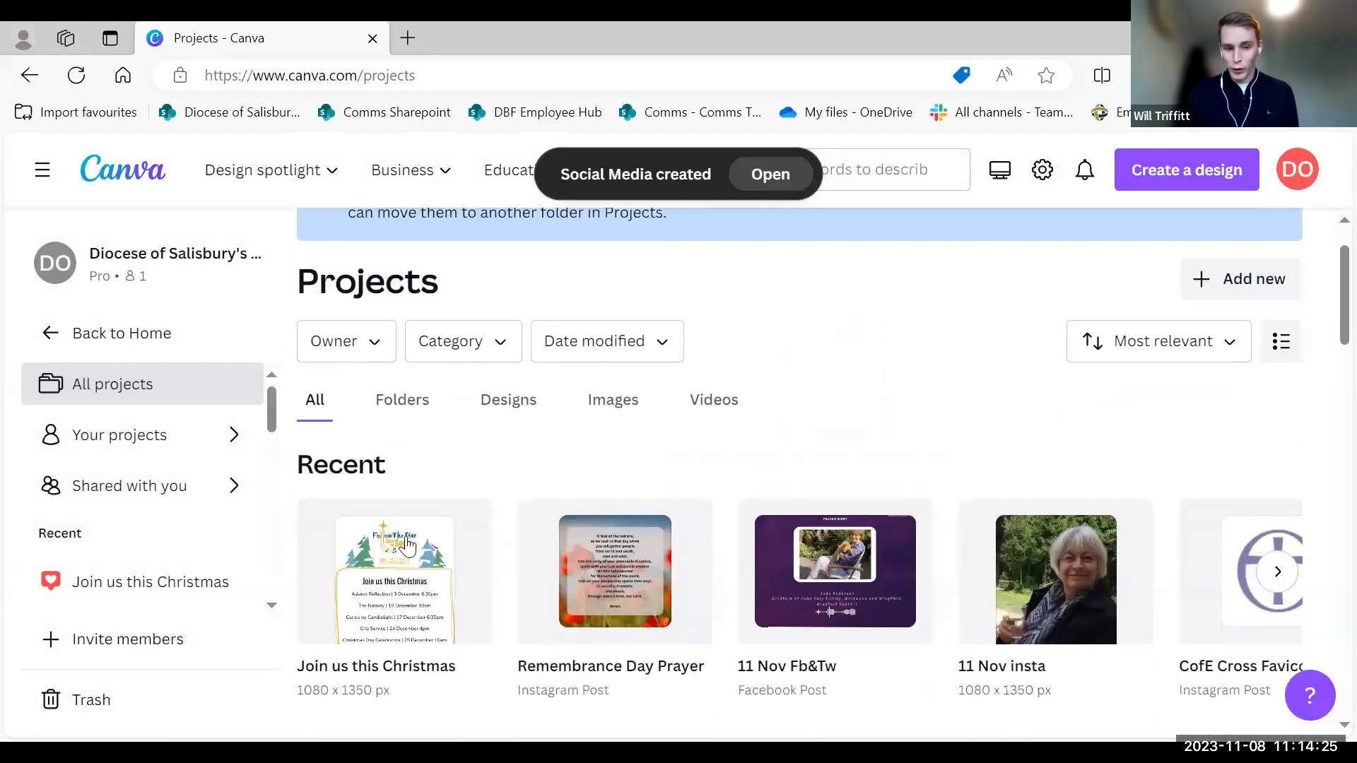
{"action": "left_click", "coordinate": [412, 414]}
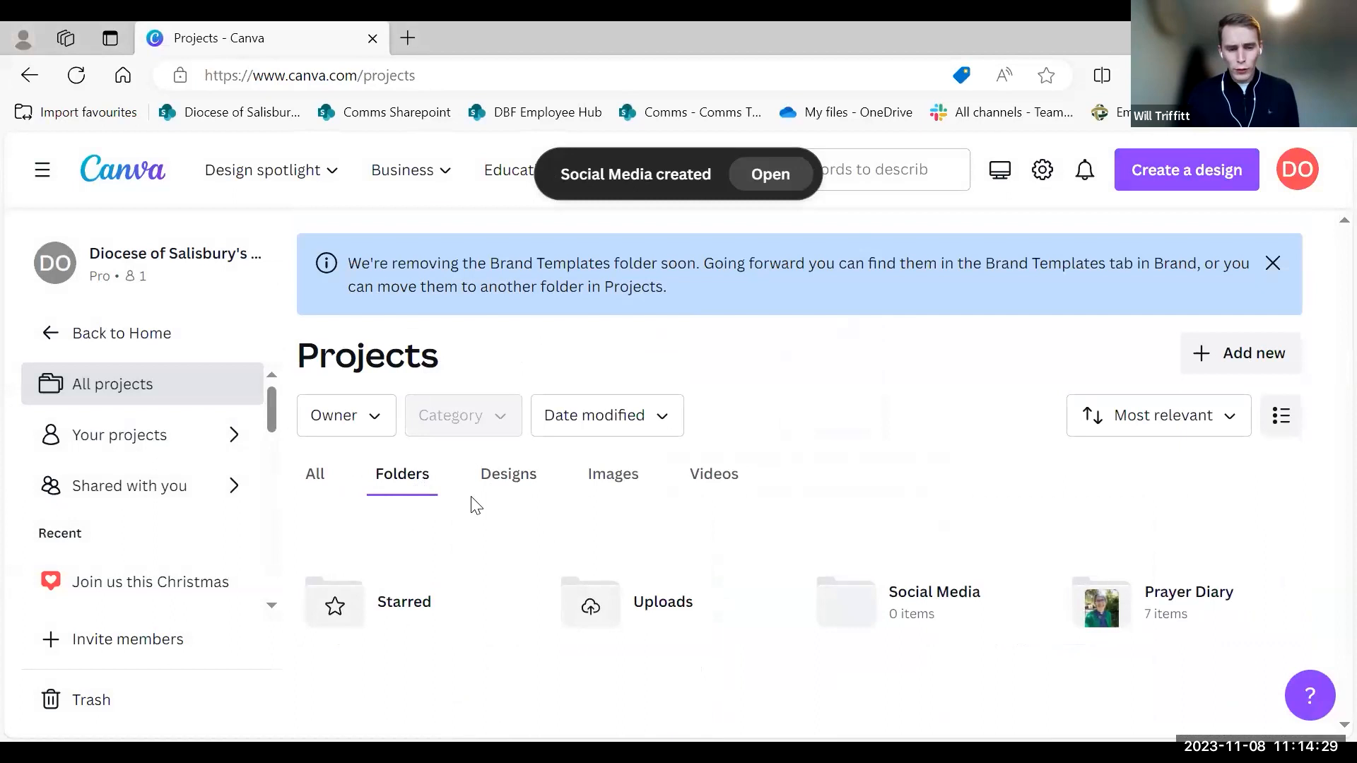
{"action": "left_click", "coordinate": [537, 494]}
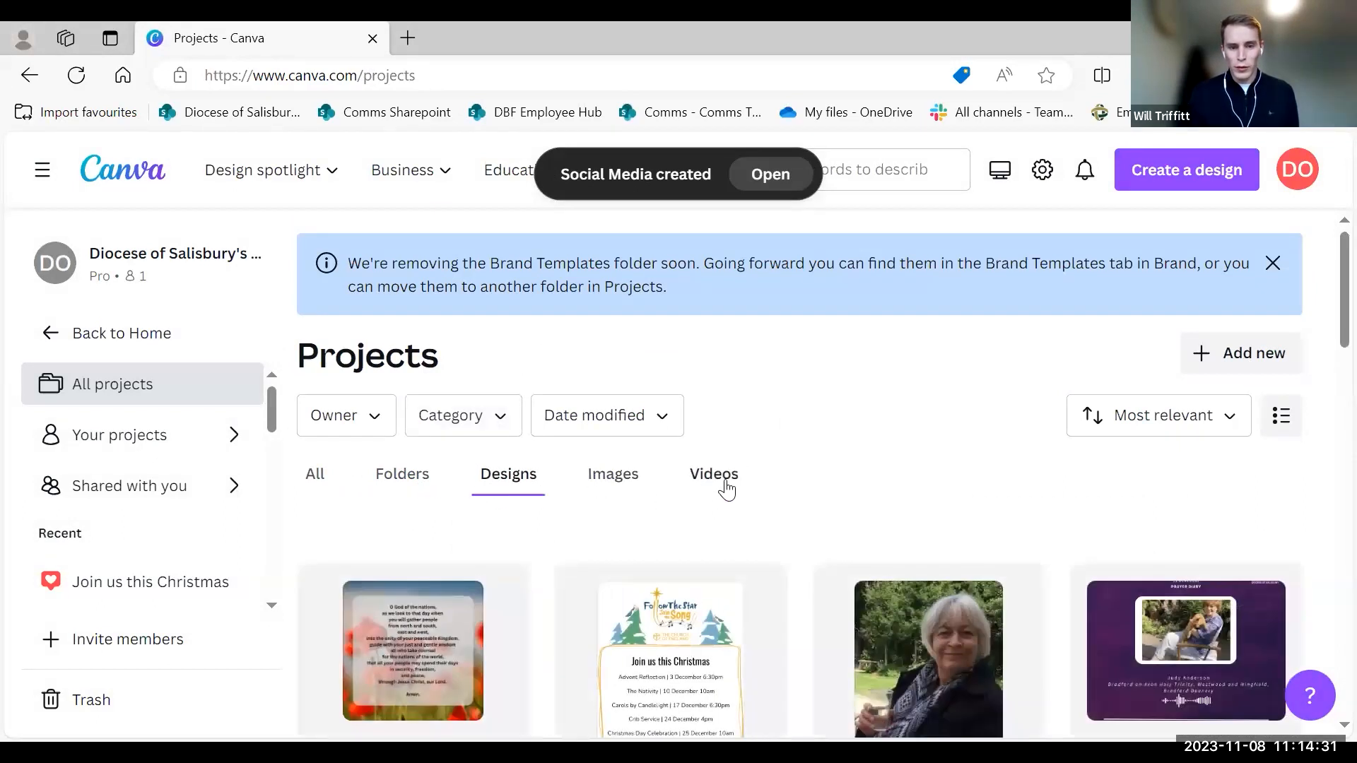
{"action": "left_click", "coordinate": [319, 475]}
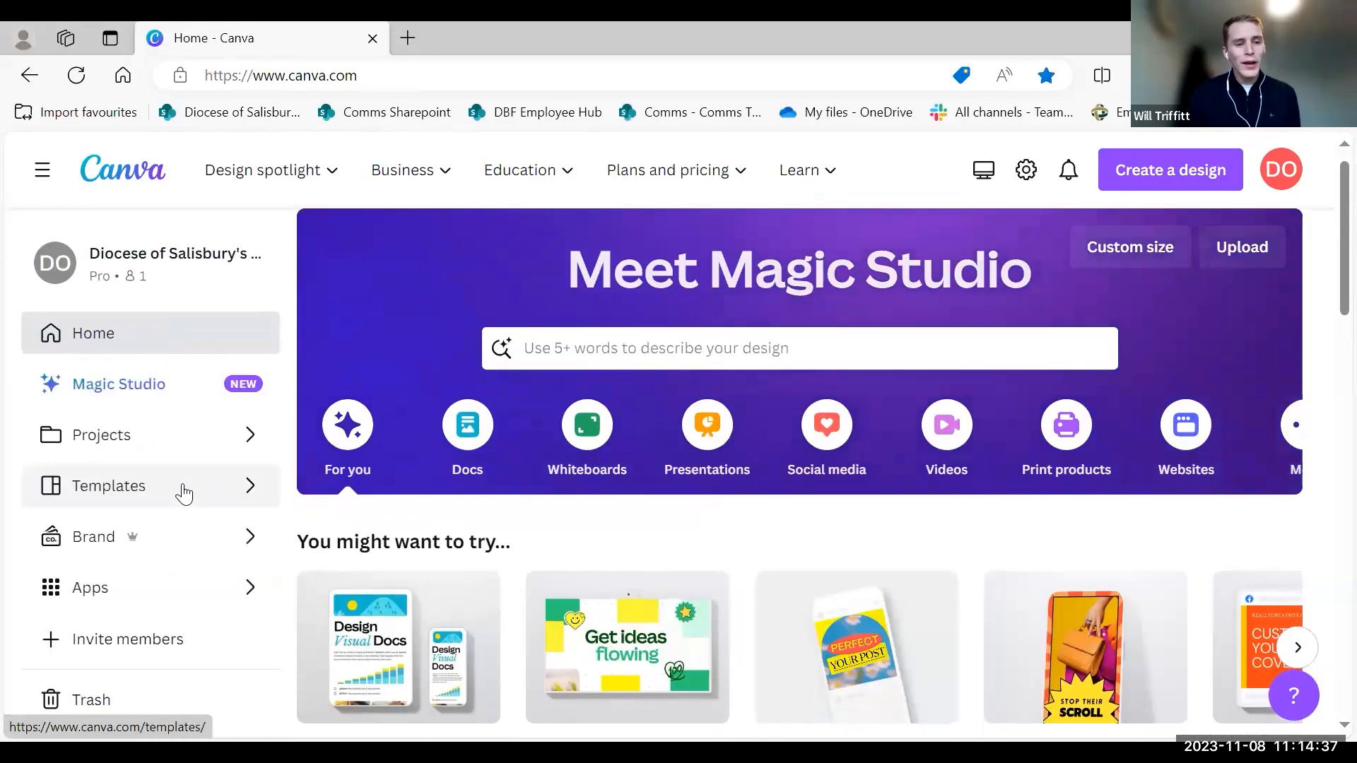
Open the template library and look through its recommended formats, featured collections and popular topics.
{"action": "left_click", "coordinate": [184, 494]}
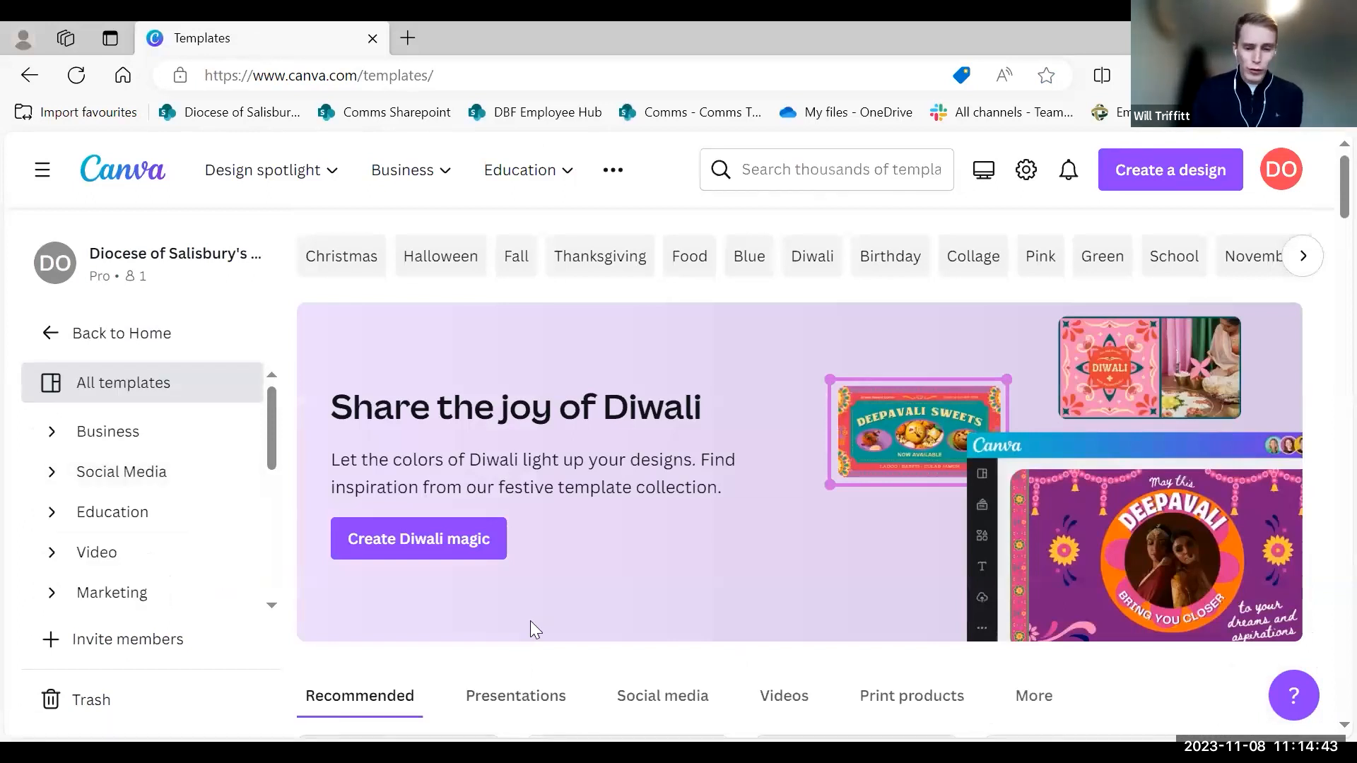
{"action": "scroll", "coordinate": [524, 663], "scroll_direction": "down", "scroll_amount": 8}
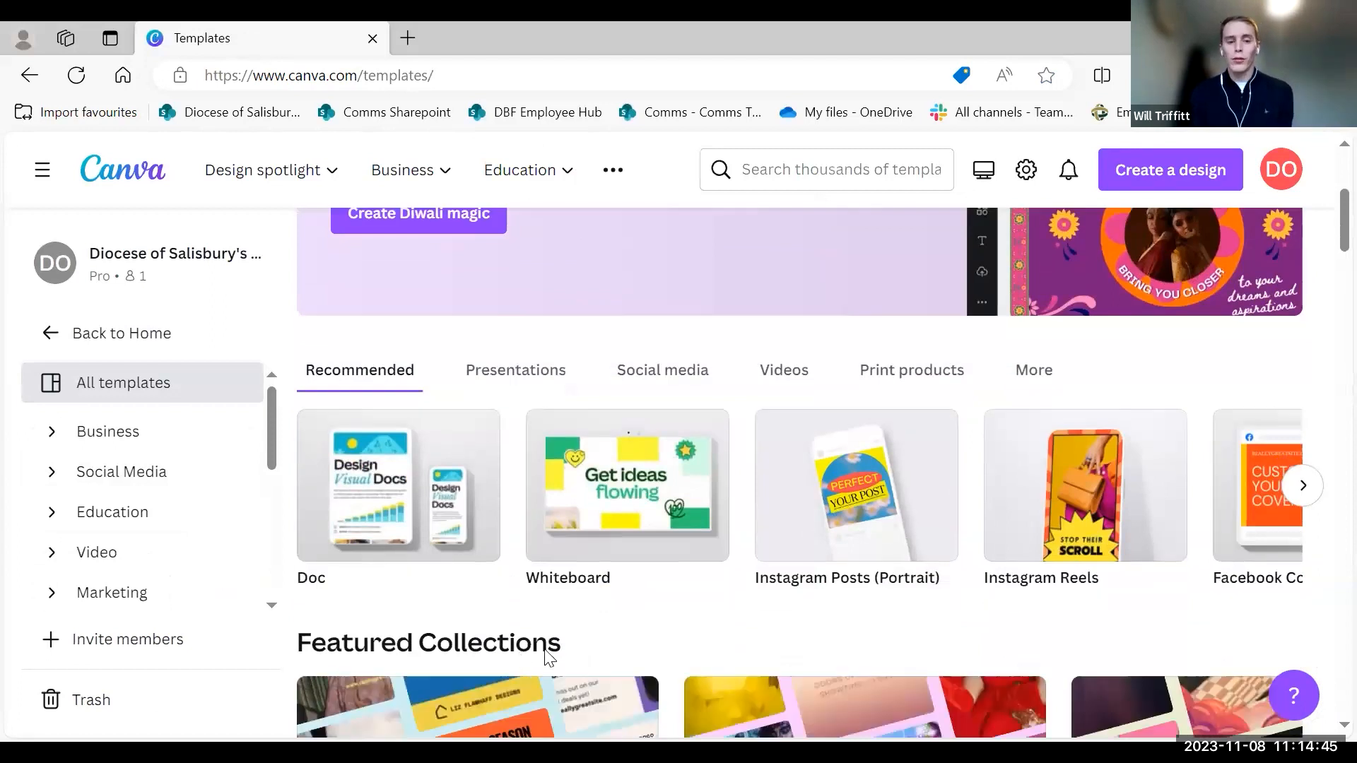
{"action": "scroll", "coordinate": [545, 649], "scroll_direction": "down", "scroll_amount": 2}
{"action": "scroll", "coordinate": [545, 656], "scroll_direction": "up", "scroll_amount": 1}
{"action": "scroll", "coordinate": [710, 560], "scroll_direction": "up", "scroll_amount": 1}
{"action": "scroll", "coordinate": [848, 537], "scroll_direction": "up", "scroll_amount": 1}
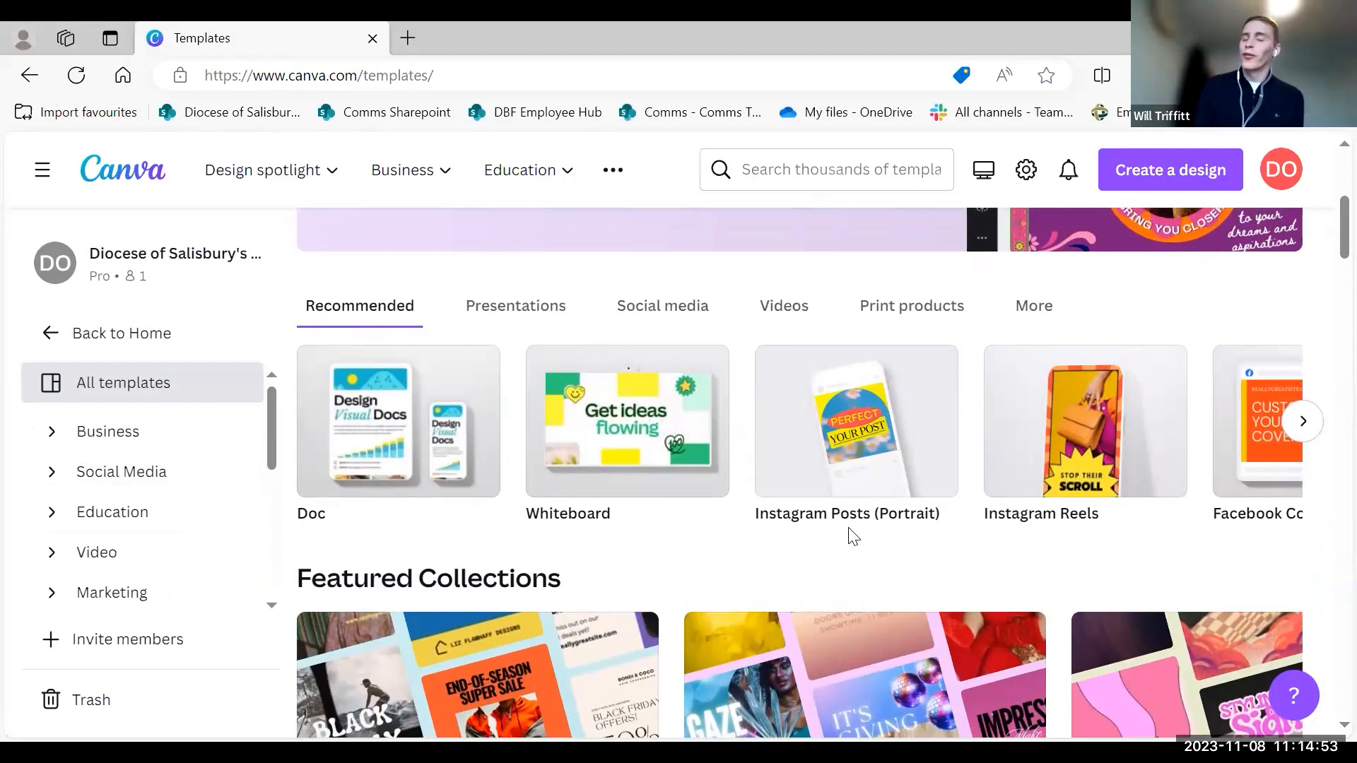
{"action": "scroll", "coordinate": [852, 537], "scroll_direction": "down", "scroll_amount": 8}
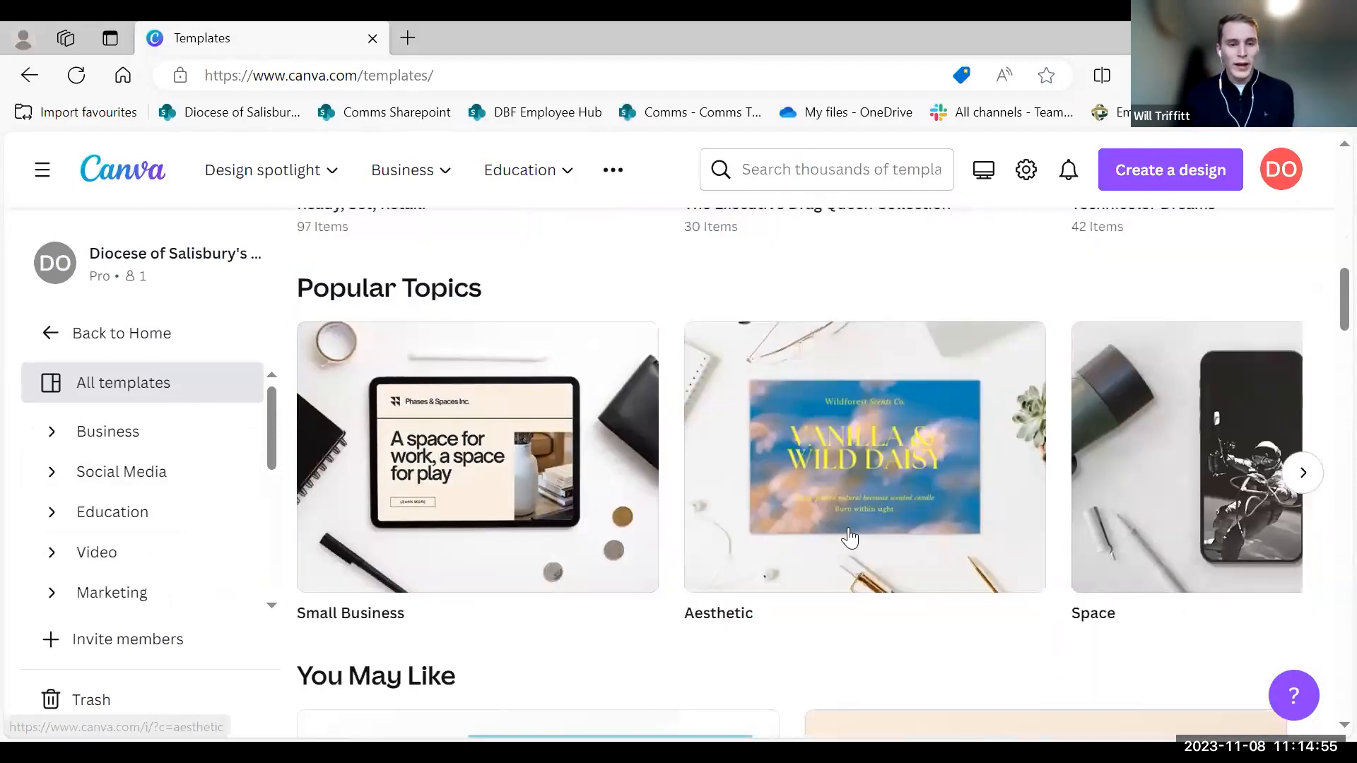
{"action": "scroll", "coordinate": [850, 537], "scroll_direction": "down", "scroll_amount": 2}
{"action": "scroll", "coordinate": [850, 537], "scroll_direction": "up", "scroll_amount": 4}
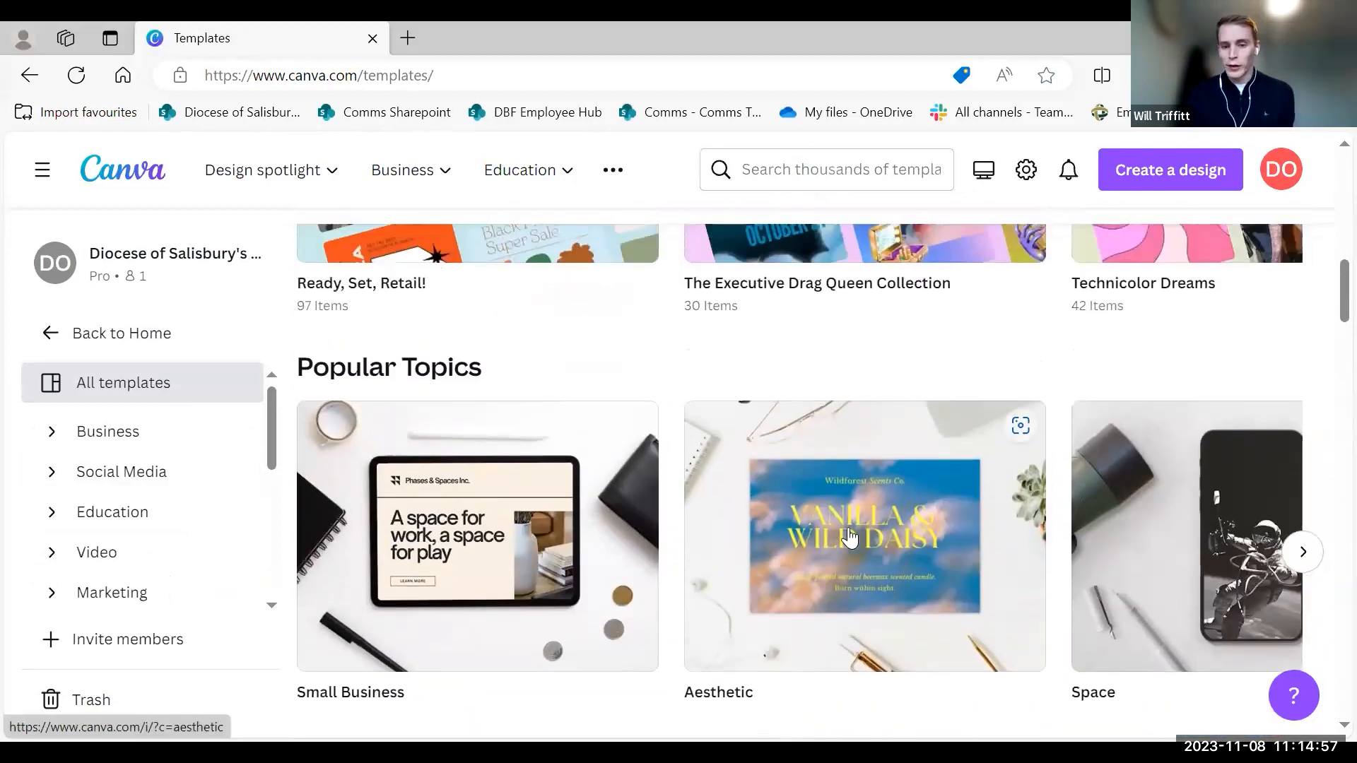
{"action": "scroll", "coordinate": [850, 537], "scroll_direction": "up", "scroll_amount": 5}
{"action": "scroll", "coordinate": [851, 537], "scroll_direction": "down", "scroll_amount": 1}
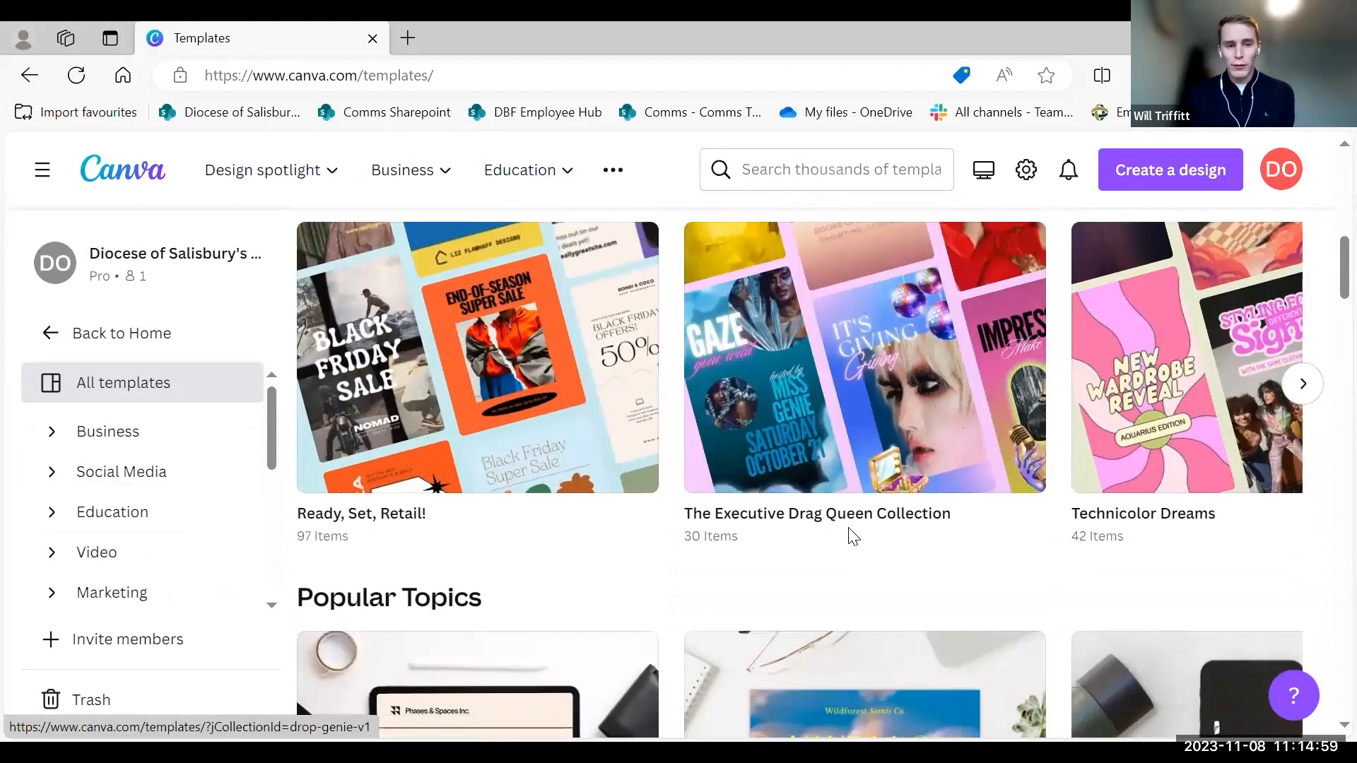
Browse the suggested, new, Instagram post, presentation and flyer templates, and return to the home page.
{"action": "scroll", "coordinate": [852, 537], "scroll_direction": "down", "scroll_amount": 9}
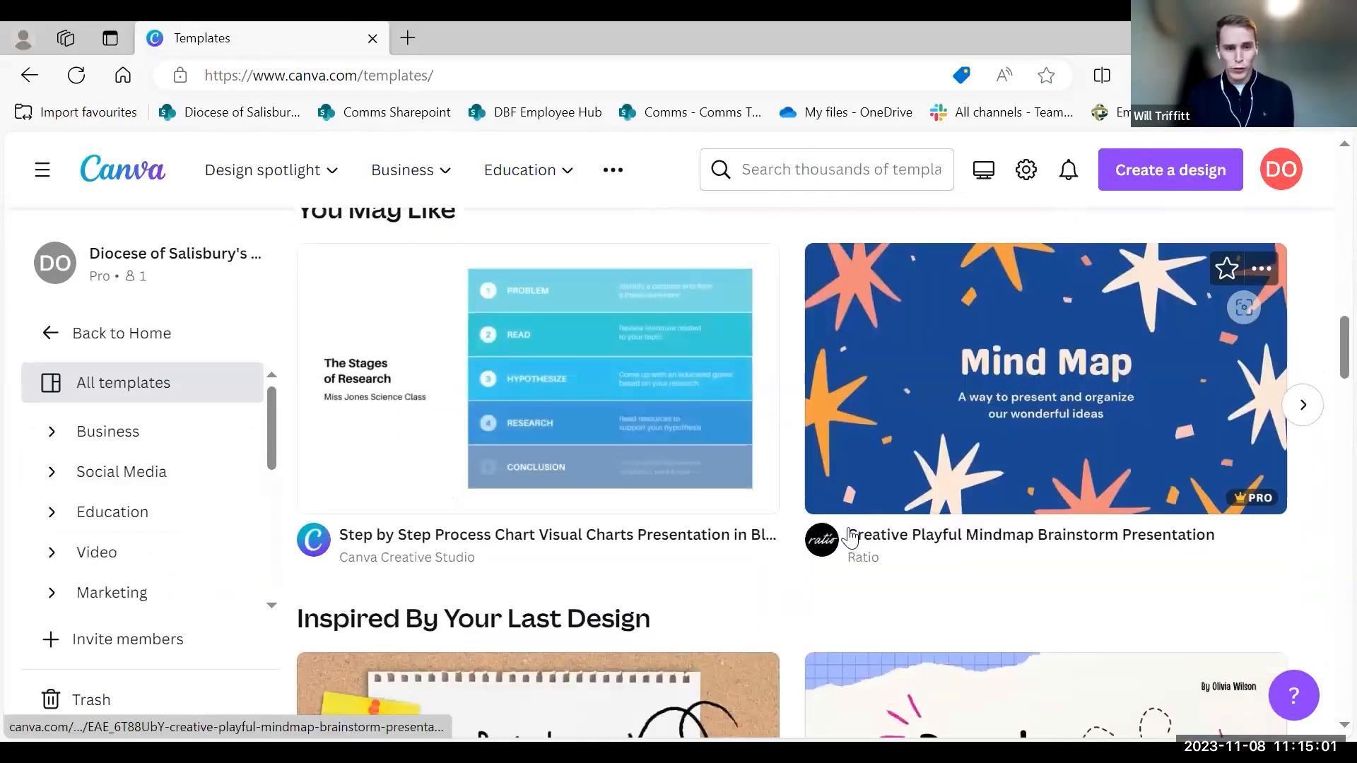
{"action": "scroll", "coordinate": [851, 535], "scroll_direction": "down", "scroll_amount": 9}
{"action": "scroll", "coordinate": [848, 528], "scroll_direction": "up", "scroll_amount": 2}
{"action": "scroll", "coordinate": [848, 530], "scroll_direction": "down", "scroll_amount": 8}
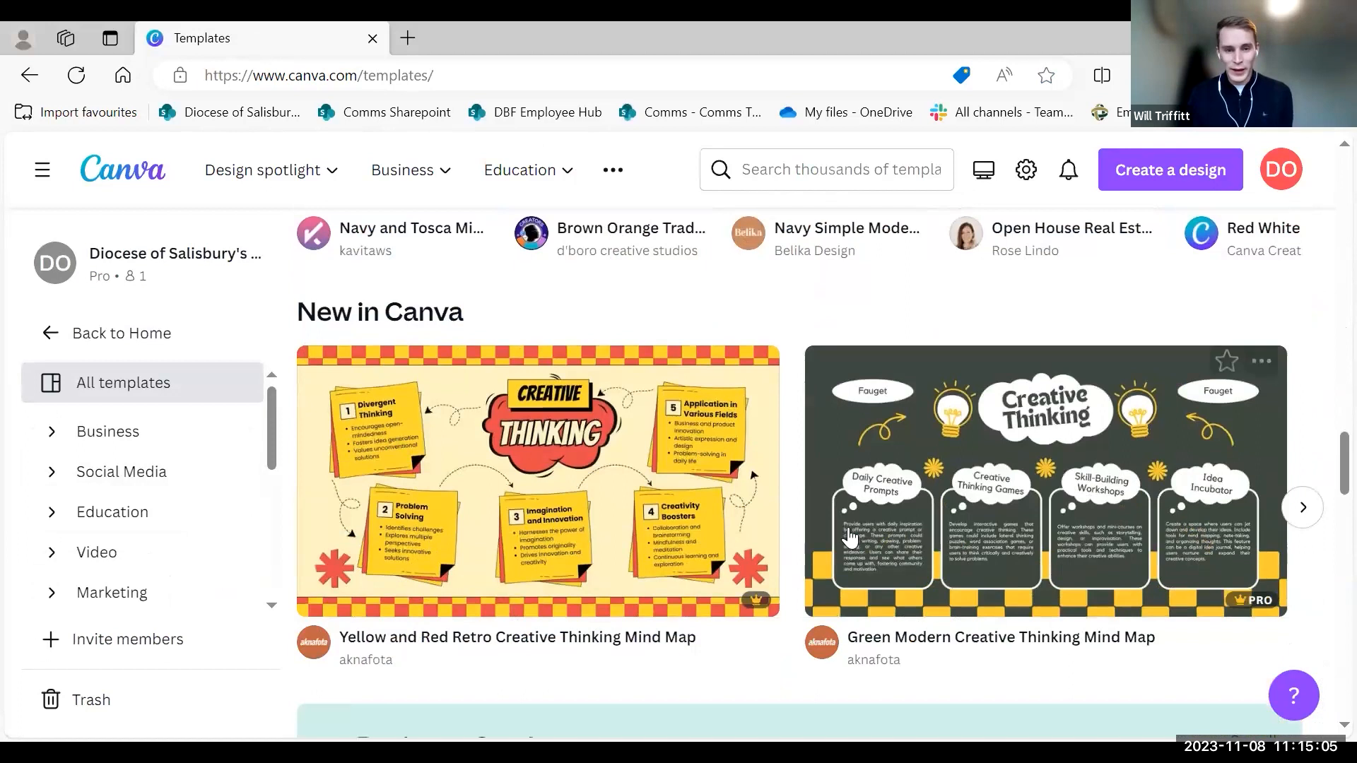
{"action": "scroll", "coordinate": [850, 537], "scroll_direction": "down", "scroll_amount": 10}
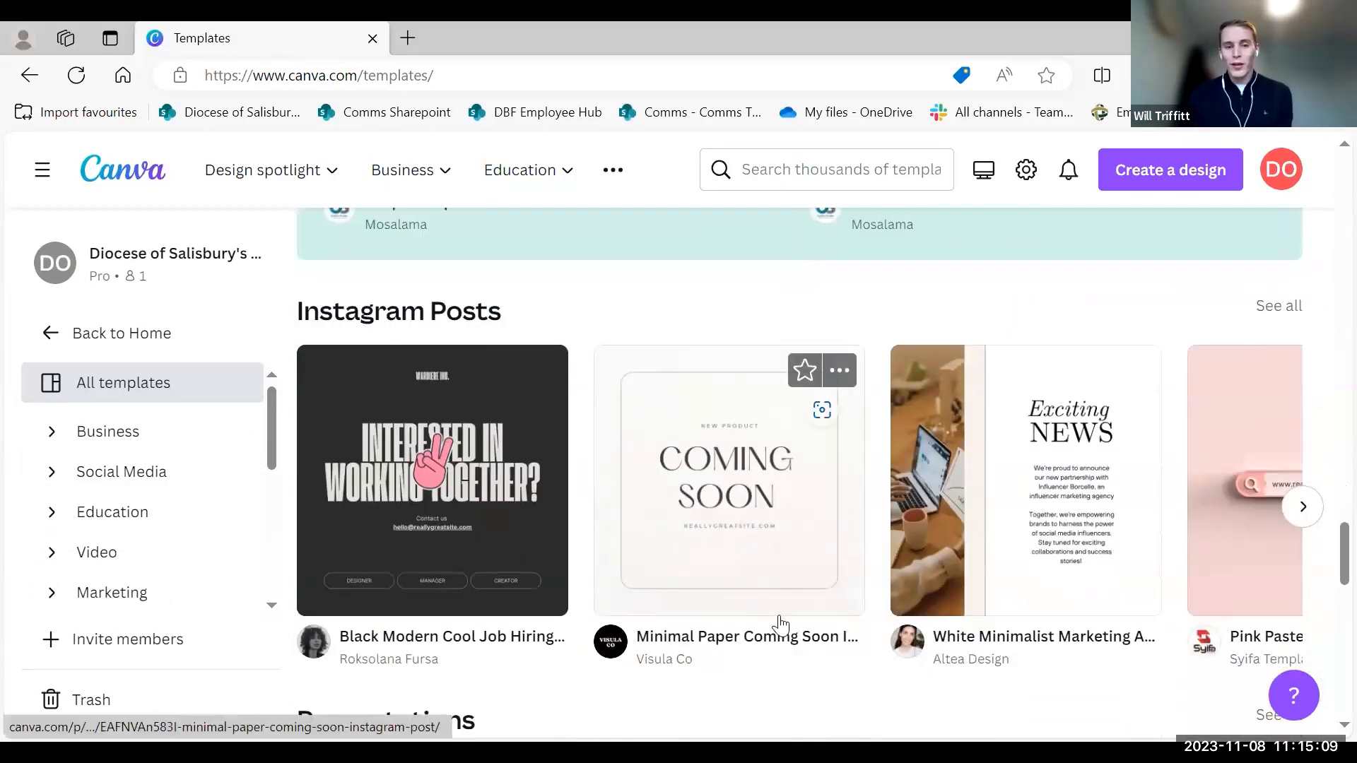
{"action": "scroll", "coordinate": [780, 626], "scroll_direction": "down", "scroll_amount": 9}
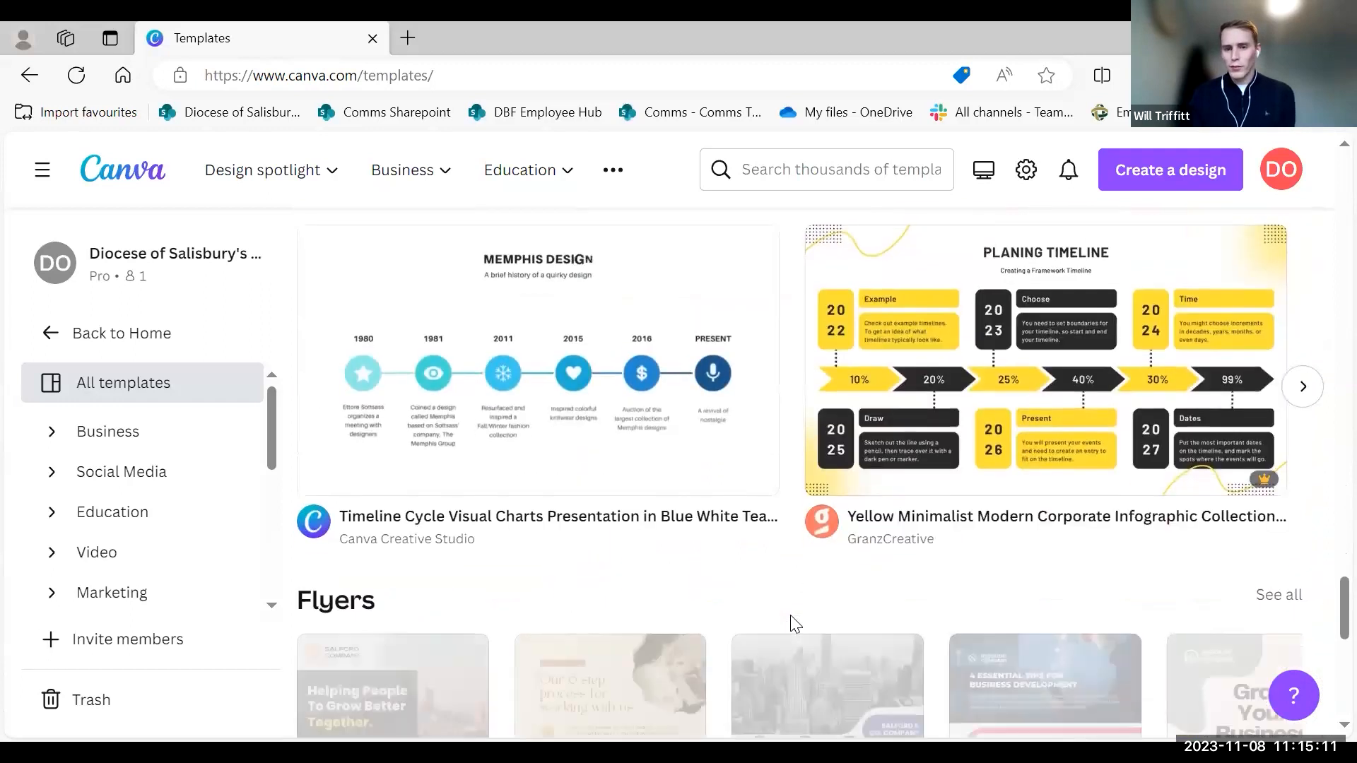
{"action": "scroll", "coordinate": [795, 624], "scroll_direction": "down", "scroll_amount": 4}
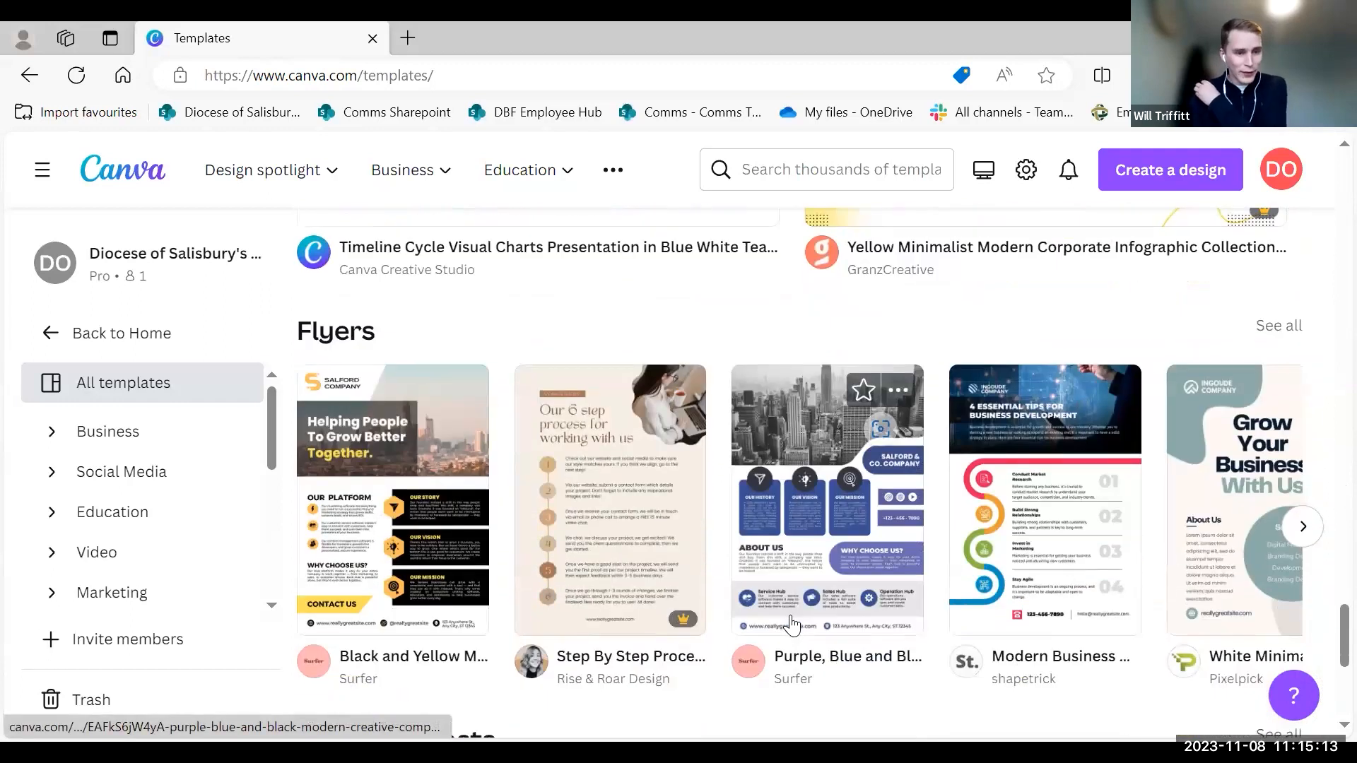
{"action": "left_click", "coordinate": [82, 327]}
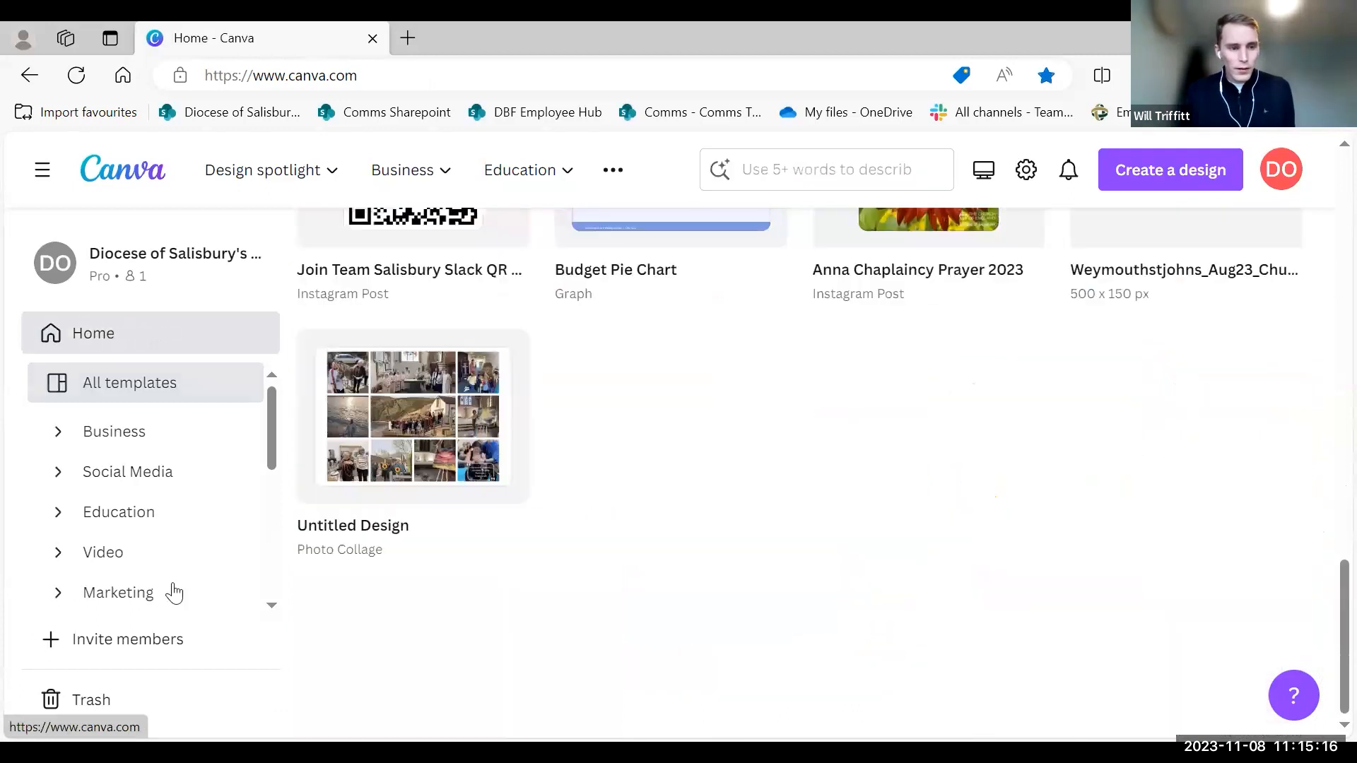
Open the Join the Song 2023 brand kit and look through its logos and the options for adding new ones.
{"action": "left_click", "coordinate": [159, 545]}
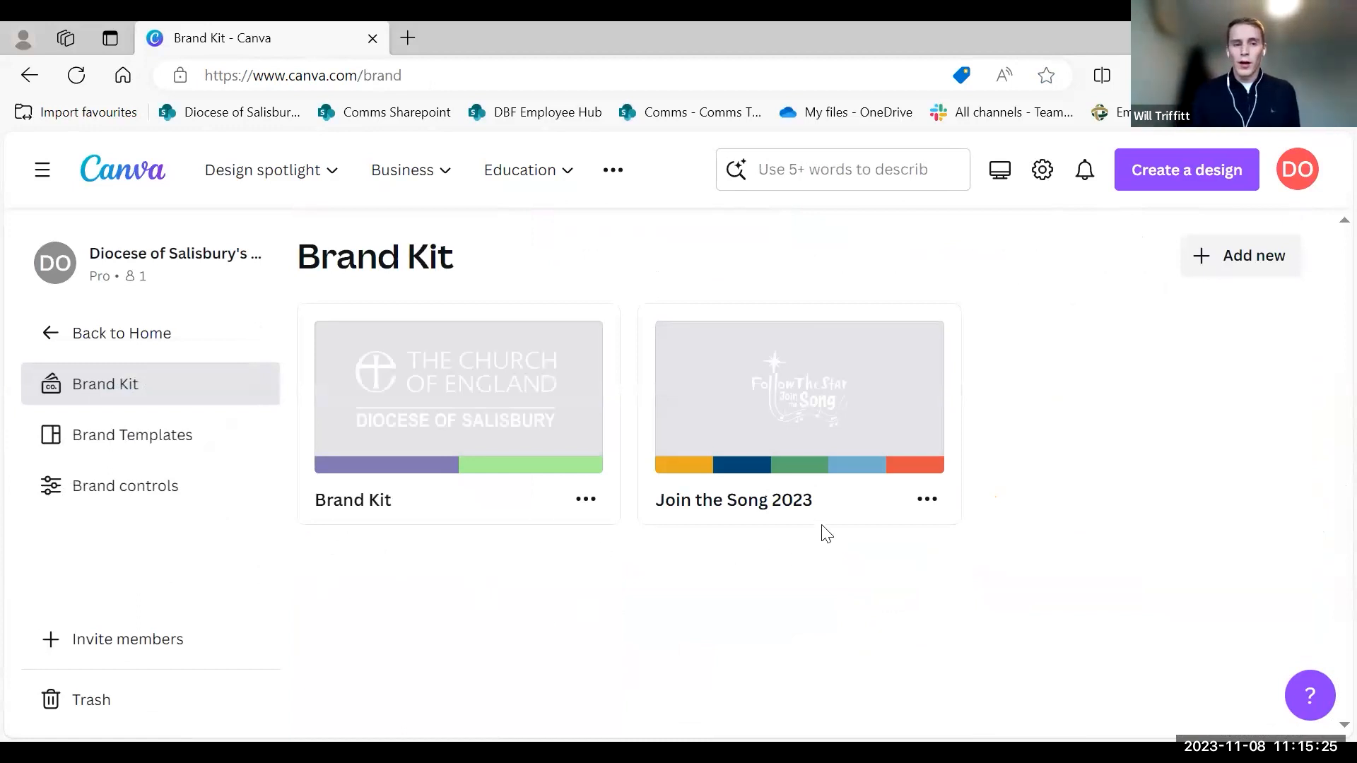
{"action": "left_click", "coordinate": [839, 426]}
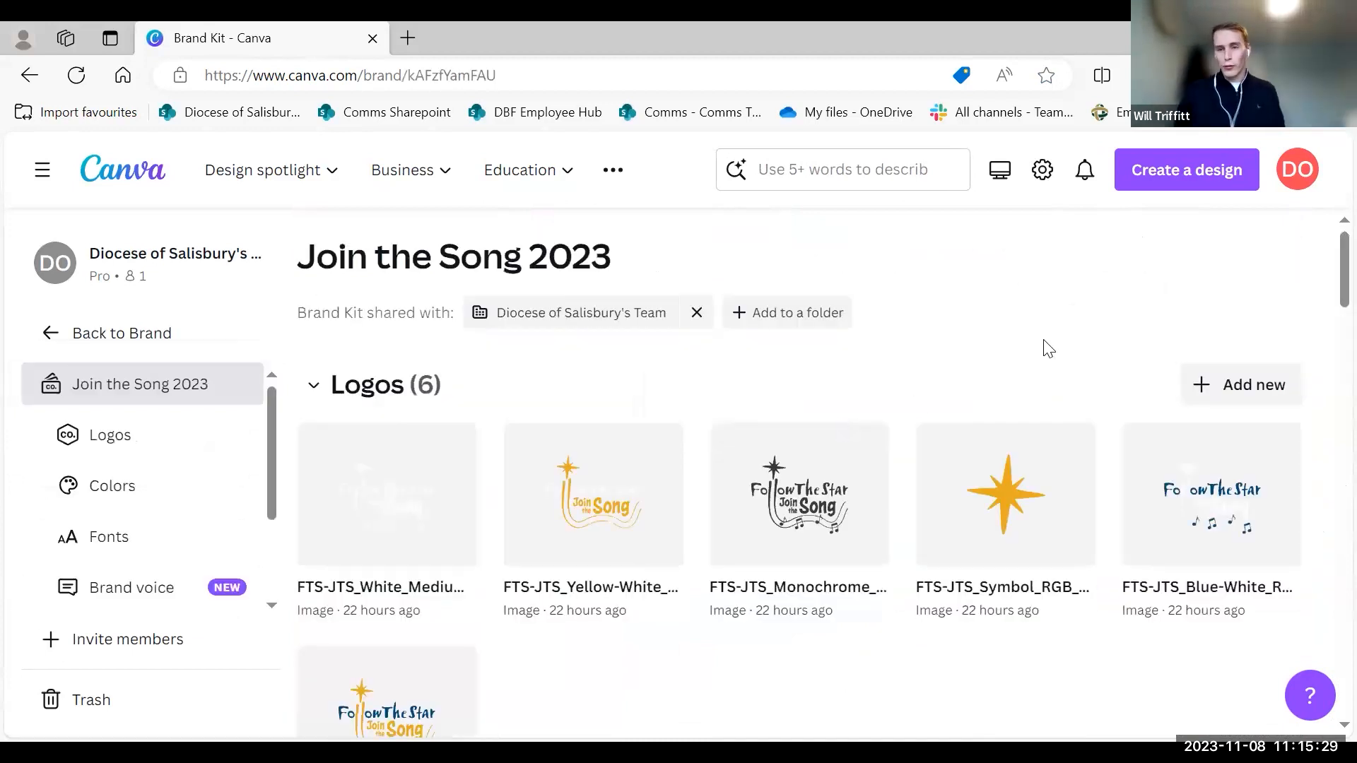
{"action": "scroll", "coordinate": [1048, 349], "scroll_direction": "down", "scroll_amount": 1}
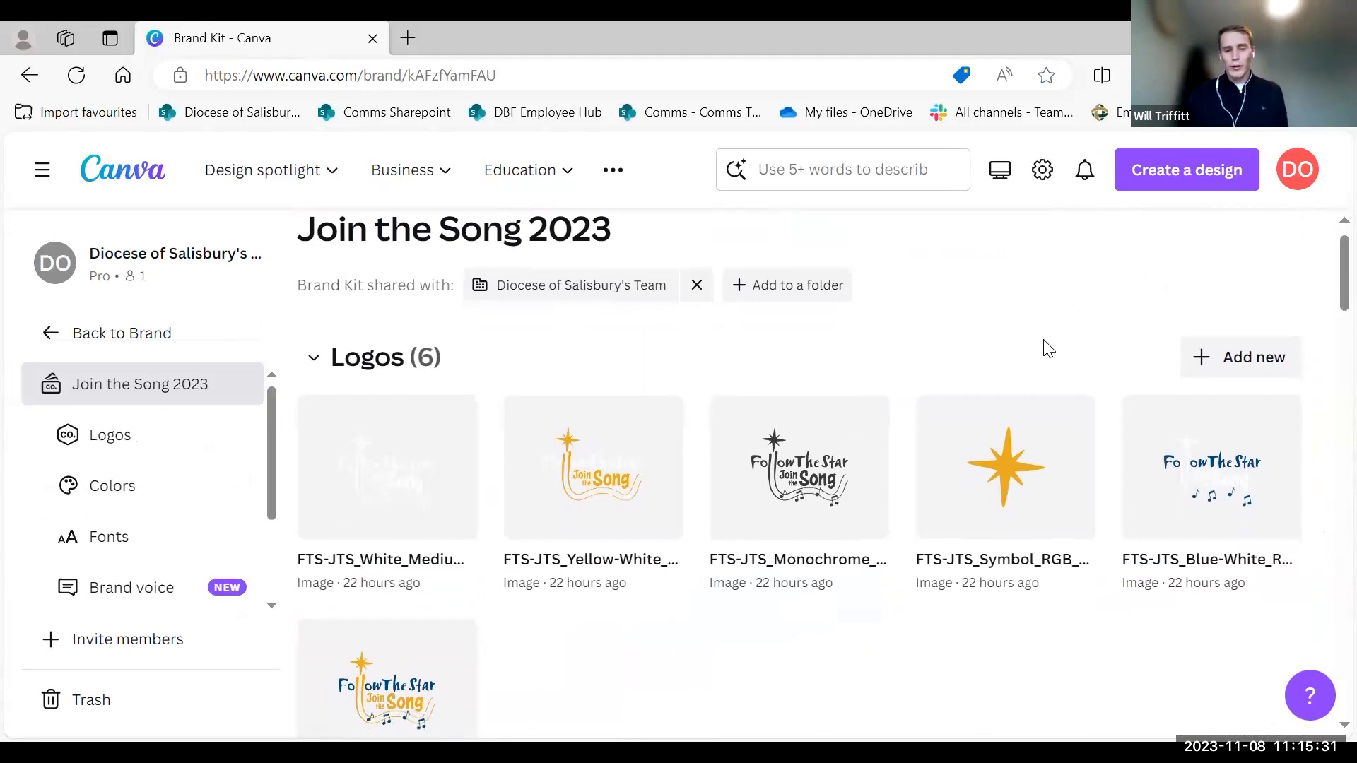
{"action": "scroll", "coordinate": [1048, 349], "scroll_direction": "down", "scroll_amount": 2}
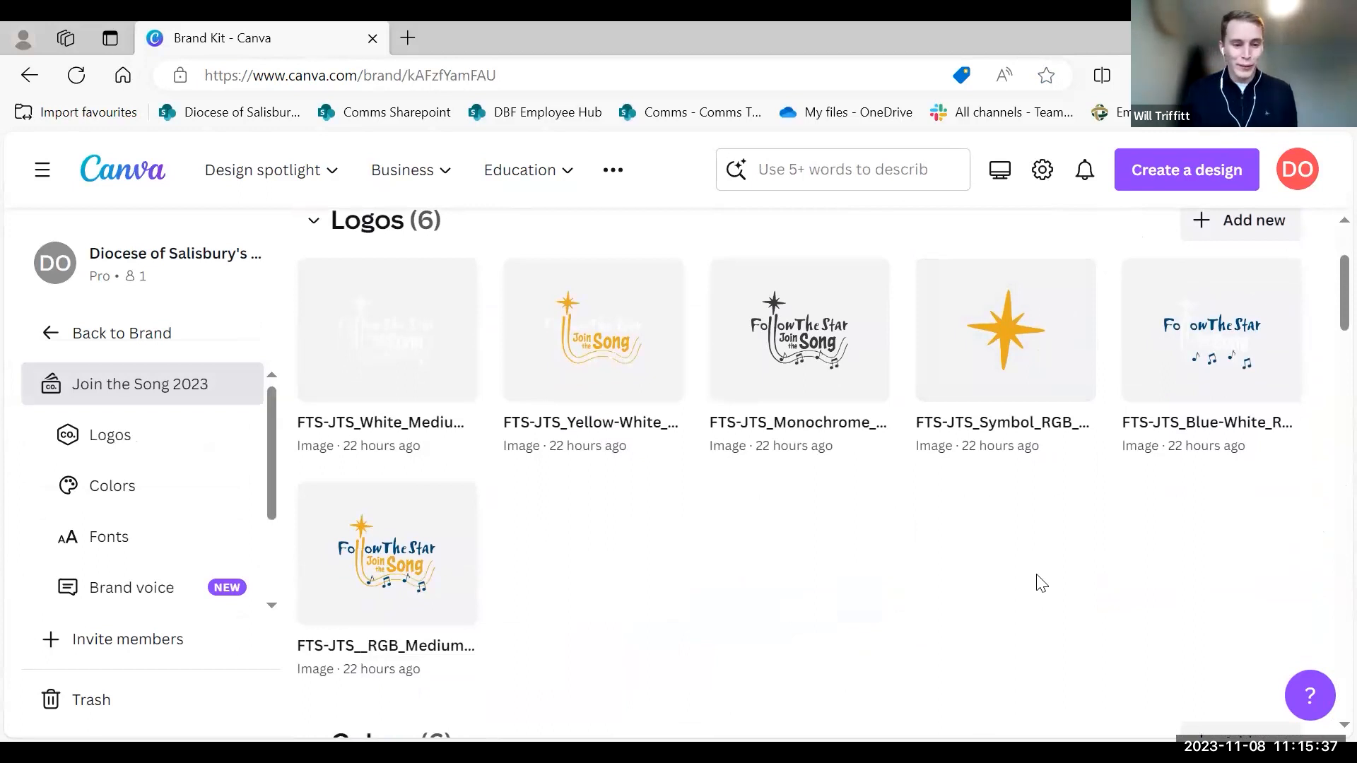
{"action": "scroll", "coordinate": [1040, 582], "scroll_direction": "down", "scroll_amount": 3}
{"action": "scroll", "coordinate": [1040, 583], "scroll_direction": "up", "scroll_amount": 4}
{"action": "scroll", "coordinate": [1042, 583], "scroll_direction": "down", "scroll_amount": 1}
{"action": "scroll", "coordinate": [1041, 583], "scroll_direction": "down", "scroll_amount": 2}
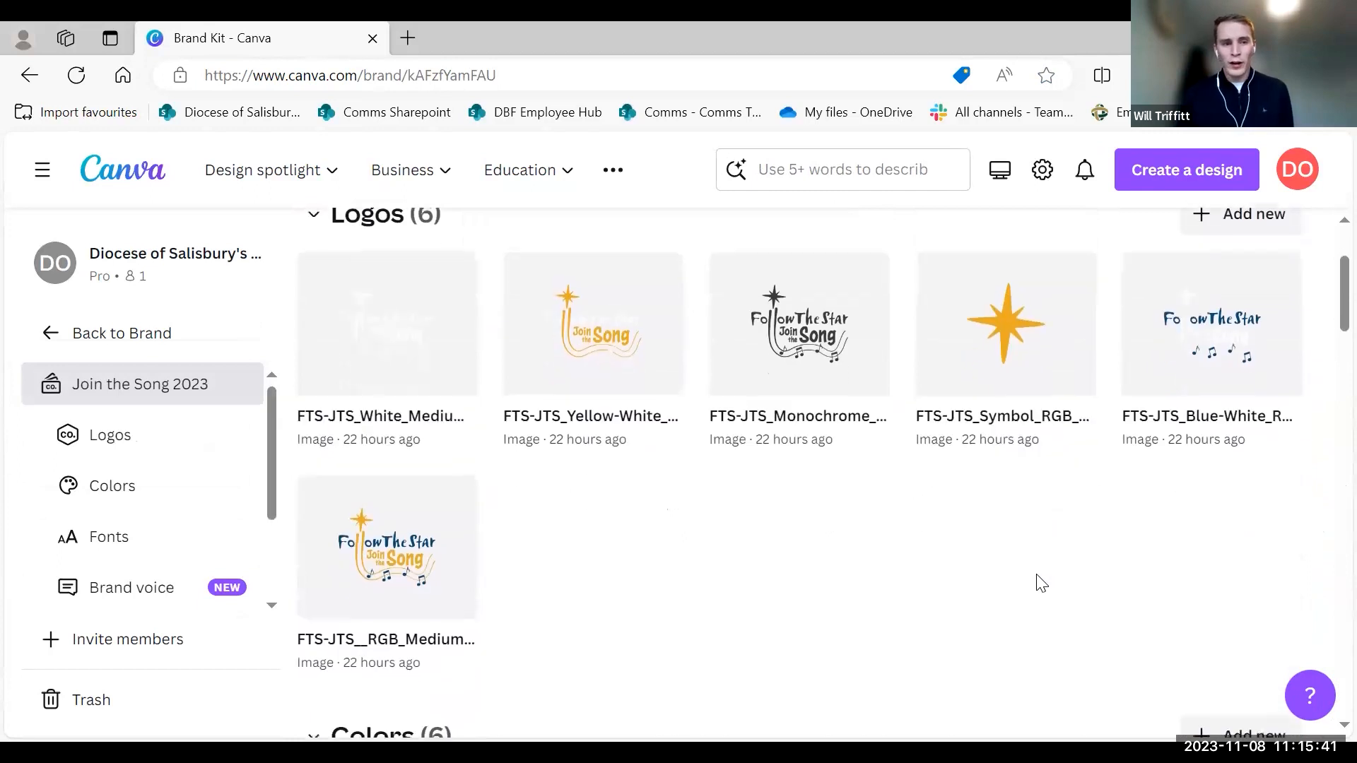
{"action": "scroll", "coordinate": [1040, 582], "scroll_direction": "up", "scroll_amount": 2}
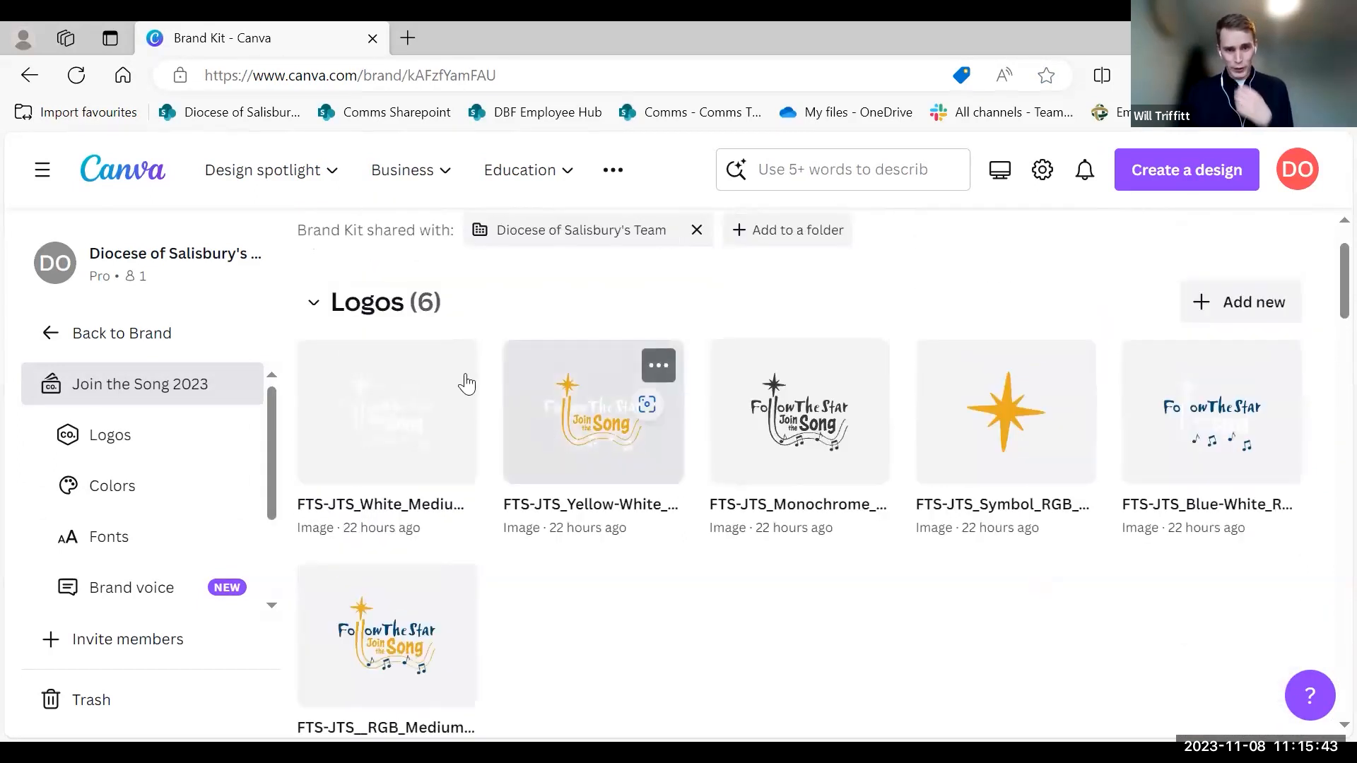
{"action": "left_click", "coordinate": [1265, 308]}
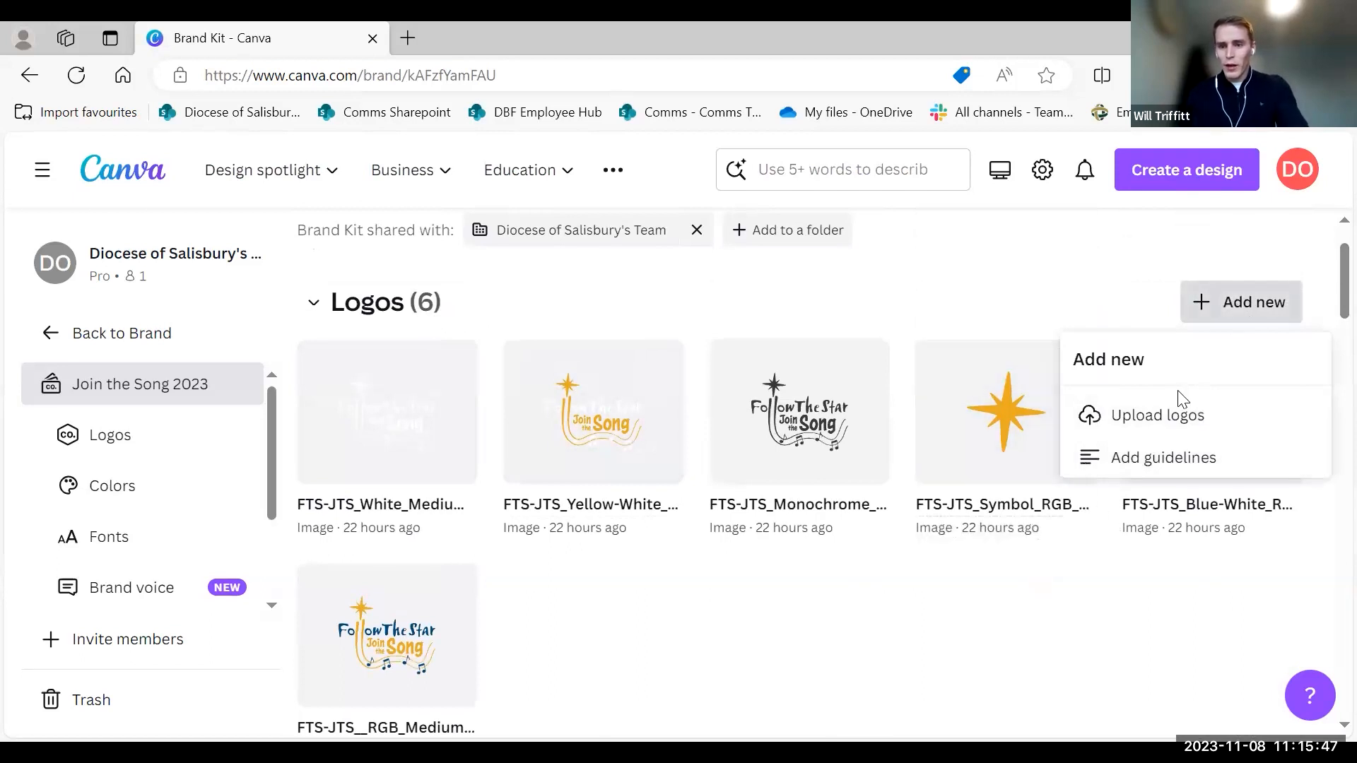
Add the colour #FEFEFE to the brand kit's color palette.
{"action": "scroll", "coordinate": [990, 591], "scroll_direction": "down", "scroll_amount": 4}
{"action": "scroll", "coordinate": [990, 591], "scroll_direction": "down", "scroll_amount": 3}
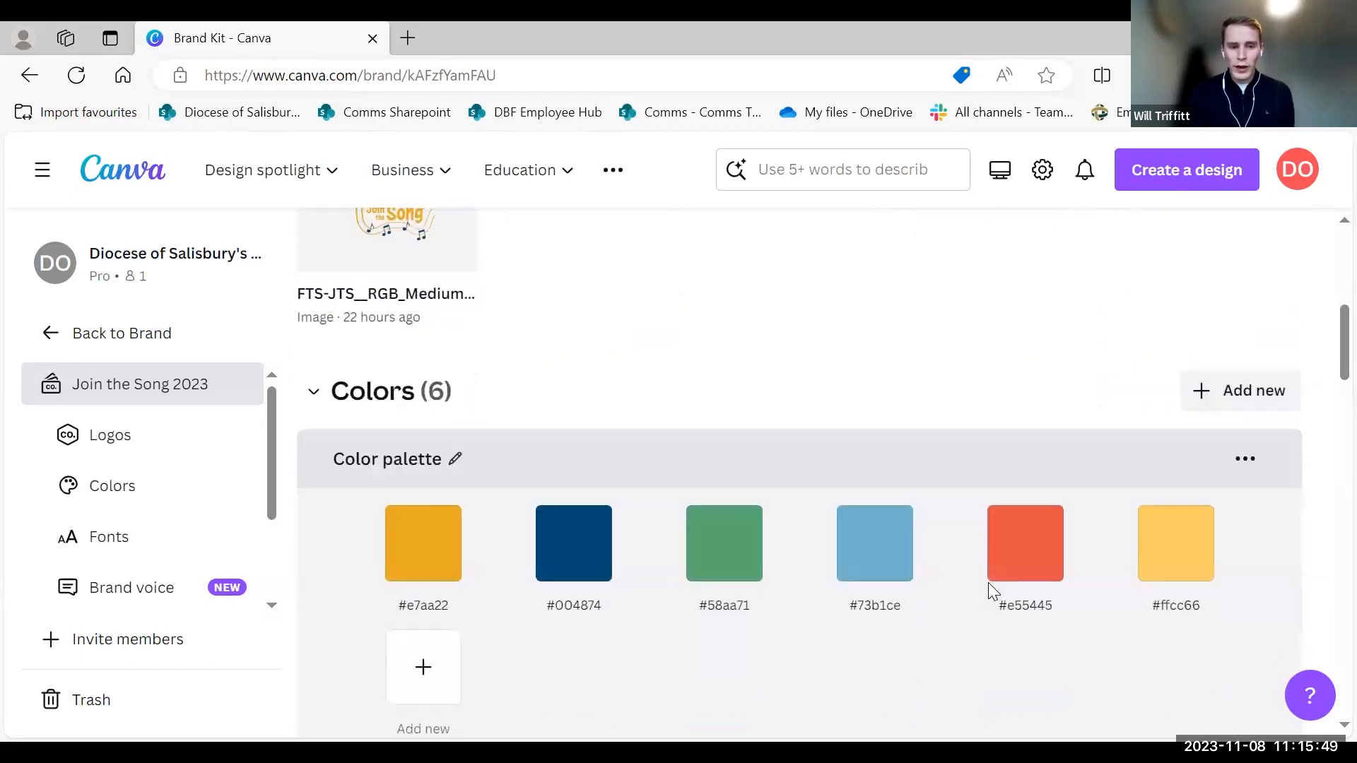
{"action": "left_click", "coordinate": [434, 587]}
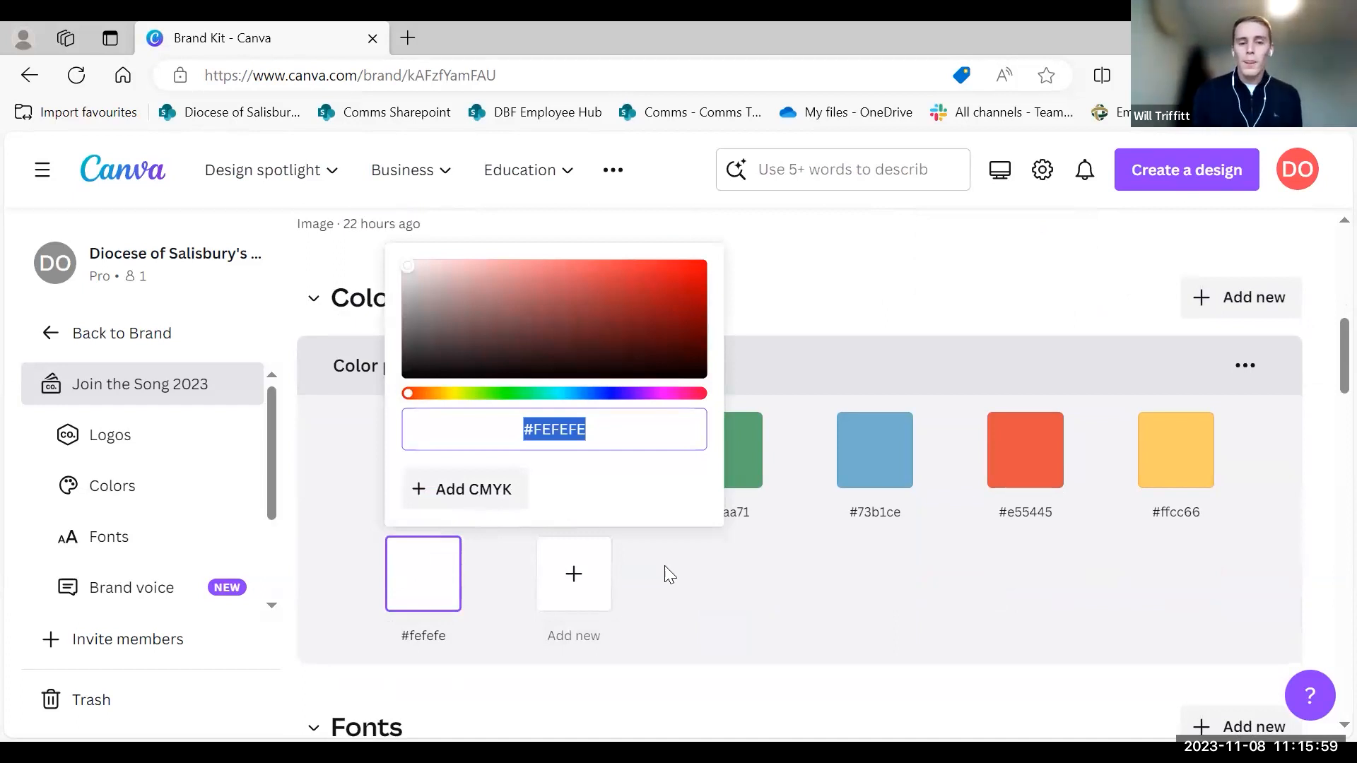
{"action": "left_click", "coordinate": [680, 574]}
Open the brand kit's Title text style for editing and browse its available fonts and size options.
{"action": "scroll", "coordinate": [680, 574], "scroll_direction": "down", "scroll_amount": 5}
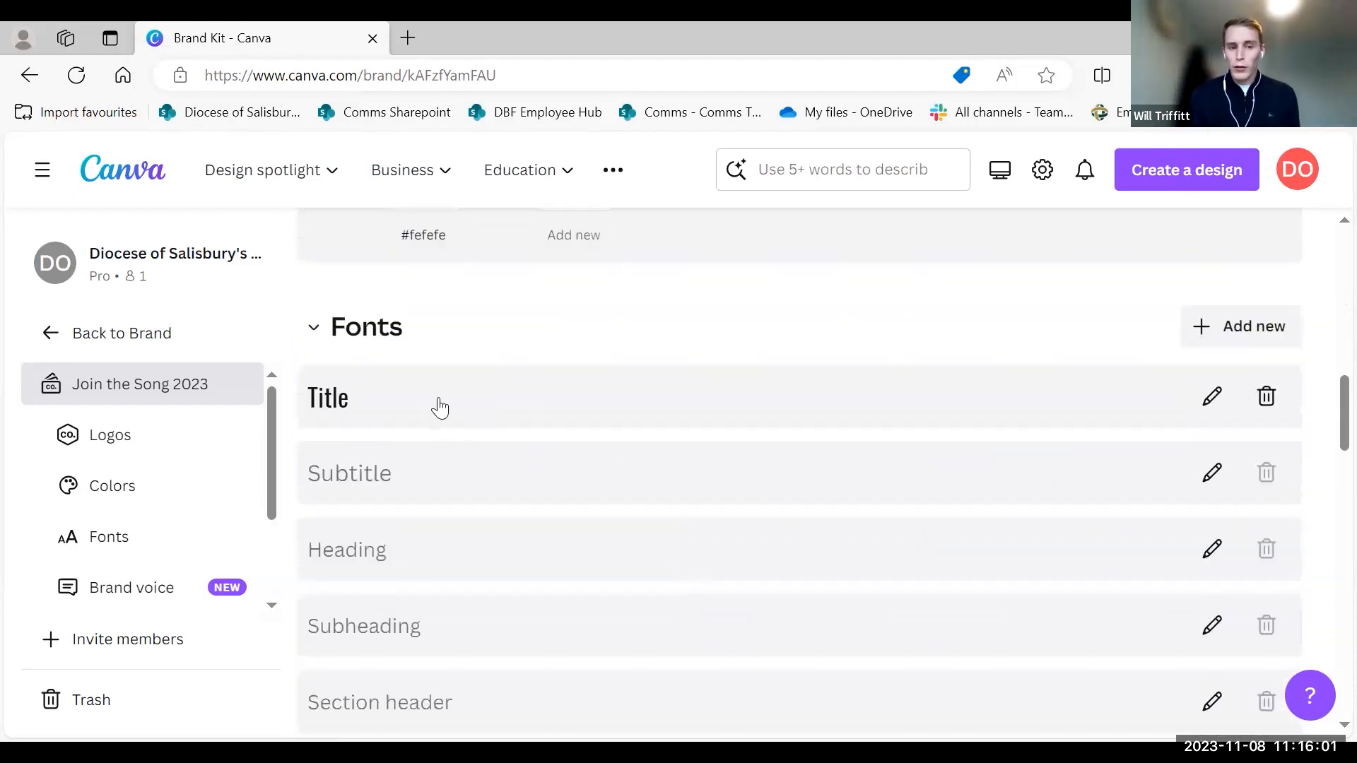
{"action": "scroll", "coordinate": [439, 407], "scroll_direction": "down", "scroll_amount": 2}
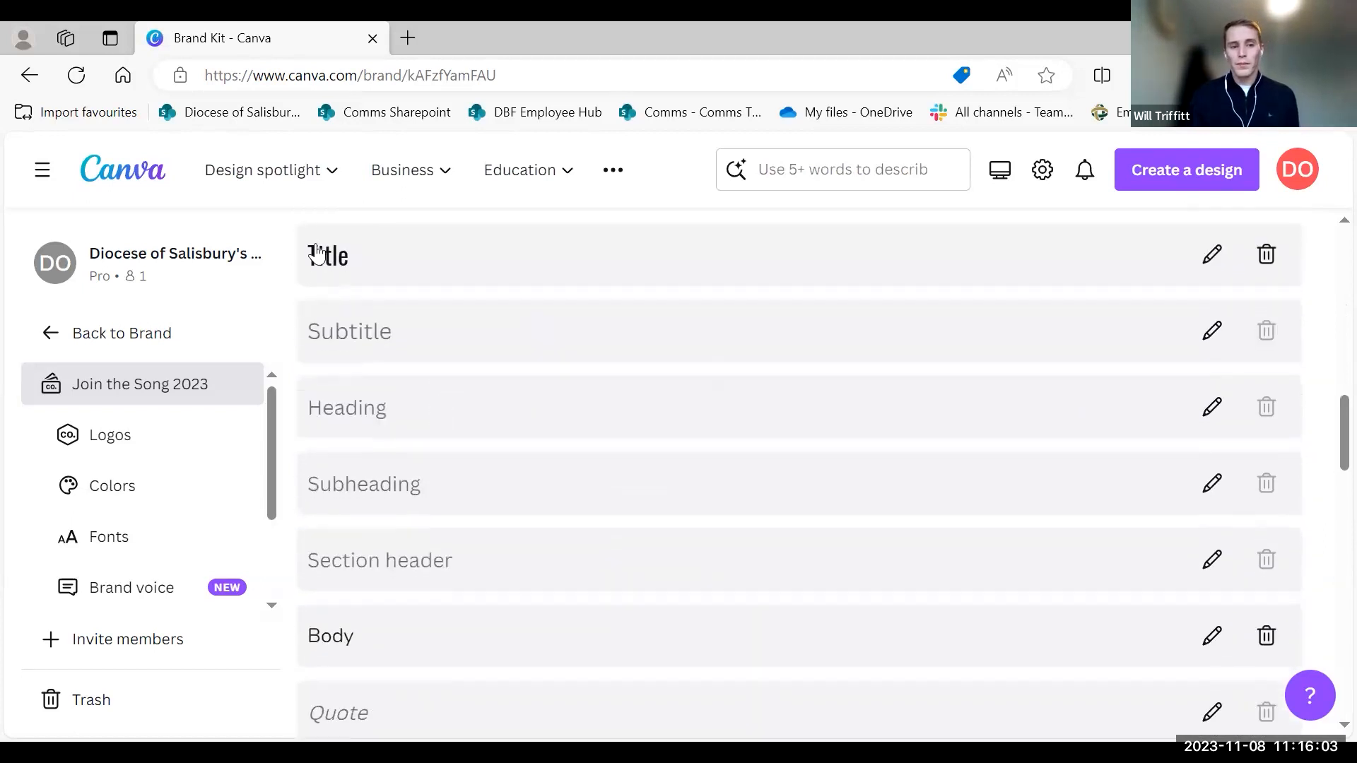
{"action": "scroll", "coordinate": [334, 276], "scroll_direction": "down", "scroll_amount": 1}
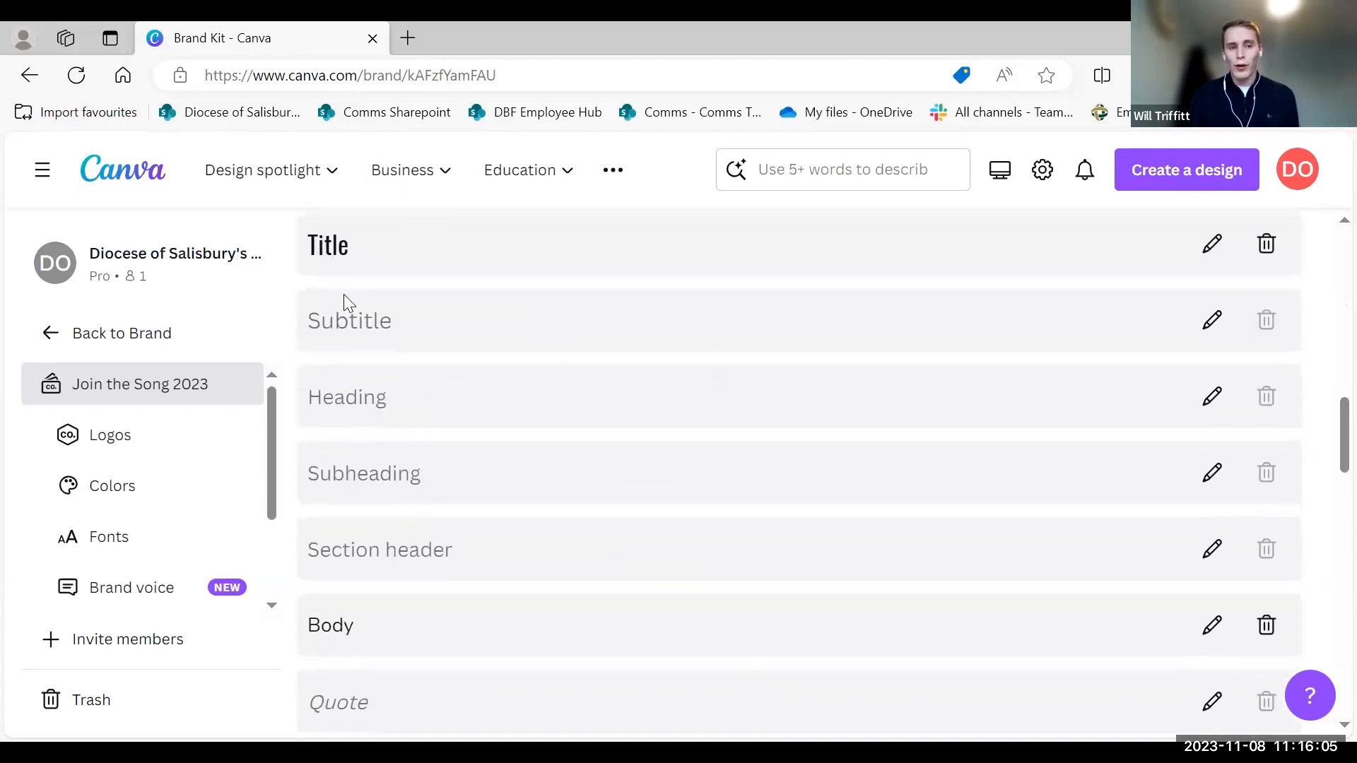
{"action": "scroll", "coordinate": [380, 446], "scroll_direction": "down", "scroll_amount": 2}
{"action": "scroll", "coordinate": [354, 519], "scroll_direction": "up", "scroll_amount": 3}
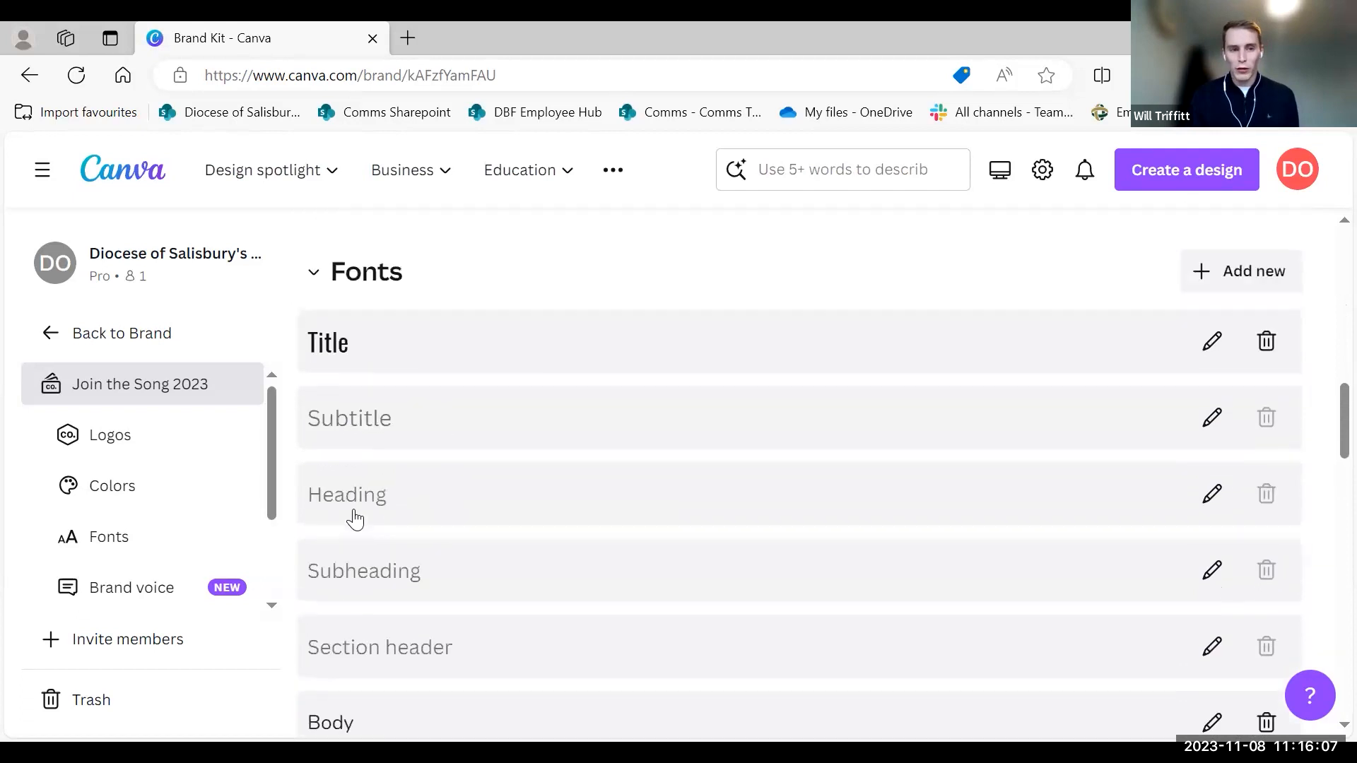
{"action": "left_click", "coordinate": [342, 368]}
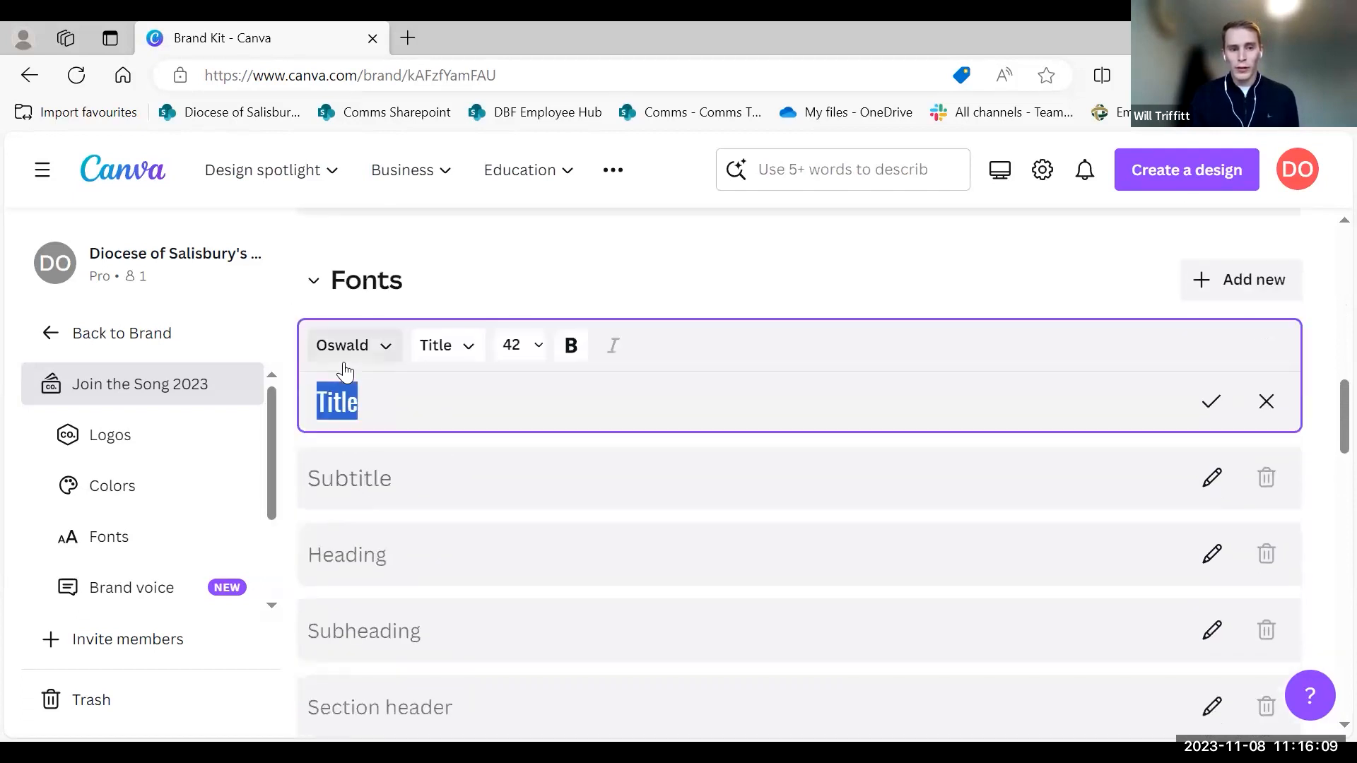
{"action": "left_click", "coordinate": [377, 347]}
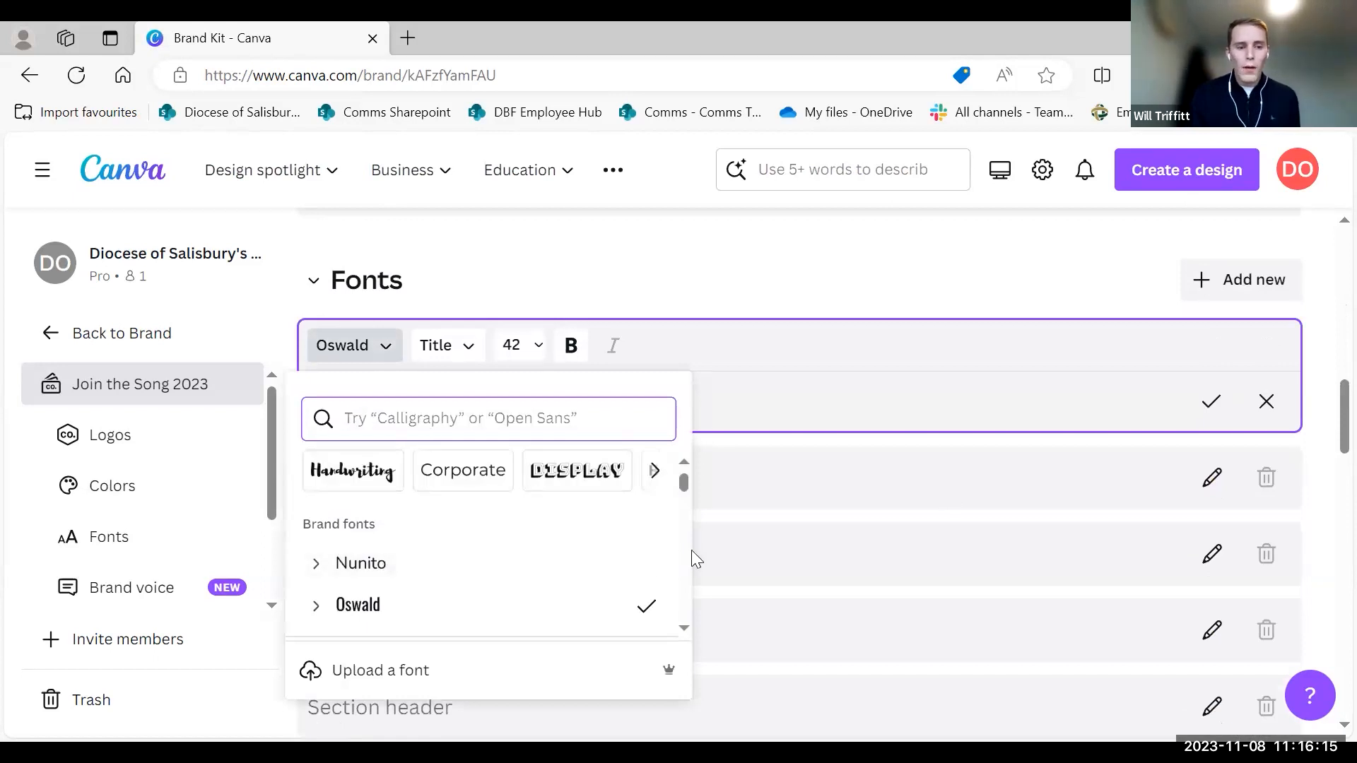
{"action": "scroll", "coordinate": [536, 585], "scroll_direction": "down", "scroll_amount": 6}
{"action": "scroll", "coordinate": [535, 583], "scroll_direction": "down", "scroll_amount": 8}
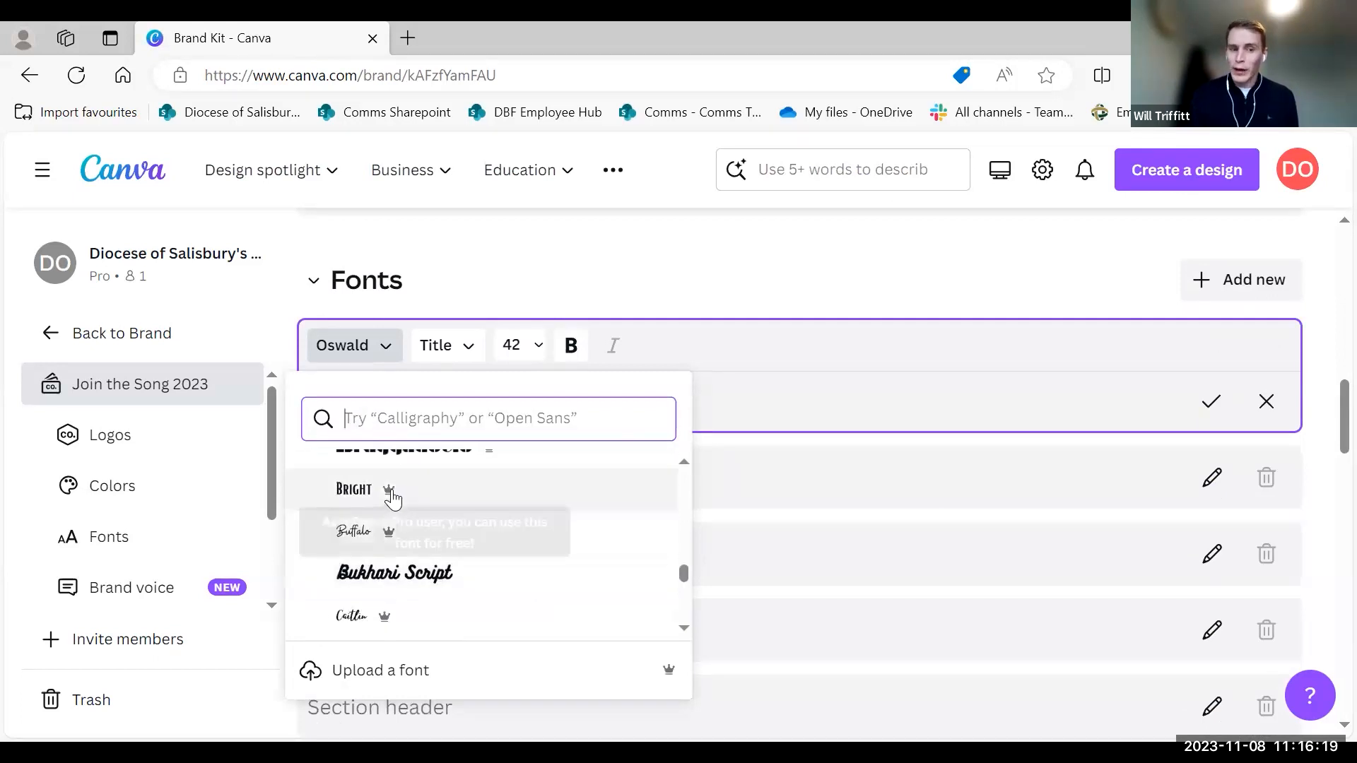
{"action": "scroll", "coordinate": [418, 504], "scroll_direction": "down", "scroll_amount": 5}
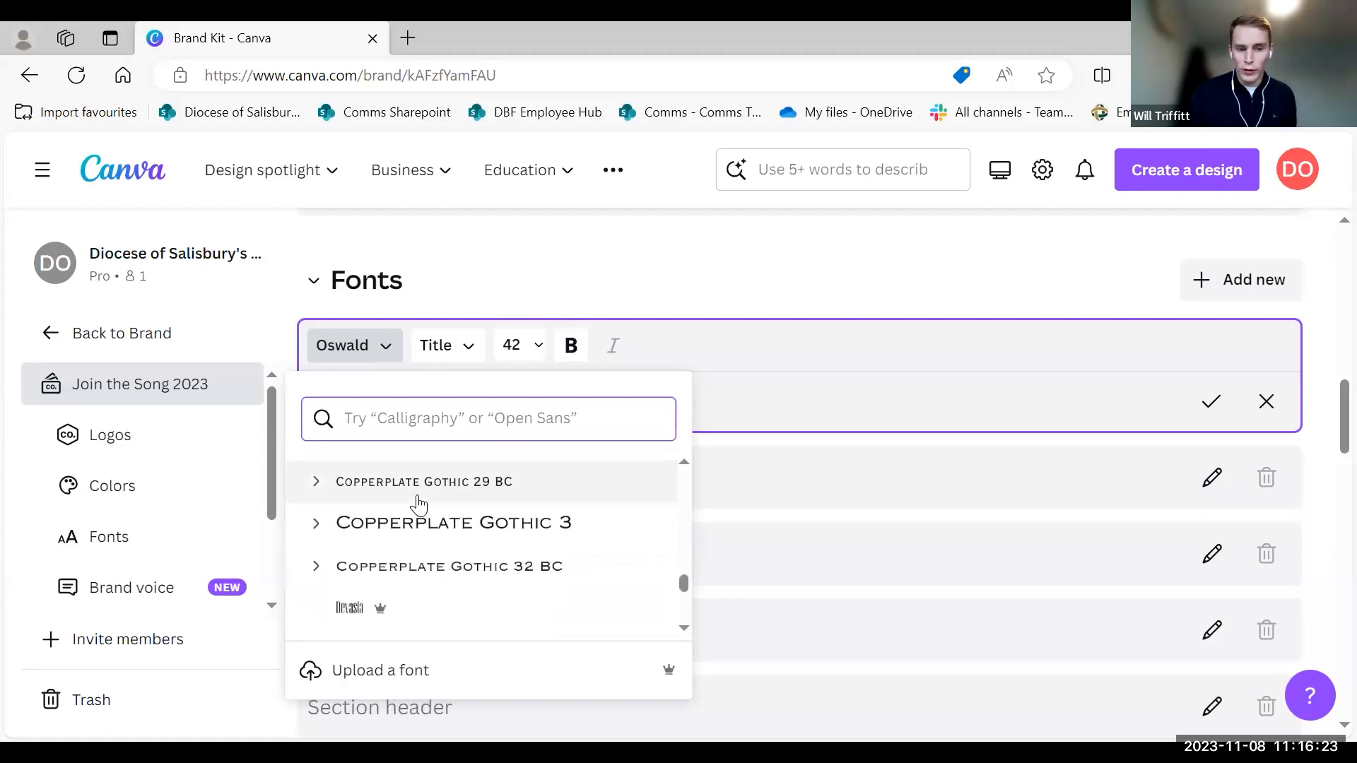
{"action": "scroll", "coordinate": [419, 504], "scroll_direction": "down", "scroll_amount": 8}
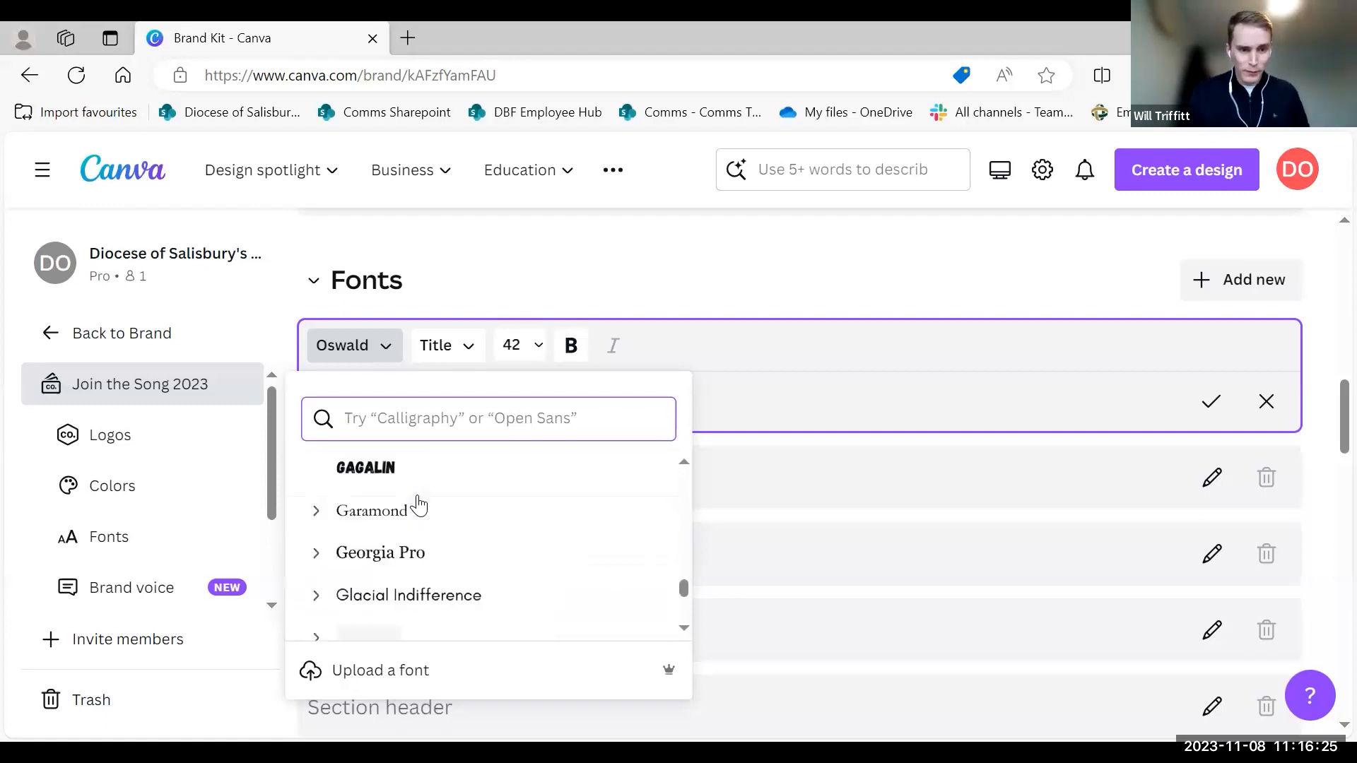
{"action": "left_click", "coordinate": [766, 313]}
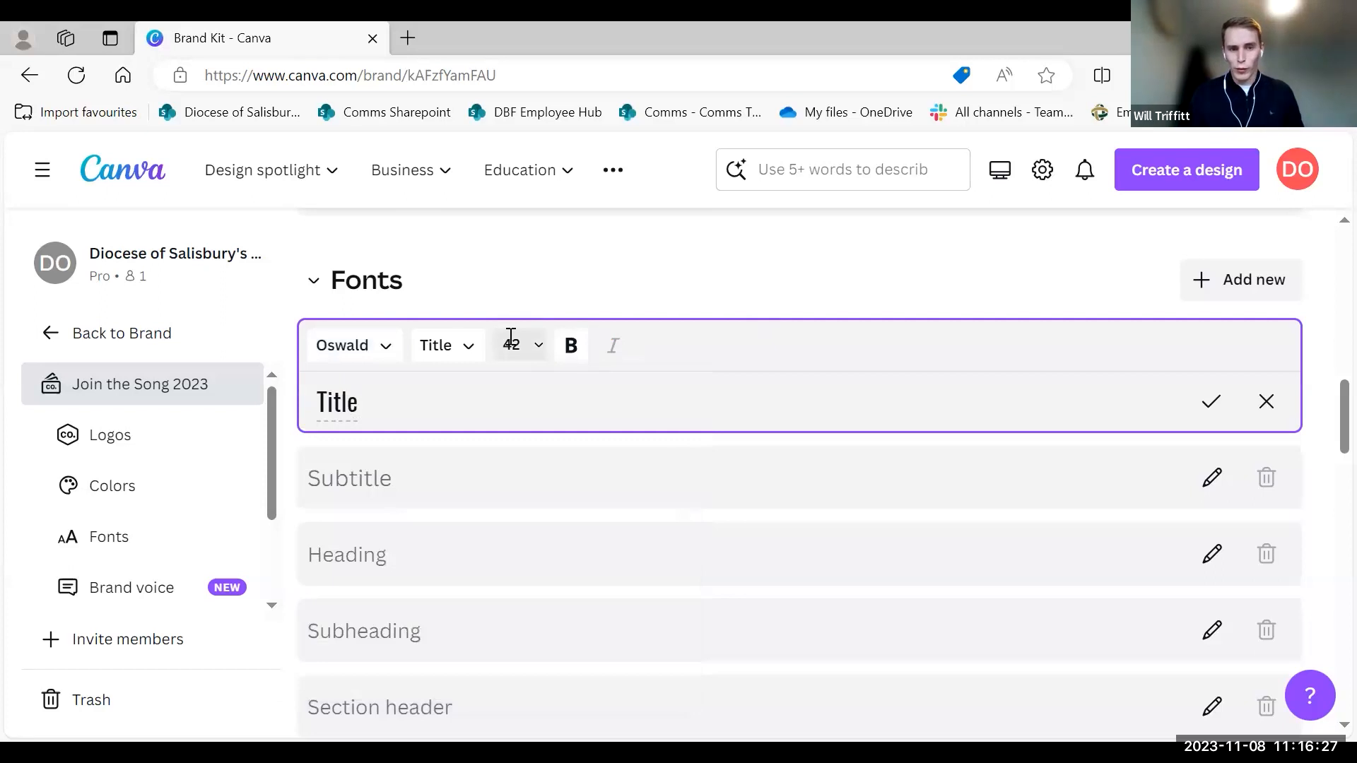
{"action": "left_click", "coordinate": [536, 346]}
{"action": "left_click", "coordinate": [788, 494]}
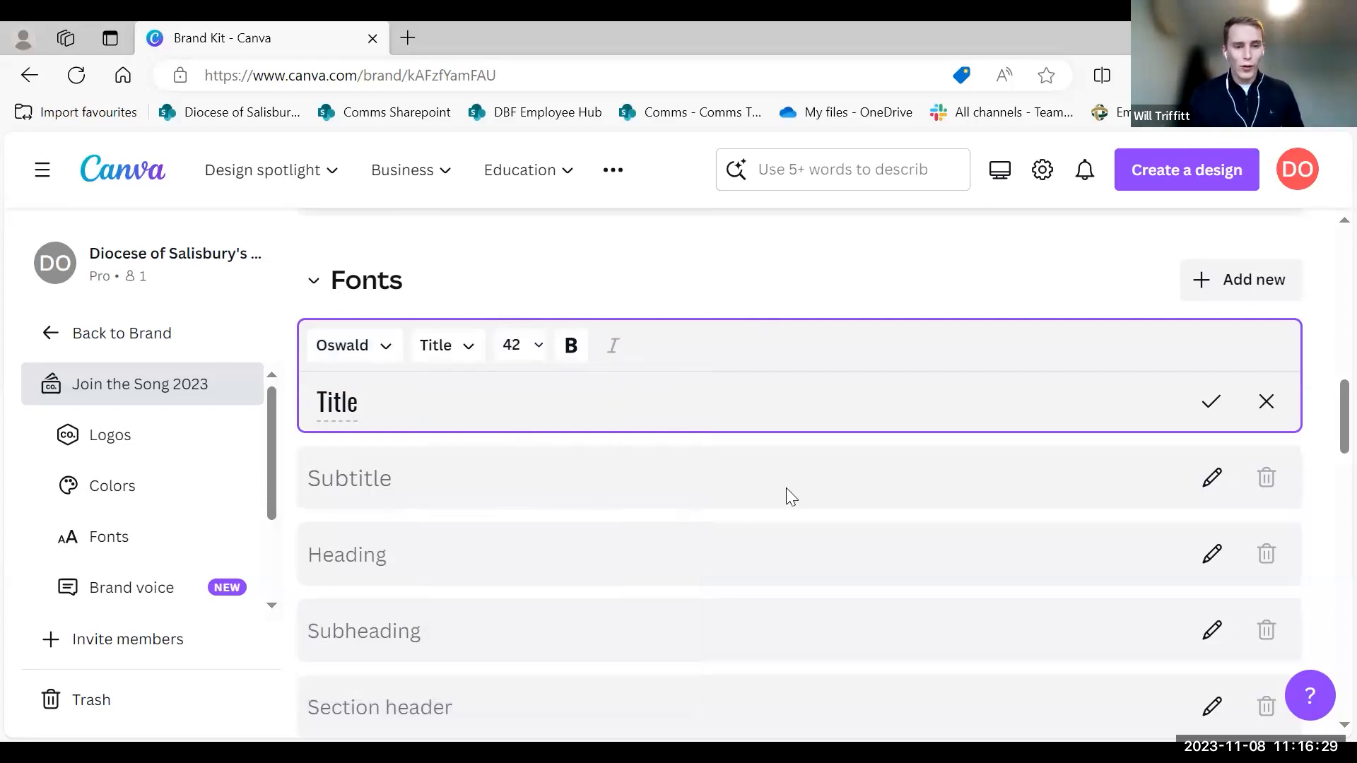
Look through the brand kit's Brand voice, Photos, Graphics and Icons sections.
{"action": "scroll", "coordinate": [797, 554], "scroll_direction": "down", "scroll_amount": 5}
{"action": "scroll", "coordinate": [800, 556], "scroll_direction": "down", "scroll_amount": 3}
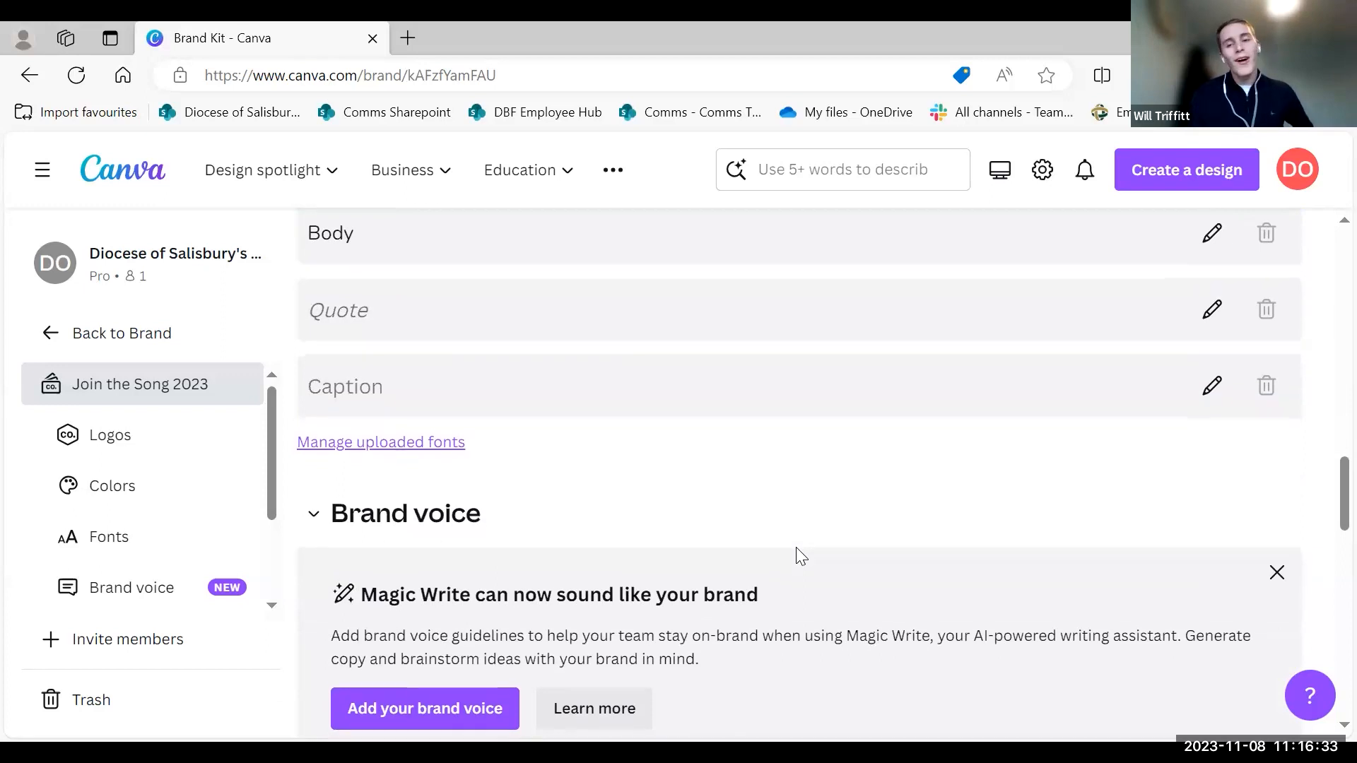
{"action": "scroll", "coordinate": [840, 444], "scroll_direction": "up", "scroll_amount": 1}
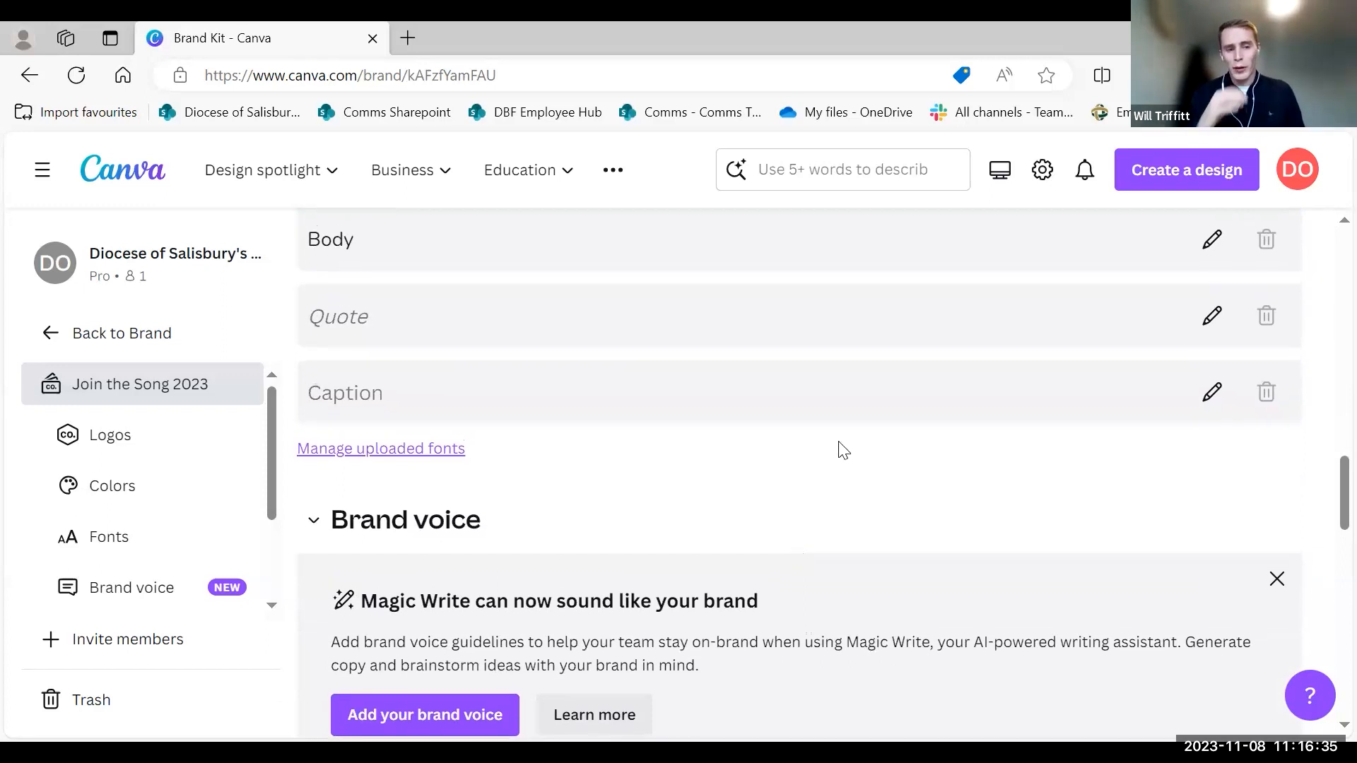
{"action": "scroll", "coordinate": [843, 449], "scroll_direction": "down", "scroll_amount": 1}
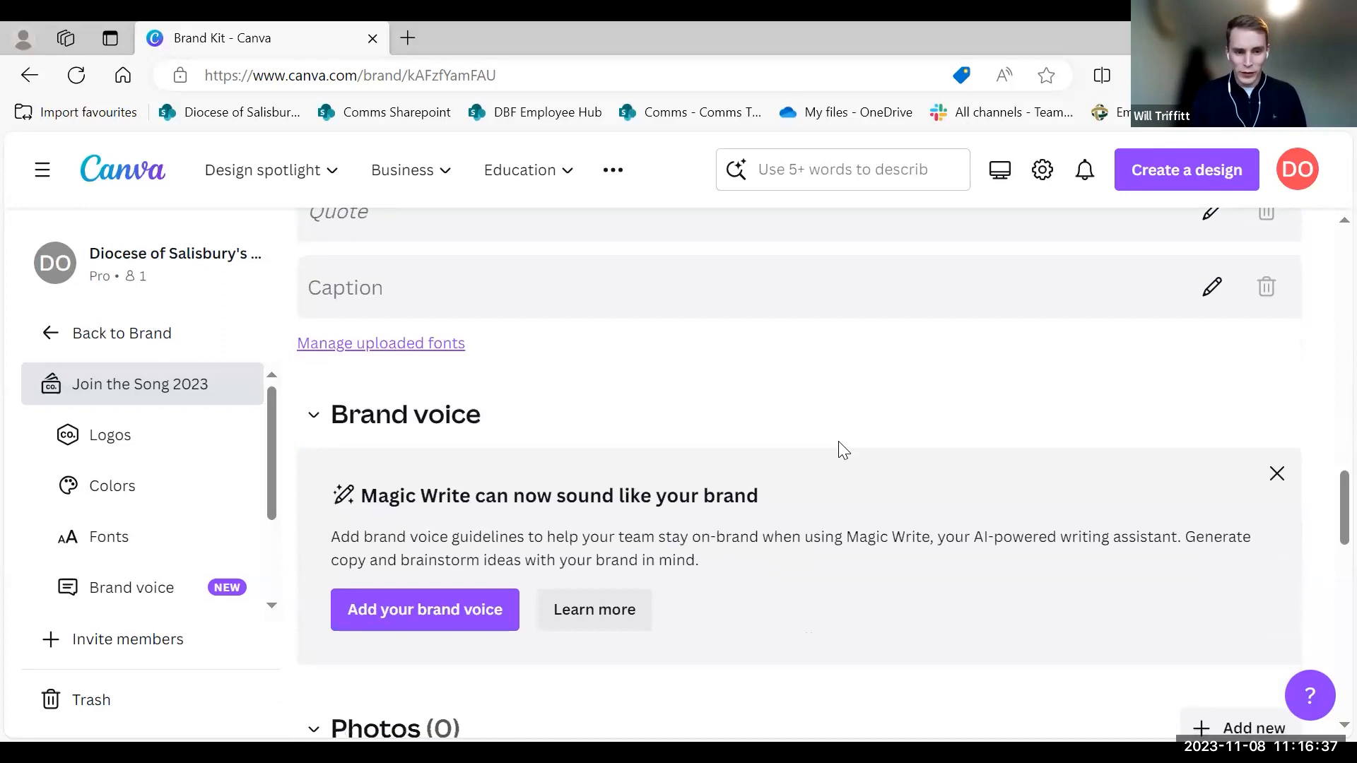
{"action": "scroll", "coordinate": [843, 449], "scroll_direction": "down", "scroll_amount": 1}
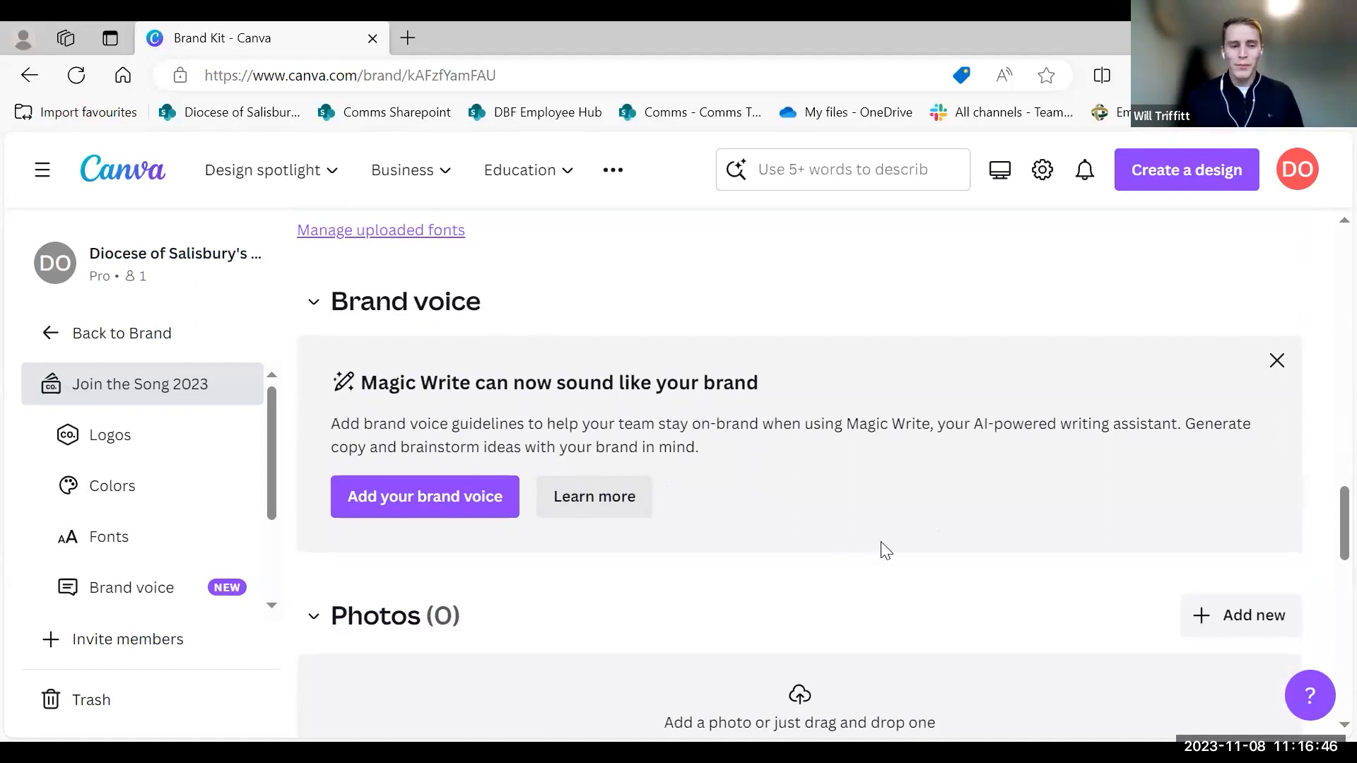
{"action": "scroll", "coordinate": [881, 541], "scroll_direction": "down", "scroll_amount": 2}
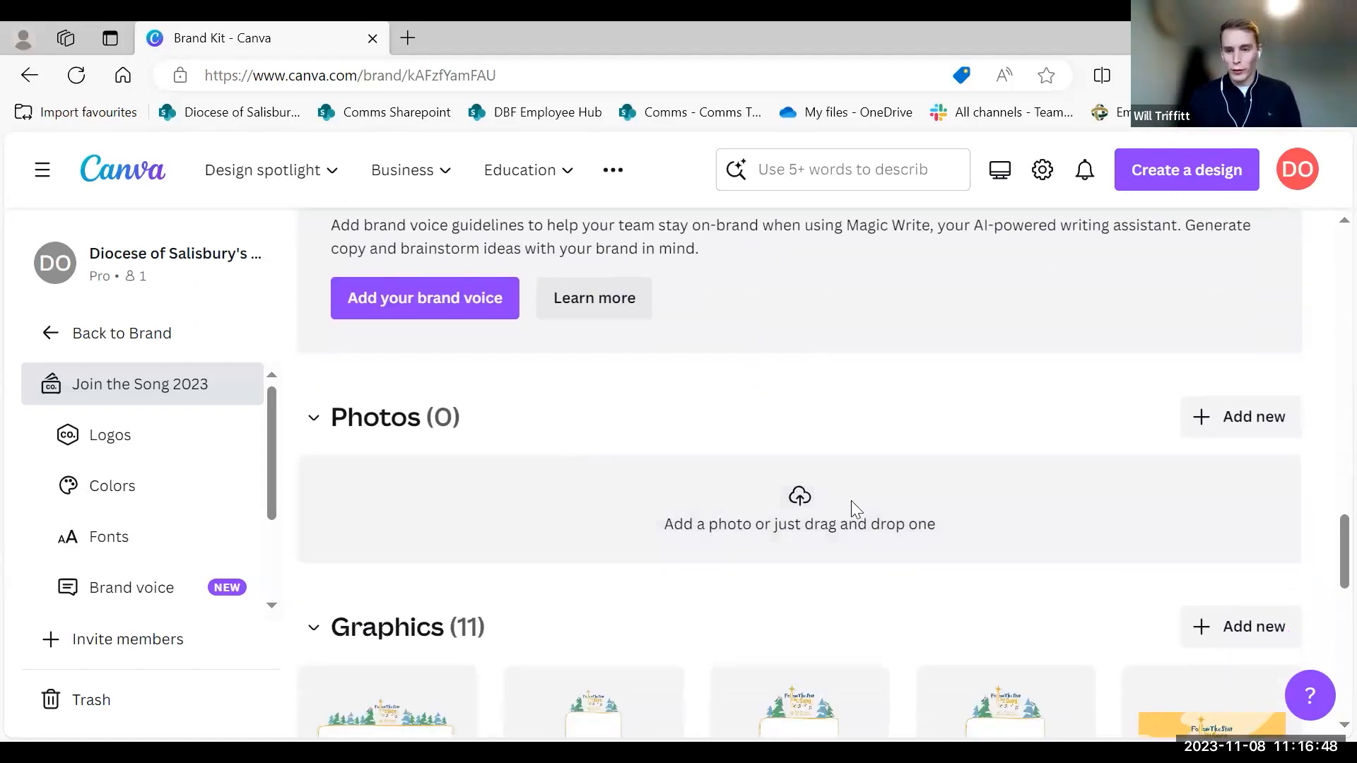
{"action": "scroll", "coordinate": [853, 487], "scroll_direction": "down", "scroll_amount": 3}
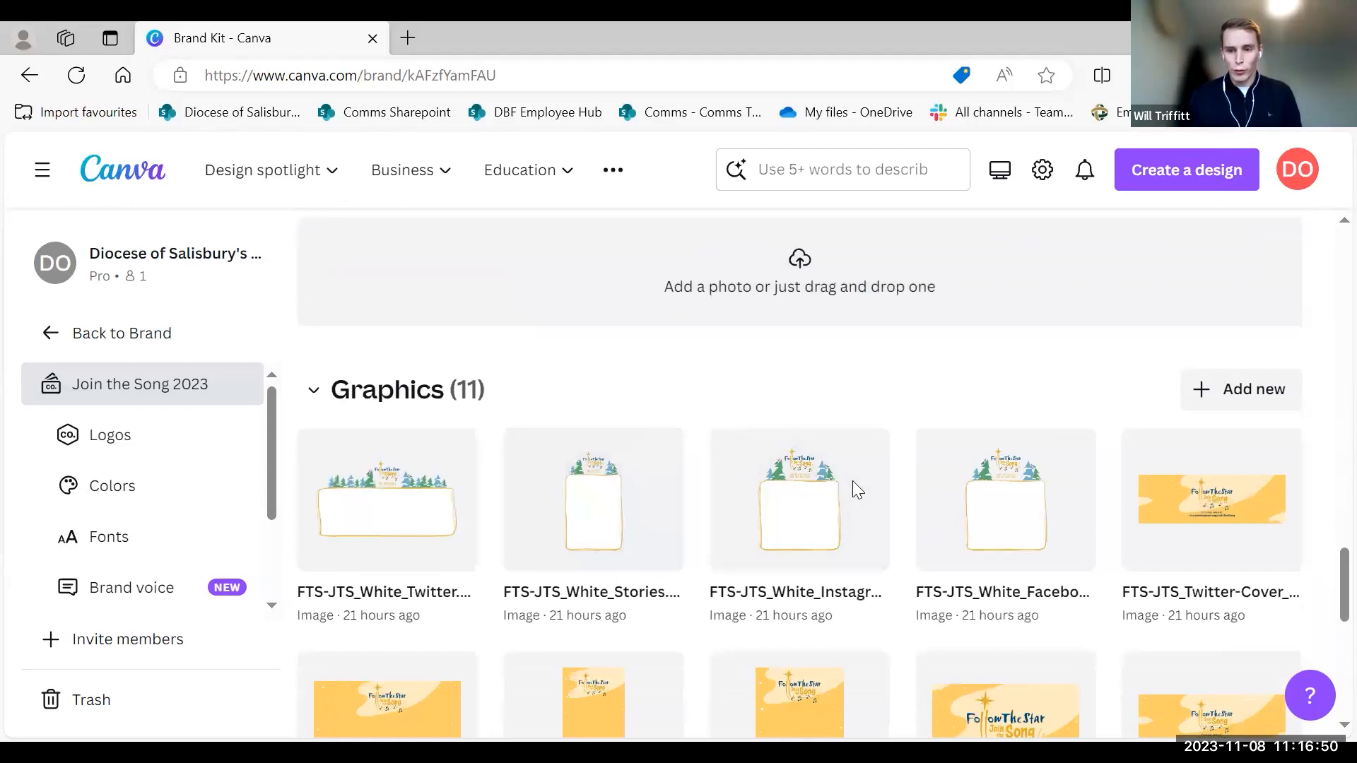
{"action": "scroll", "coordinate": [1204, 465], "scroll_direction": "down", "scroll_amount": 7}
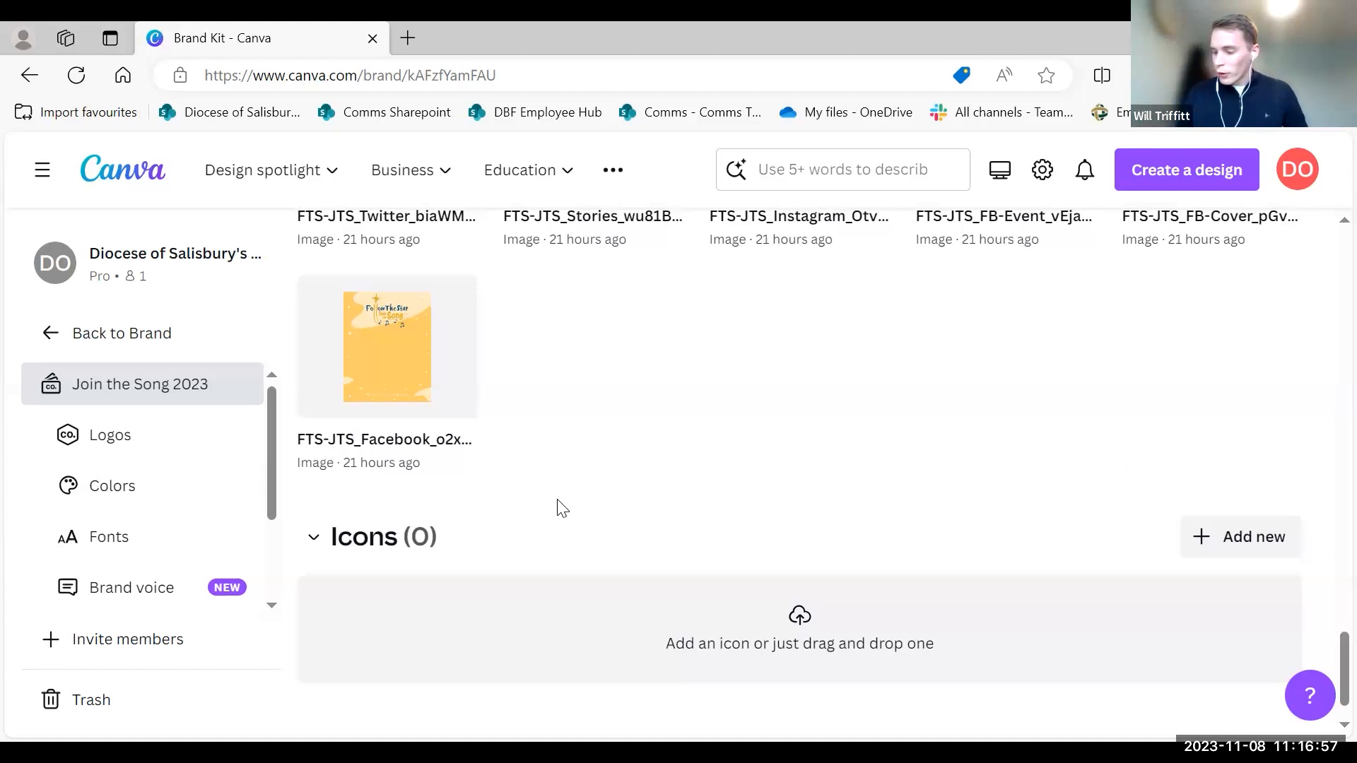
{"action": "scroll", "coordinate": [558, 502], "scroll_direction": "up", "scroll_amount": 15}
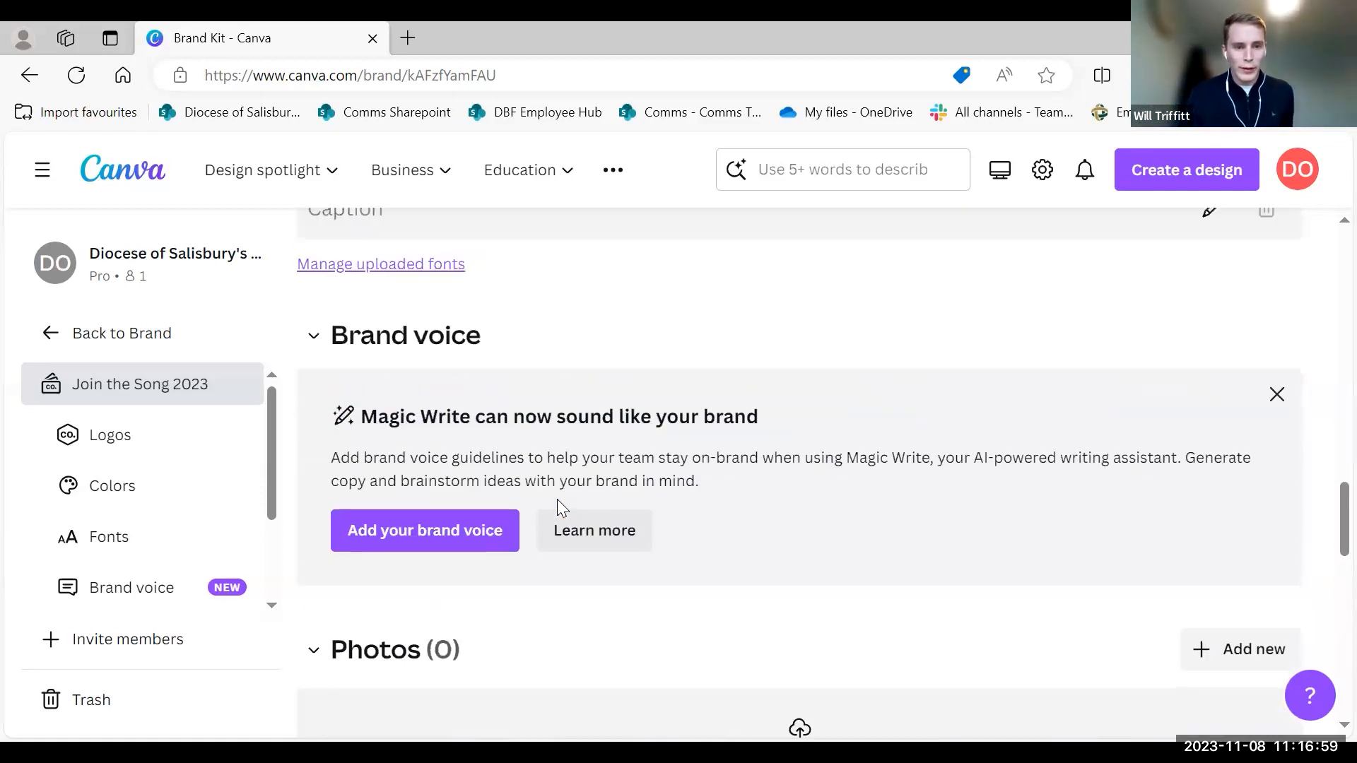
{"action": "scroll", "coordinate": [559, 506], "scroll_direction": "up", "scroll_amount": 9}
Check the font choices for the Title style again and open the Body style for editing.
{"action": "scroll", "coordinate": [558, 505], "scroll_direction": "down", "scroll_amount": 5}
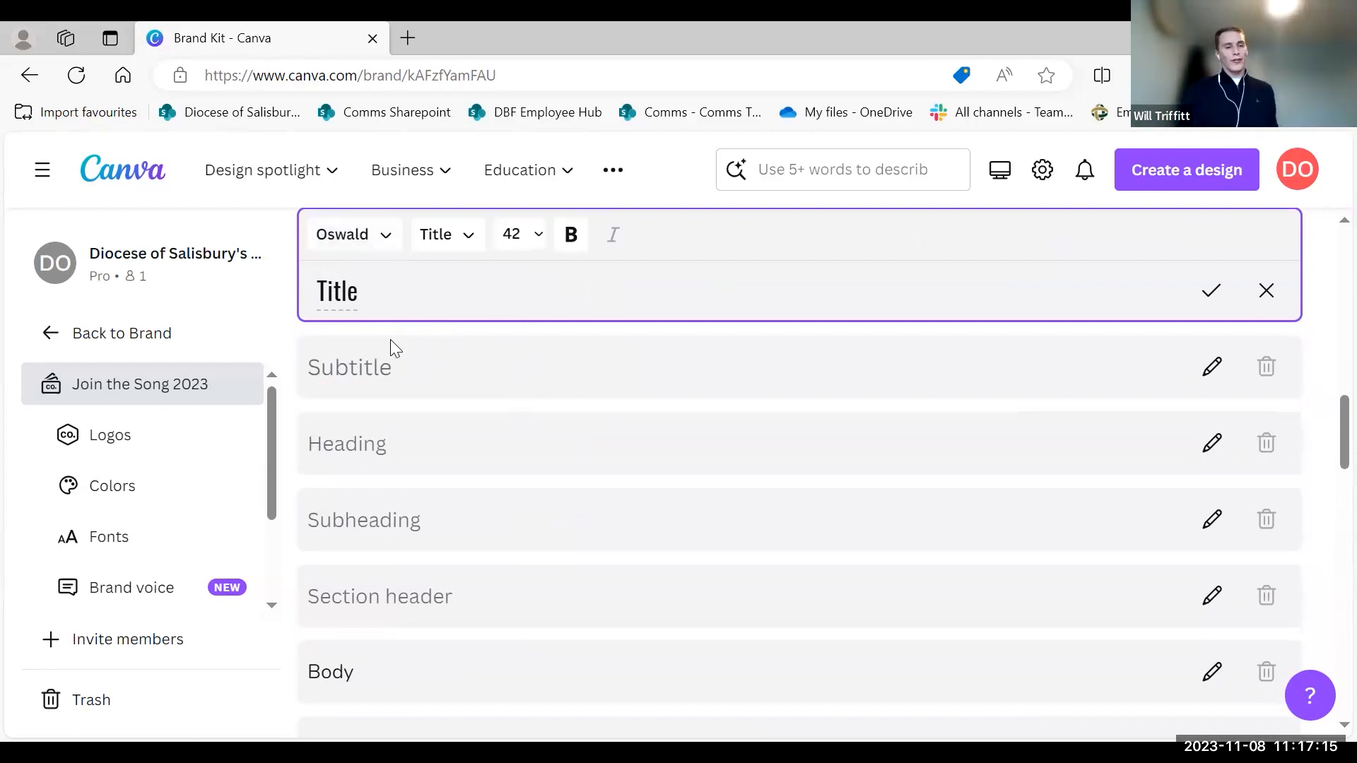
{"action": "left_click", "coordinate": [380, 251]}
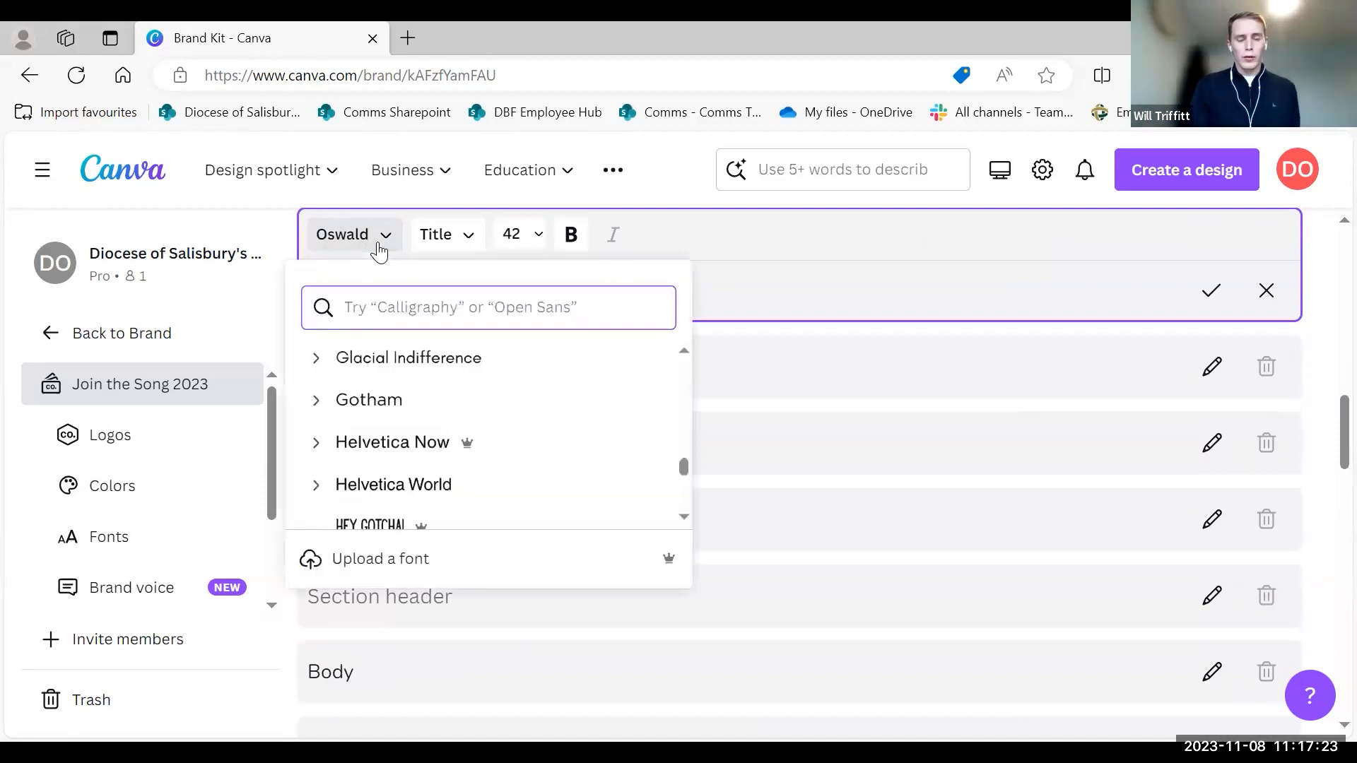
{"action": "left_click", "coordinate": [380, 251]}
{"action": "scroll", "coordinate": [427, 370], "scroll_direction": "down", "scroll_amount": 3}
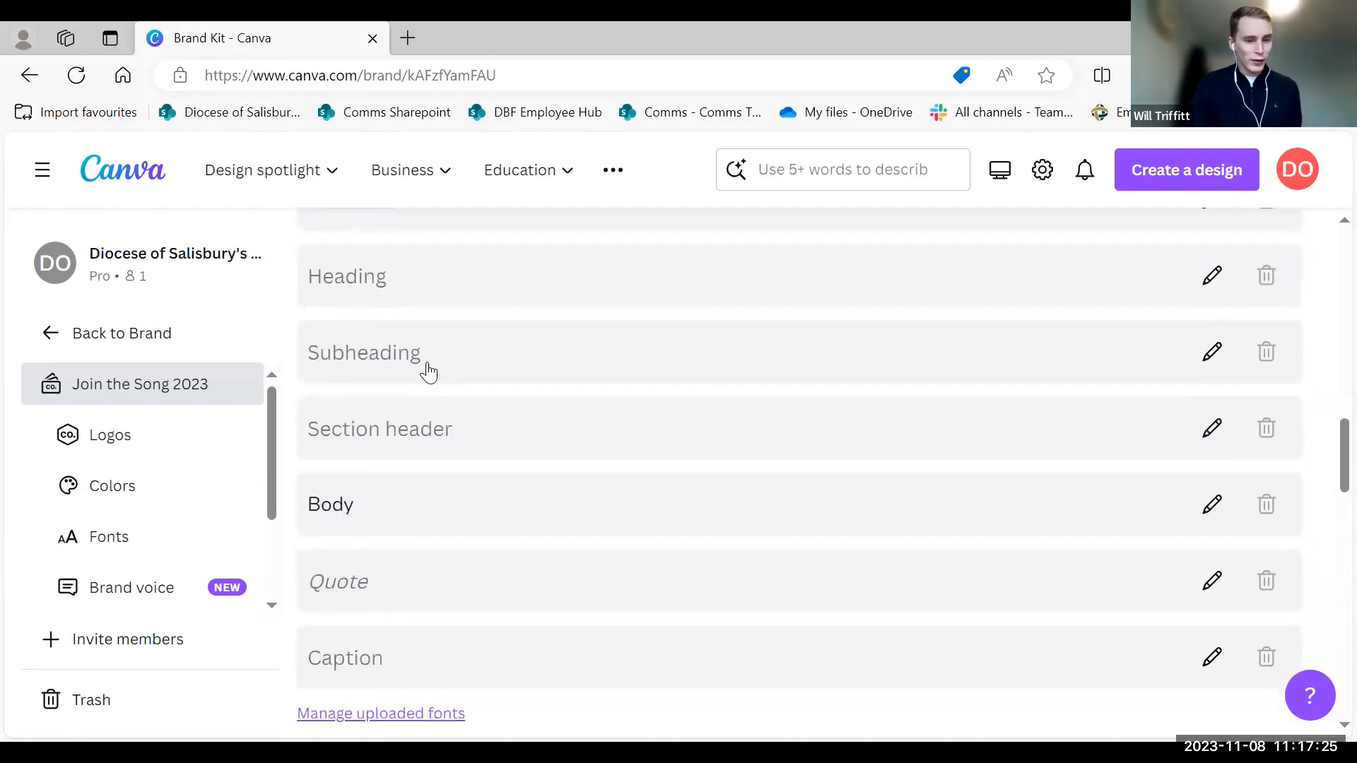
{"action": "left_click", "coordinate": [352, 520]}
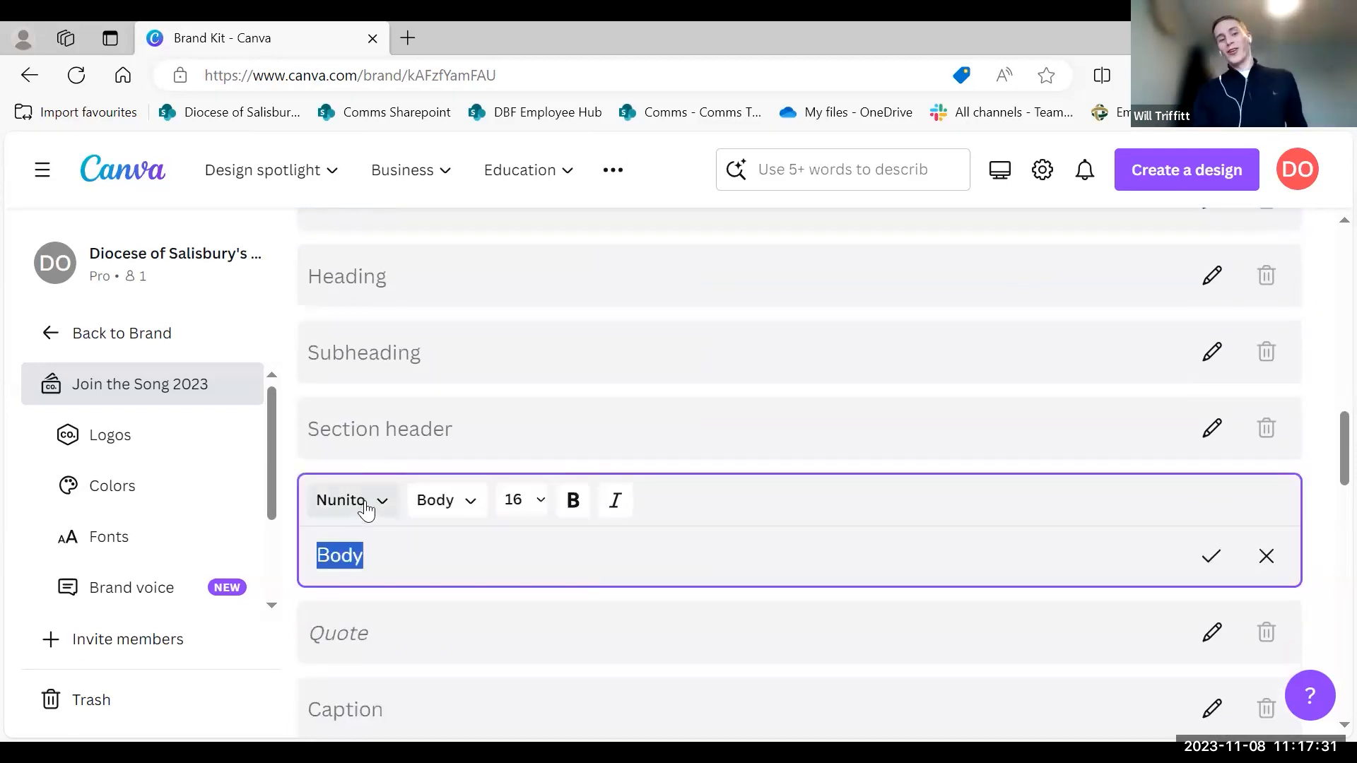
Leave the Join the Song 2023 brand kit, return to the home page and open the apps page.
{"action": "left_click", "coordinate": [122, 182]}
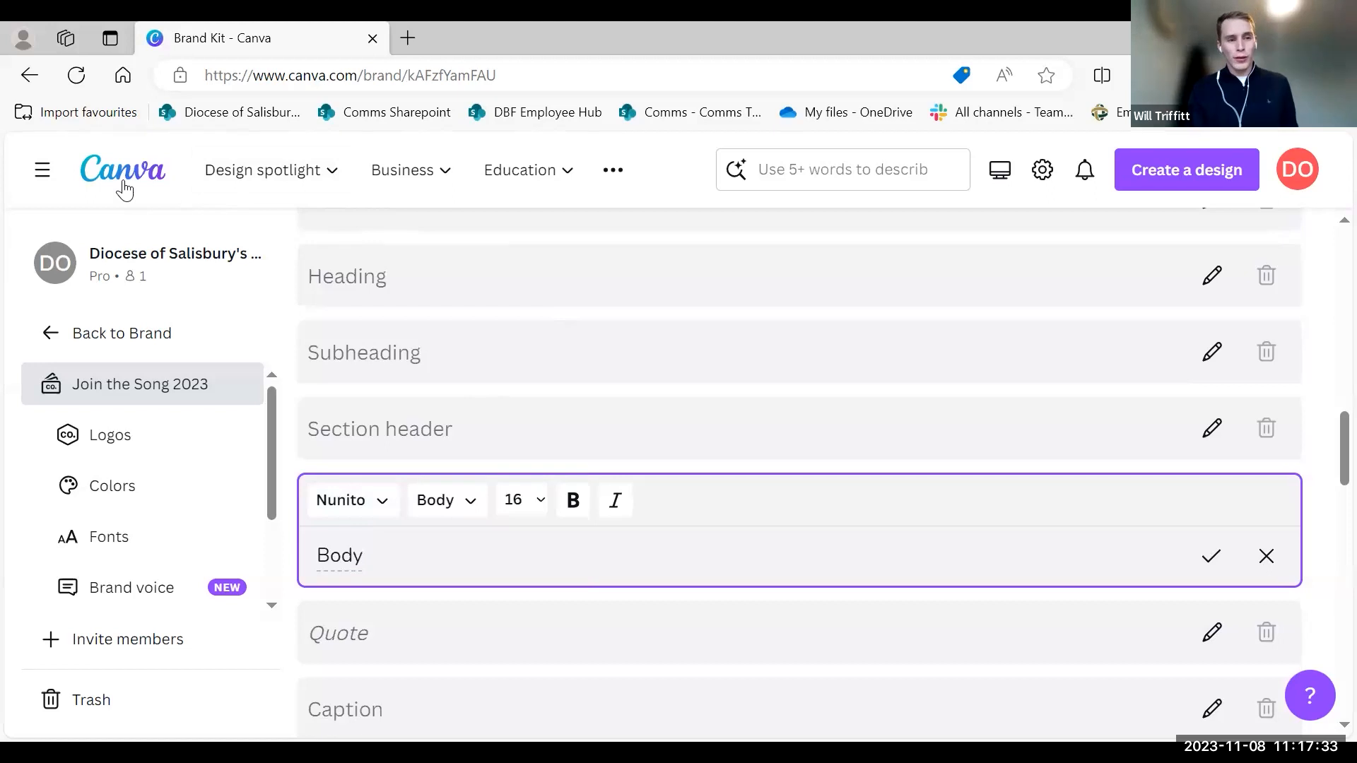
{"action": "left_click", "coordinate": [110, 329]}
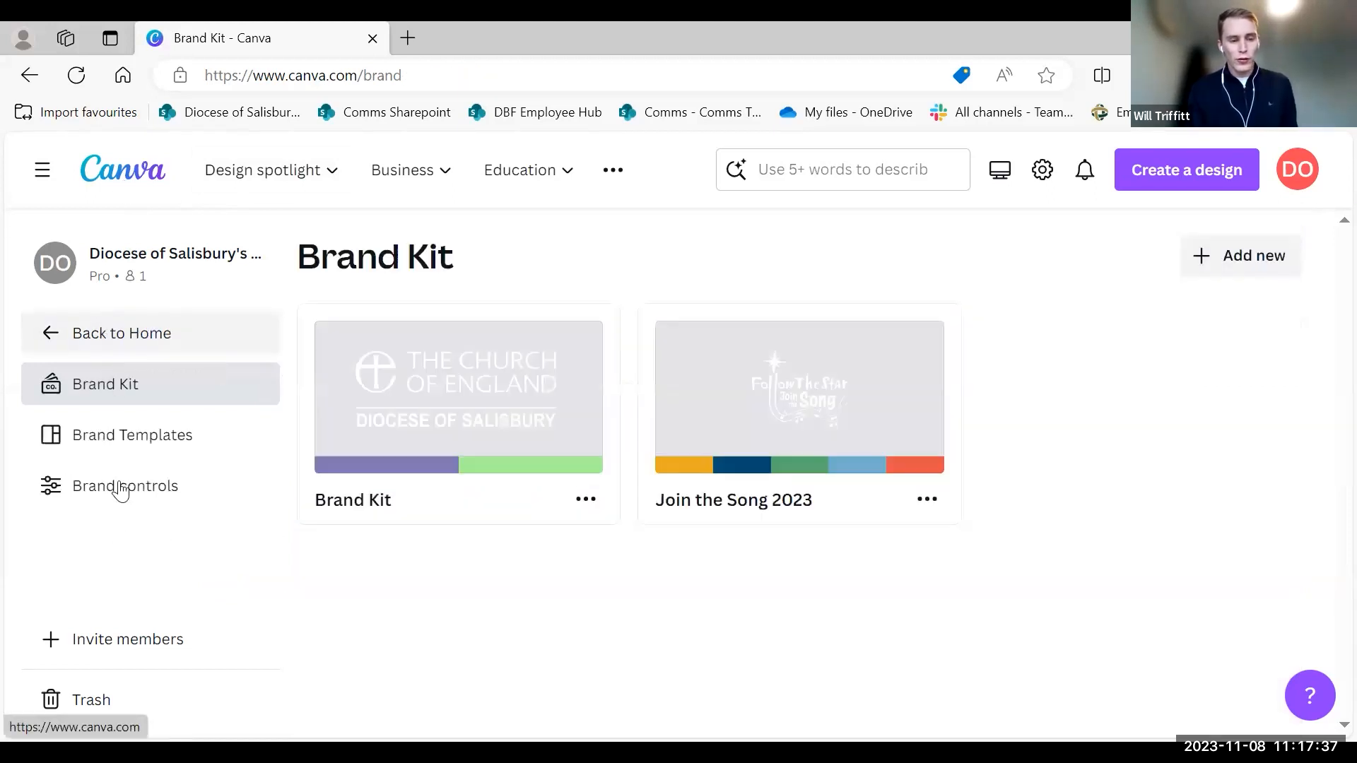
{"action": "left_click", "coordinate": [126, 327]}
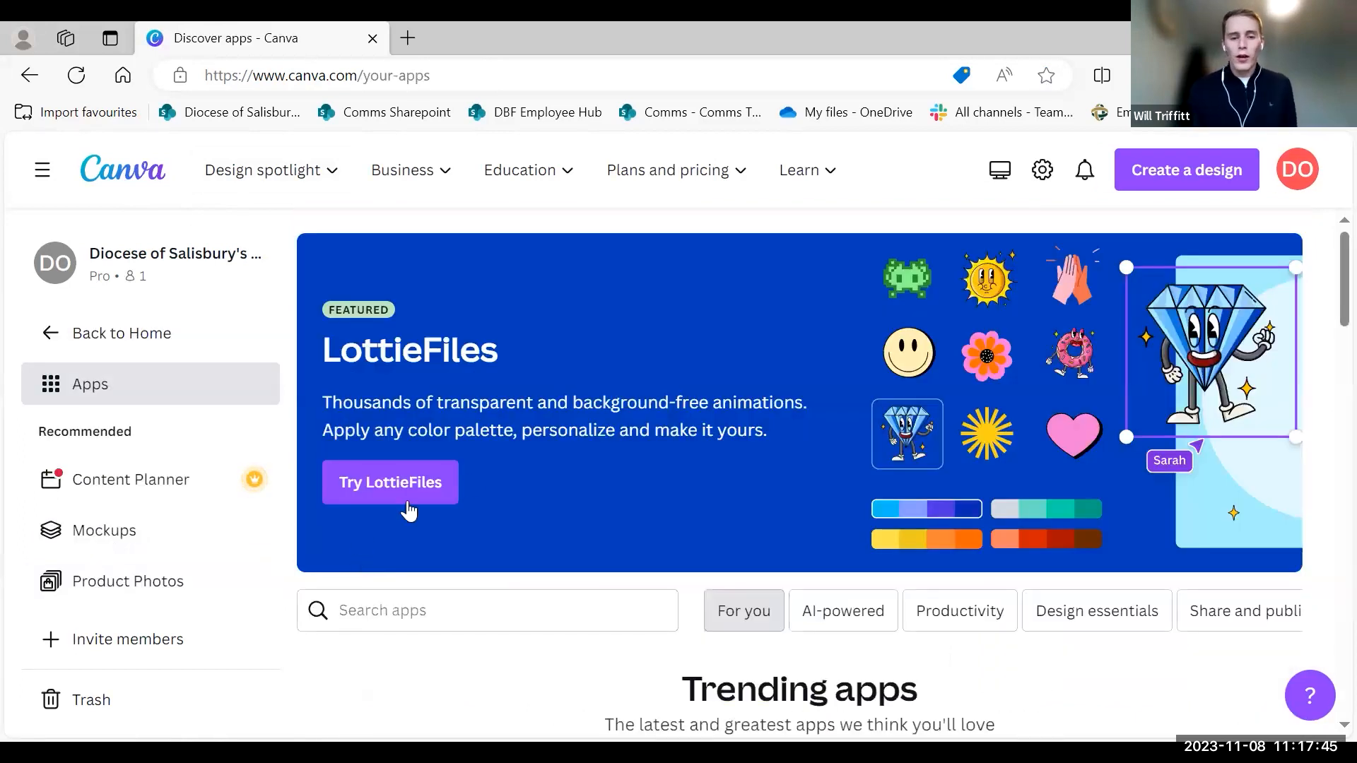
Skim through the apps page and return to the home page.
{"action": "scroll", "coordinate": [562, 645], "scroll_direction": "down", "scroll_amount": 9}
{"action": "scroll", "coordinate": [562, 645], "scroll_direction": "up", "scroll_amount": 8}
{"action": "left_click", "coordinate": [162, 333]}
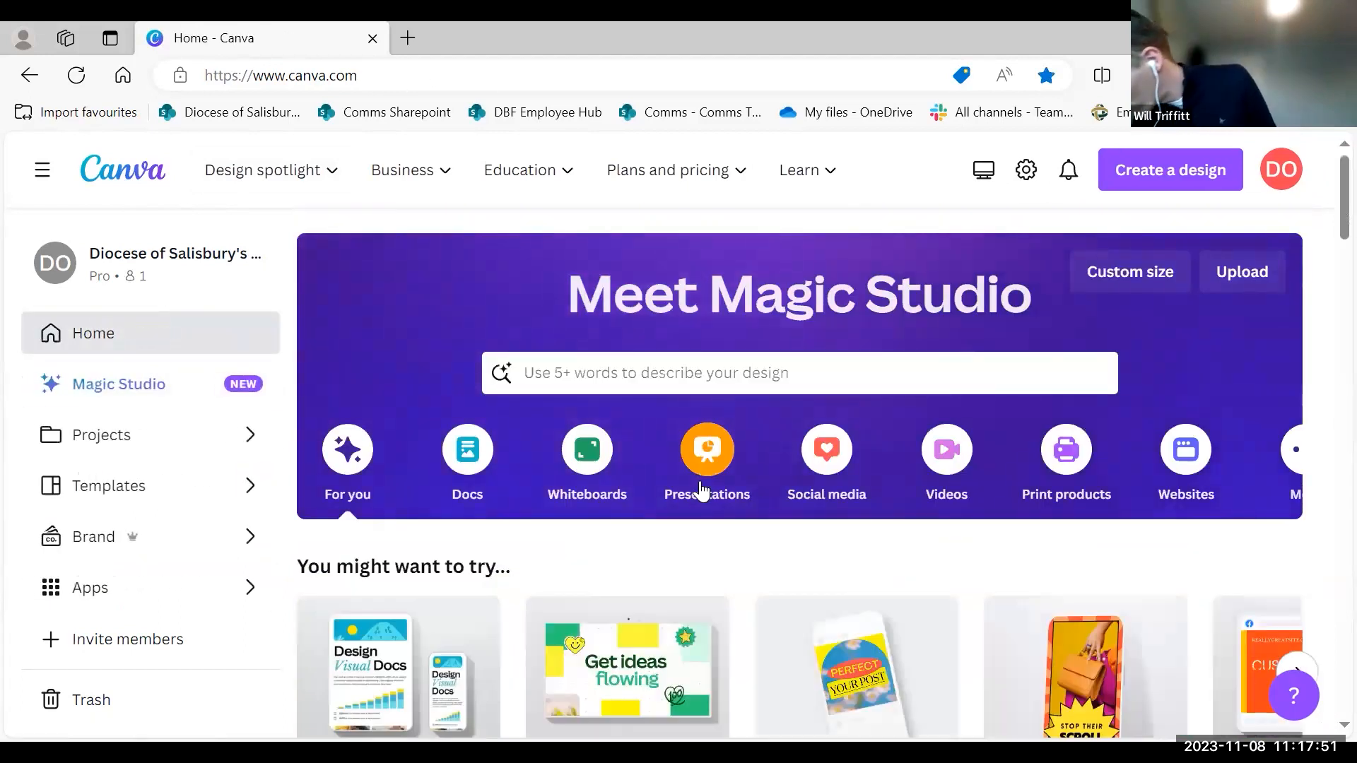
Search the new-design types for A4, open the custom size settings and view the available measurement units.
{"action": "left_click", "coordinate": [1200, 176]}
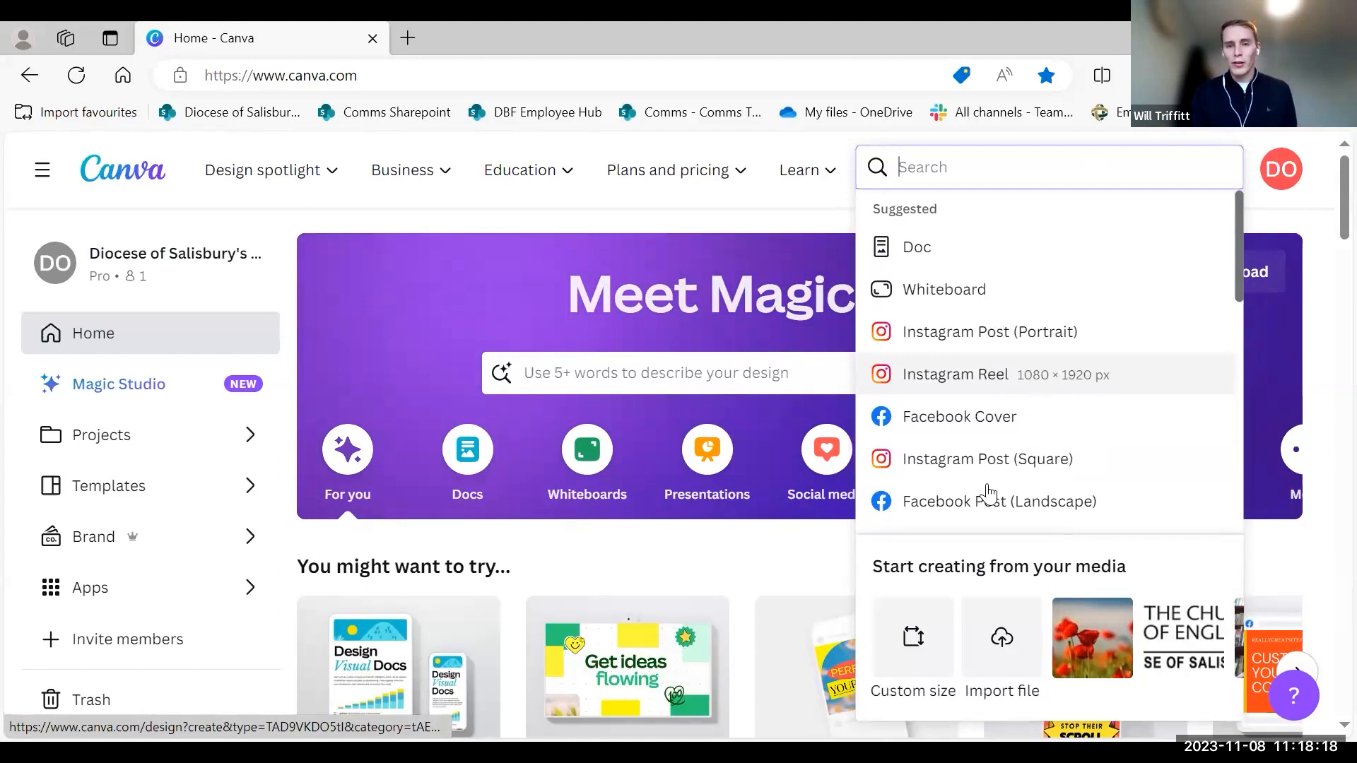
{"action": "mouse_move", "coordinate": [738, 173]}
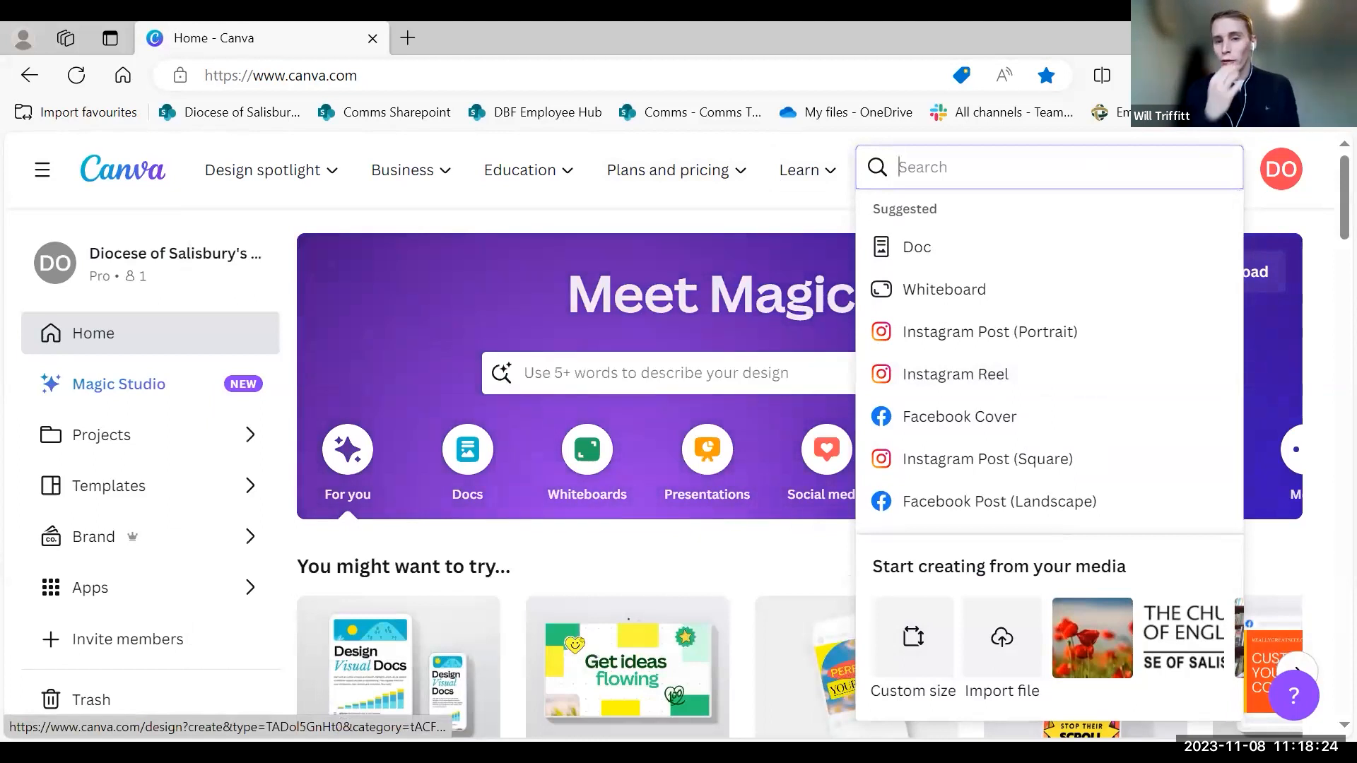
{"action": "type", "text": "A4"}
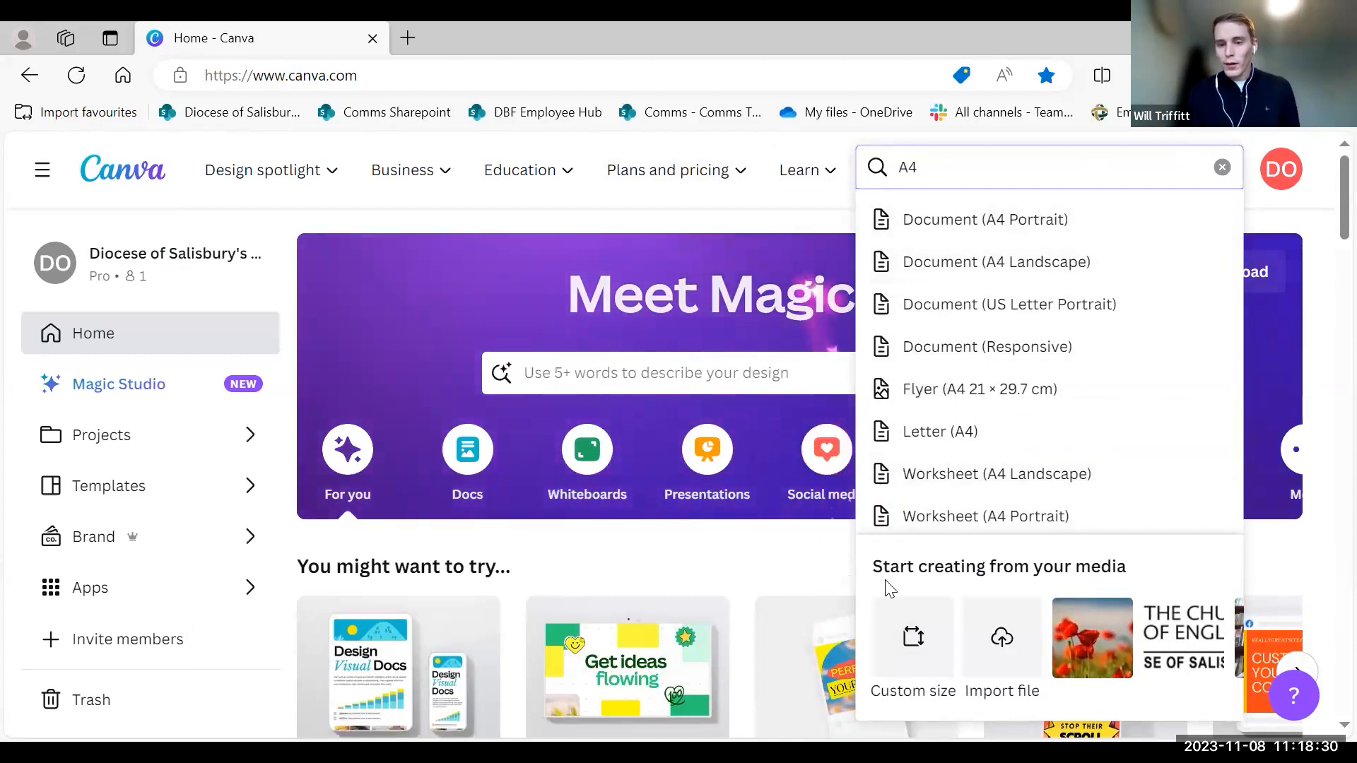
{"action": "left_click", "coordinate": [933, 675]}
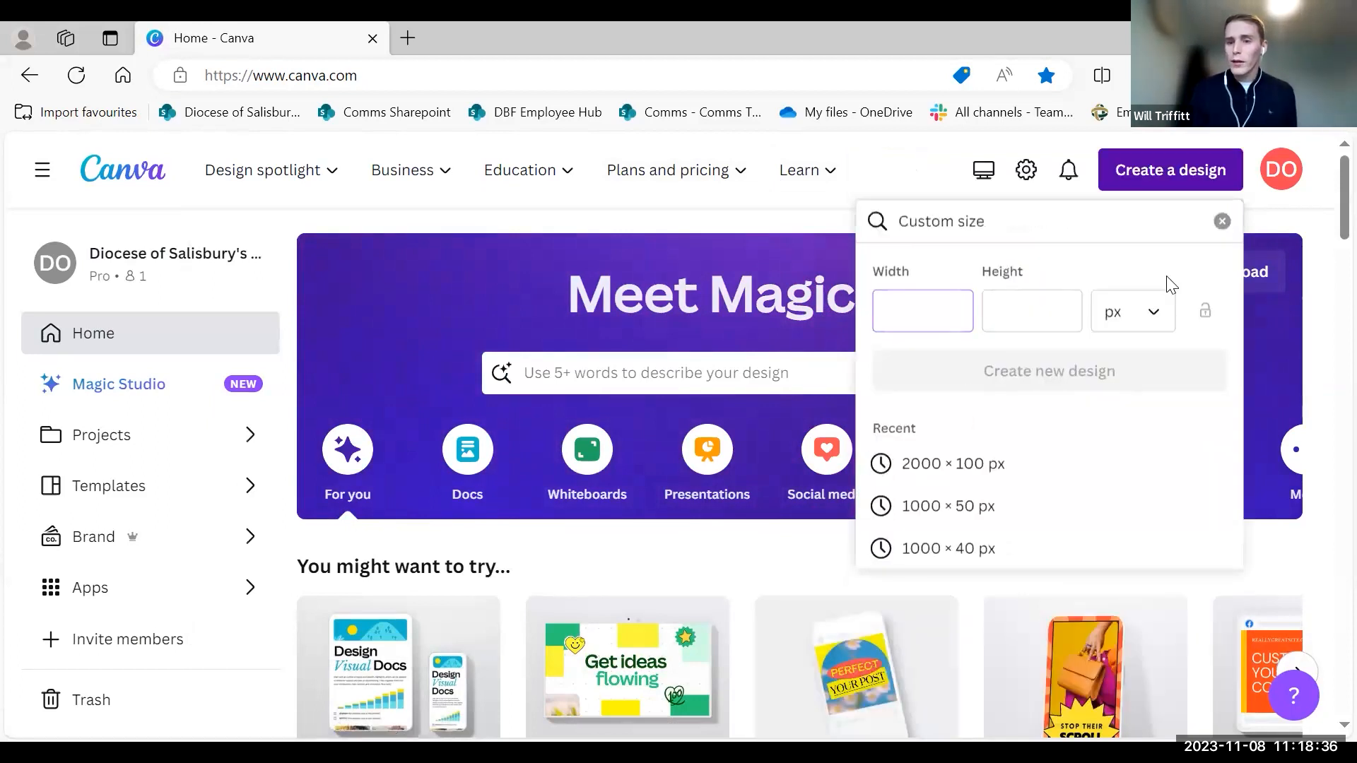
{"action": "left_click", "coordinate": [1159, 308]}
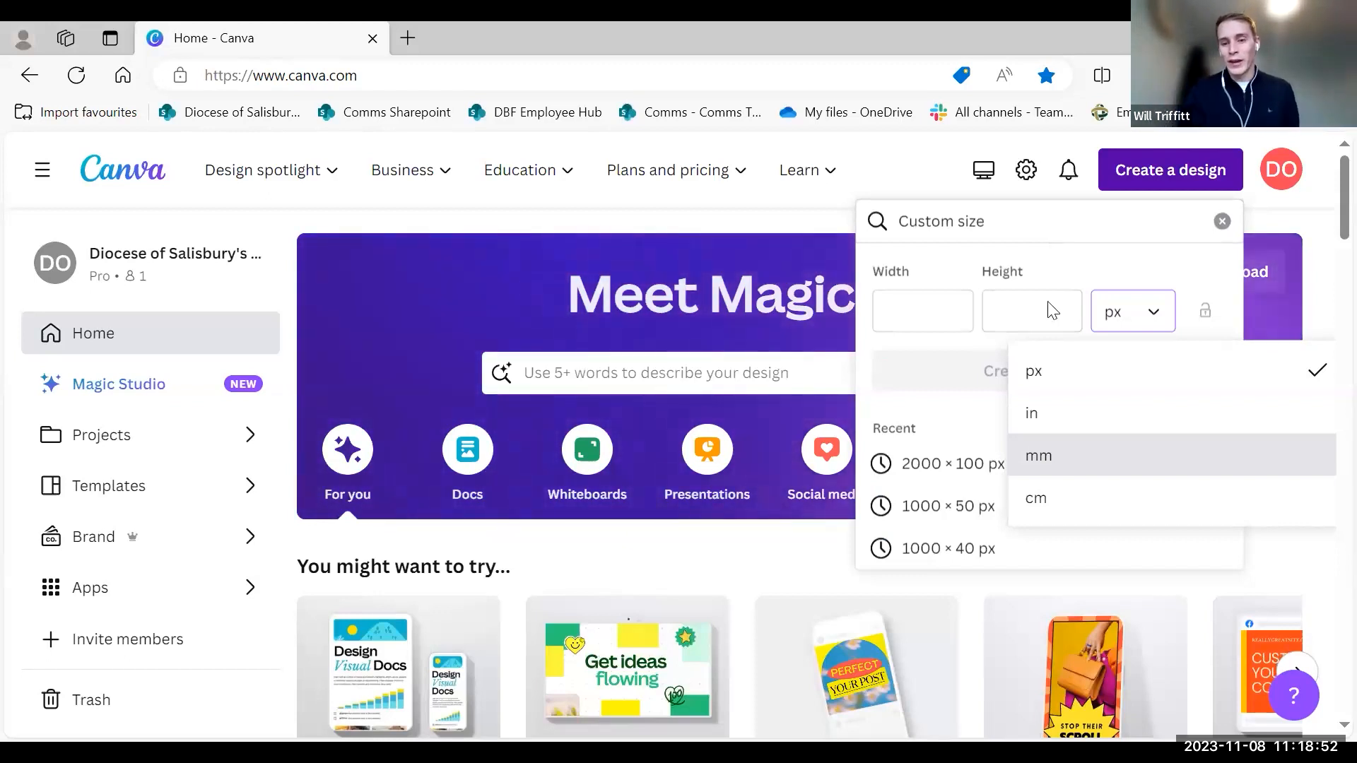
{"action": "left_click", "coordinate": [977, 282]}
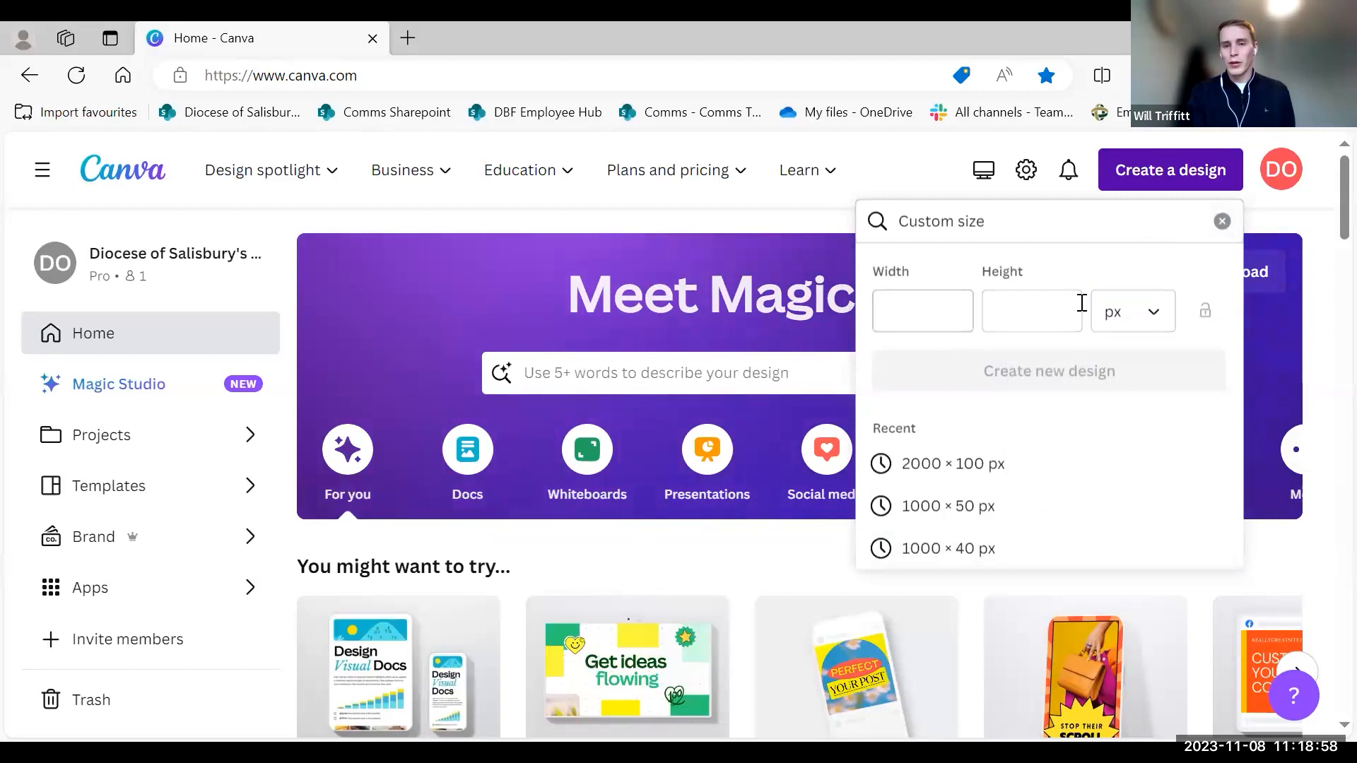
Clear the custom size entry and search the design types for "insta".
{"action": "left_click", "coordinate": [999, 226]}
{"action": "key", "text": "BackSpace"}
{"action": "key", "text": "BackSpace"}
{"action": "key", "text": "BackSpace"}
{"action": "key", "text": "BackSpace"}
{"action": "key", "text": "BackSpace"}
{"action": "key", "text": "BackSpace"}
{"action": "key", "text": "BackSpace"}
{"action": "key", "text": "BackSpace"}
{"action": "key", "text": "BackSpace"}
{"action": "key", "text": "BackSpace"}
{"action": "key", "text": "BackSpace"}
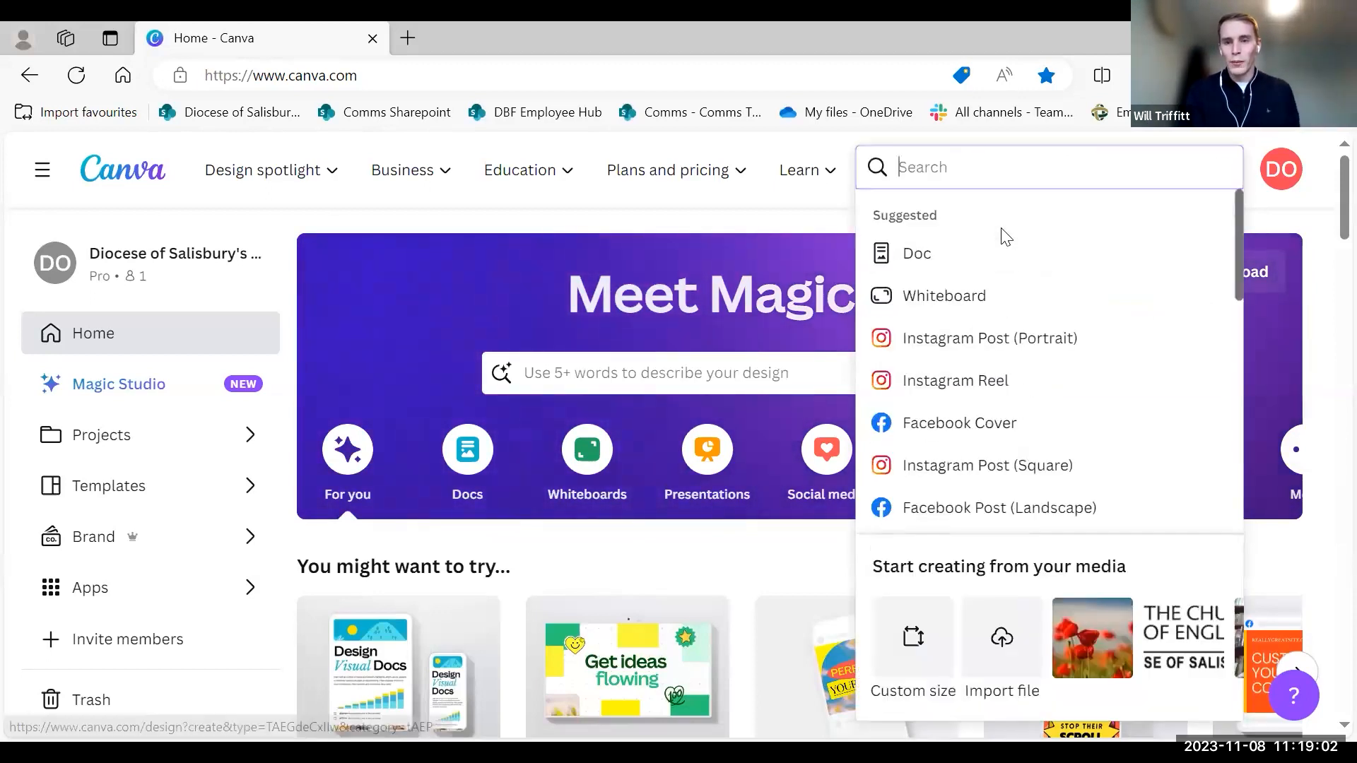
{"action": "type", "text": "insta"}
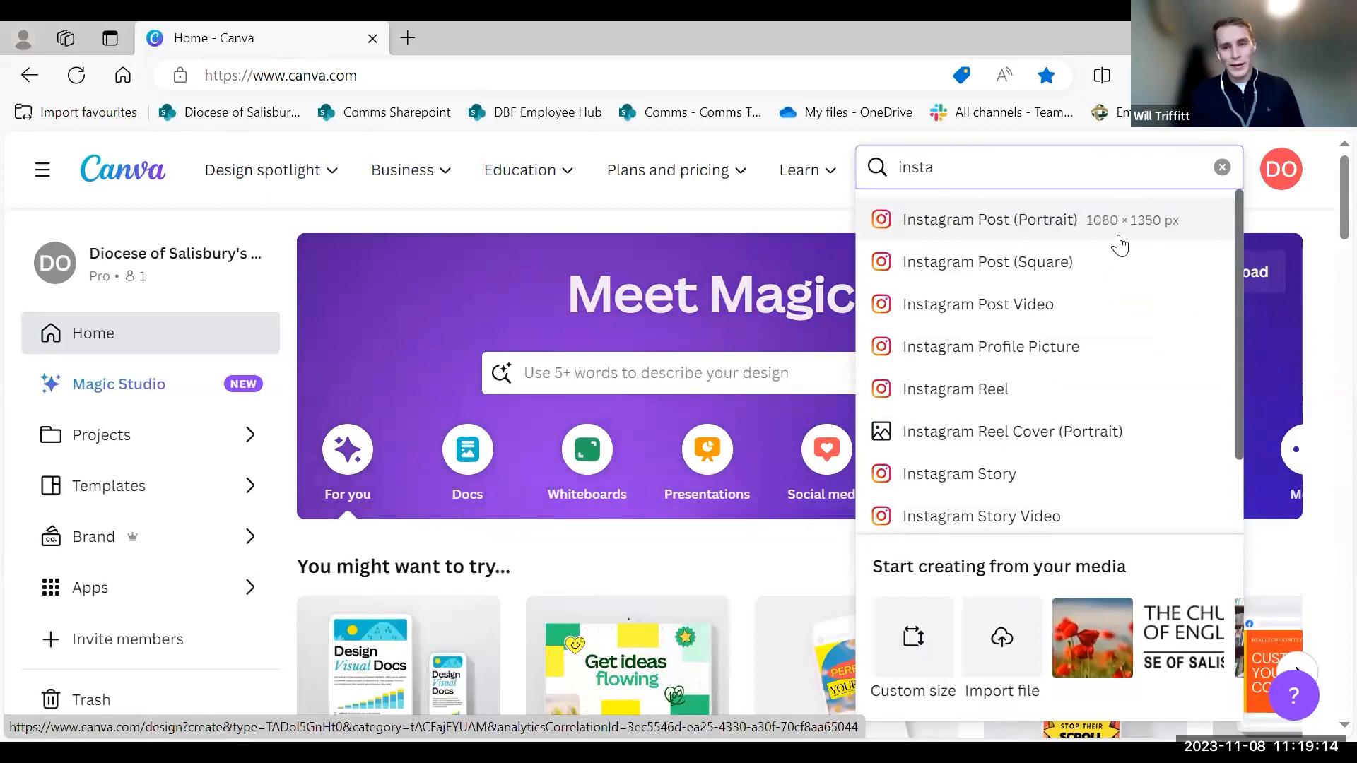
Create a blank Instagram Post (Portrait) design and dismiss the offer to open it in the desktop app.
{"action": "left_click", "coordinate": [1186, 220]}
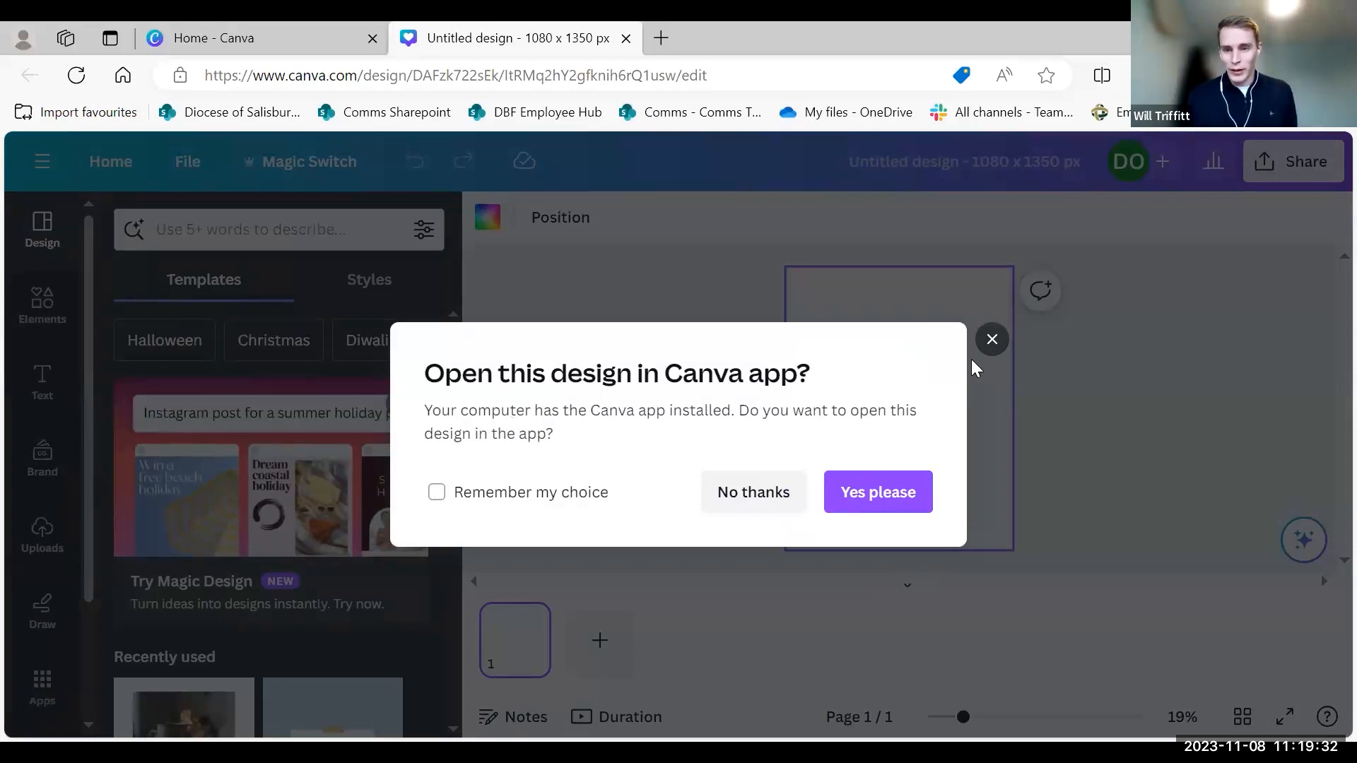
{"action": "left_click", "coordinate": [992, 340]}
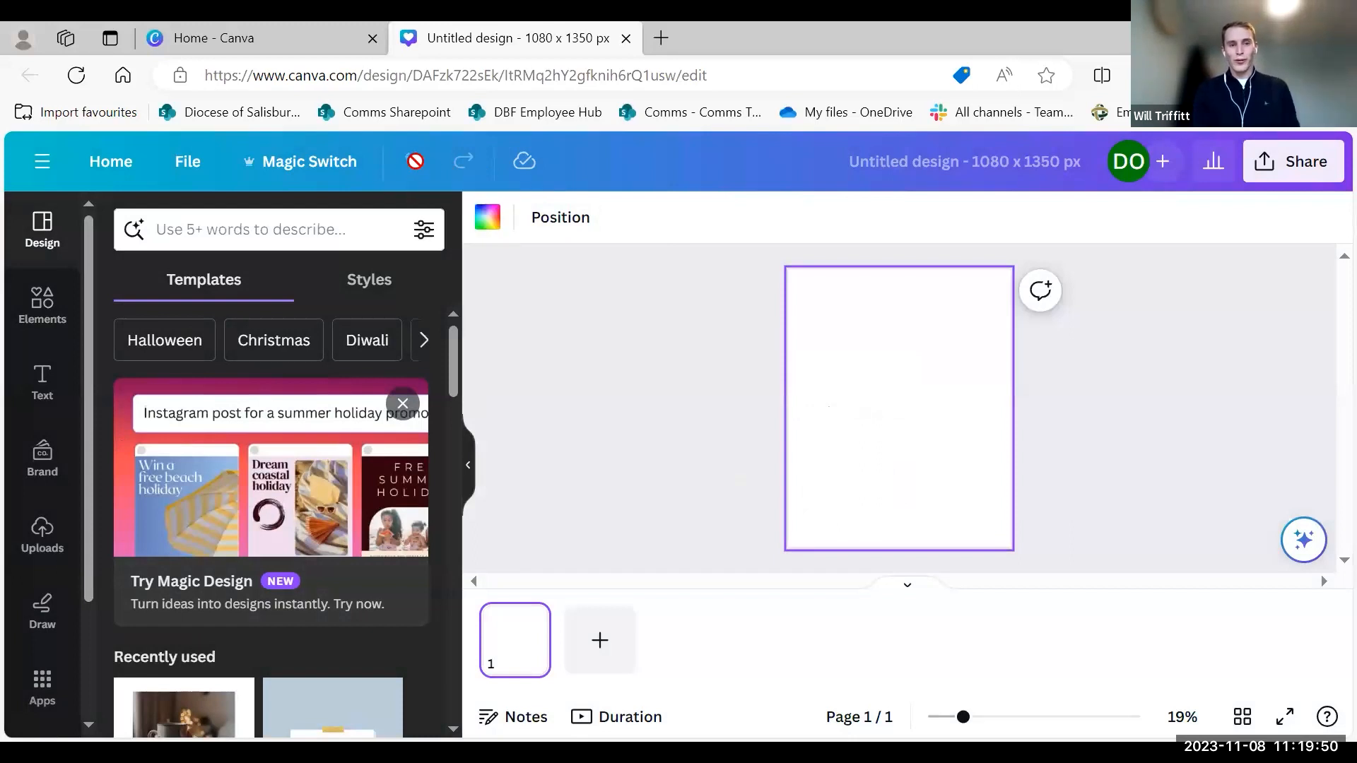
{"action": "left_click", "coordinate": [769, 385]}
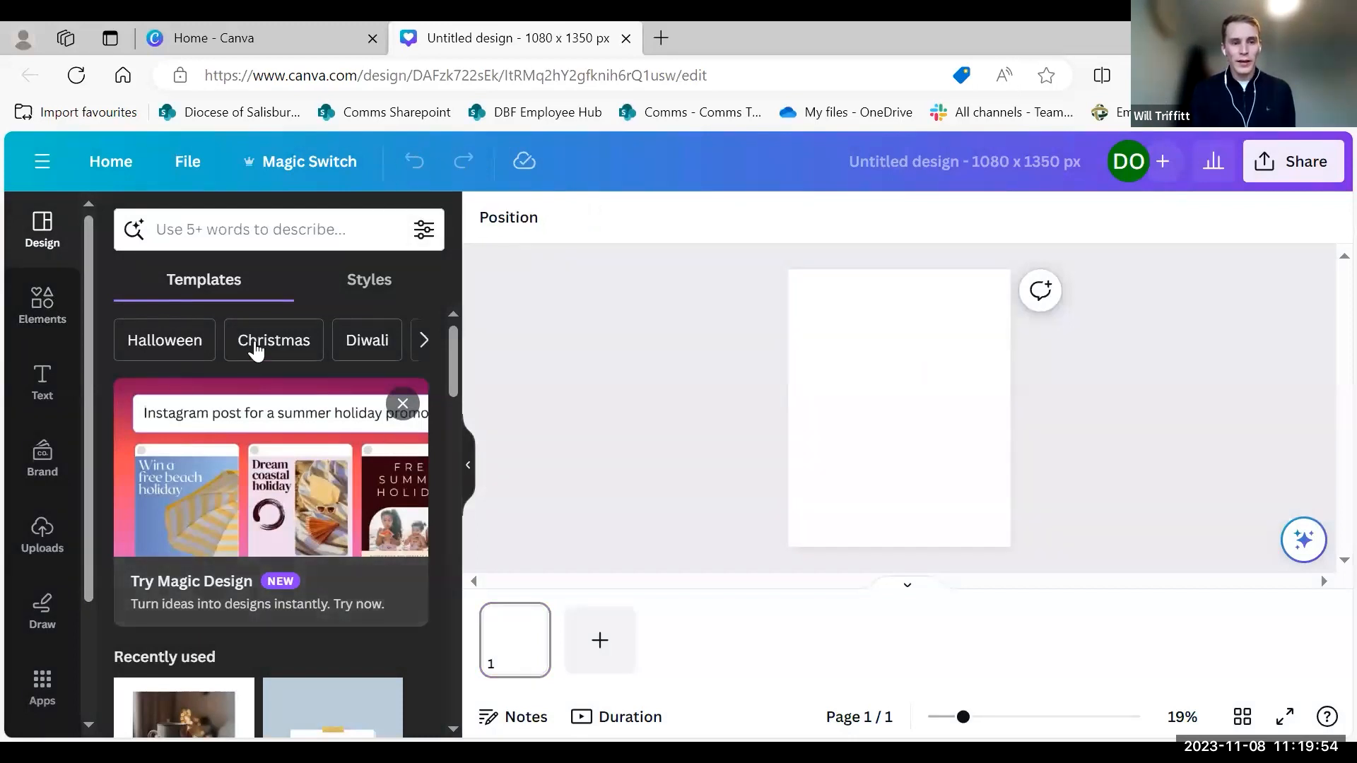
Apply the Pink Yellow Orange Reminder Note Quote Instagram Post template to the blank page.
{"action": "scroll", "coordinate": [316, 628], "scroll_direction": "down", "scroll_amount": 1}
{"action": "scroll", "coordinate": [316, 628], "scroll_direction": "down", "scroll_amount": 4}
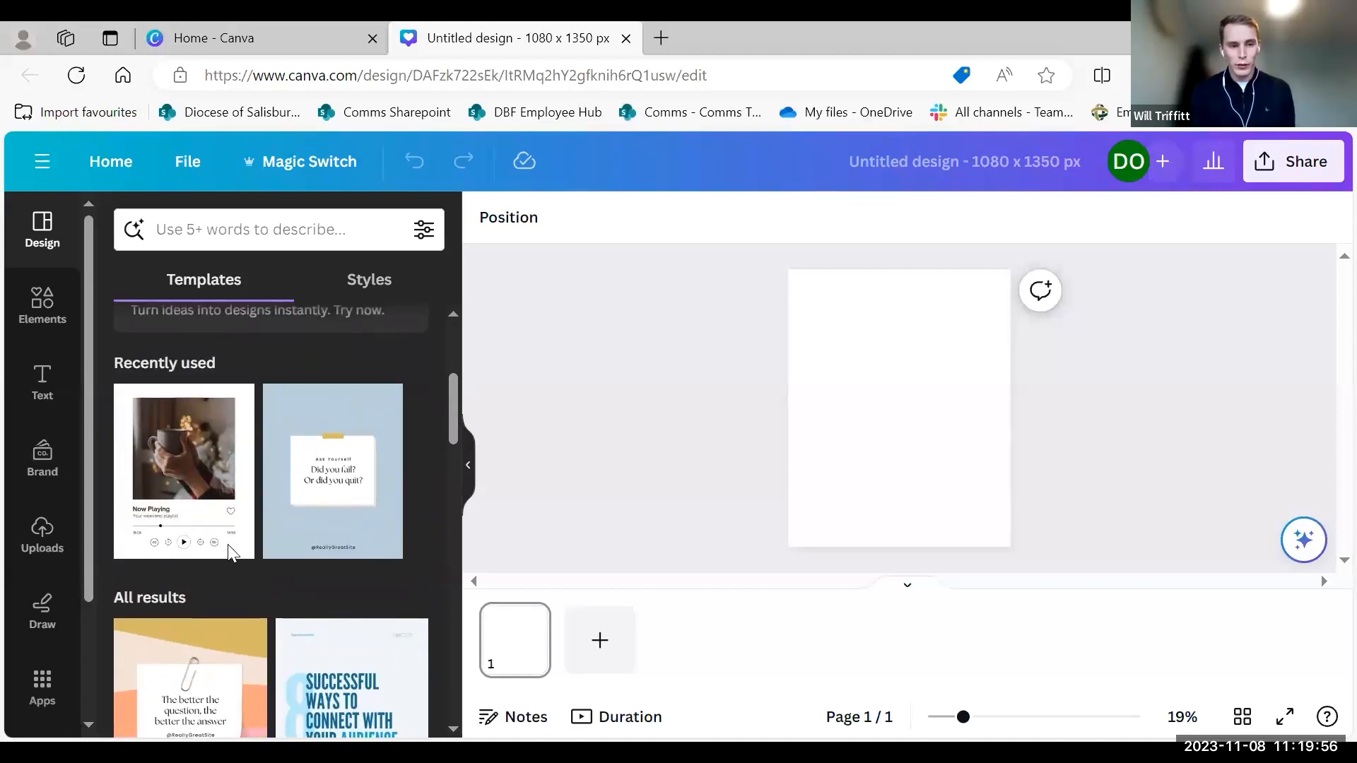
{"action": "scroll", "coordinate": [351, 596], "scroll_direction": "down", "scroll_amount": 5}
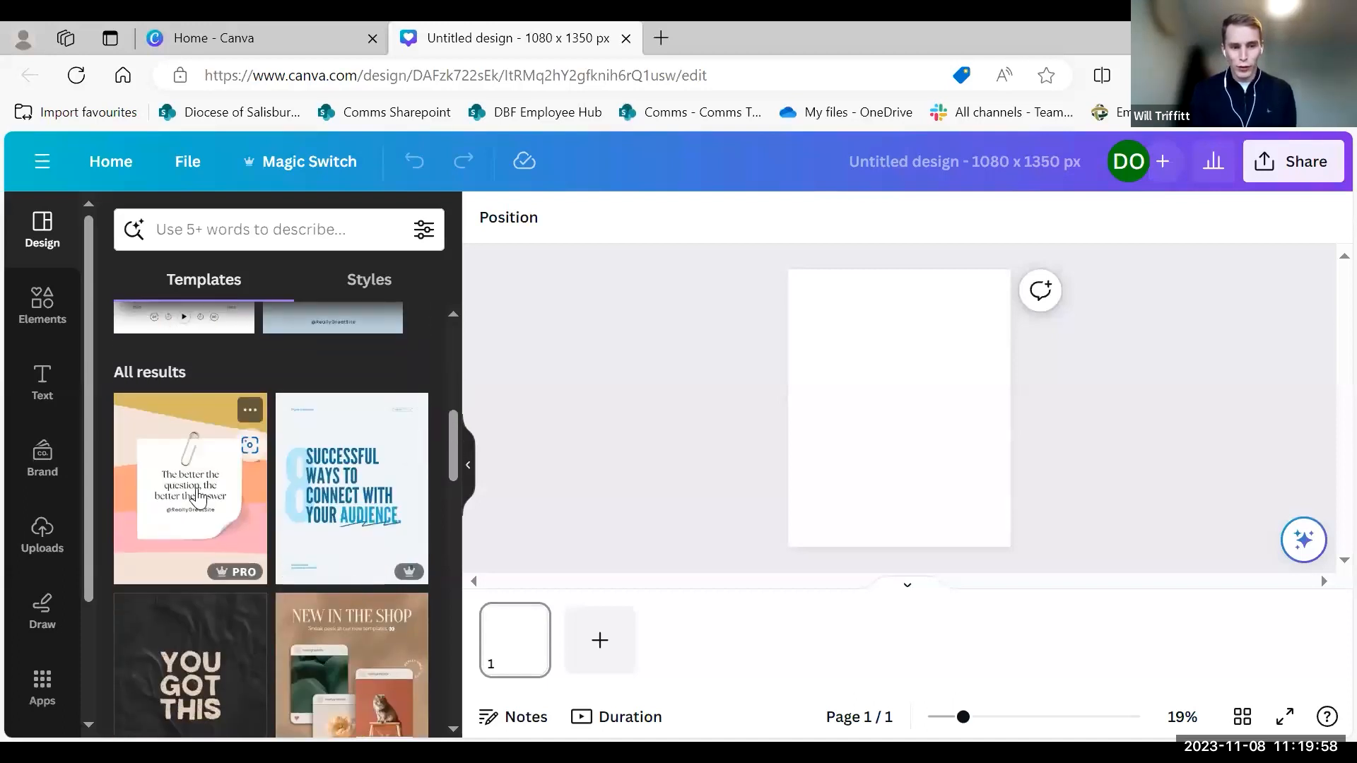
{"action": "left_click", "coordinate": [225, 504]}
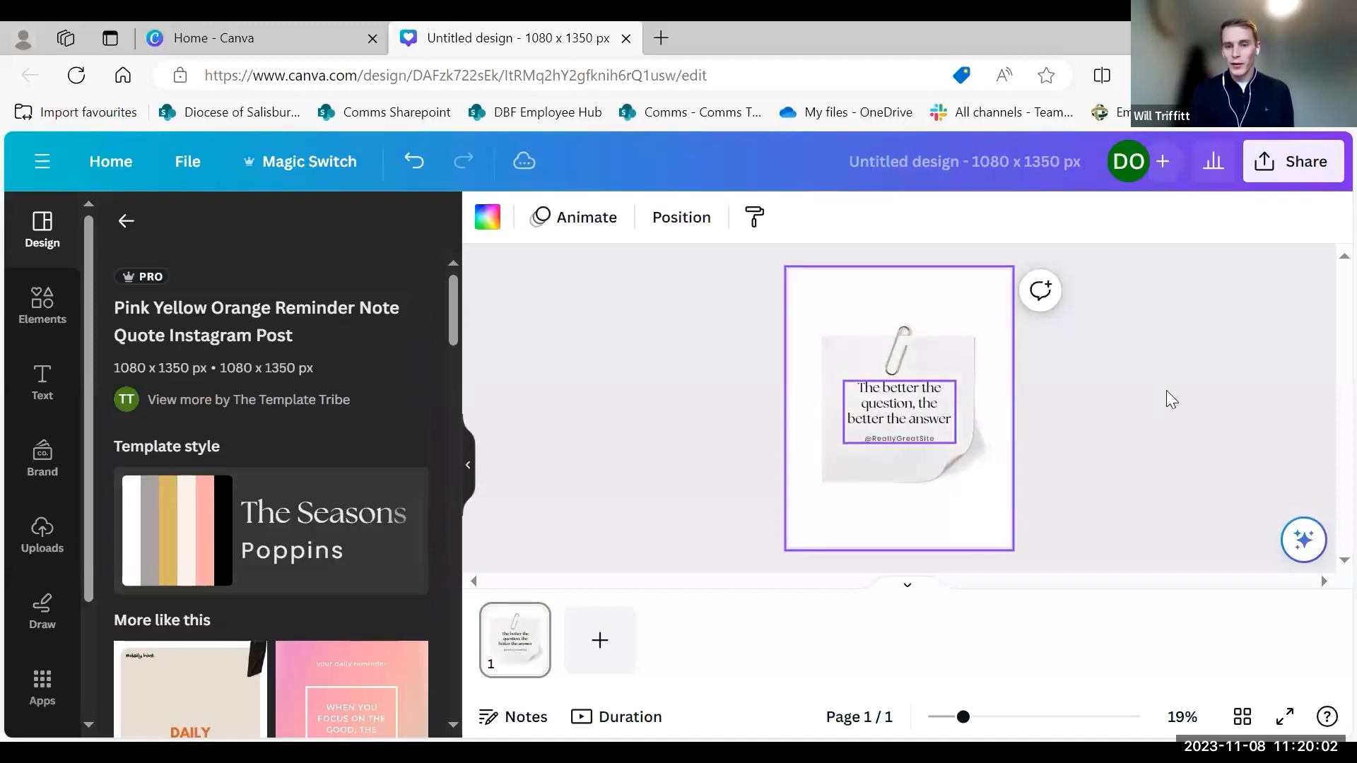
Replace the quote on the paper note with the text "Diocese of Salisbury".
{"action": "left_click", "coordinate": [907, 389]}
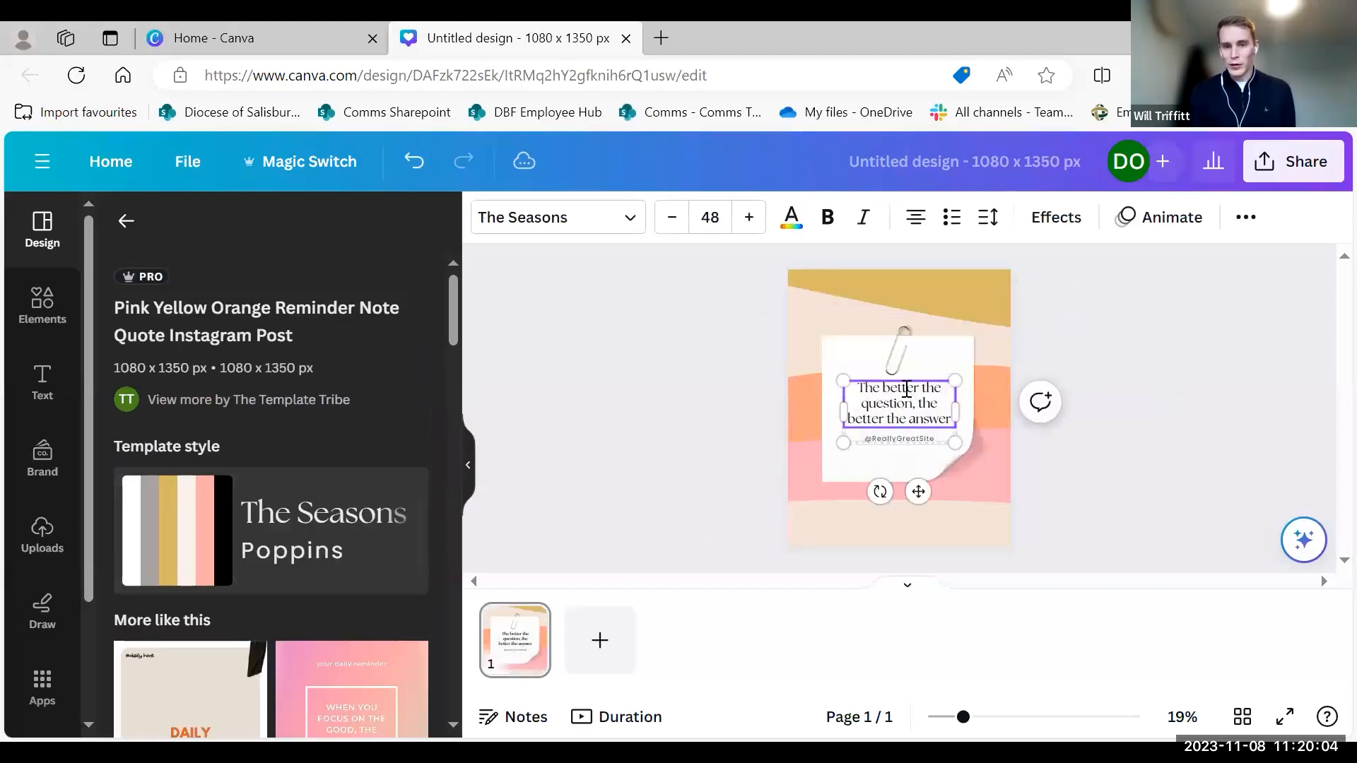
{"action": "triple_click", "coordinate": [907, 388]}
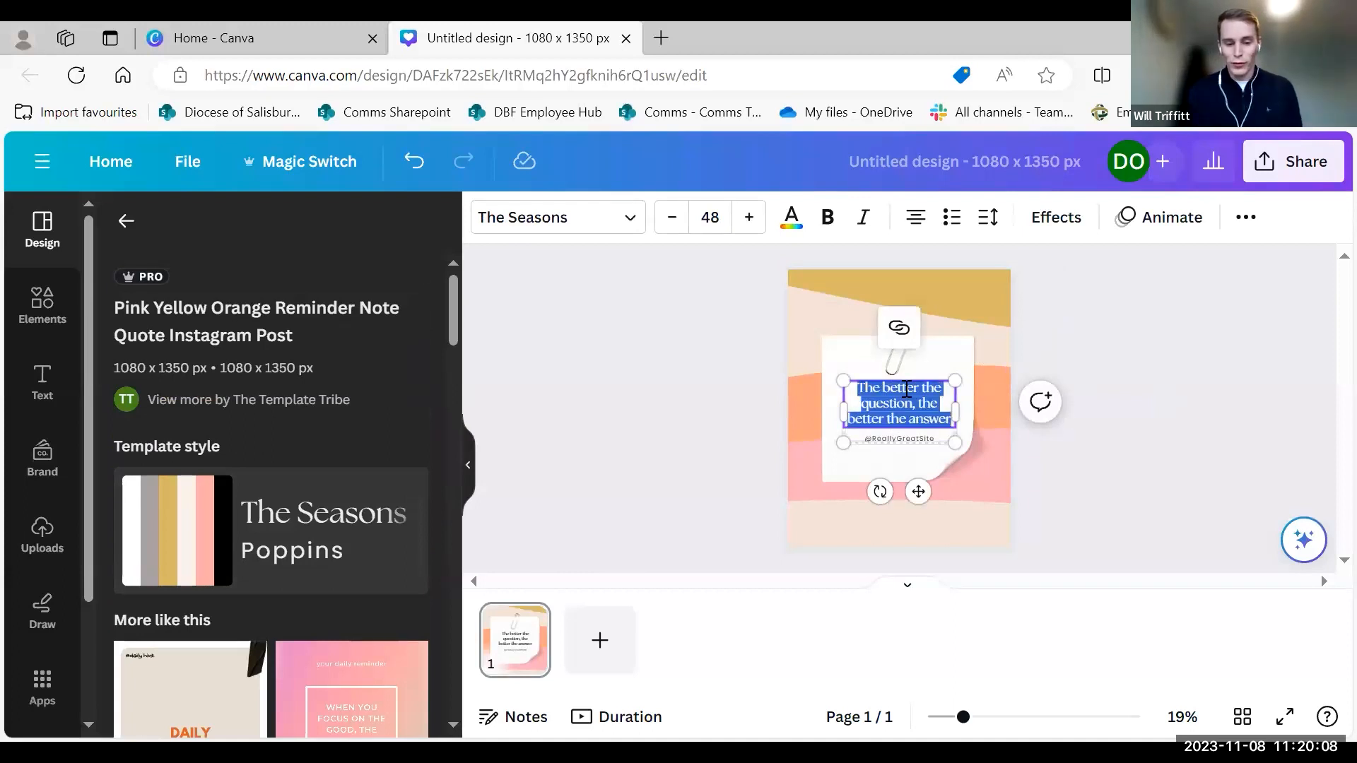
{"action": "type", "text": "Diocese of Salisbury"}
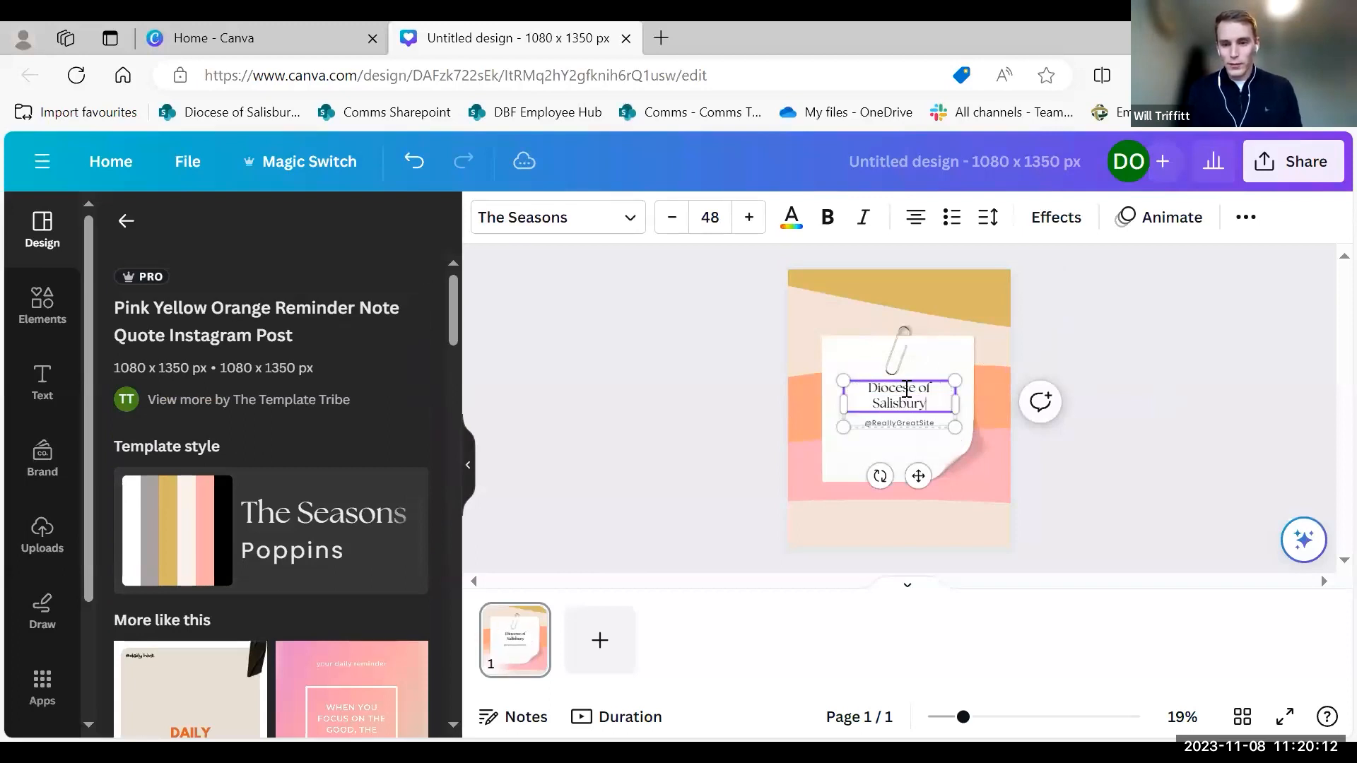
{"action": "left_click", "coordinate": [1100, 383]}
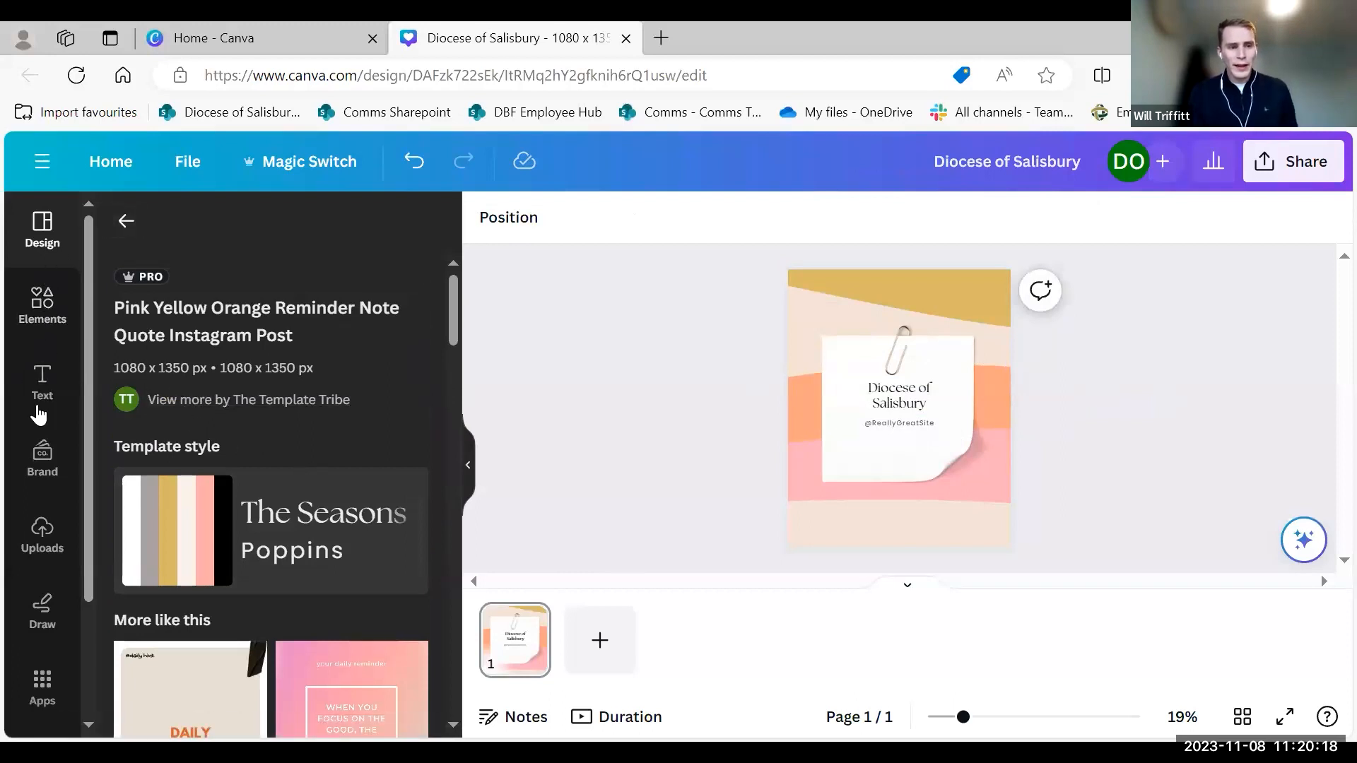
Look through the design elements library, from shapes, graphics and the AI image generator to charts, tables, frames and grids.
{"action": "left_click", "coordinate": [43, 303]}
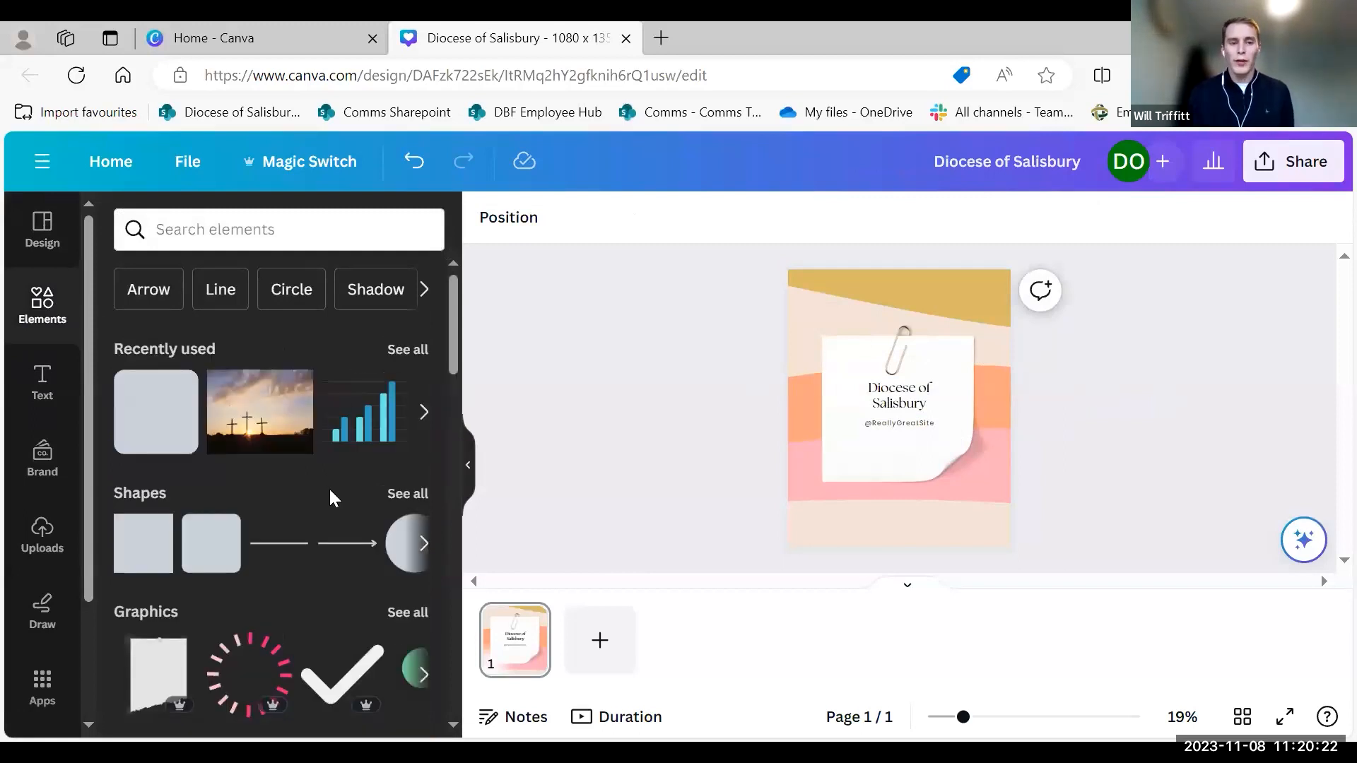
{"action": "scroll", "coordinate": [358, 521], "scroll_direction": "down", "scroll_amount": 1}
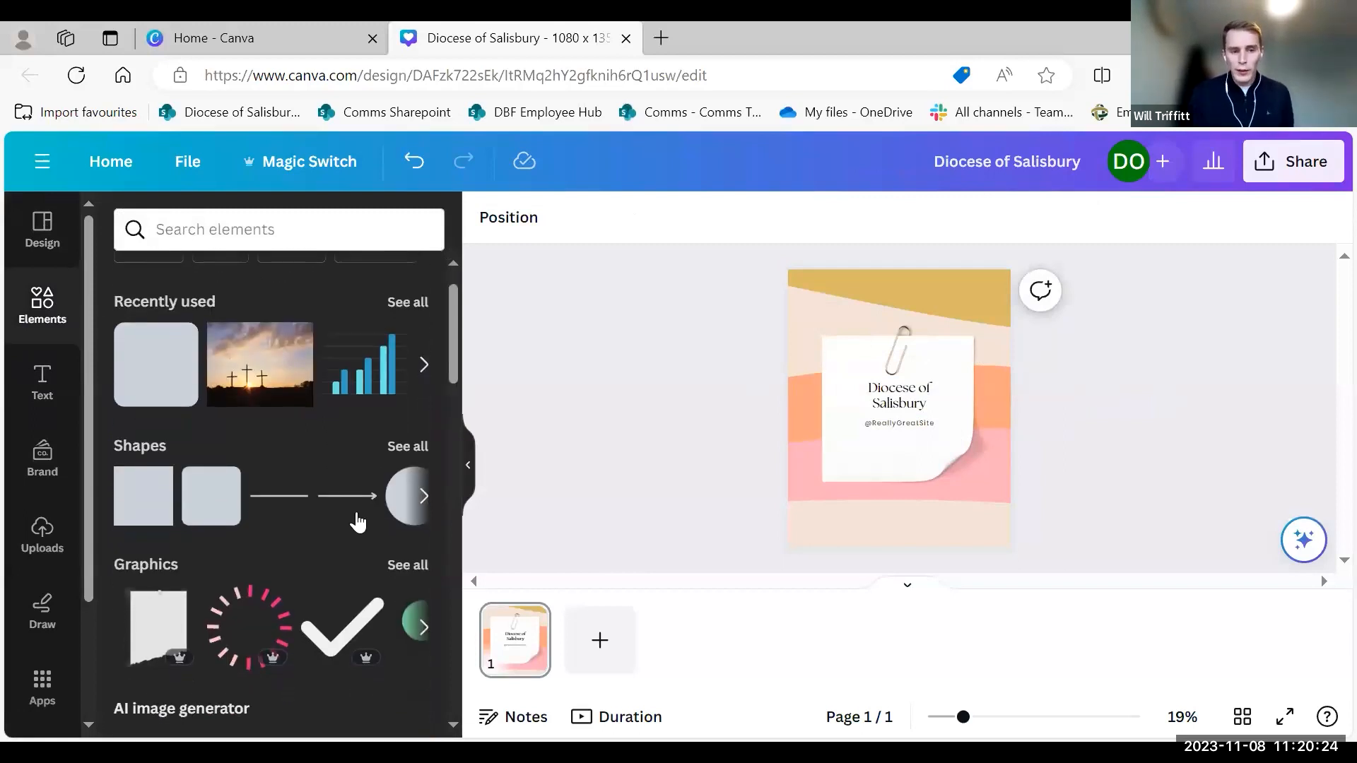
{"action": "scroll", "coordinate": [307, 571], "scroll_direction": "down", "scroll_amount": 3}
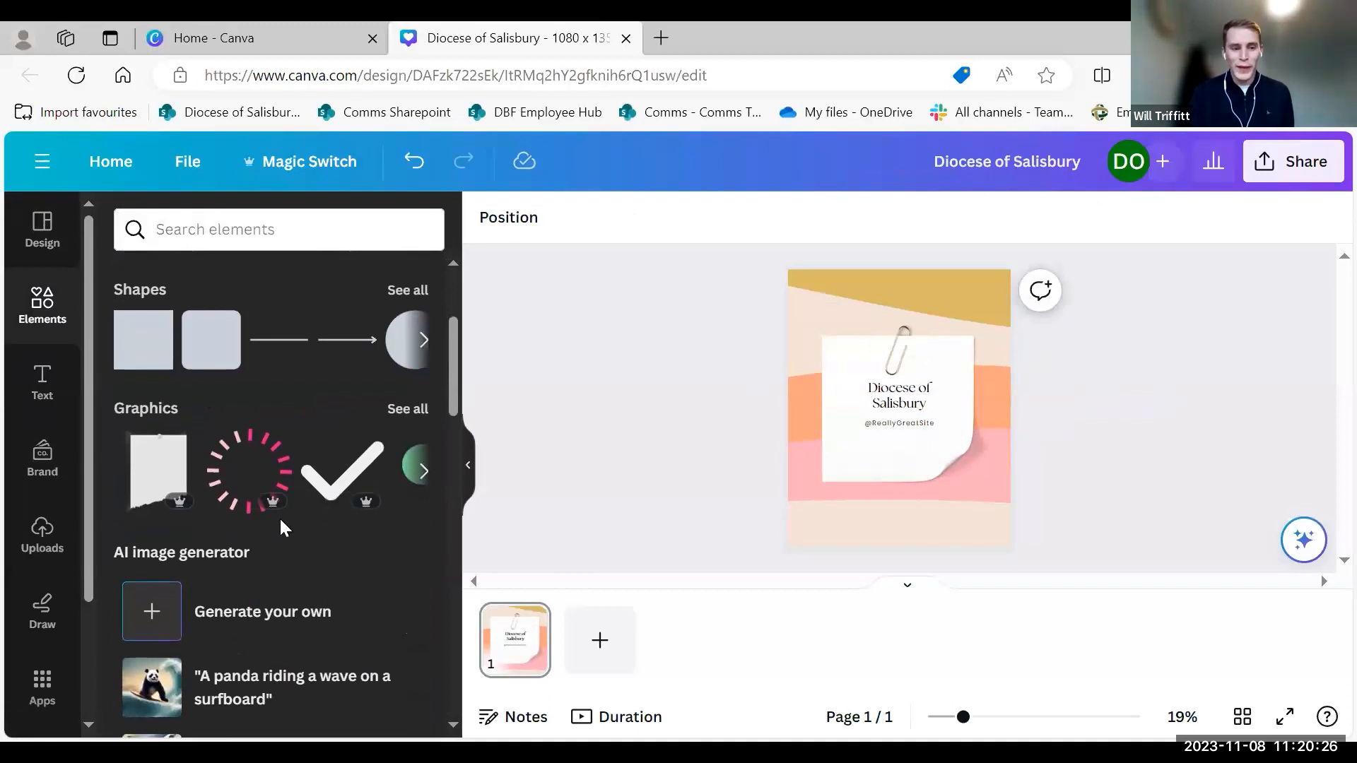
{"action": "scroll", "coordinate": [358, 495], "scroll_direction": "down", "scroll_amount": 3}
{"action": "scroll", "coordinate": [358, 495], "scroll_direction": "down", "scroll_amount": 3}
{"action": "scroll", "coordinate": [358, 495], "scroll_direction": "up", "scroll_amount": 2}
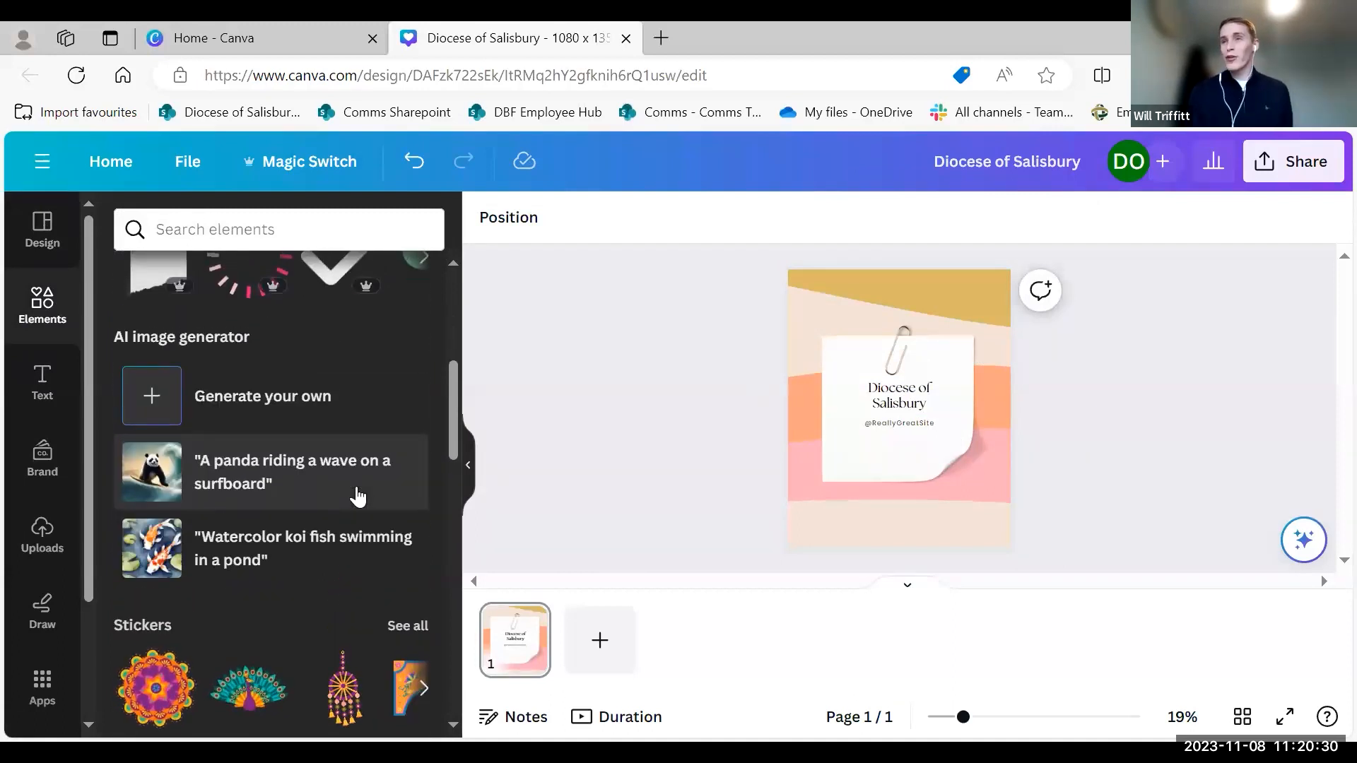
{"action": "scroll", "coordinate": [358, 497], "scroll_direction": "down", "scroll_amount": 1}
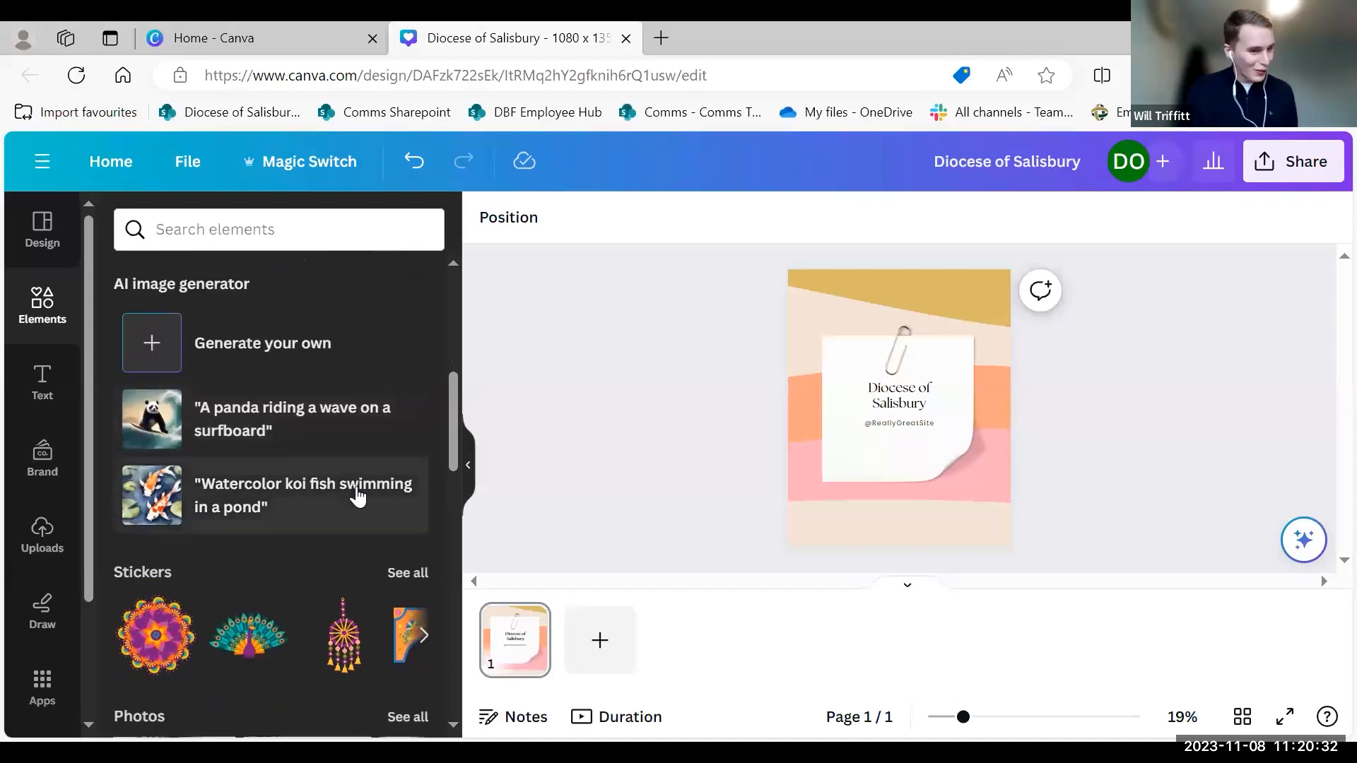
{"action": "scroll", "coordinate": [325, 567], "scroll_direction": "down", "scroll_amount": 5}
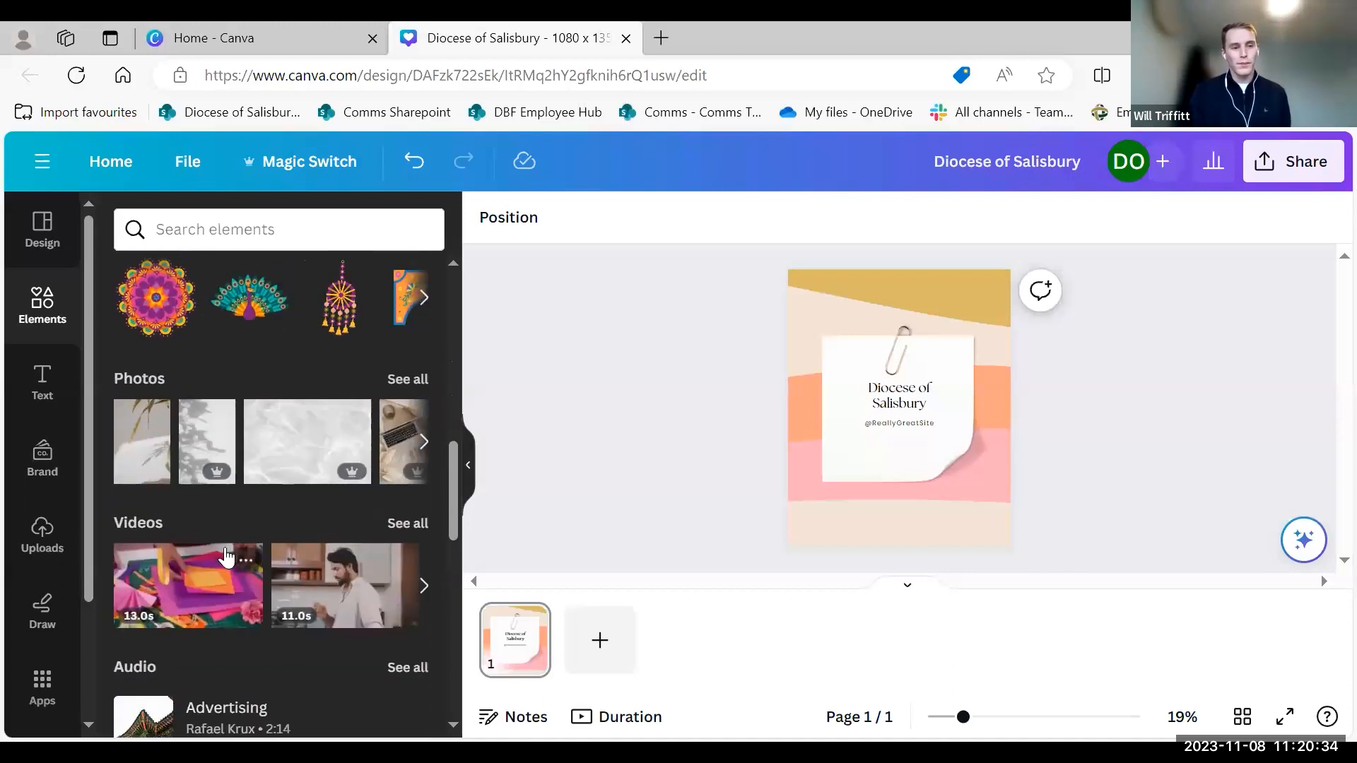
{"action": "scroll", "coordinate": [233, 580], "scroll_direction": "down", "scroll_amount": 6}
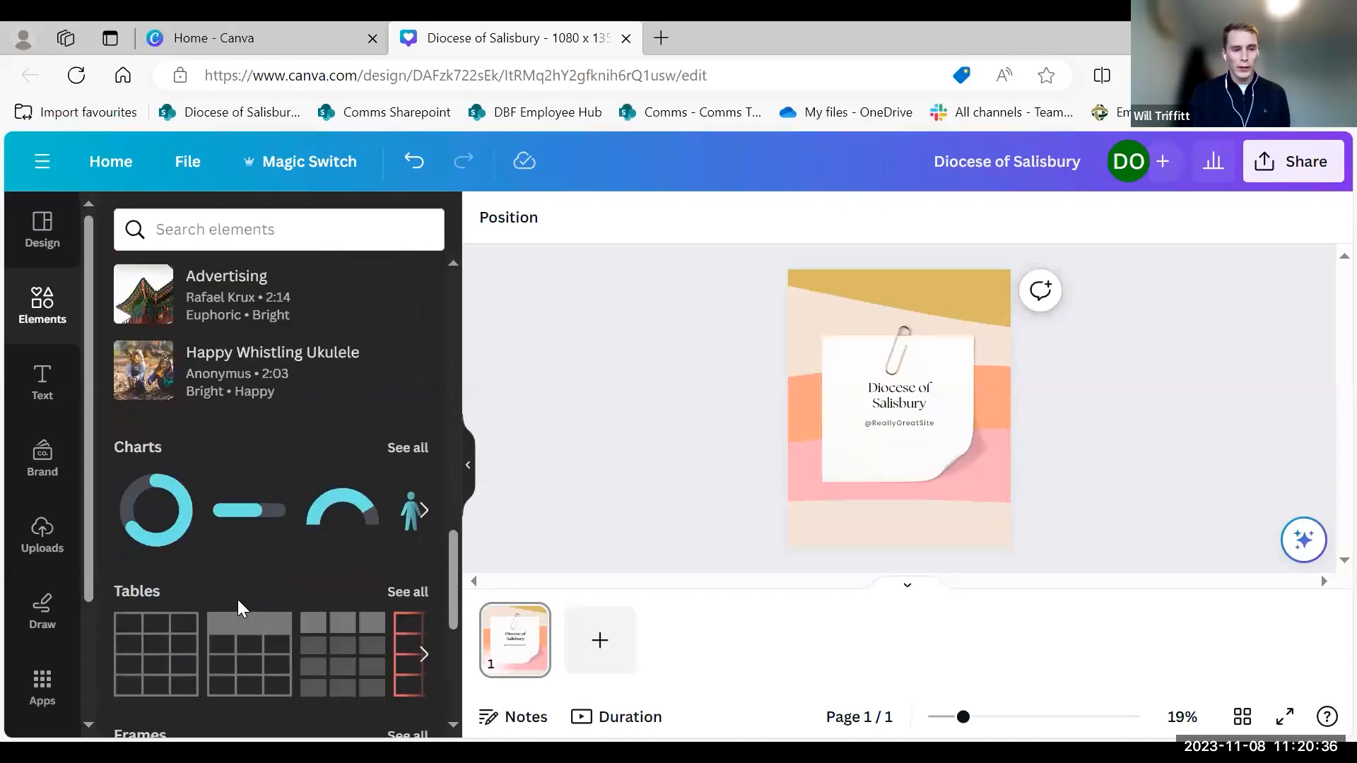
{"action": "scroll", "coordinate": [237, 600], "scroll_direction": "down", "scroll_amount": 5}
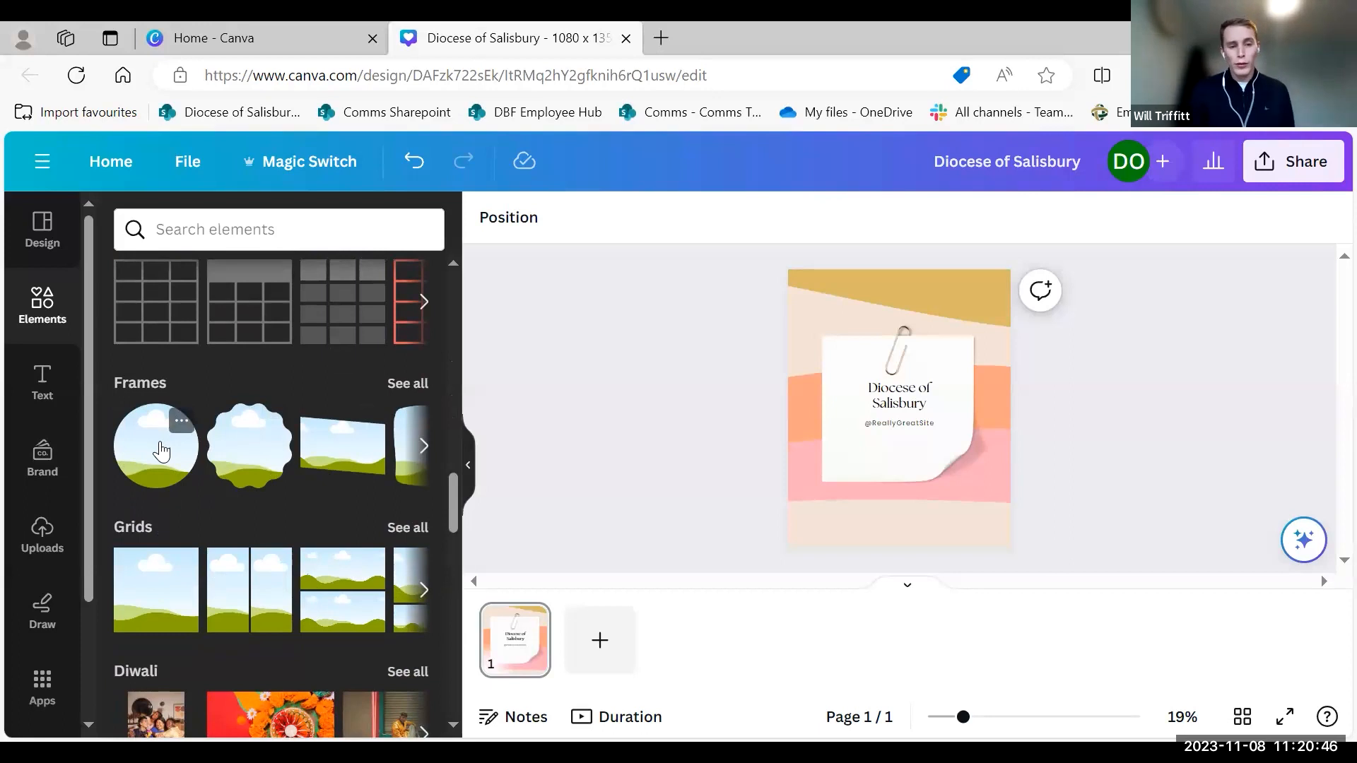
{"action": "scroll", "coordinate": [161, 451], "scroll_direction": "down", "scroll_amount": 2}
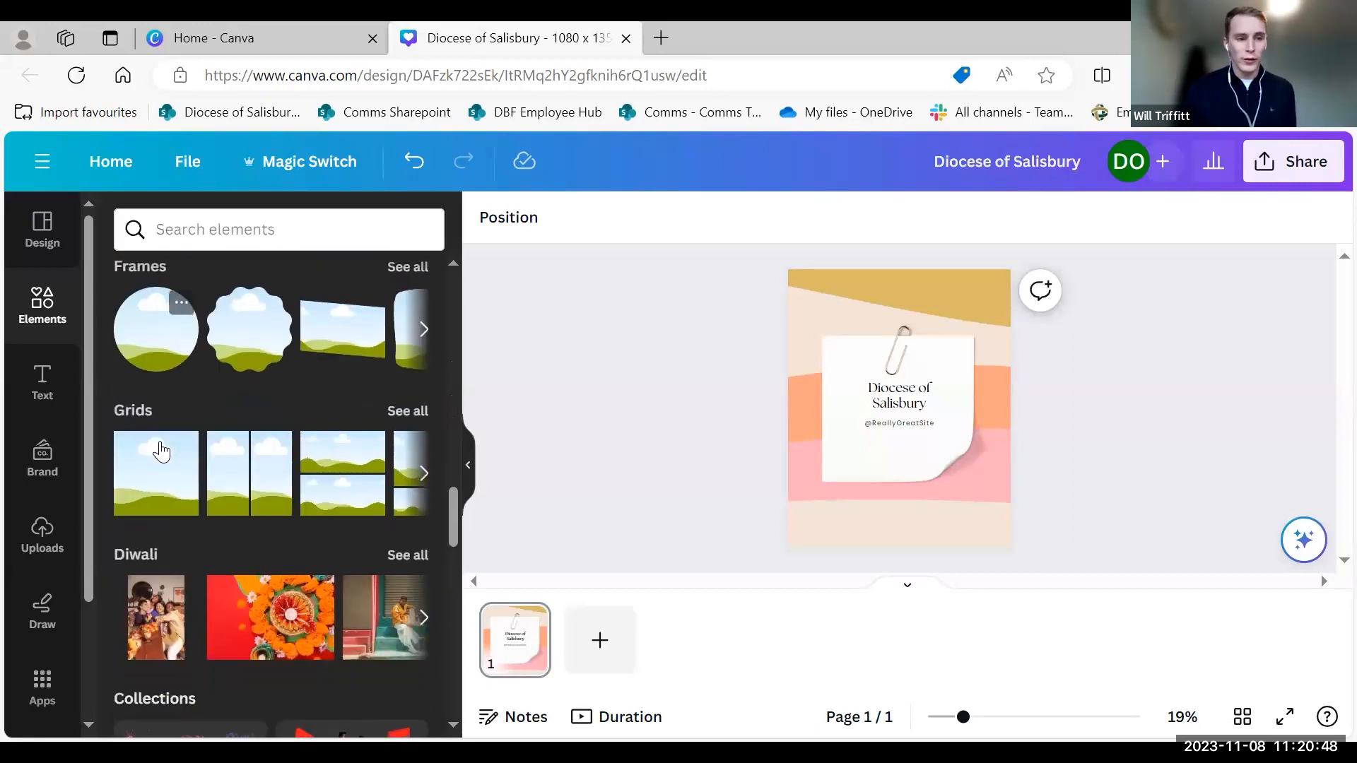
Undo the last change, add the Join the Song 2023 Title text over the note and enlarge it to font size 168.
{"action": "left_click", "coordinate": [40, 386]}
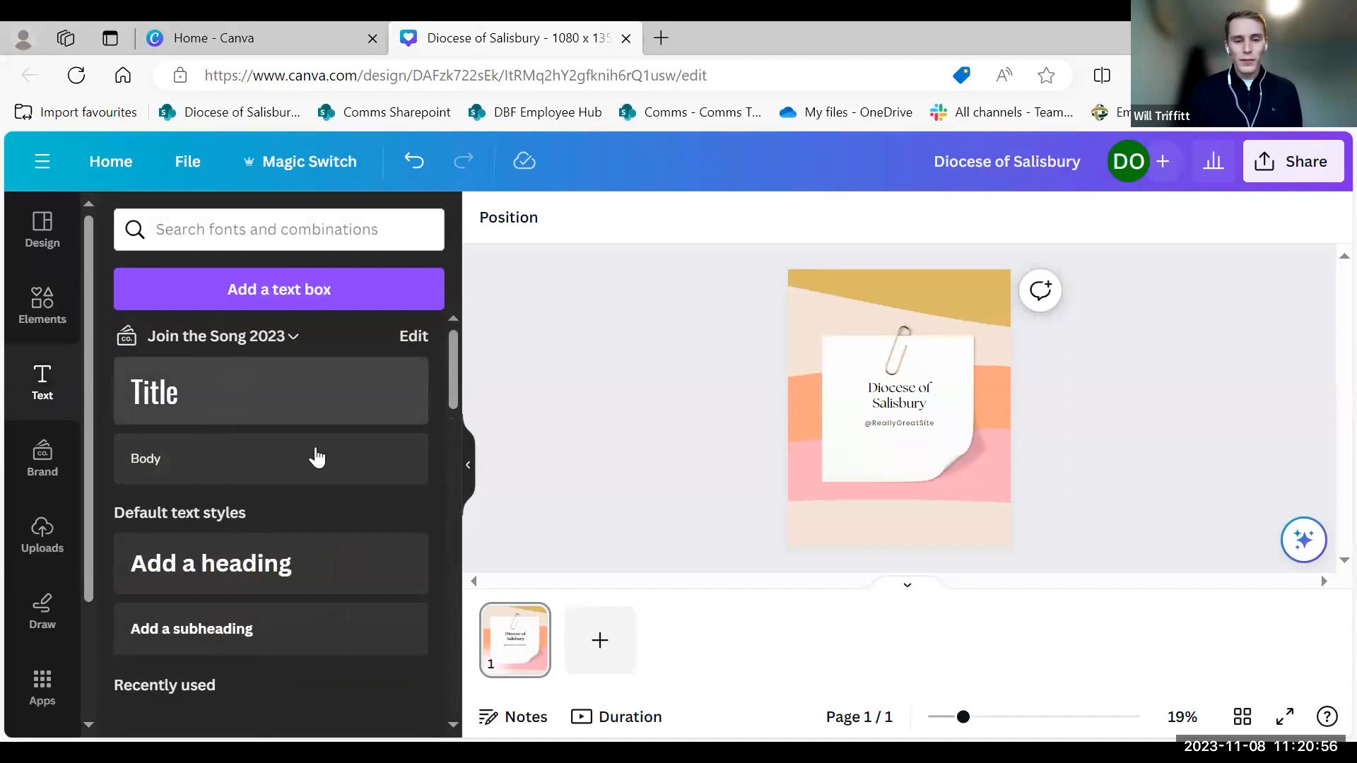
{"action": "left_click", "coordinate": [417, 164]}
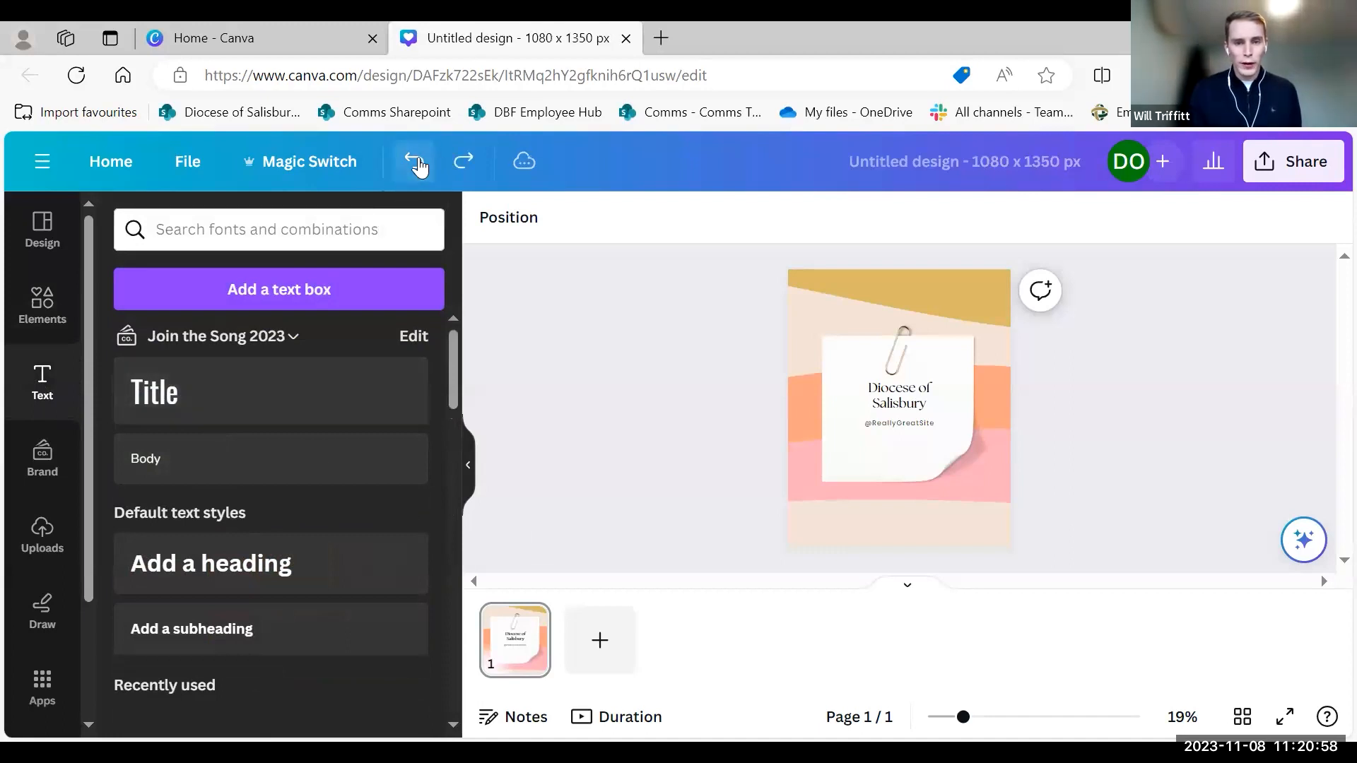
{"action": "left_click", "coordinate": [318, 415]}
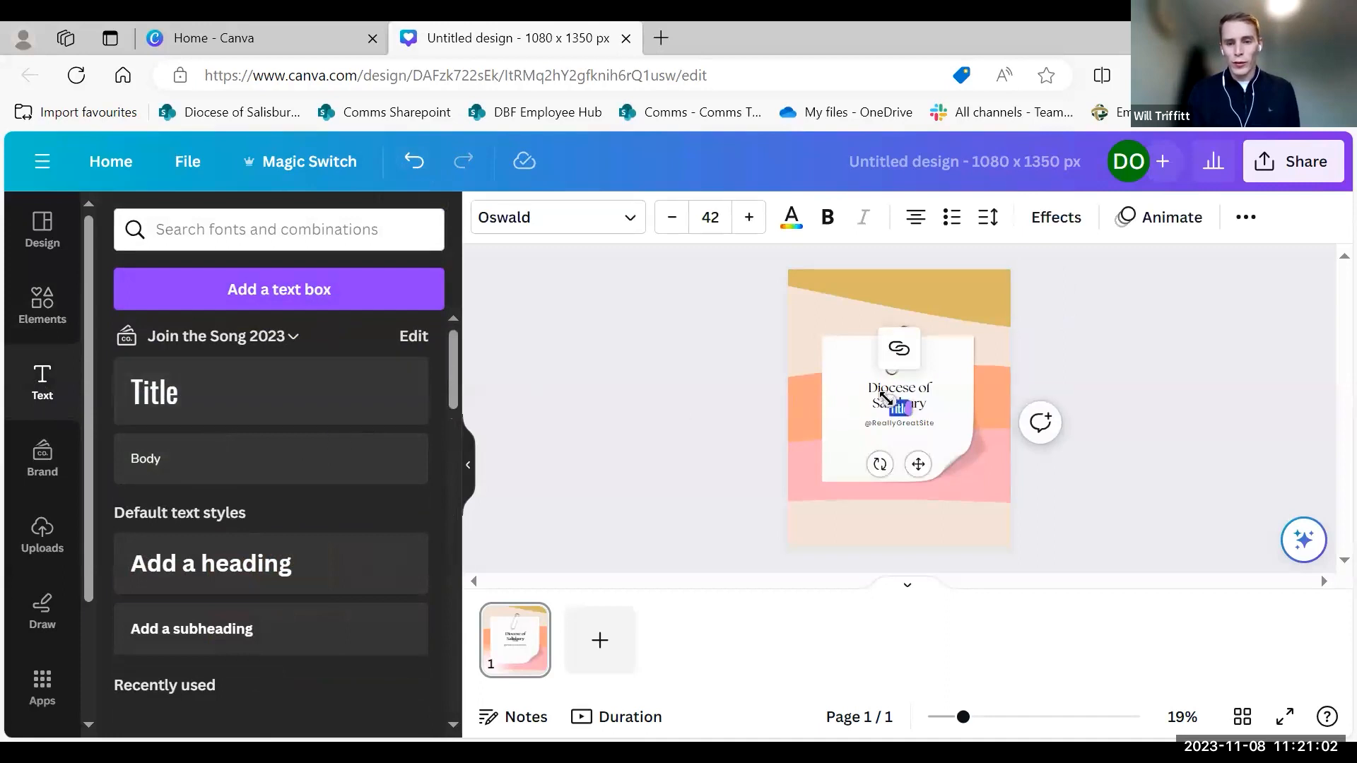
{"action": "left_click_drag", "start_coordinate": [881, 397], "coordinate": [818, 369]}
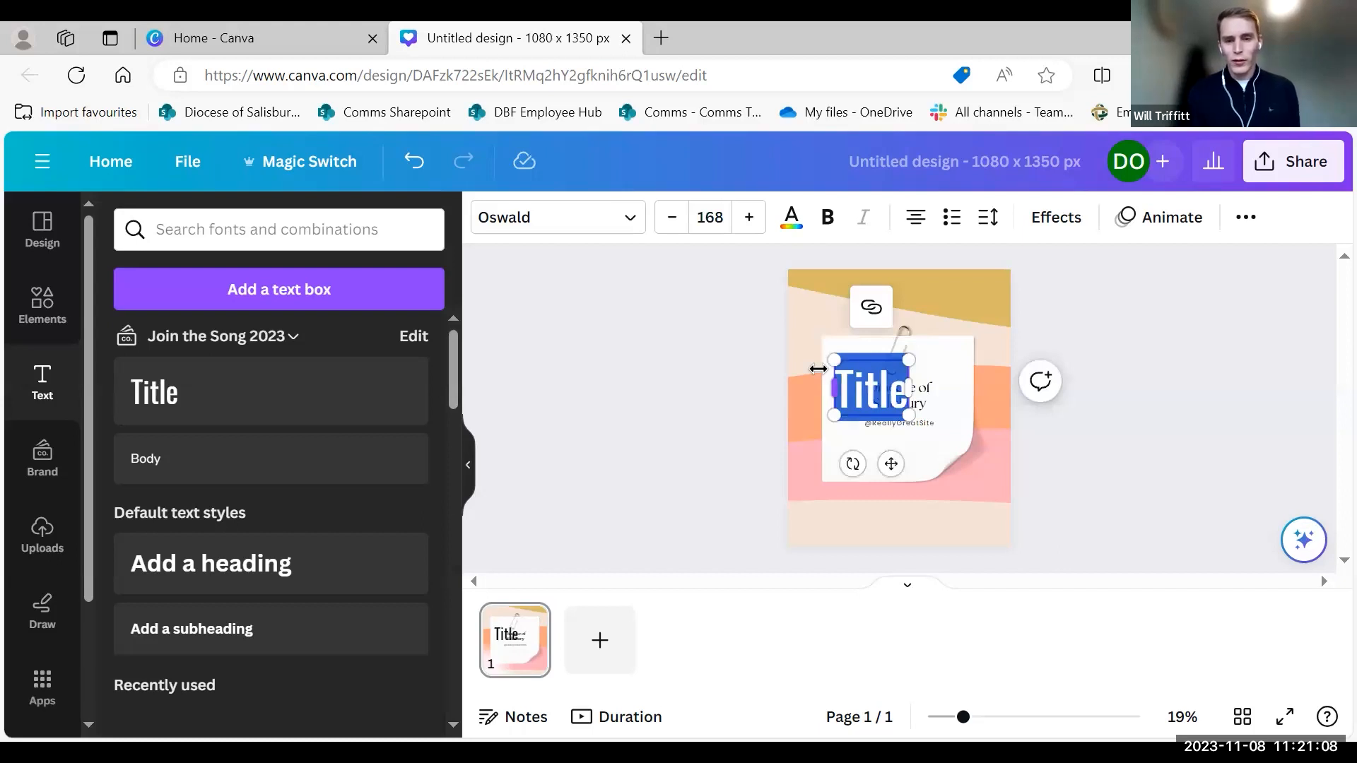
{"action": "left_click", "coordinate": [667, 394]}
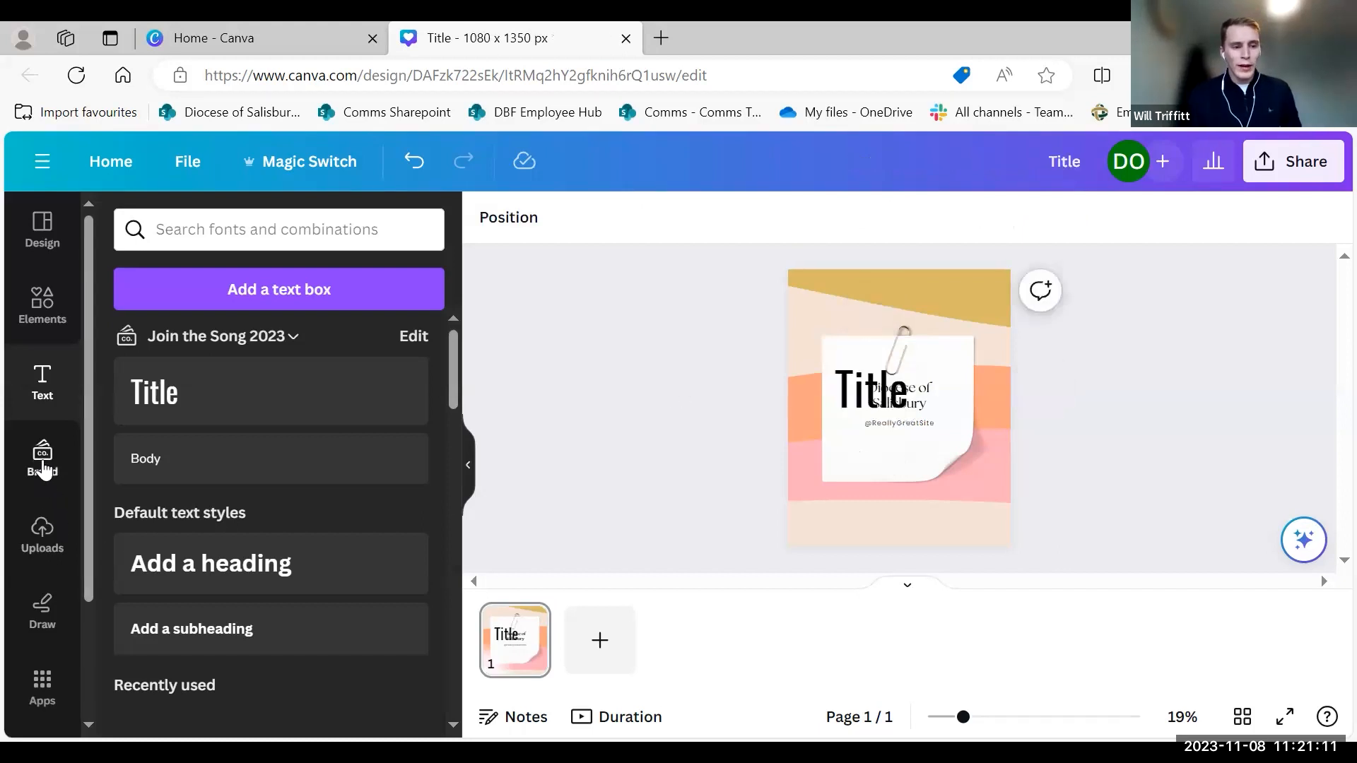
Look over the Join the Song 2023 brand kit with its templates and logos, and the remaining design tool categories.
{"action": "left_click", "coordinate": [44, 467]}
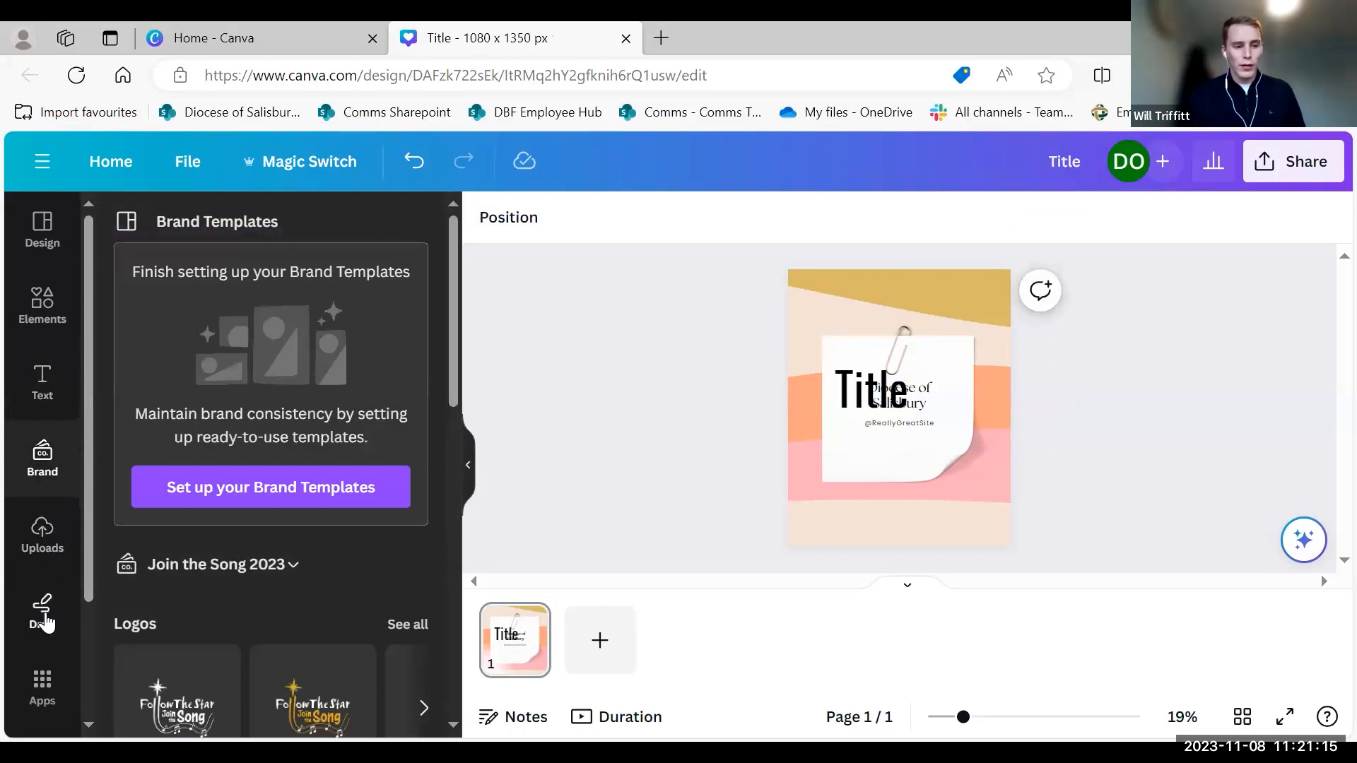
{"action": "scroll", "coordinate": [45, 622], "scroll_direction": "down", "scroll_amount": 2}
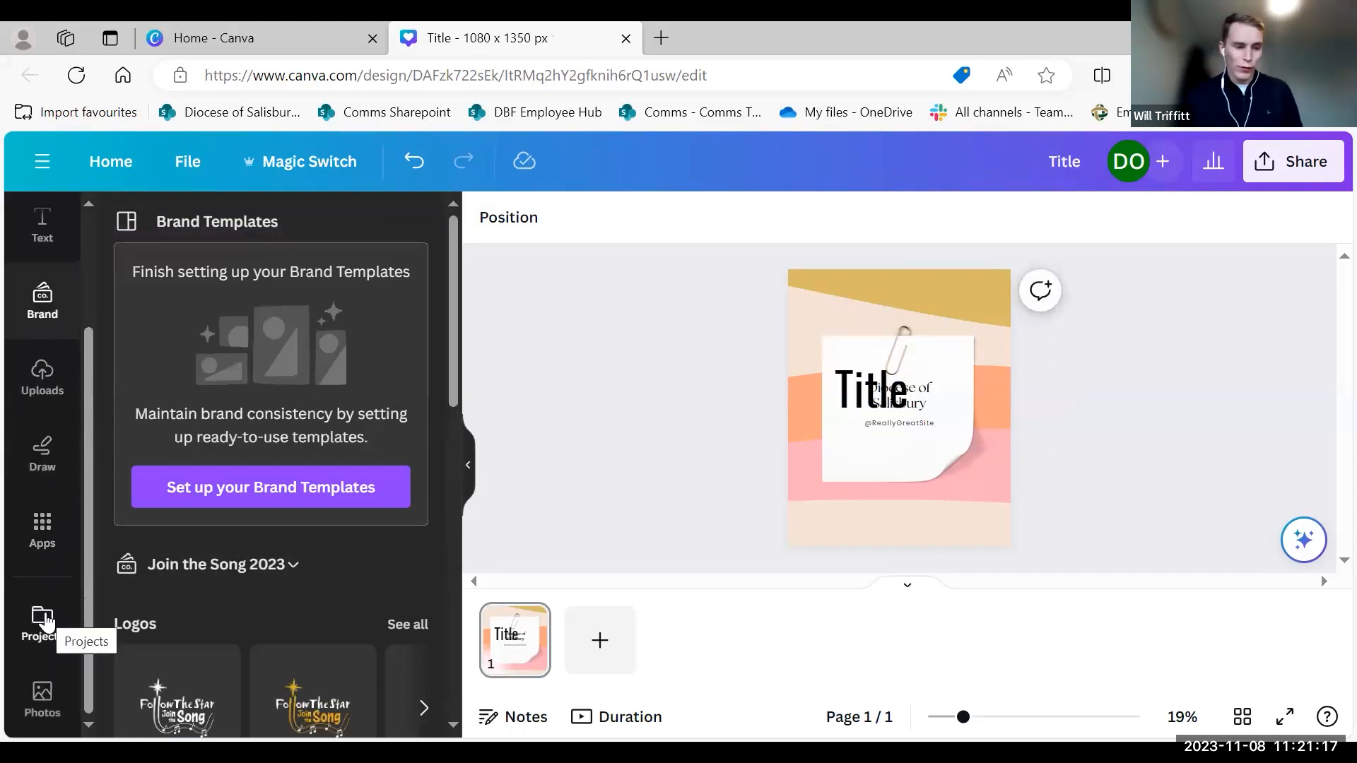
{"action": "scroll", "coordinate": [44, 622], "scroll_direction": "up", "scroll_amount": 2}
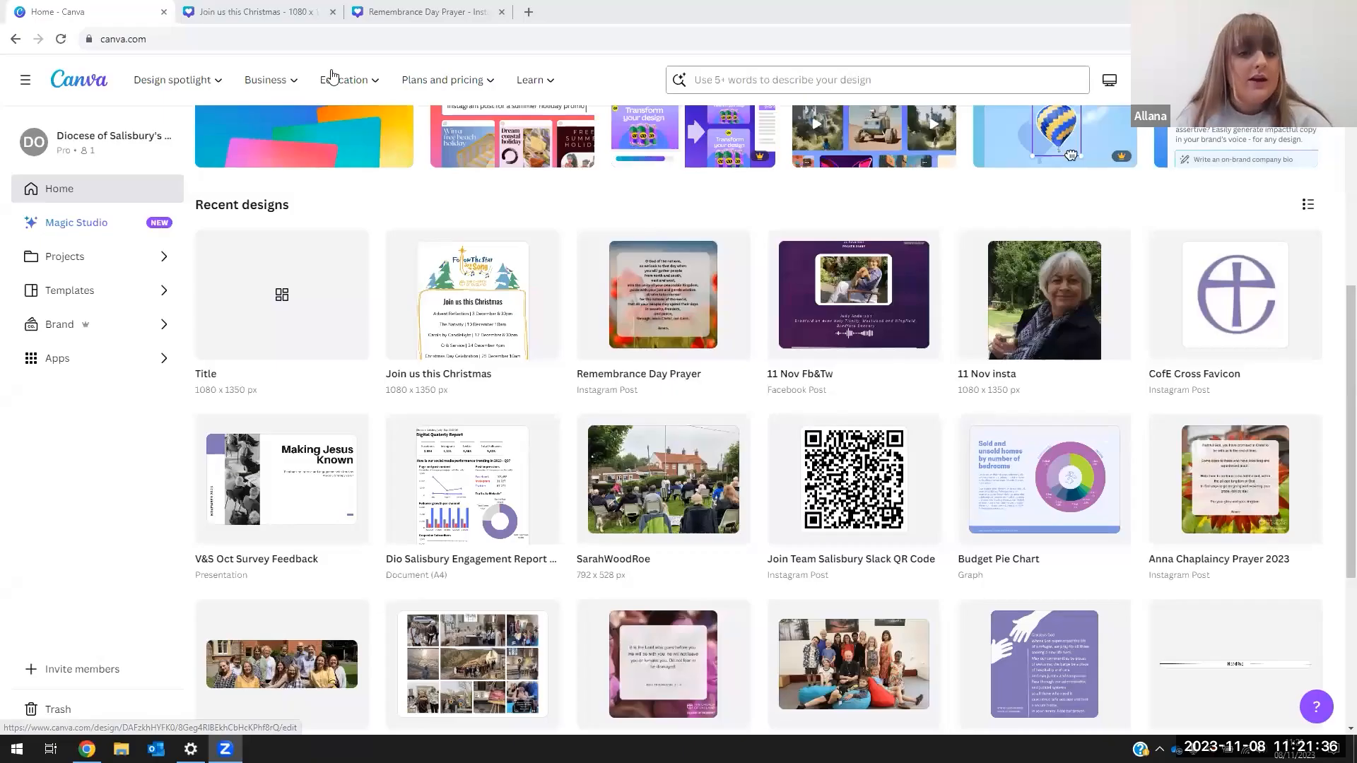
Switch to the Join us this Christmas design and enlarge the cross photo slightly from its upper-right corner.
{"action": "left_click", "coordinate": [421, 251]}
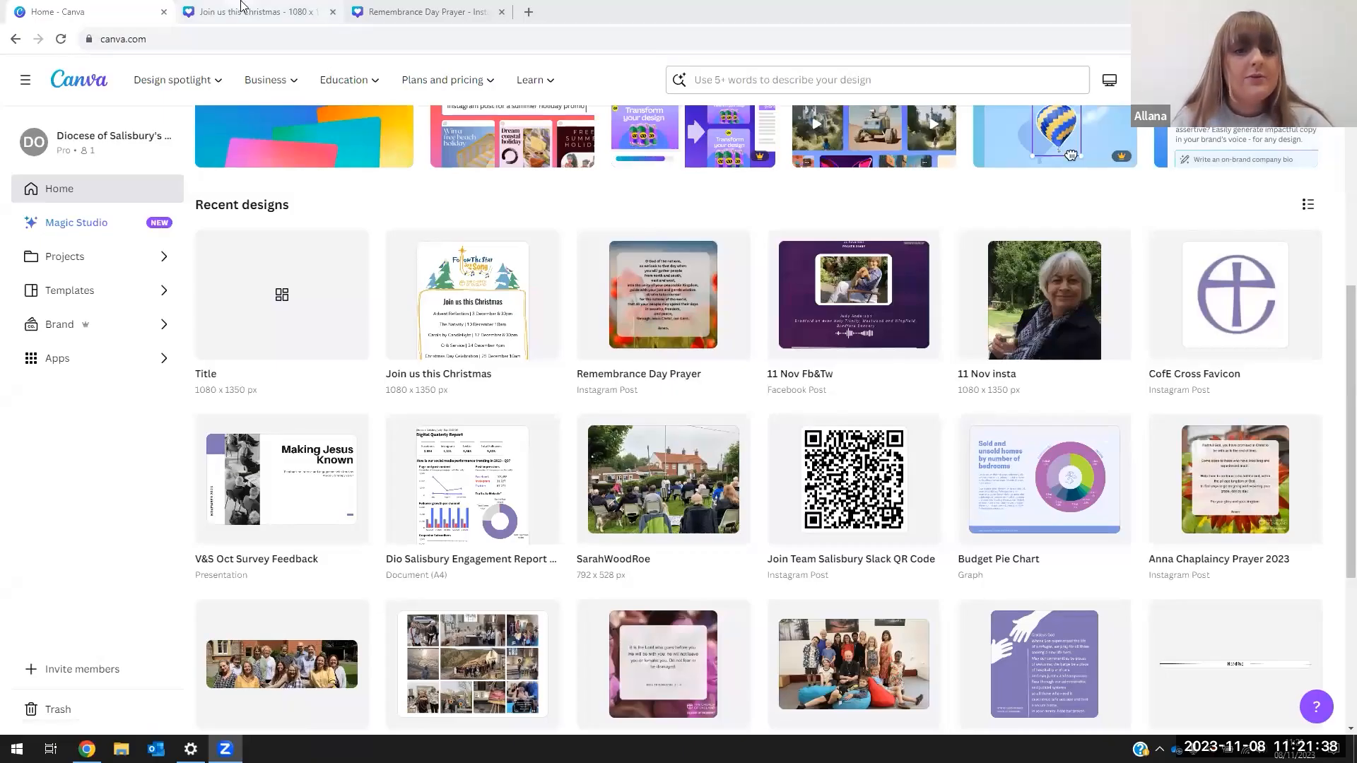
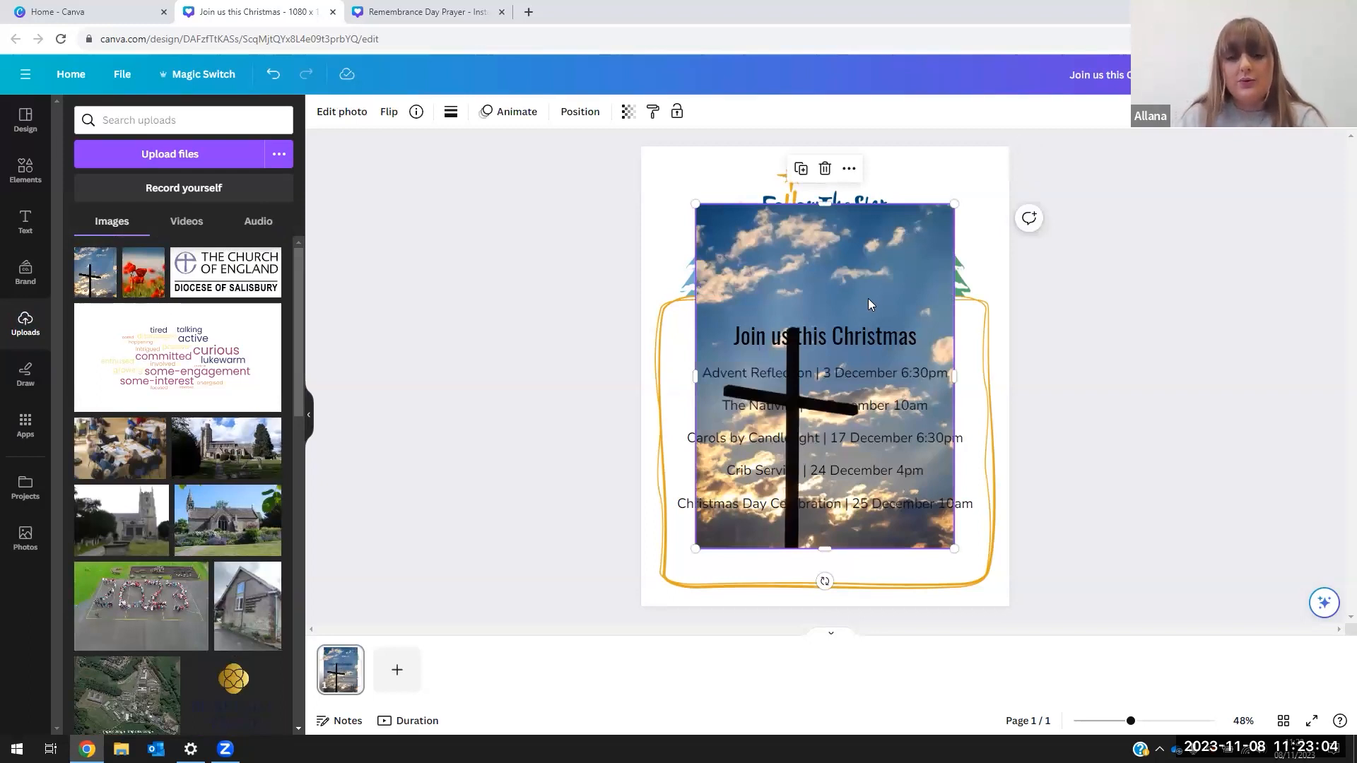
{"action": "left_click", "coordinate": [1106, 248]}
{"action": "left_click", "coordinate": [866, 266]}
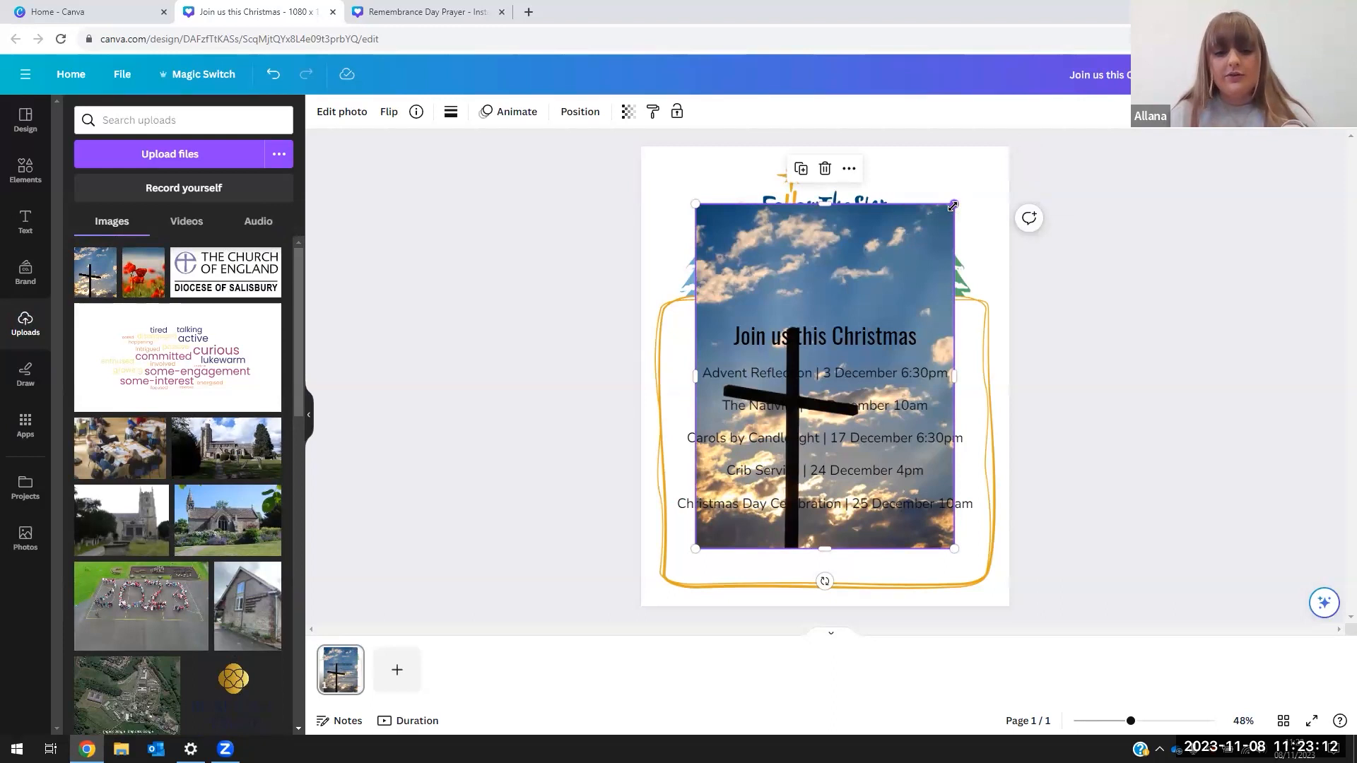
{"action": "left_click_drag", "start_coordinate": [952, 206], "coordinate": [974, 183]}
{"action": "left_click", "coordinate": [1118, 344]}
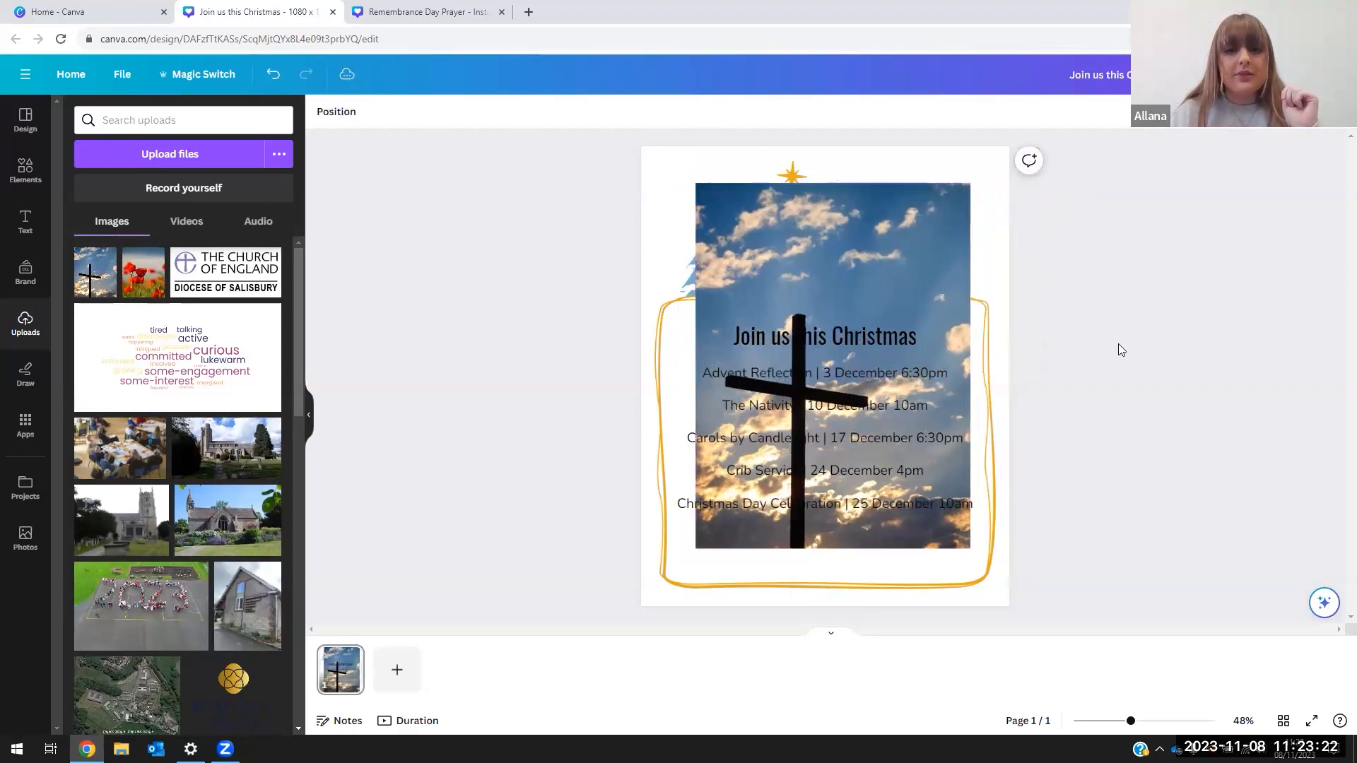
Crop the upper sky off the cross photo in freeform ratio and move the photo to the page's upper-left area.
{"action": "left_click", "coordinate": [848, 256]}
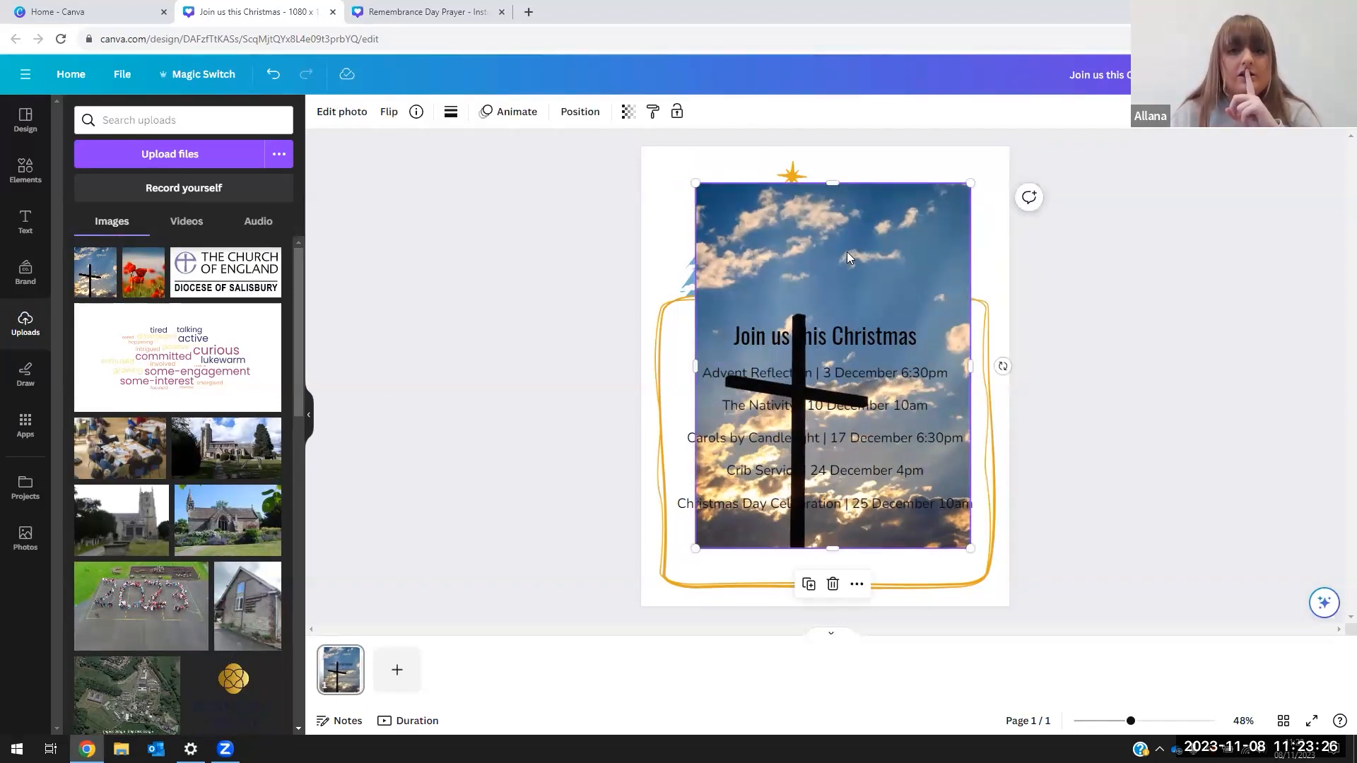
{"action": "double_click", "coordinate": [848, 253]}
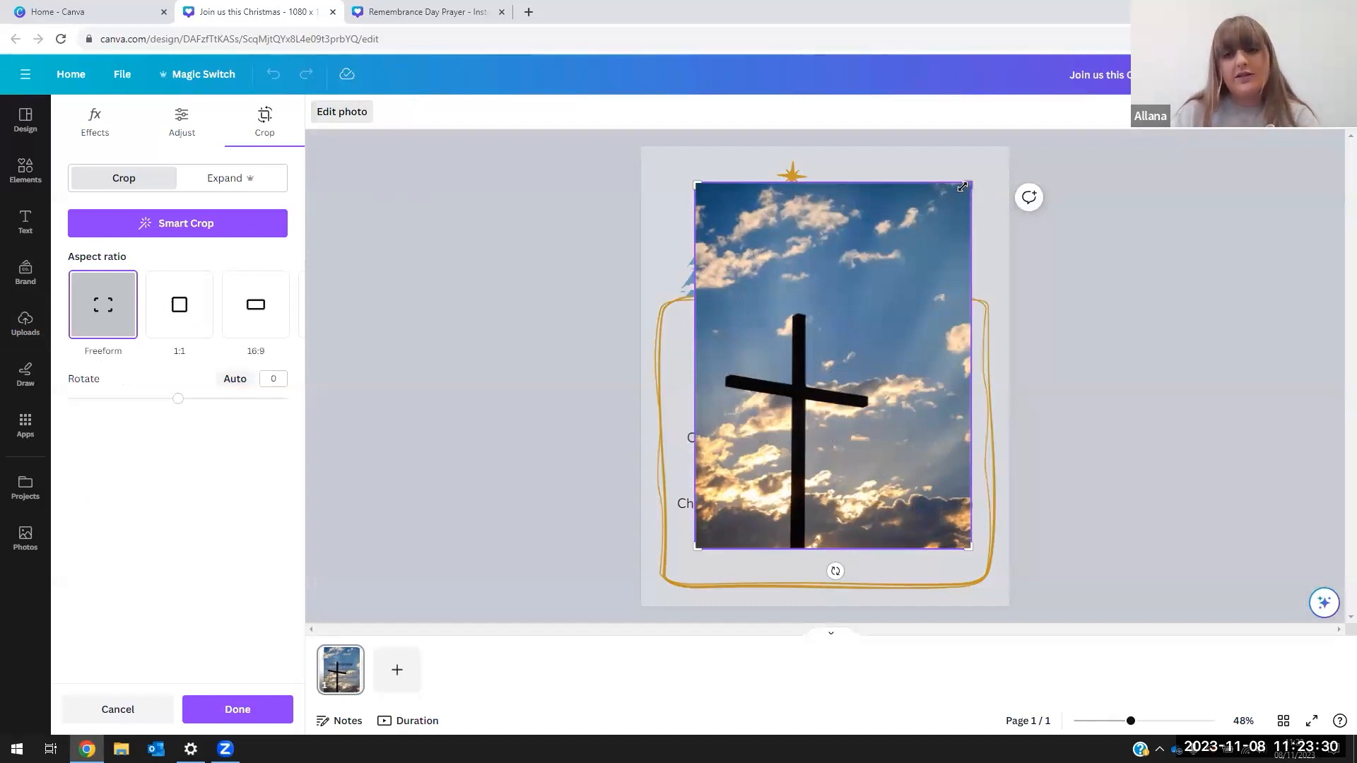
{"action": "left_click_drag", "start_coordinate": [962, 187], "coordinate": [969, 291]}
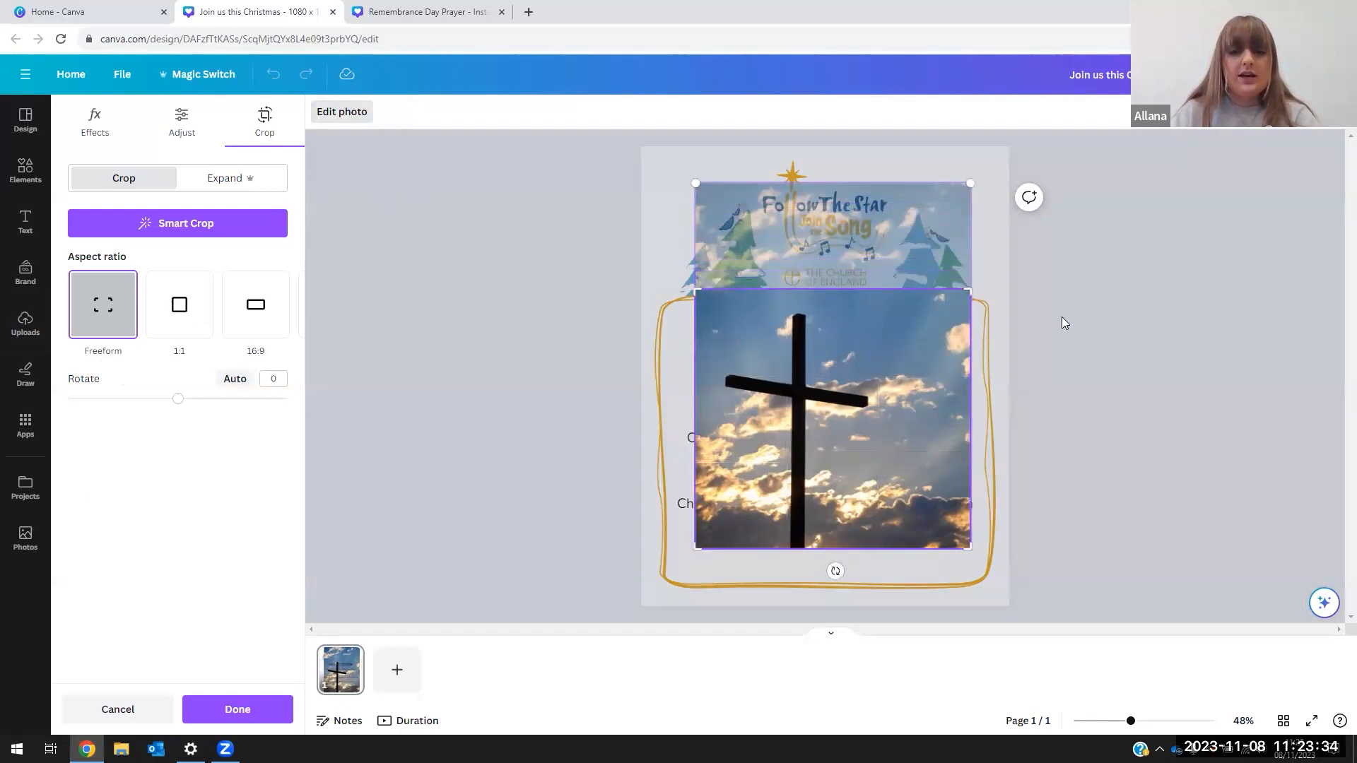
{"action": "left_click", "coordinate": [1062, 322]}
{"action": "left_click_drag", "start_coordinate": [851, 311], "coordinate": [809, 188]}
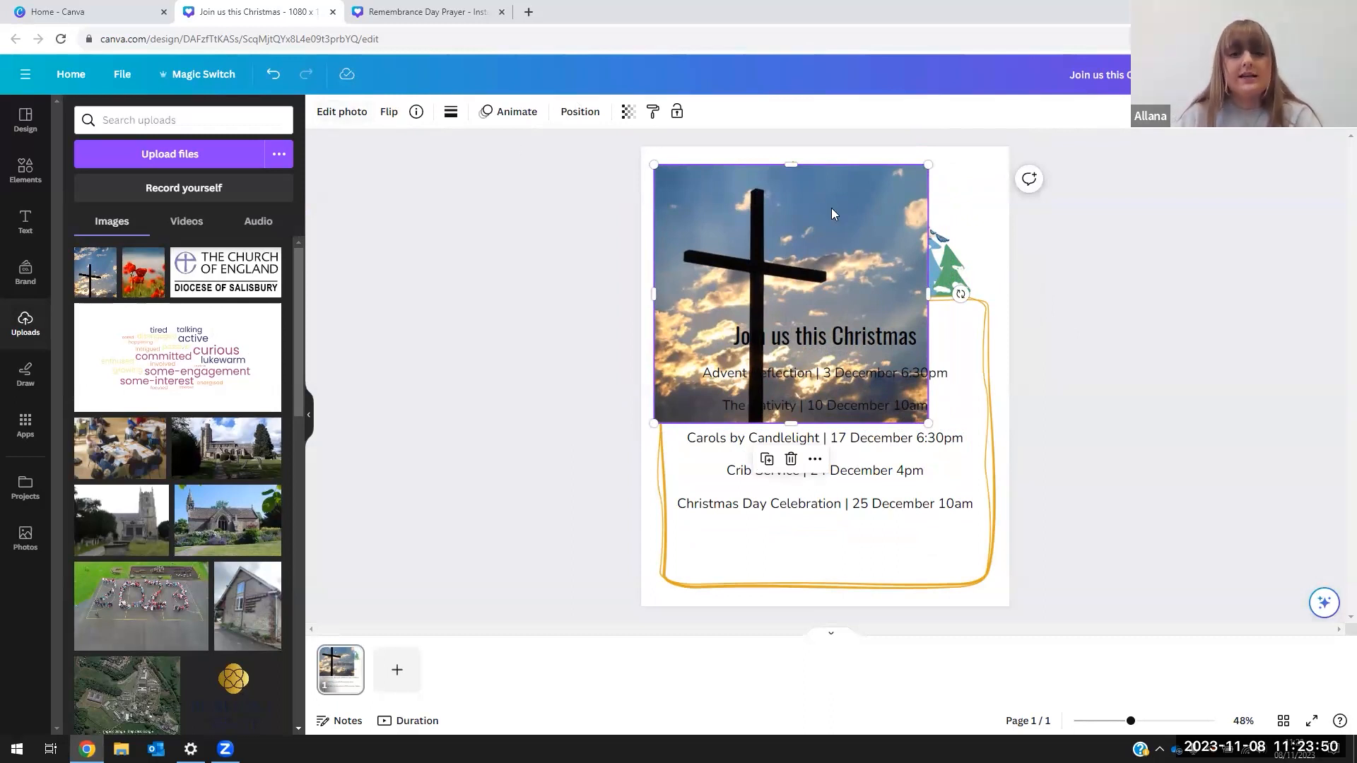
Remove the sky background from the cross photo with the BG Remover effect.
{"action": "left_click", "coordinate": [334, 122]}
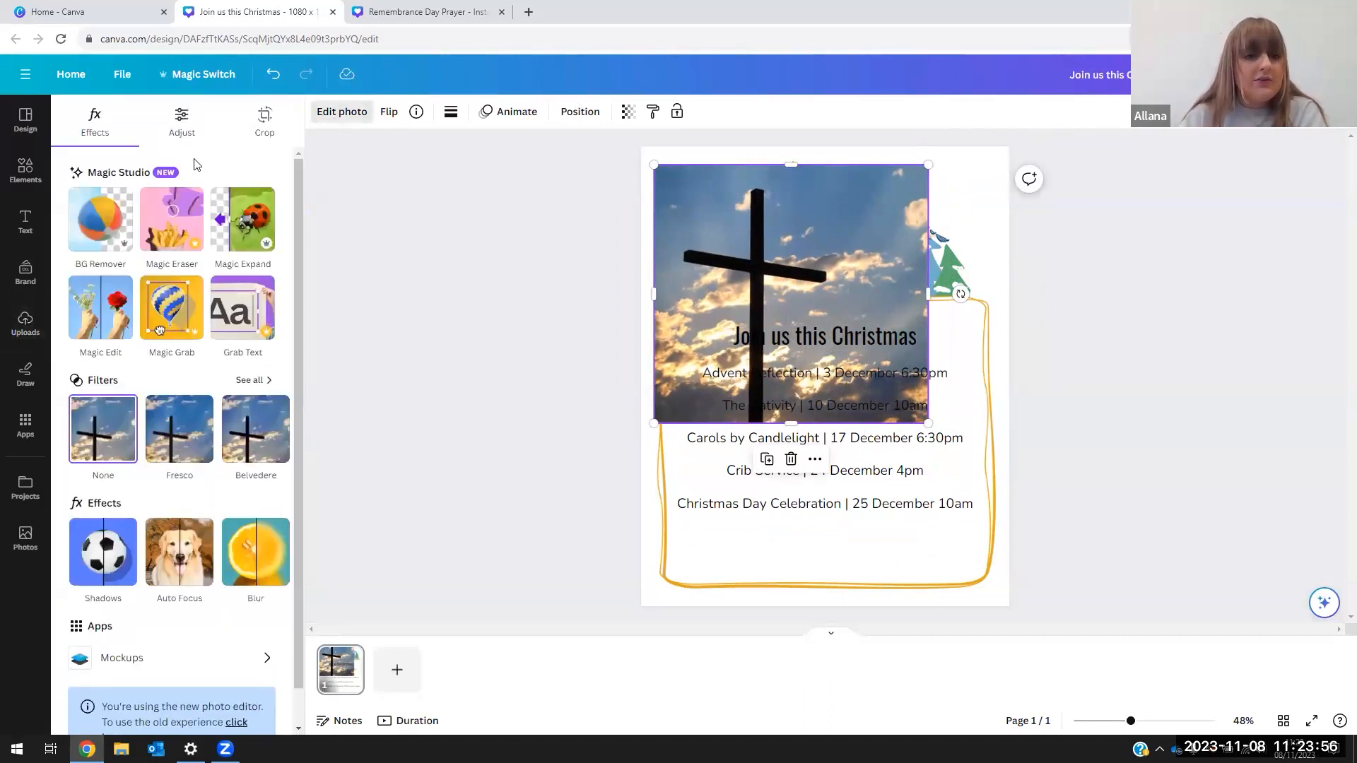
{"action": "scroll", "coordinate": [298, 360], "scroll_direction": "down", "scroll_amount": 1}
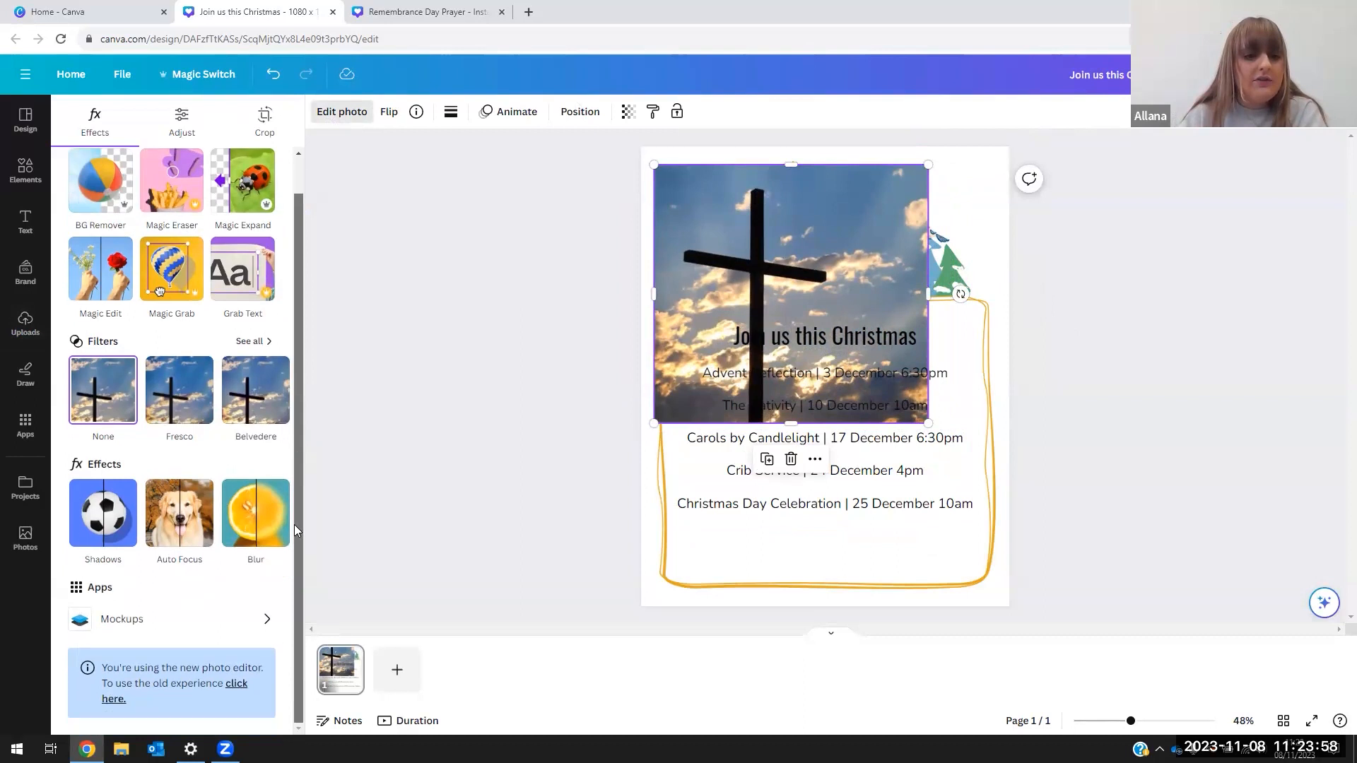
{"action": "scroll", "coordinate": [301, 276], "scroll_direction": "up", "scroll_amount": 1}
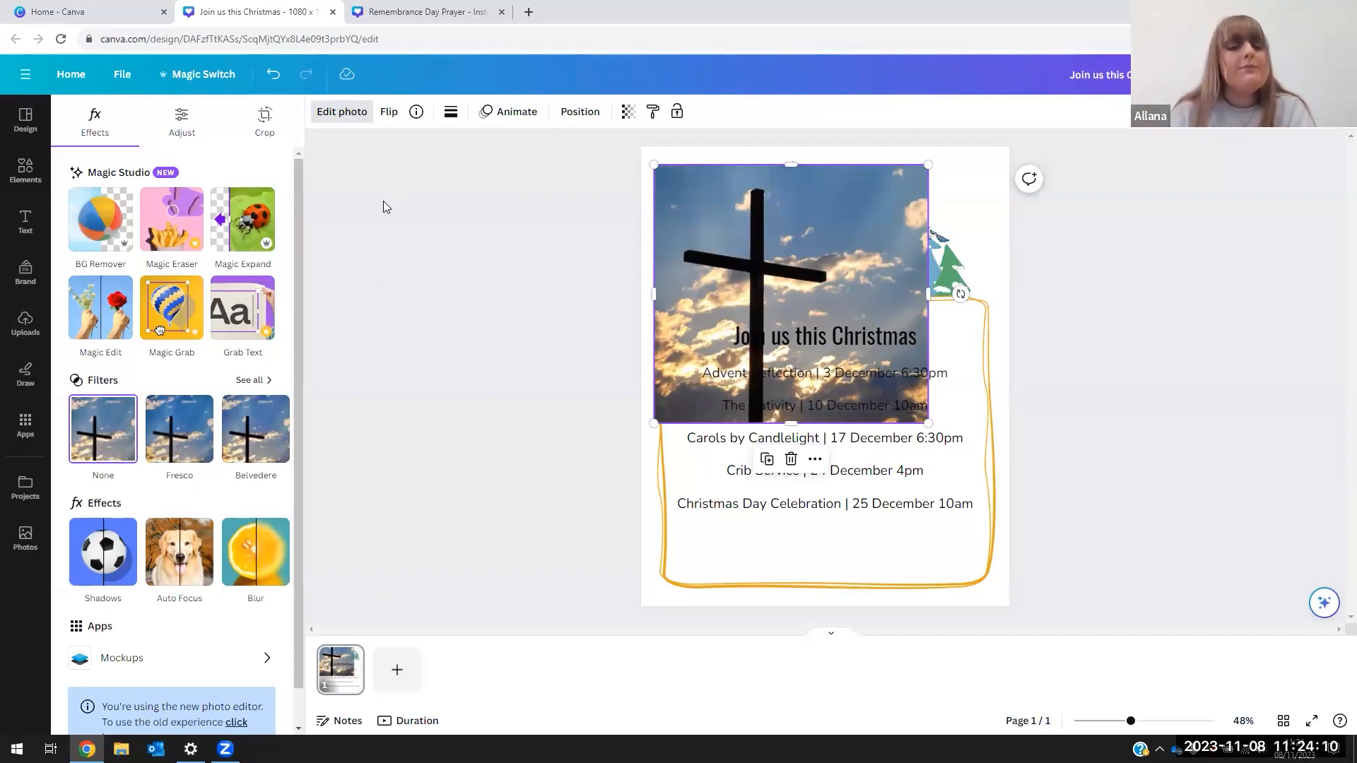
{"action": "left_click", "coordinate": [95, 225]}
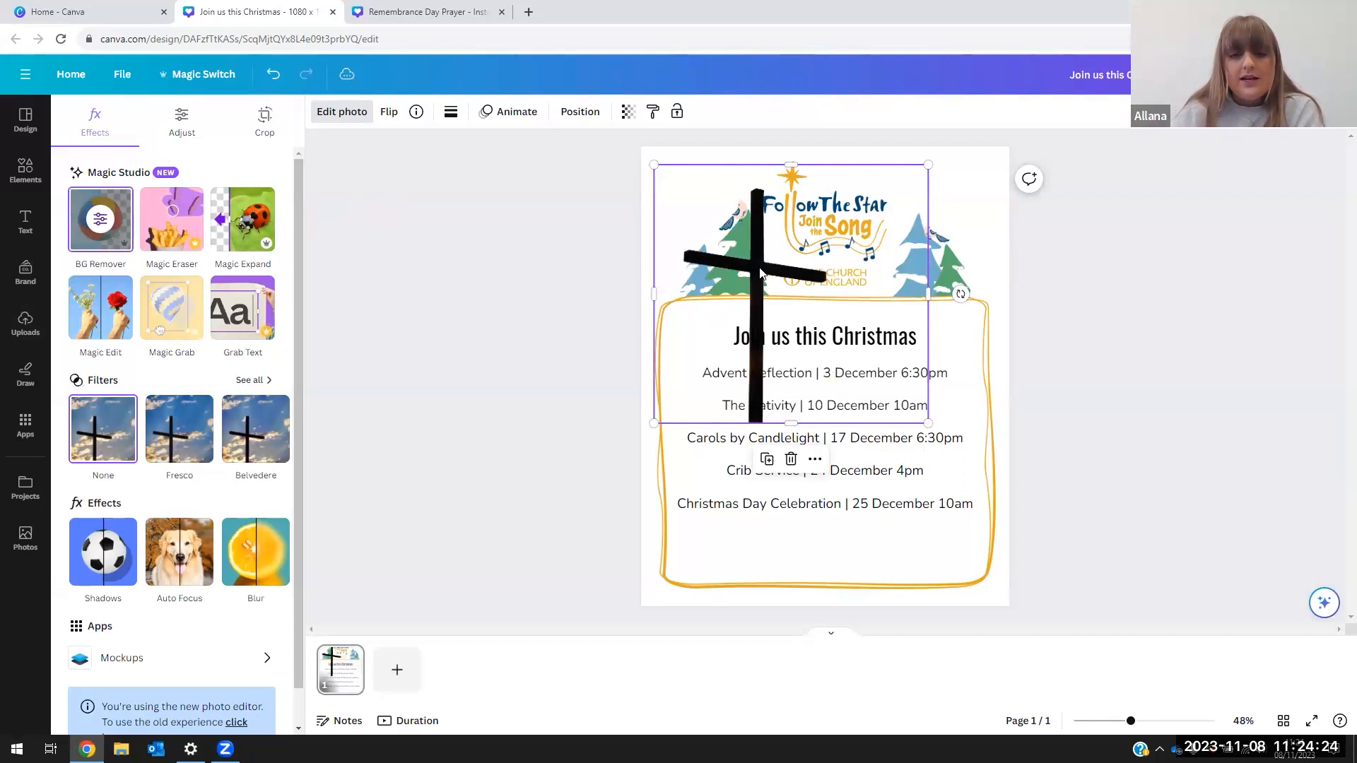
Shrink the cross cutout to about 456 by 432 px and place it over the trees at the page's upper right.
{"action": "left_click_drag", "start_coordinate": [760, 271], "coordinate": [762, 276]}
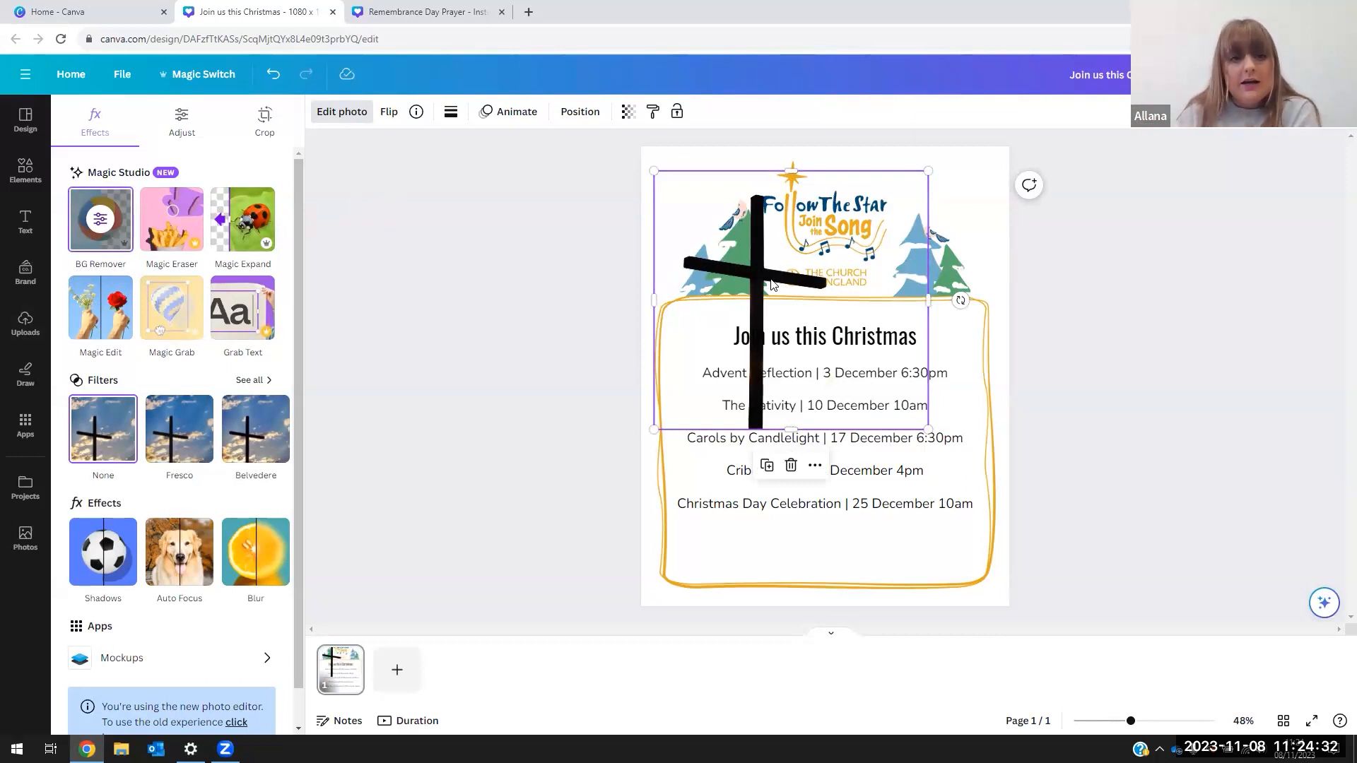
{"action": "left_click_drag", "start_coordinate": [755, 273], "coordinate": [701, 436]}
{"action": "left_click_drag", "start_coordinate": [871, 335], "coordinate": [752, 446]}
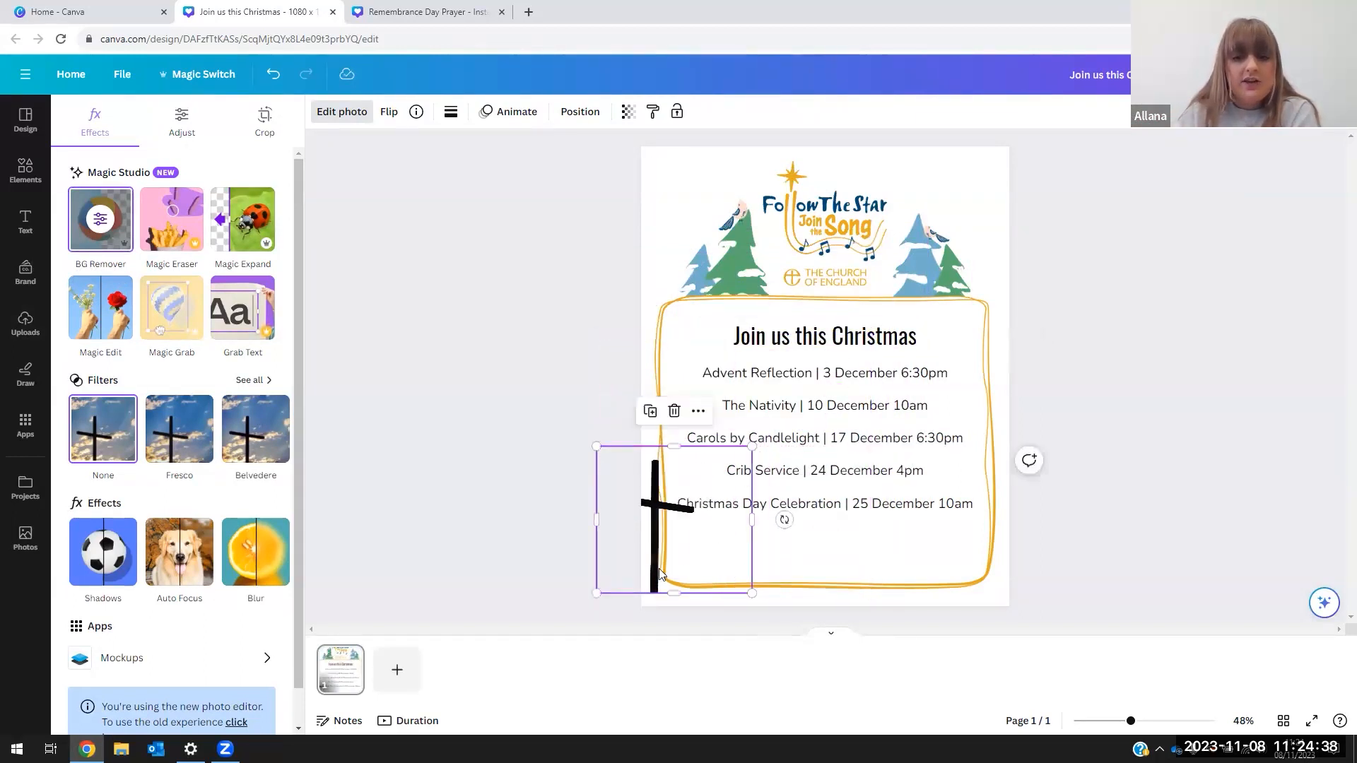
{"action": "left_click_drag", "start_coordinate": [652, 560], "coordinate": [947, 258]}
{"action": "left_click", "coordinate": [1166, 222]}
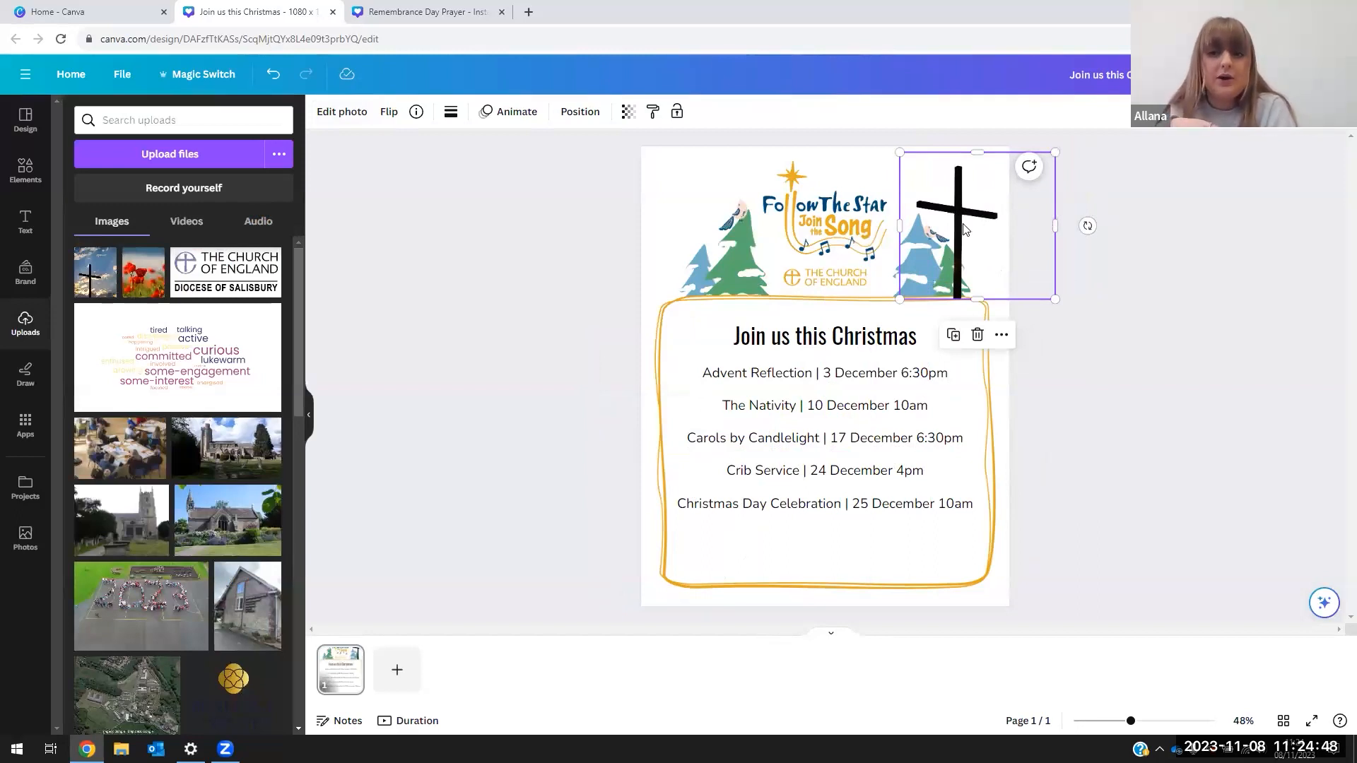
Try replacing the page background with the cross cutout, and undo the replacement.
{"action": "left_click", "coordinate": [1003, 336]}
{"action": "left_click", "coordinate": [979, 366]}
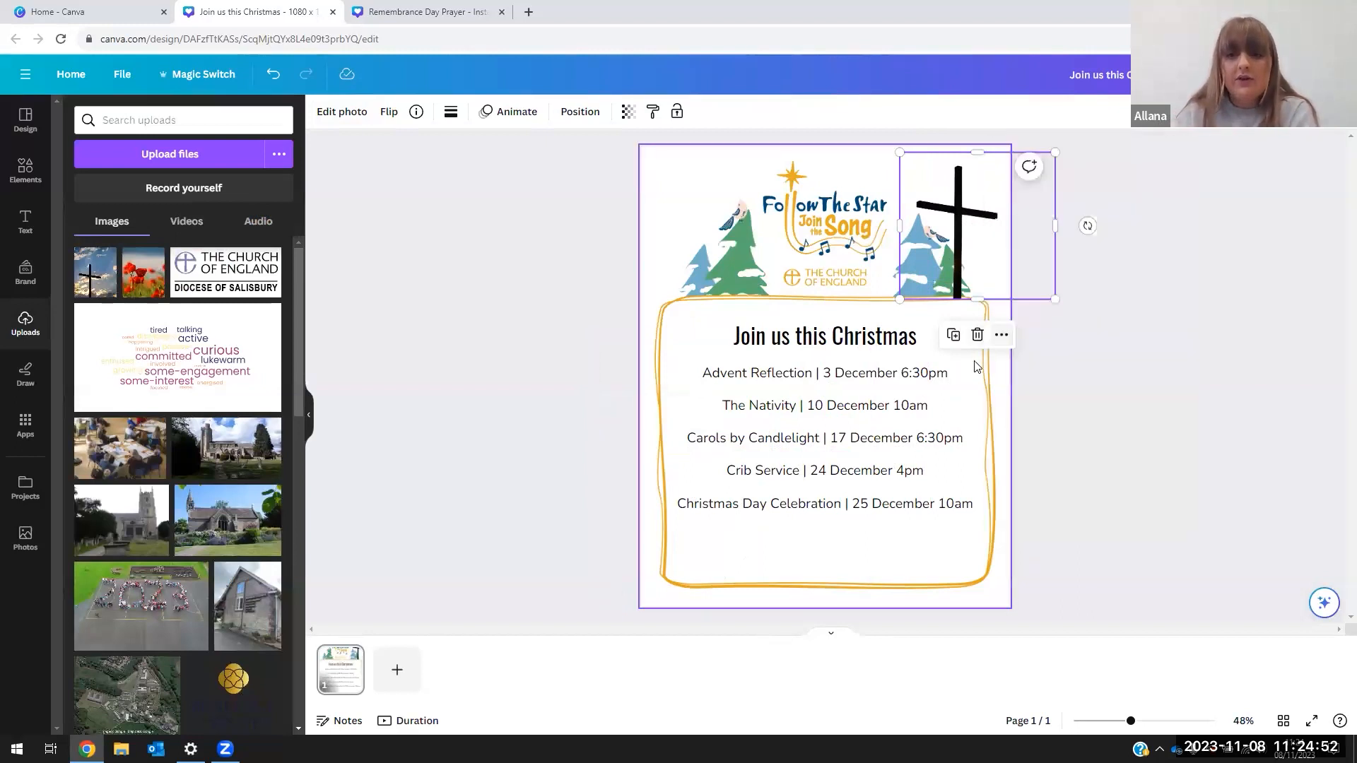
{"action": "left_click", "coordinate": [964, 217]}
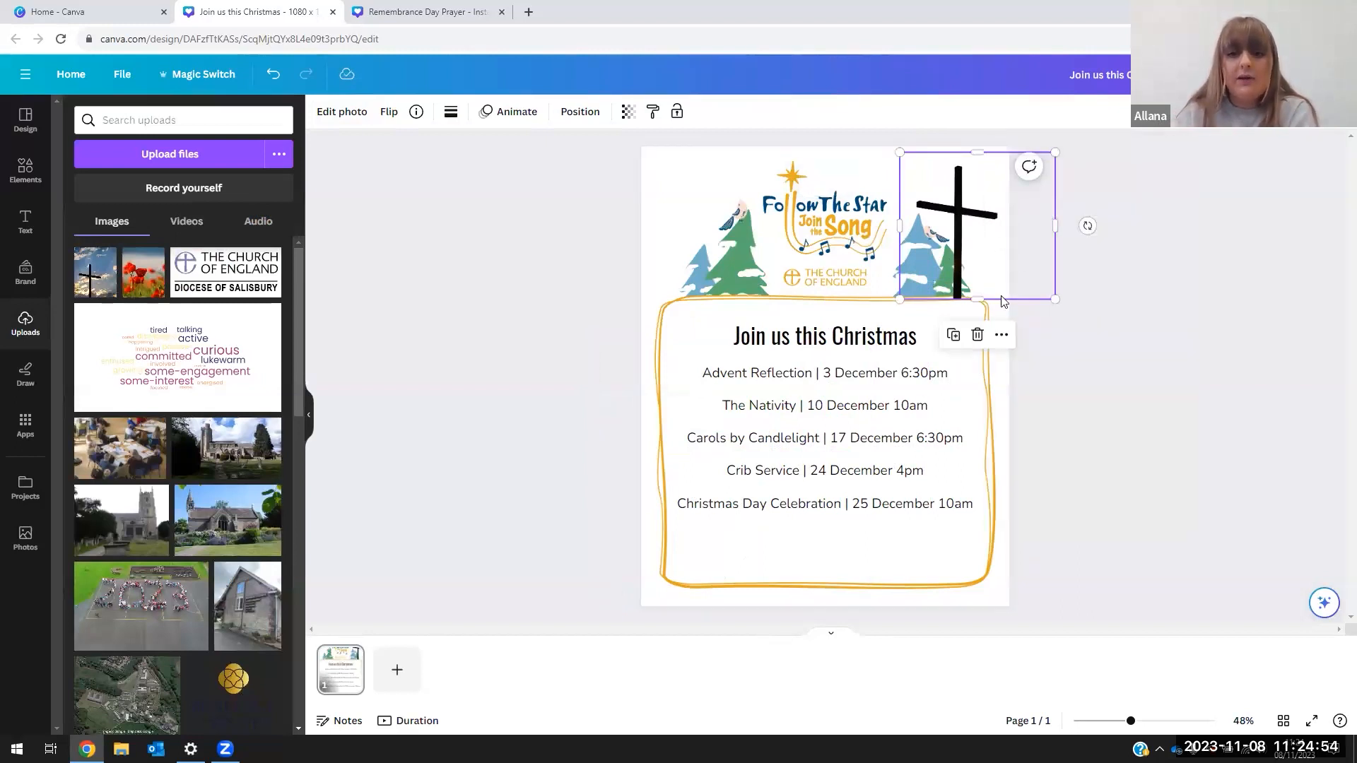
{"action": "left_click", "coordinate": [1001, 335]}
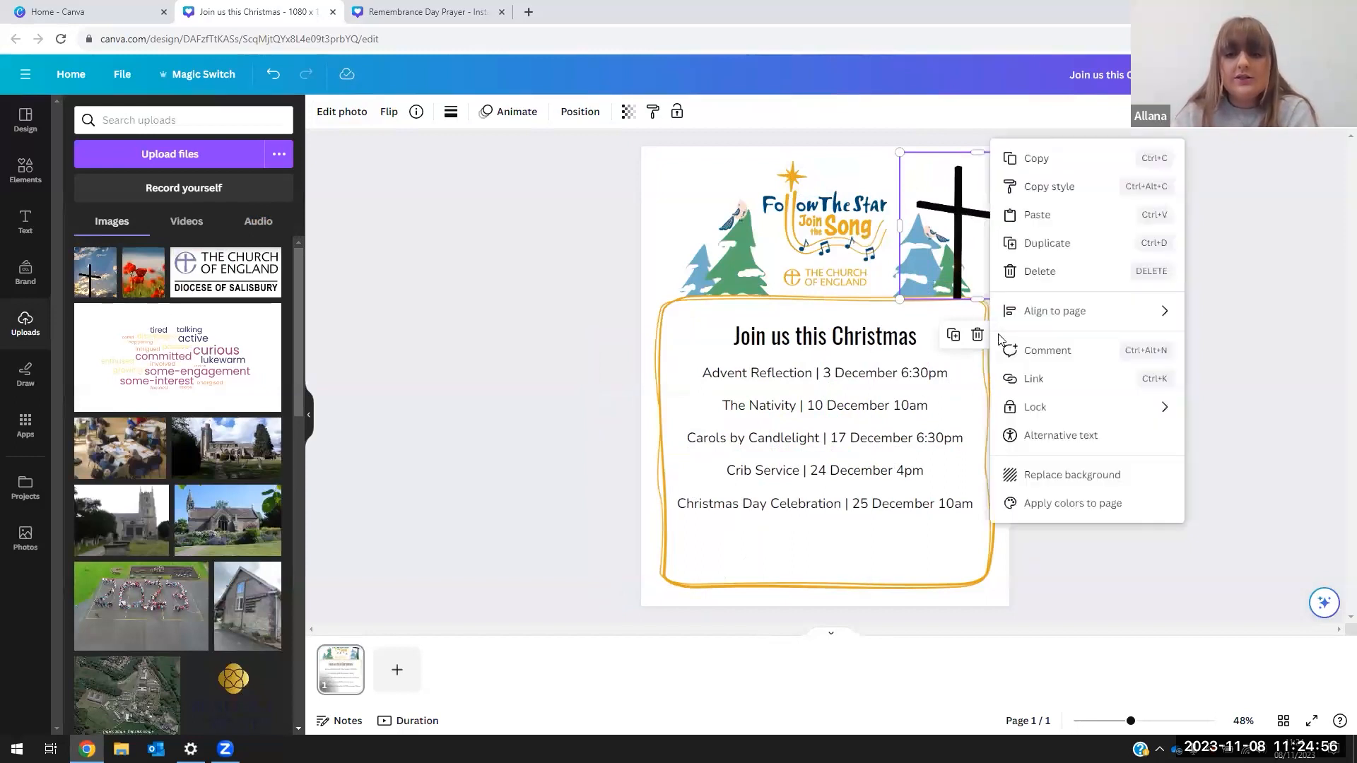
{"action": "mouse_move", "coordinate": [1164, 409]}
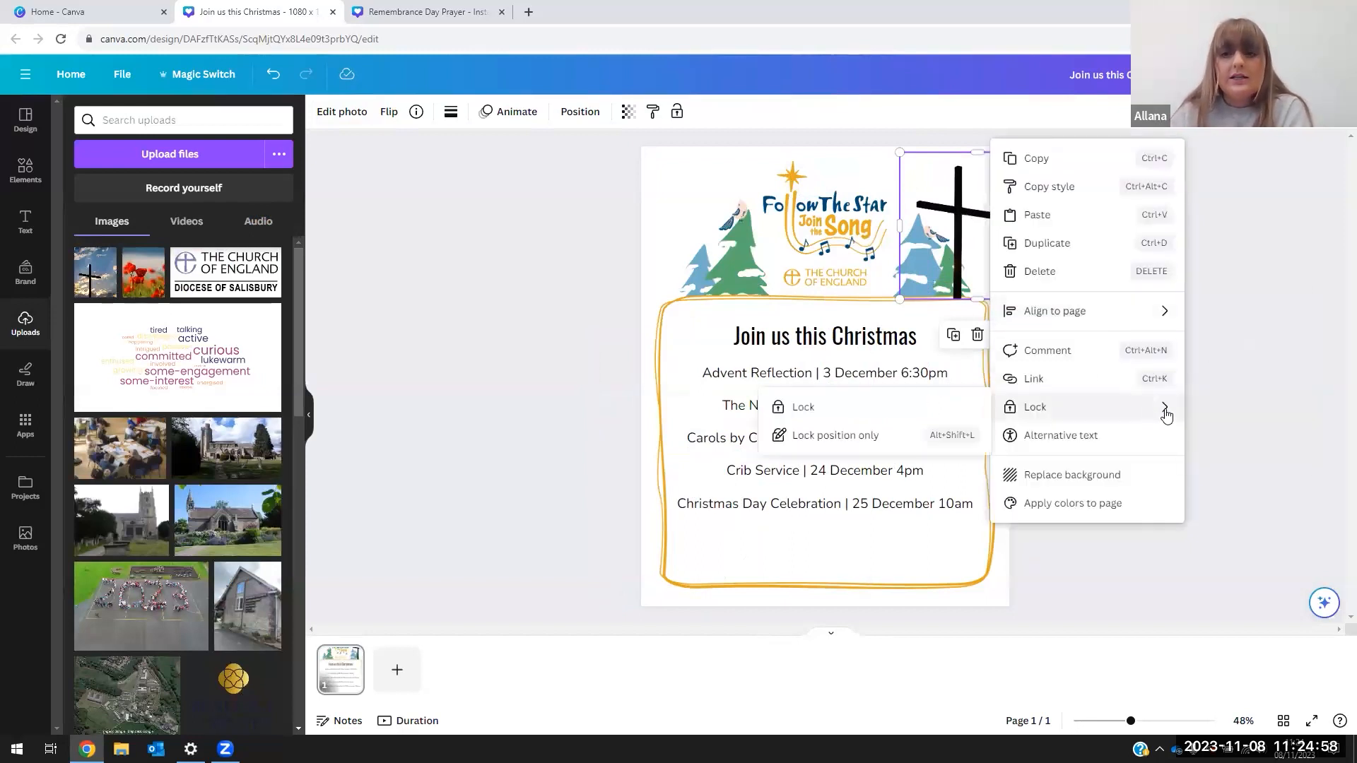
{"action": "left_click", "coordinate": [1145, 486]}
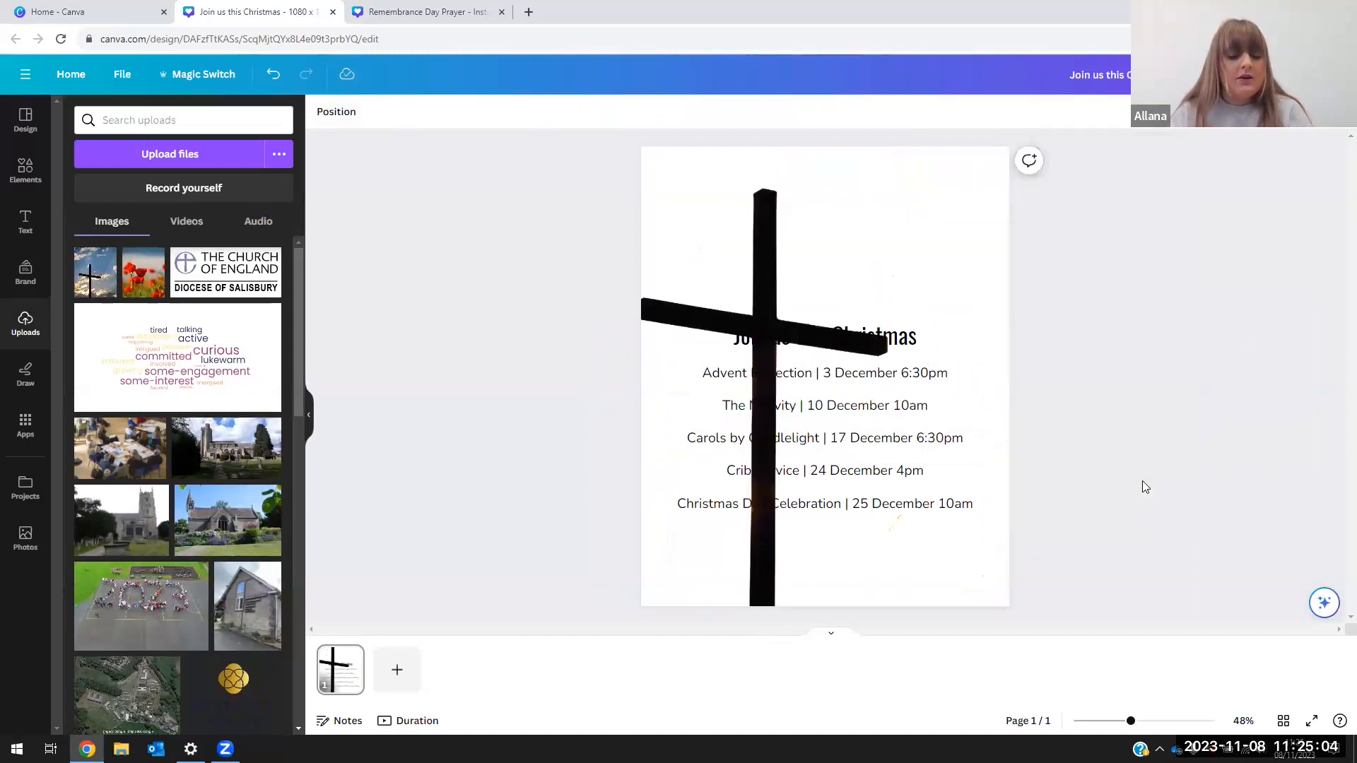
{"action": "key", "text": "ctrl+z"}
Examine the cross cutout's align-to-page, arrange and position options, and deselect it.
{"action": "left_click", "coordinate": [957, 219]}
{"action": "right_click", "coordinate": [963, 205]}
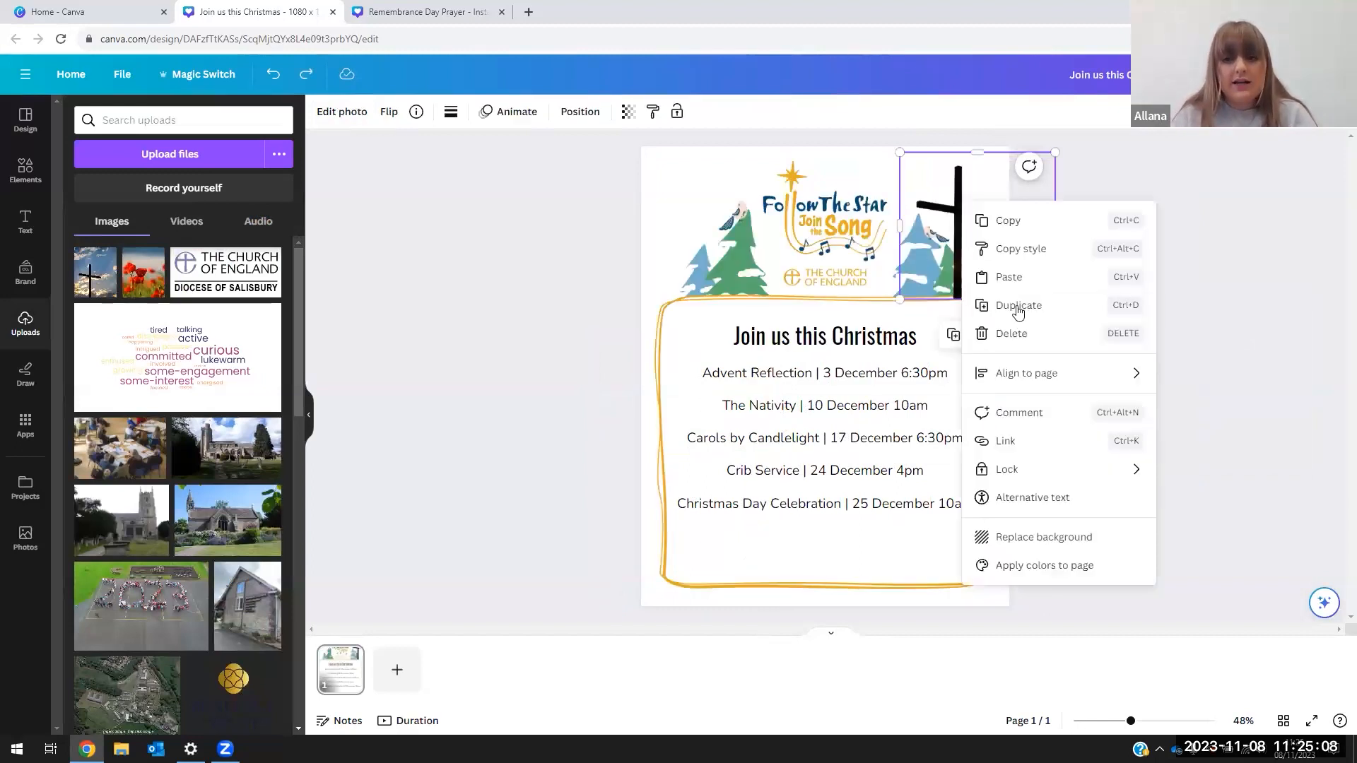
{"action": "mouse_move", "coordinate": [1045, 379]}
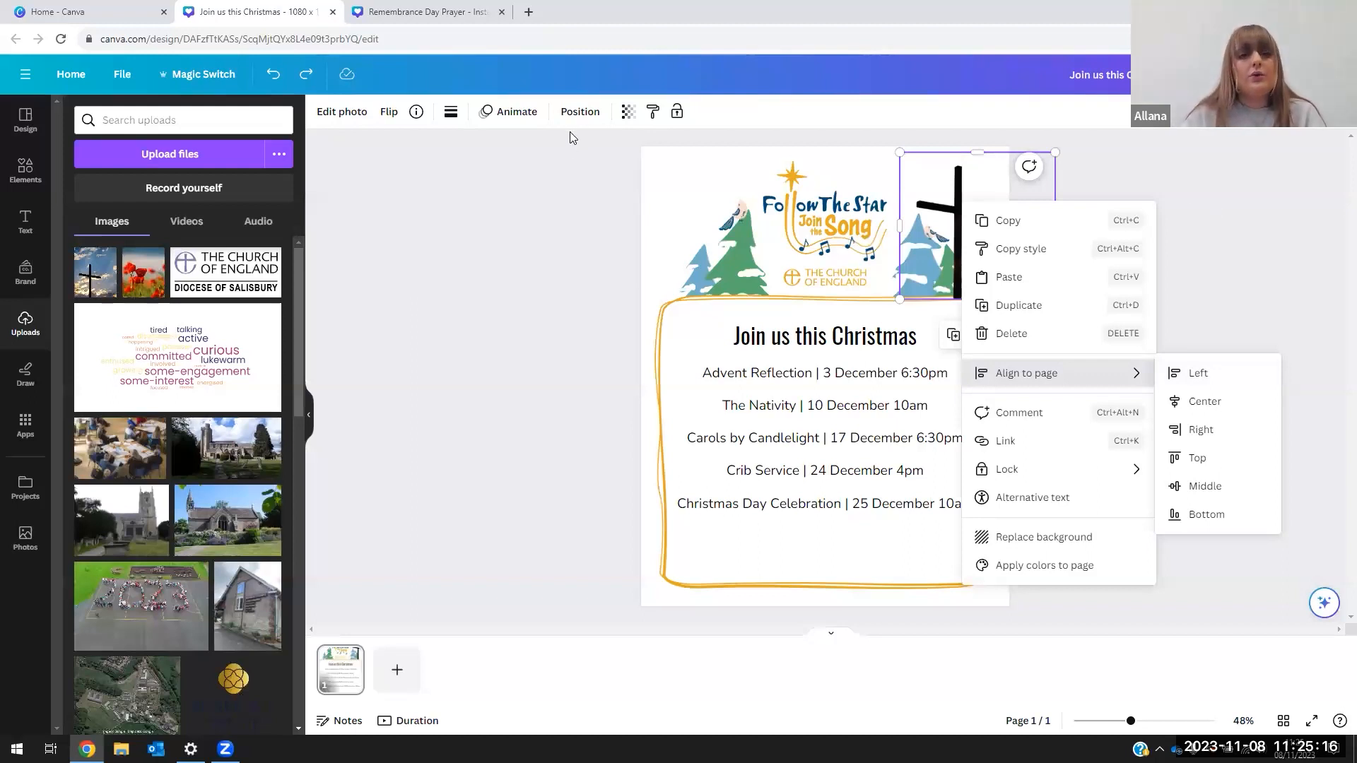
{"action": "left_click", "coordinate": [578, 113]}
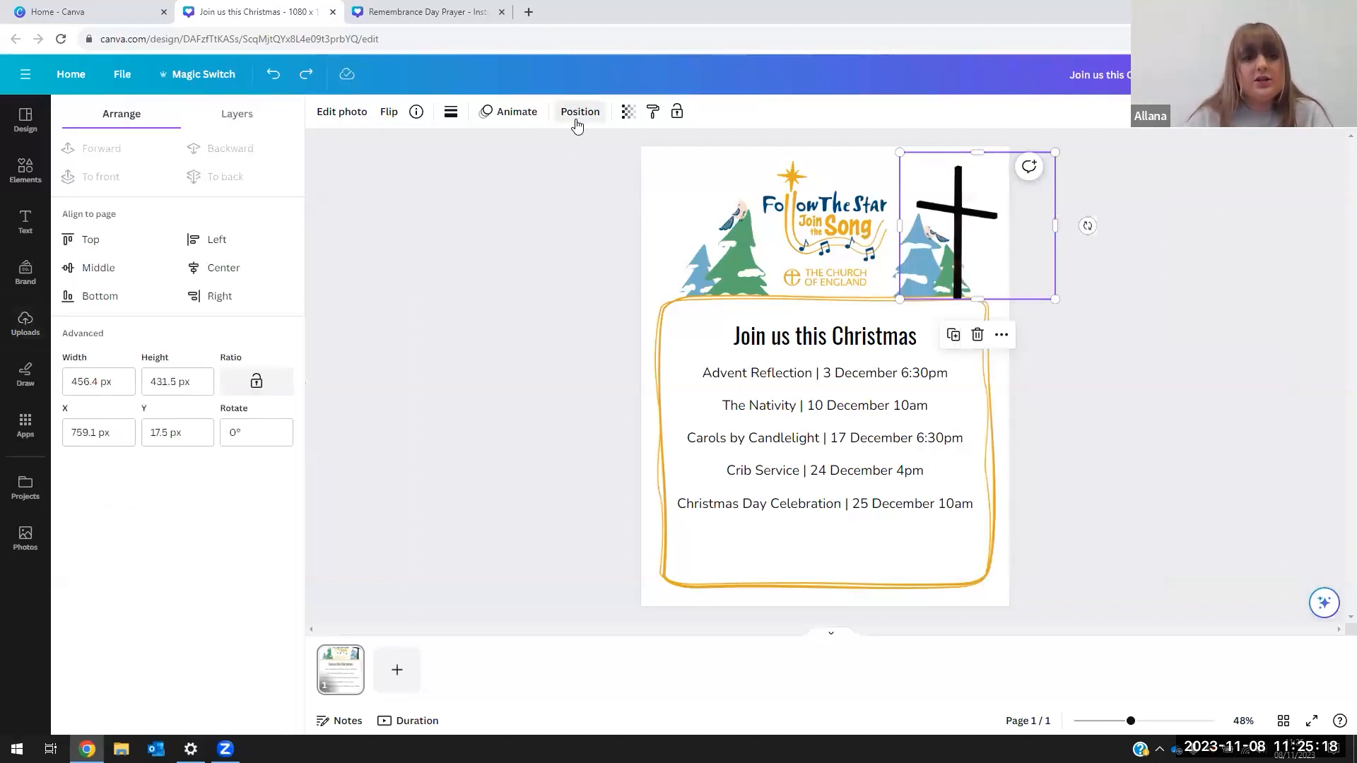
{"action": "left_click", "coordinate": [1097, 338]}
{"action": "left_click", "coordinate": [1115, 400]}
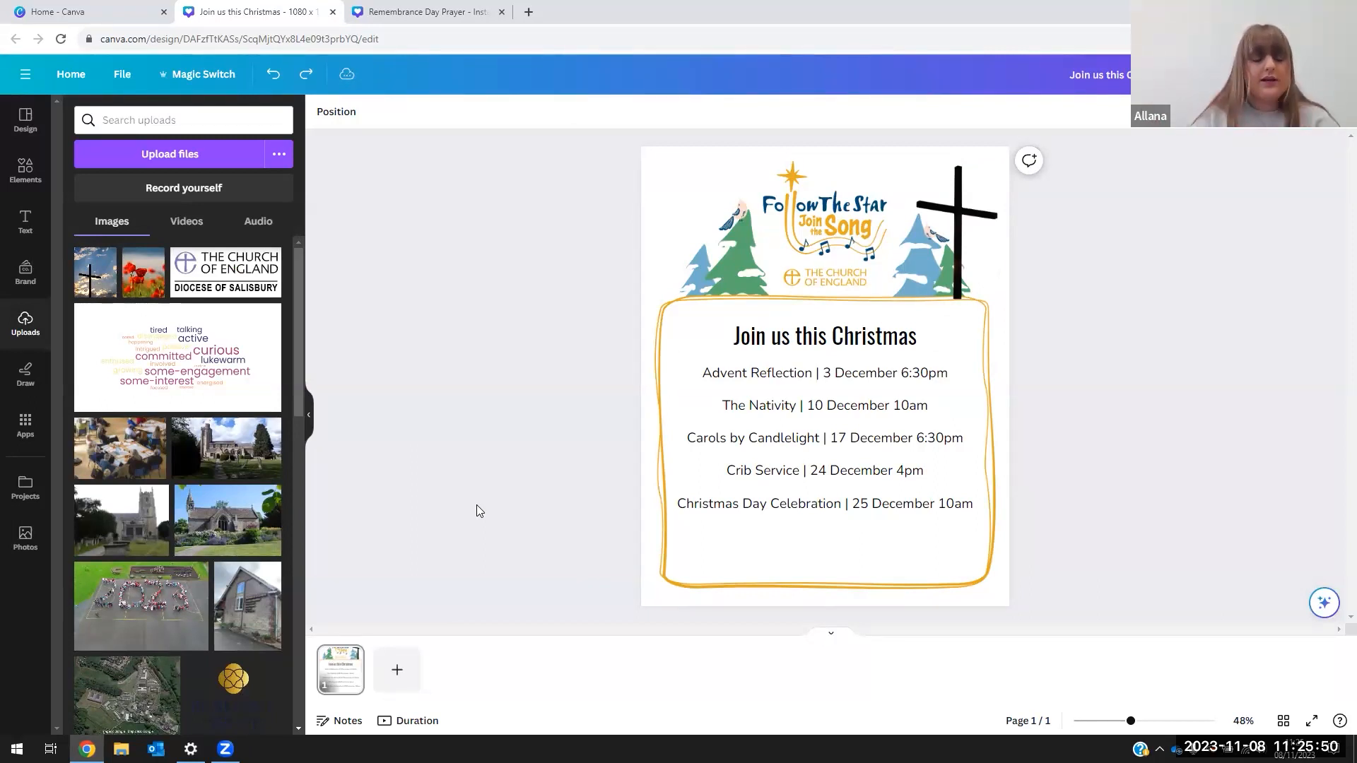
Add a blank second page, place the uploaded audio 11novmp3.mp3 on the timeline and extend it across both pages.
{"action": "left_click", "coordinate": [401, 665]}
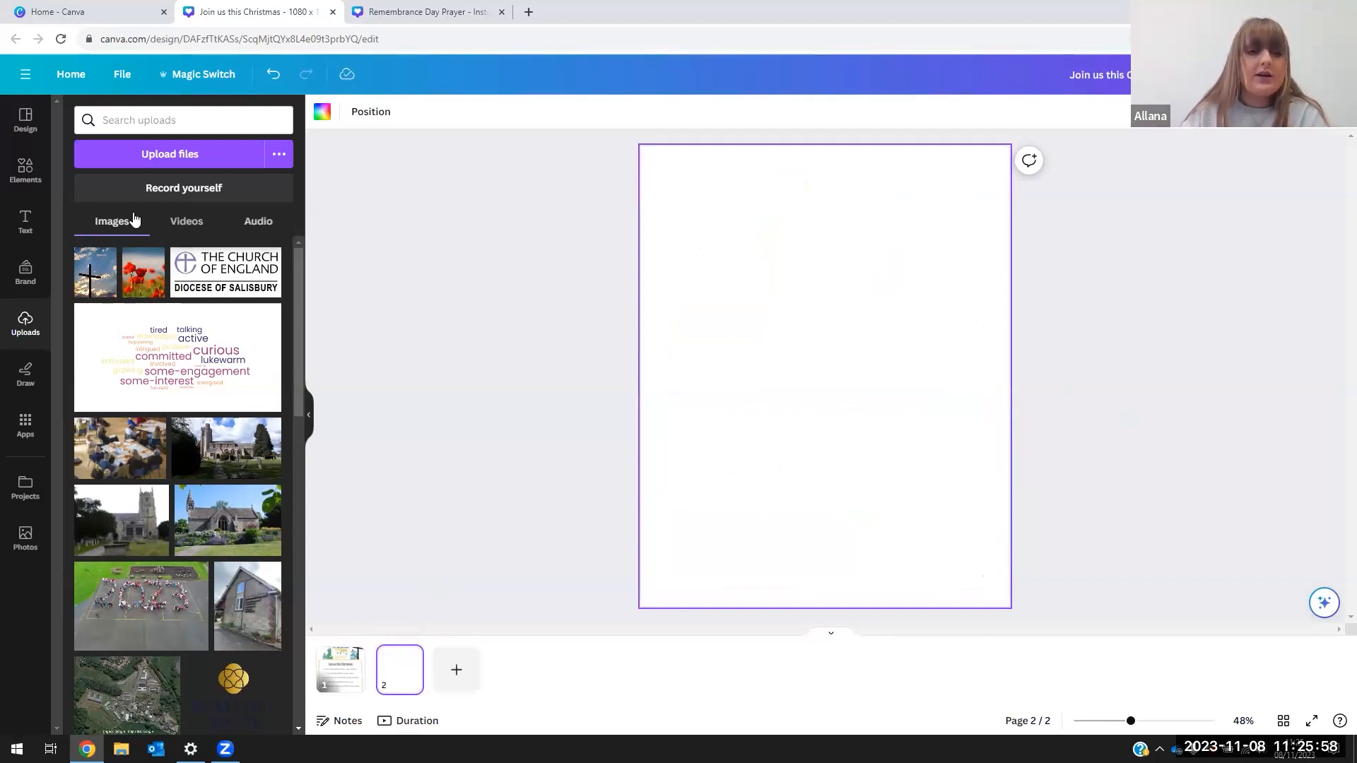
{"action": "left_click", "coordinate": [261, 222]}
{"action": "left_click_drag", "start_coordinate": [136, 266], "coordinate": [331, 636]}
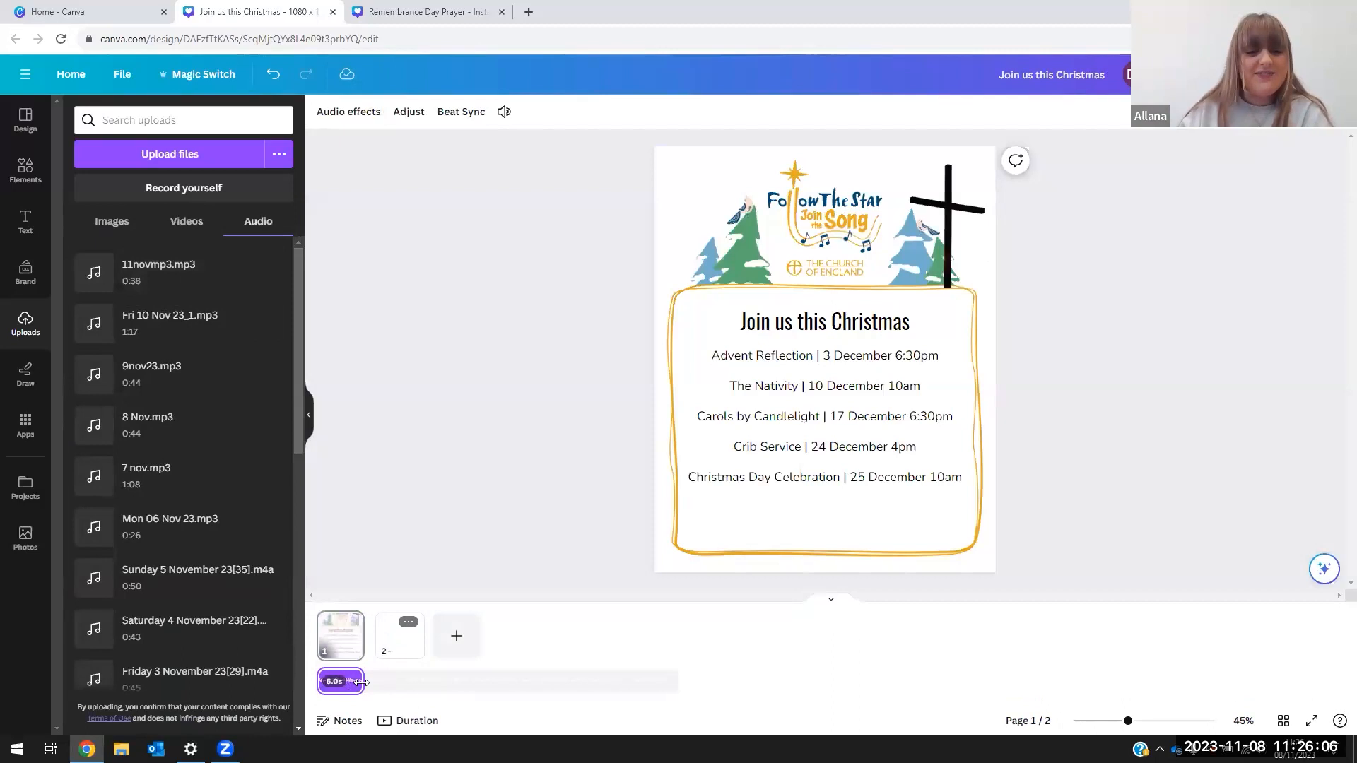
{"action": "left_click_drag", "start_coordinate": [361, 681], "coordinate": [424, 685]}
Review both pages of the design and examine its sharing and download options.
{"action": "left_click", "coordinate": [400, 636]}
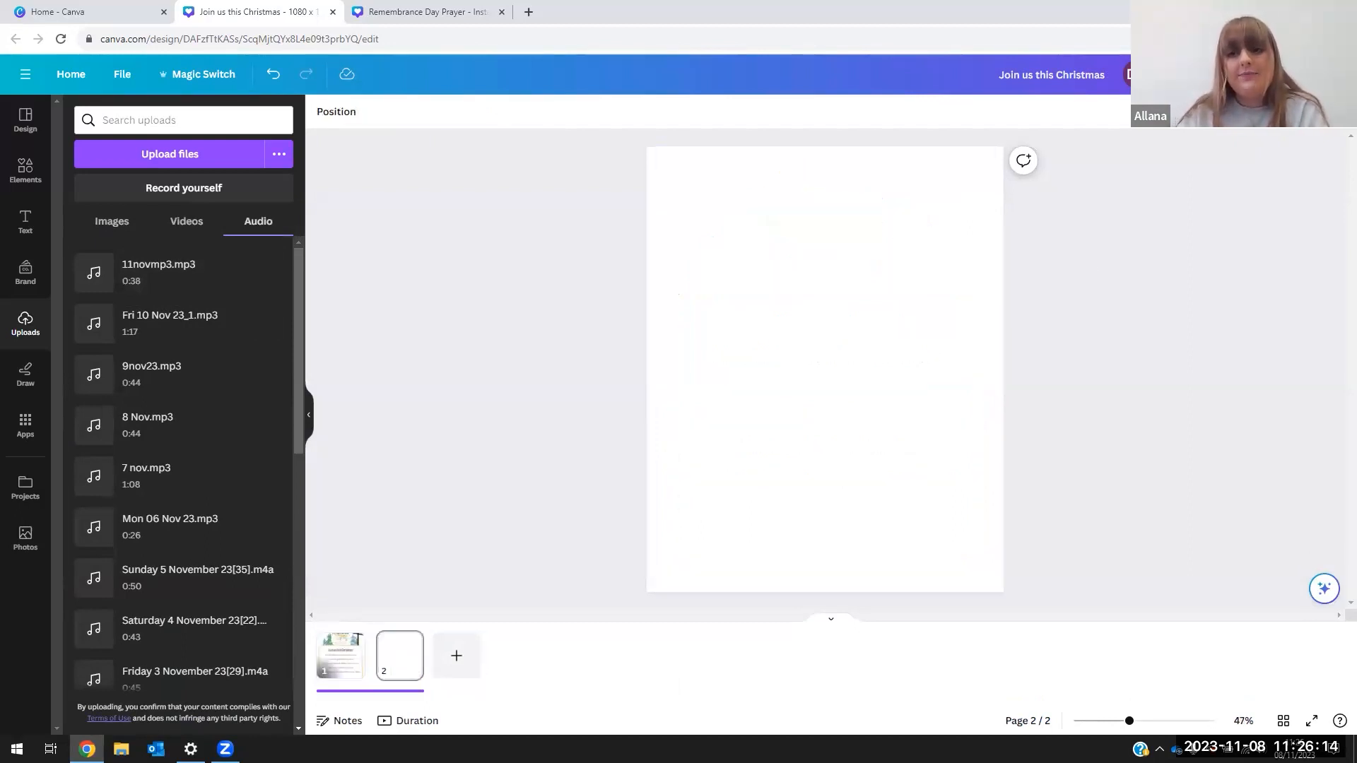
{"action": "scroll", "coordinate": [912, 327], "scroll_direction": "up", "scroll_amount": 1}
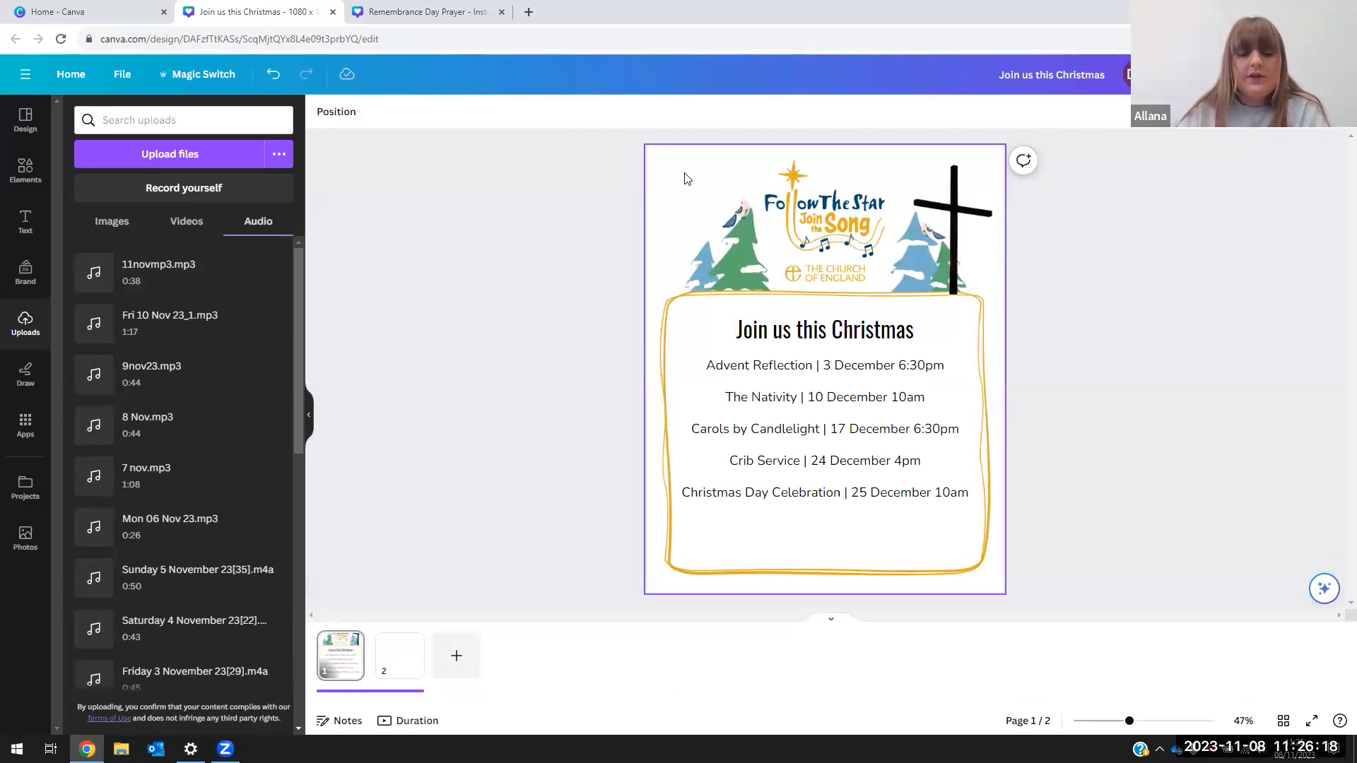
{"action": "scroll", "coordinate": [685, 176], "scroll_direction": "down", "scroll_amount": 1}
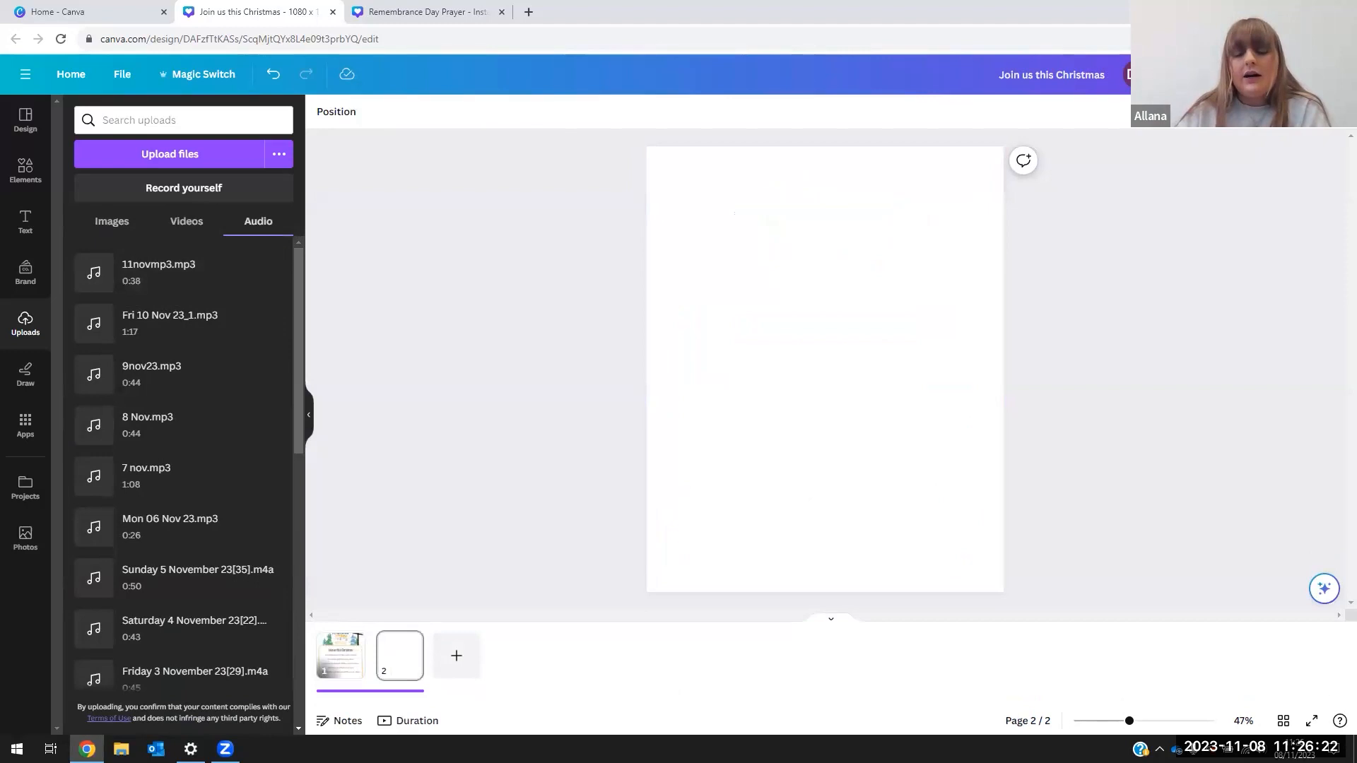
{"action": "left_click", "coordinate": [1316, 74]}
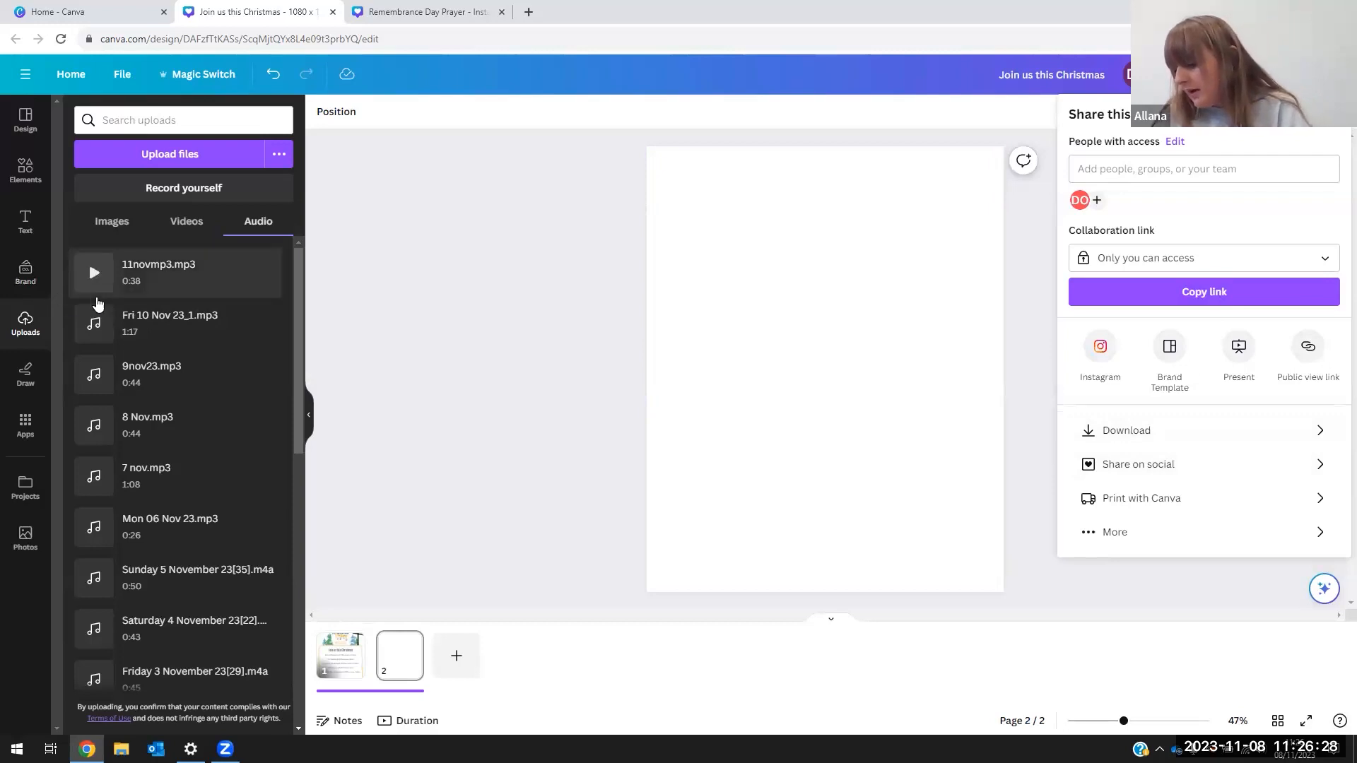
Fill page 1's background with the uploaded photo of the cross against the cloudy sky.
{"action": "left_click", "coordinate": [340, 656]}
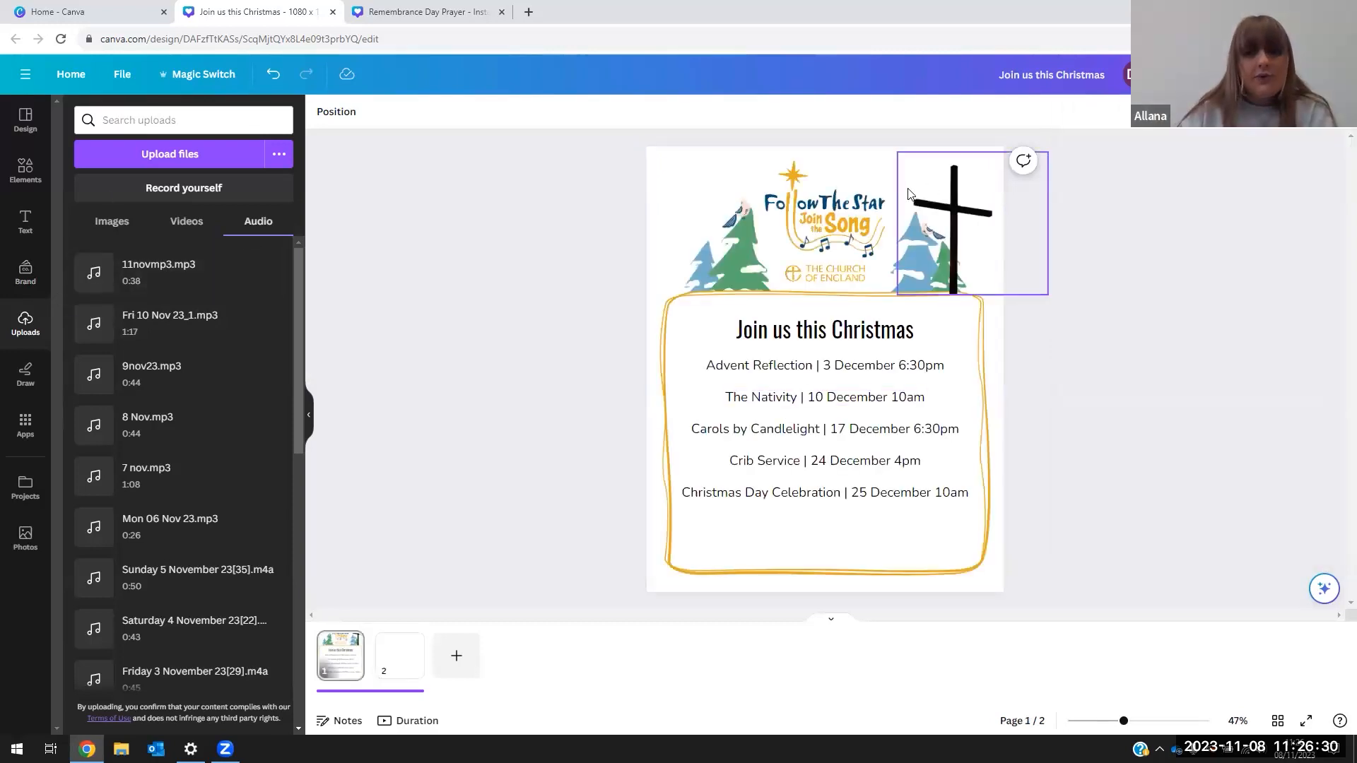
{"action": "left_click", "coordinate": [942, 207]}
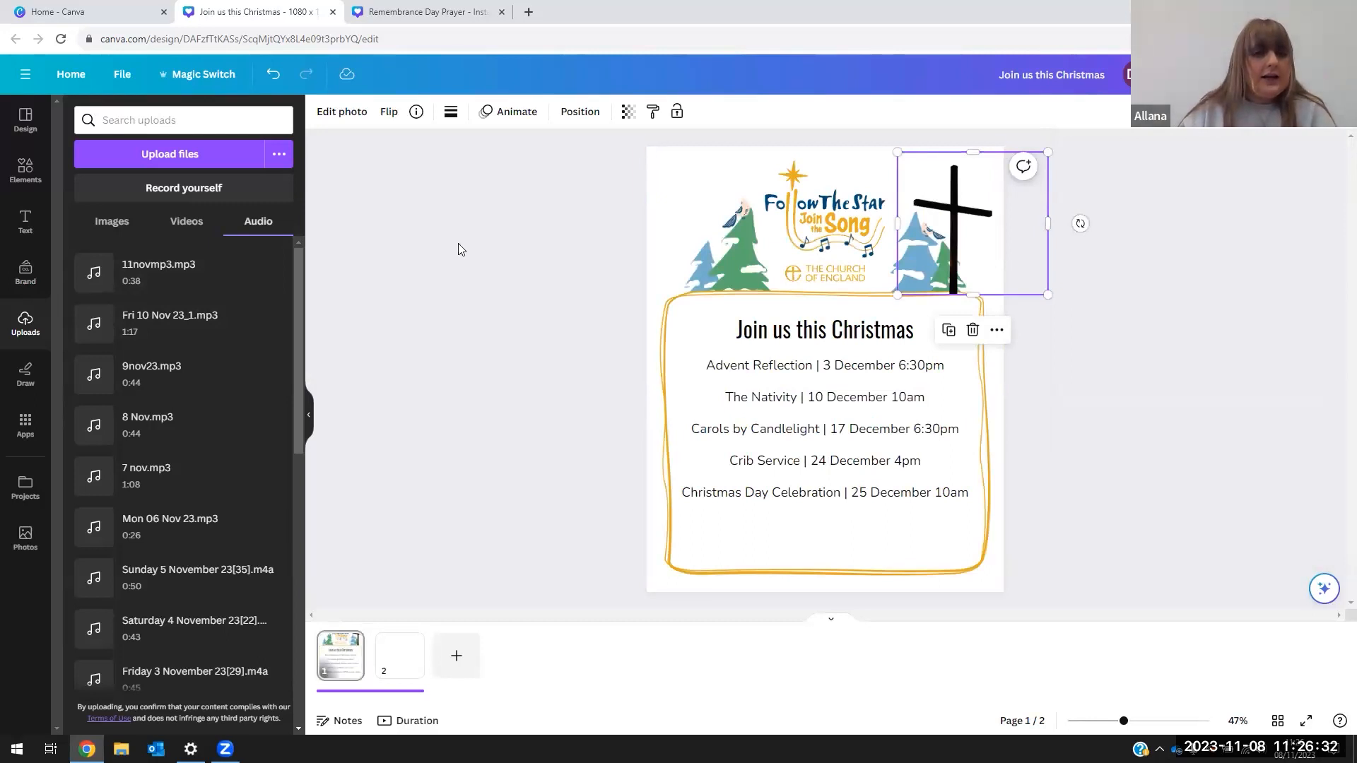
{"action": "left_click", "coordinate": [111, 221]}
{"action": "left_click_drag", "start_coordinate": [95, 272], "coordinate": [679, 360]}
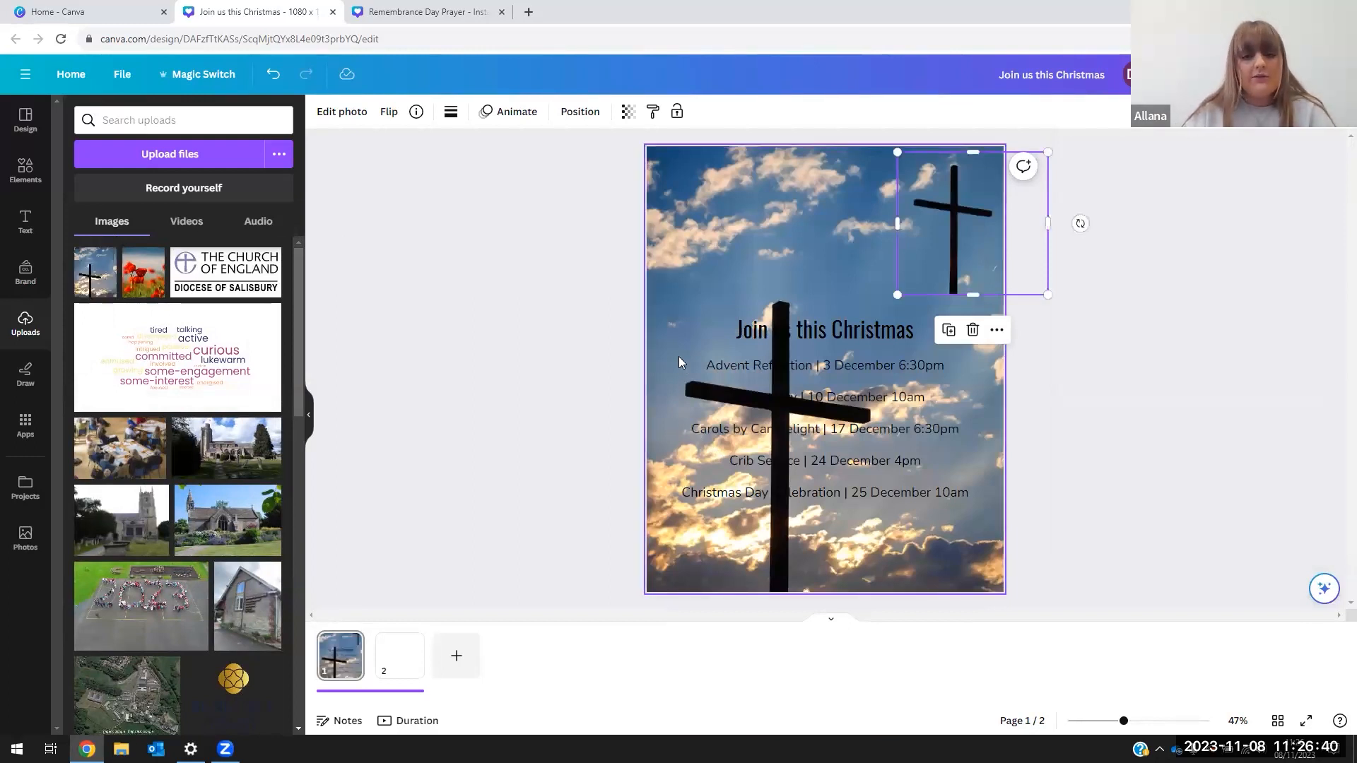
Auto-adjust the colours of page 1's background photo and set its brightness to 18.
{"action": "left_click", "coordinate": [700, 187]}
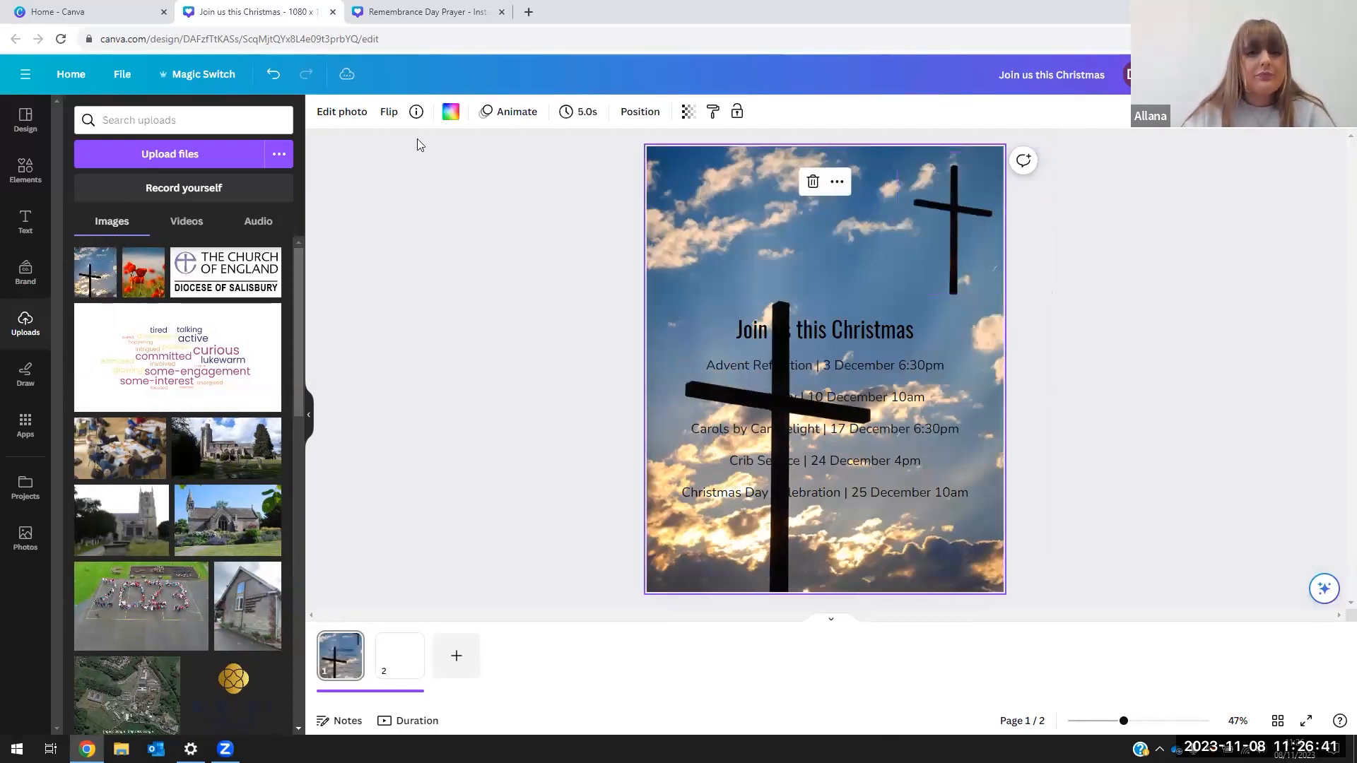
{"action": "left_click", "coordinate": [343, 112]}
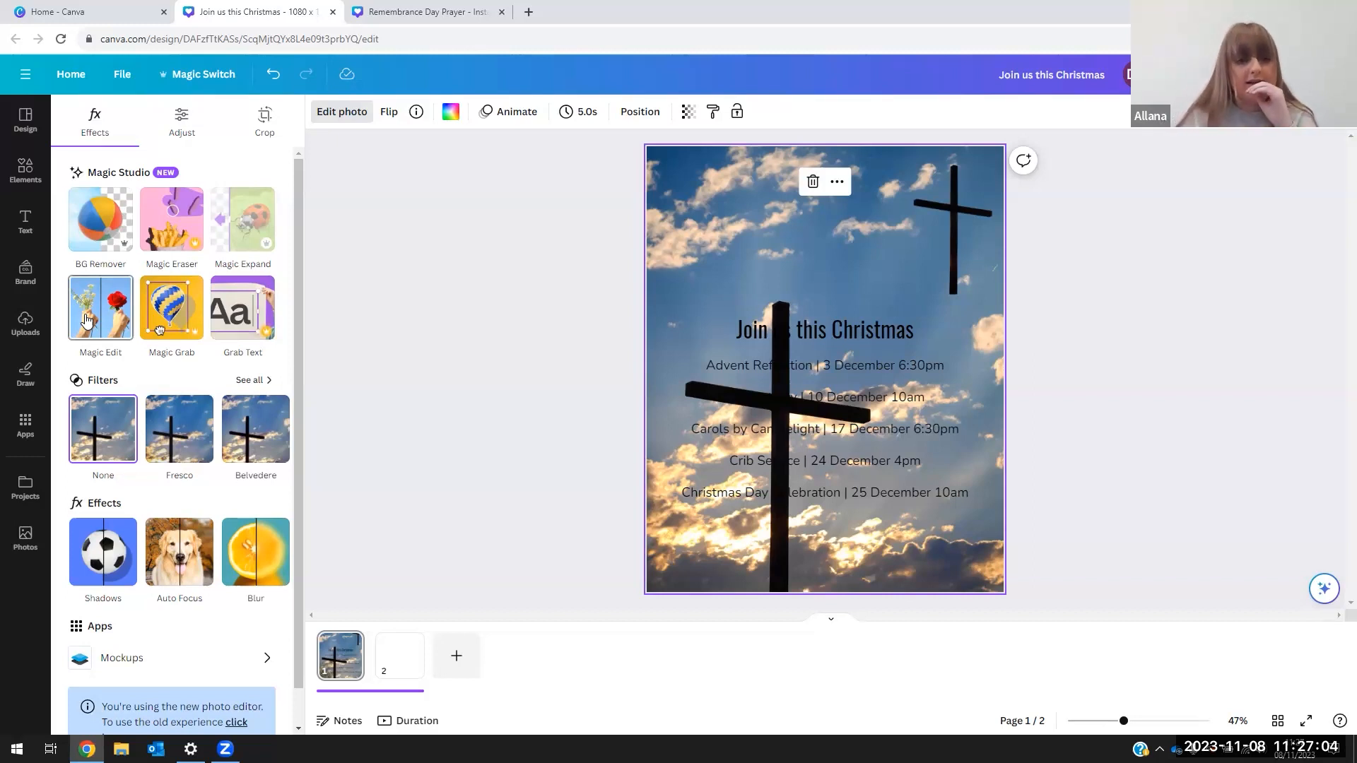
{"action": "left_click", "coordinate": [185, 126]}
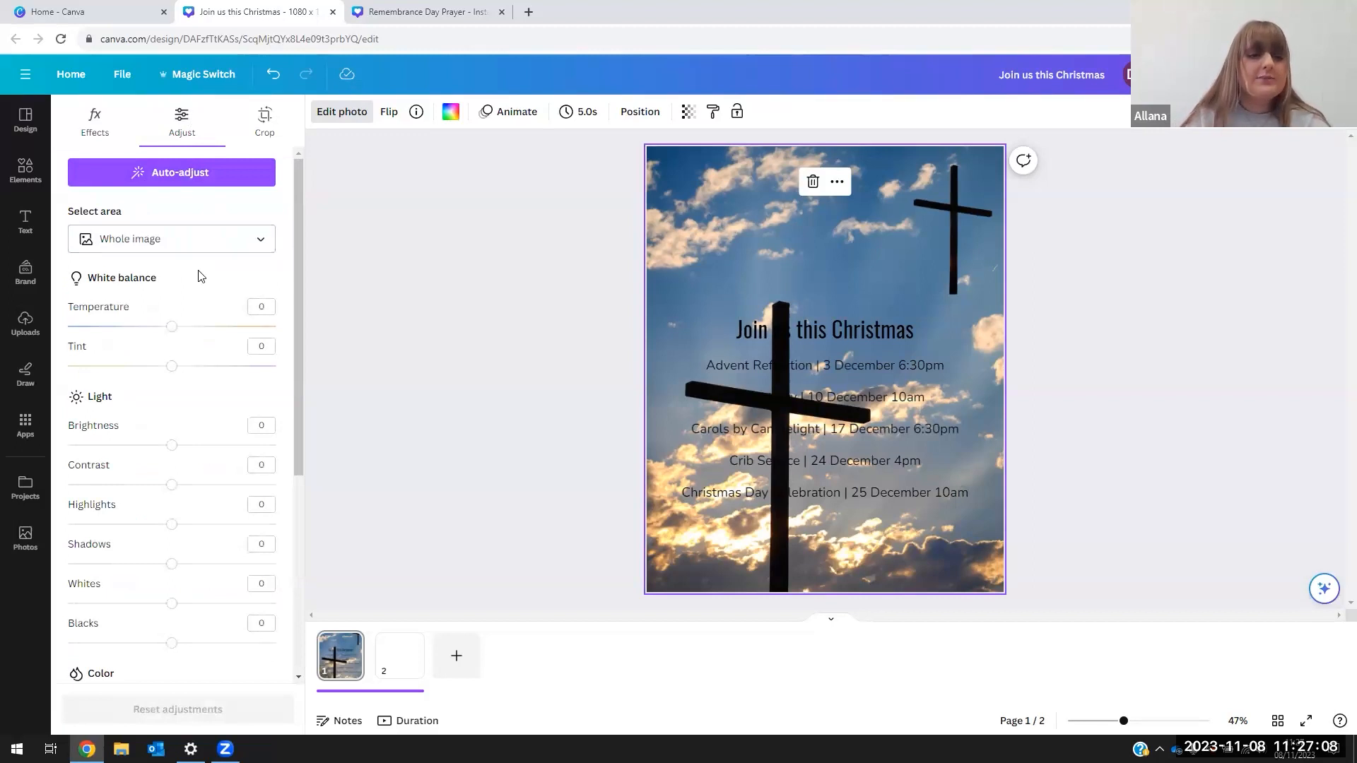
{"action": "left_click", "coordinate": [184, 180]}
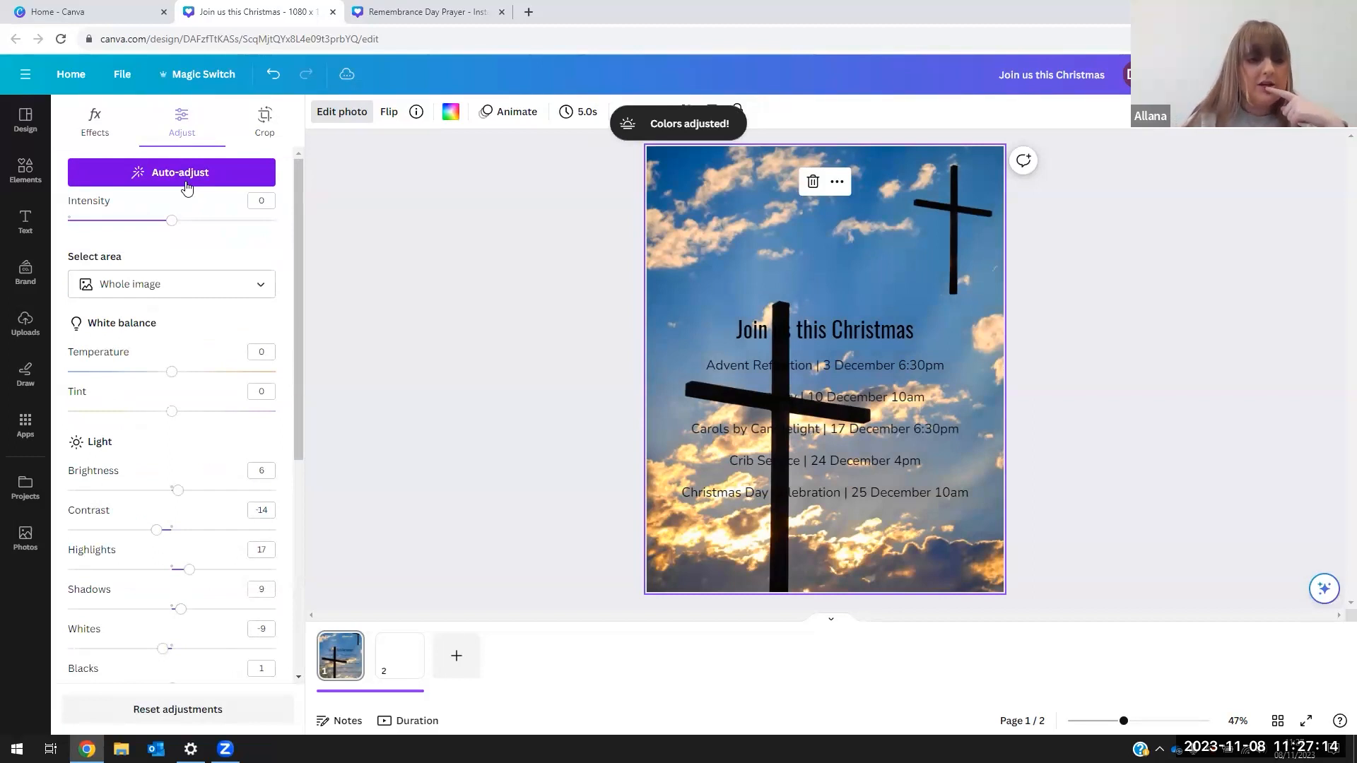
{"action": "scroll", "coordinate": [299, 237], "scroll_direction": "down", "scroll_amount": 1}
{"action": "scroll", "coordinate": [309, 262], "scroll_direction": "down", "scroll_amount": 2}
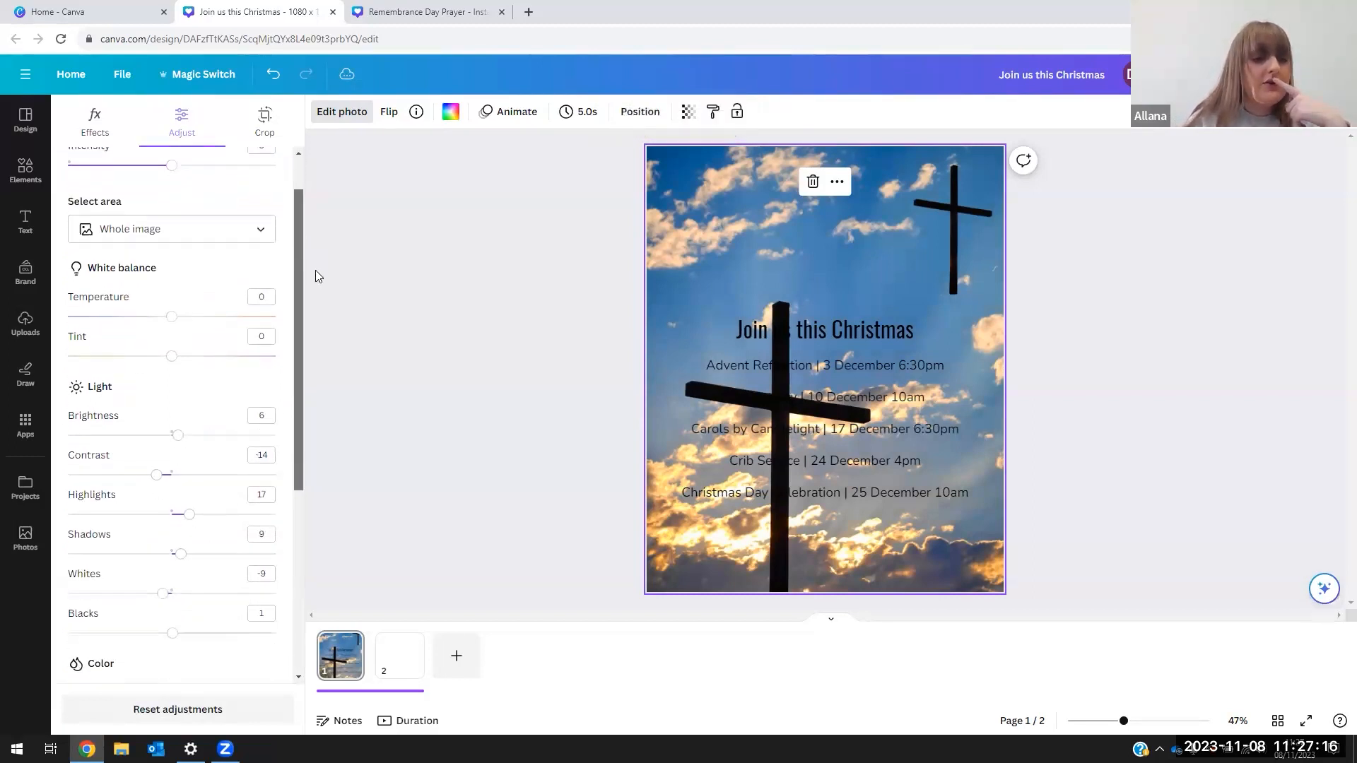
{"action": "scroll", "coordinate": [315, 297], "scroll_direction": "down", "scroll_amount": 1}
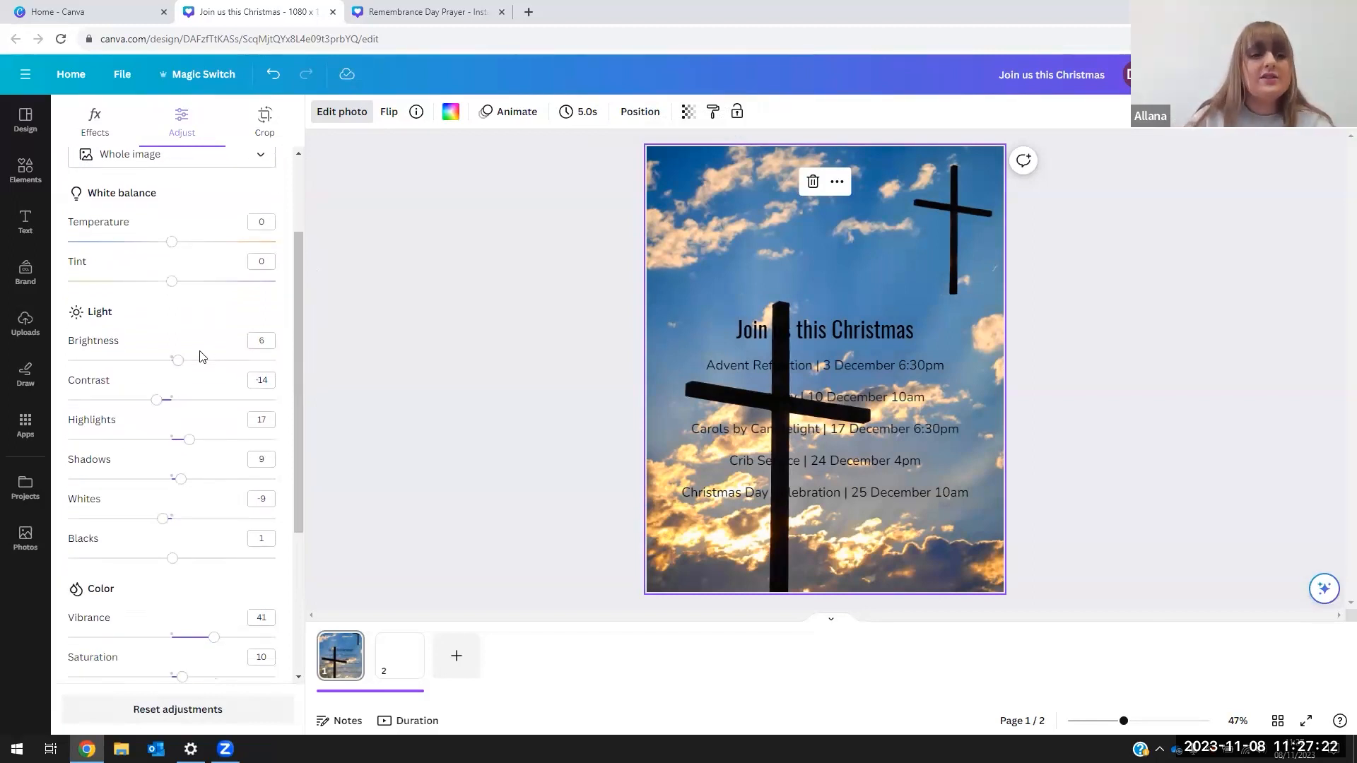
{"action": "mouse_move", "coordinate": [179, 360]}
{"action": "left_mouse_down"}
{"action": "mouse_move", "coordinate": [275, 362]}
{"action": "mouse_move", "coordinate": [190, 361]}
{"action": "left_mouse_up"}
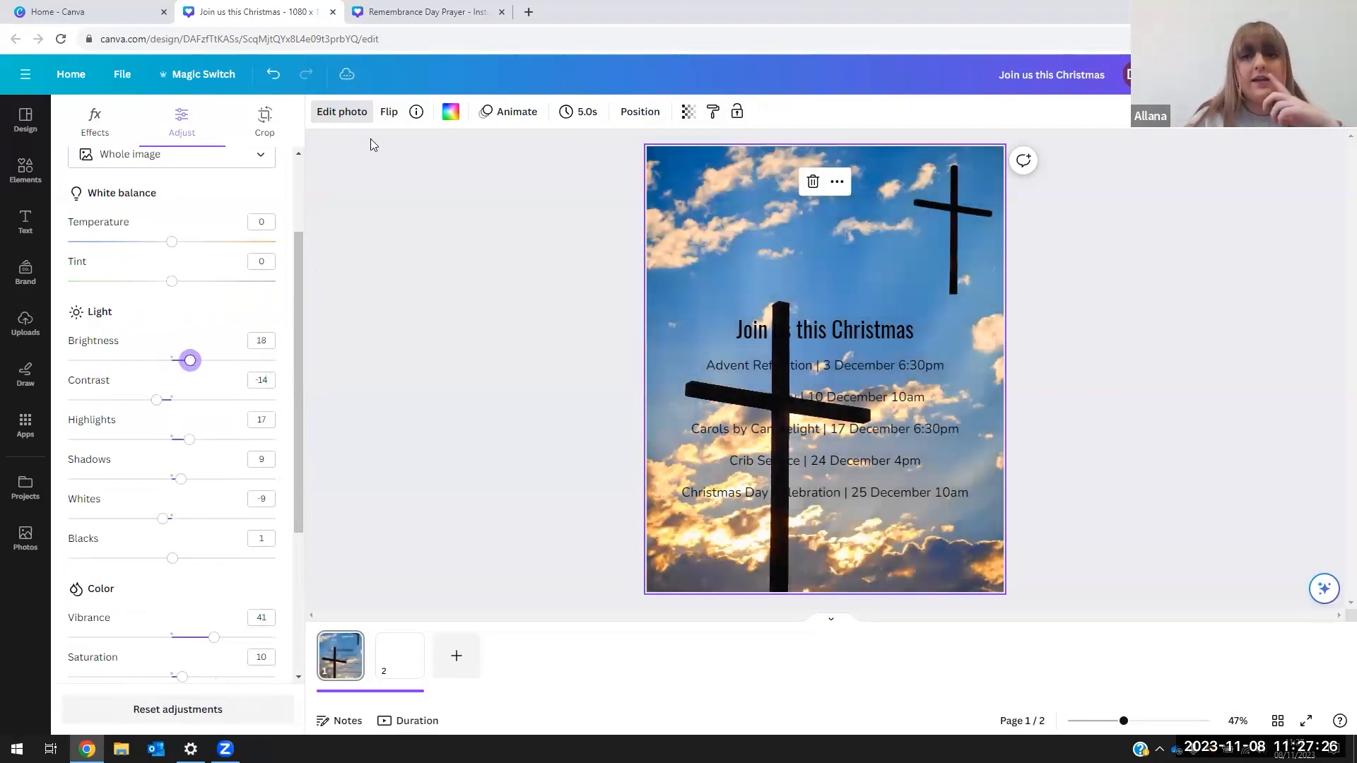
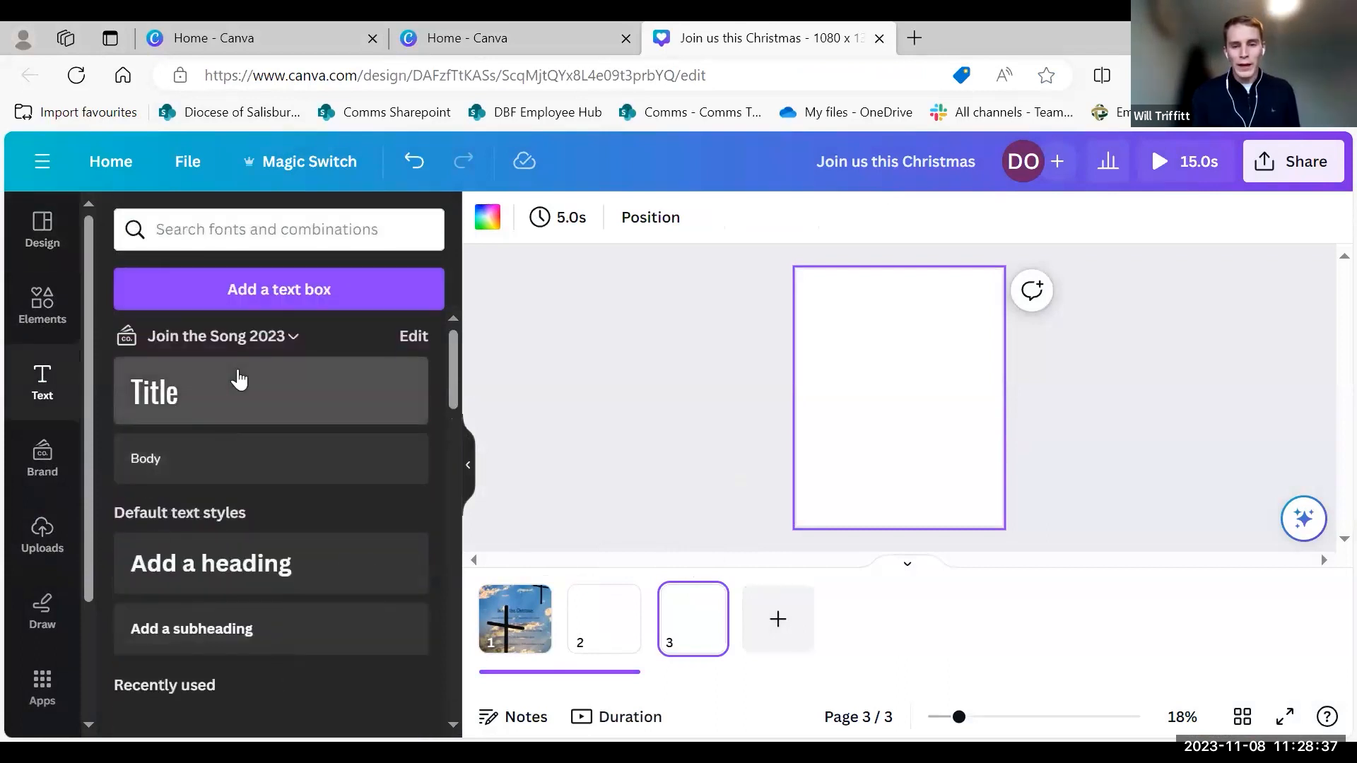
Add a Title text from the Join the Song 2023 brand kit to page 3 and apply the Neon effect.
{"action": "left_click", "coordinate": [239, 380]}
{"action": "left_click_drag", "start_coordinate": [891, 391], "coordinate": [792, 345]}
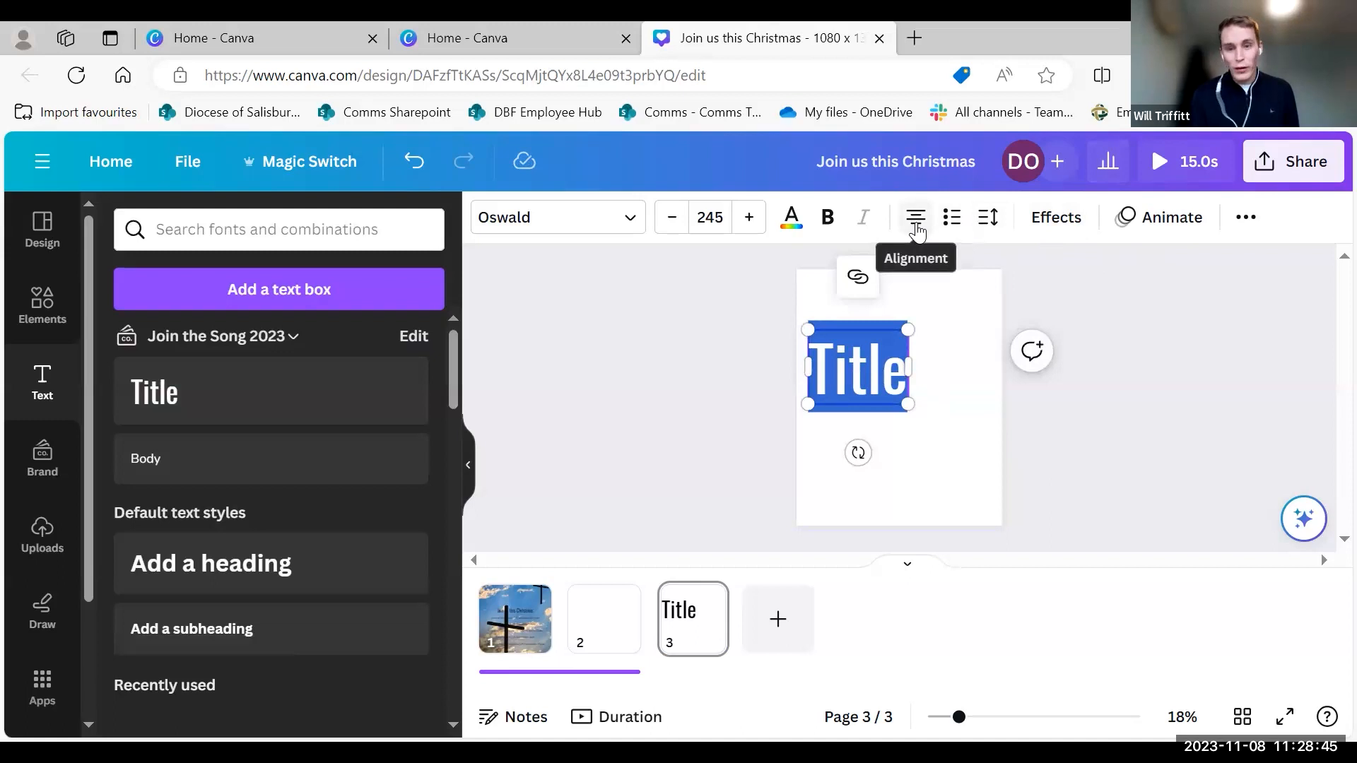
{"action": "left_click", "coordinate": [1072, 219]}
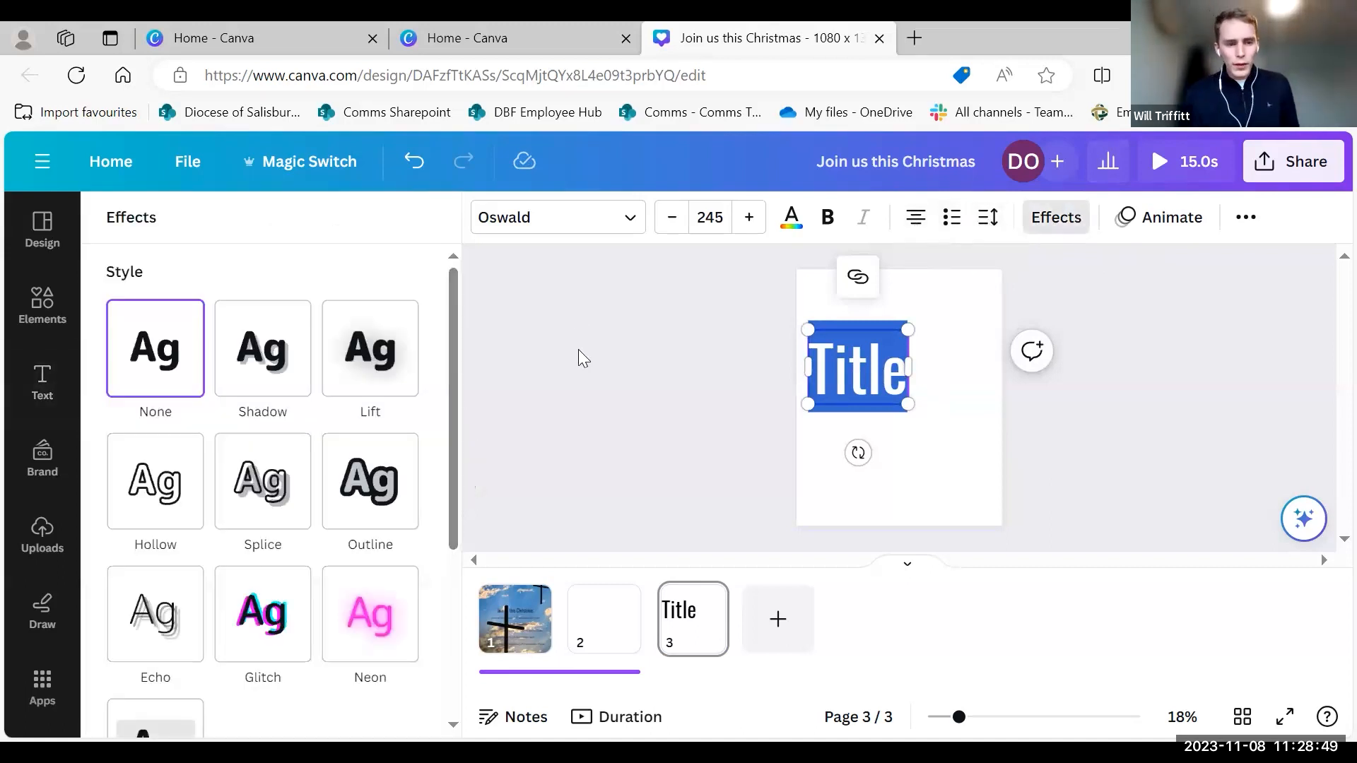
{"action": "scroll", "coordinate": [362, 483], "scroll_direction": "down", "scroll_amount": 1}
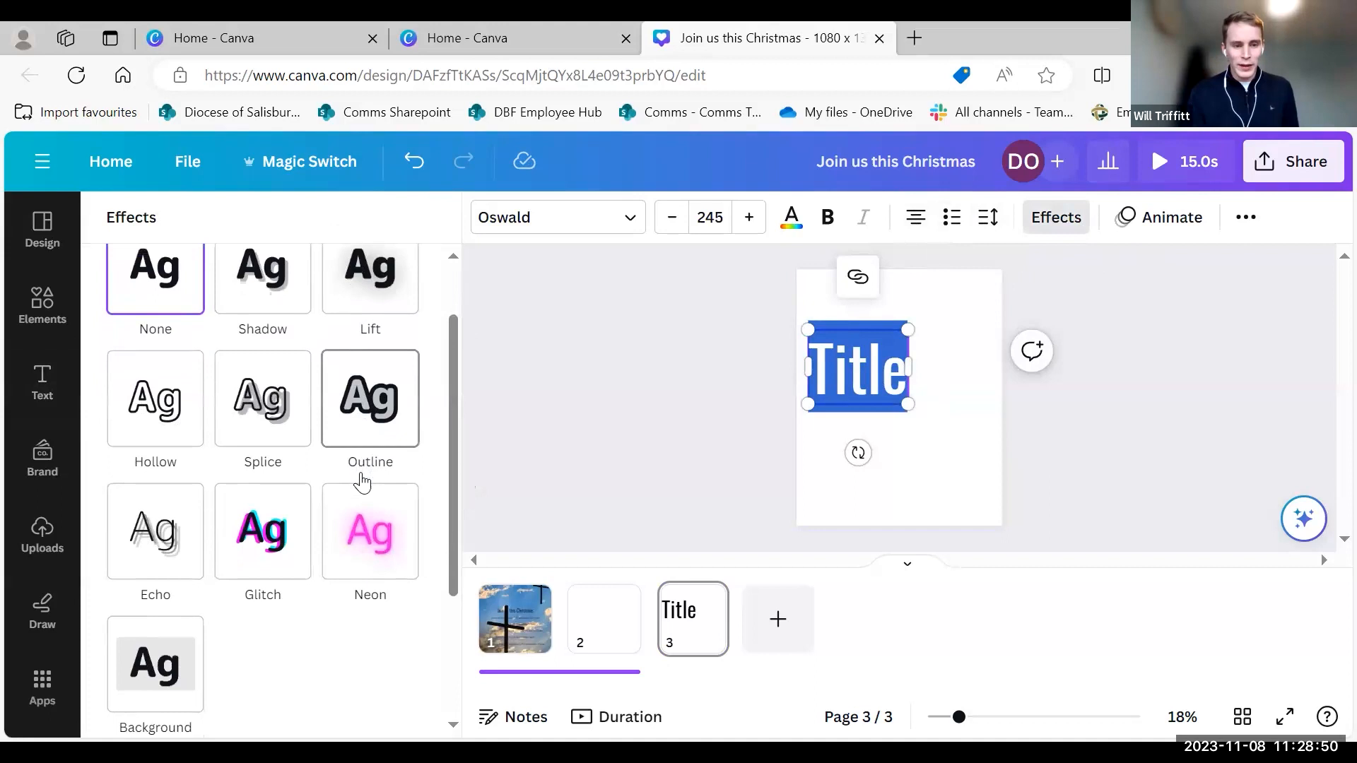
{"action": "left_click", "coordinate": [400, 547]}
{"action": "left_click", "coordinate": [906, 461]}
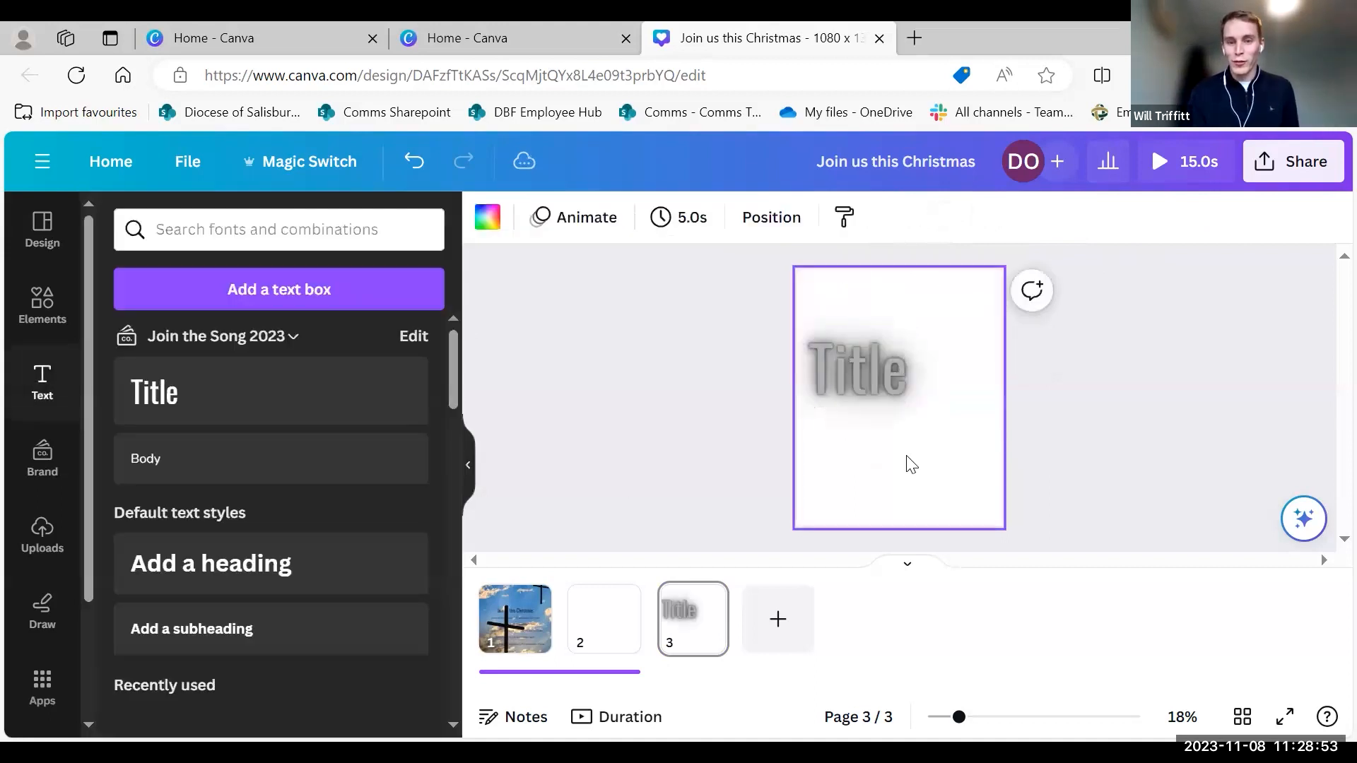
Recolour the Title text with the brand palette's red #e55445.
{"action": "left_click", "coordinate": [885, 370]}
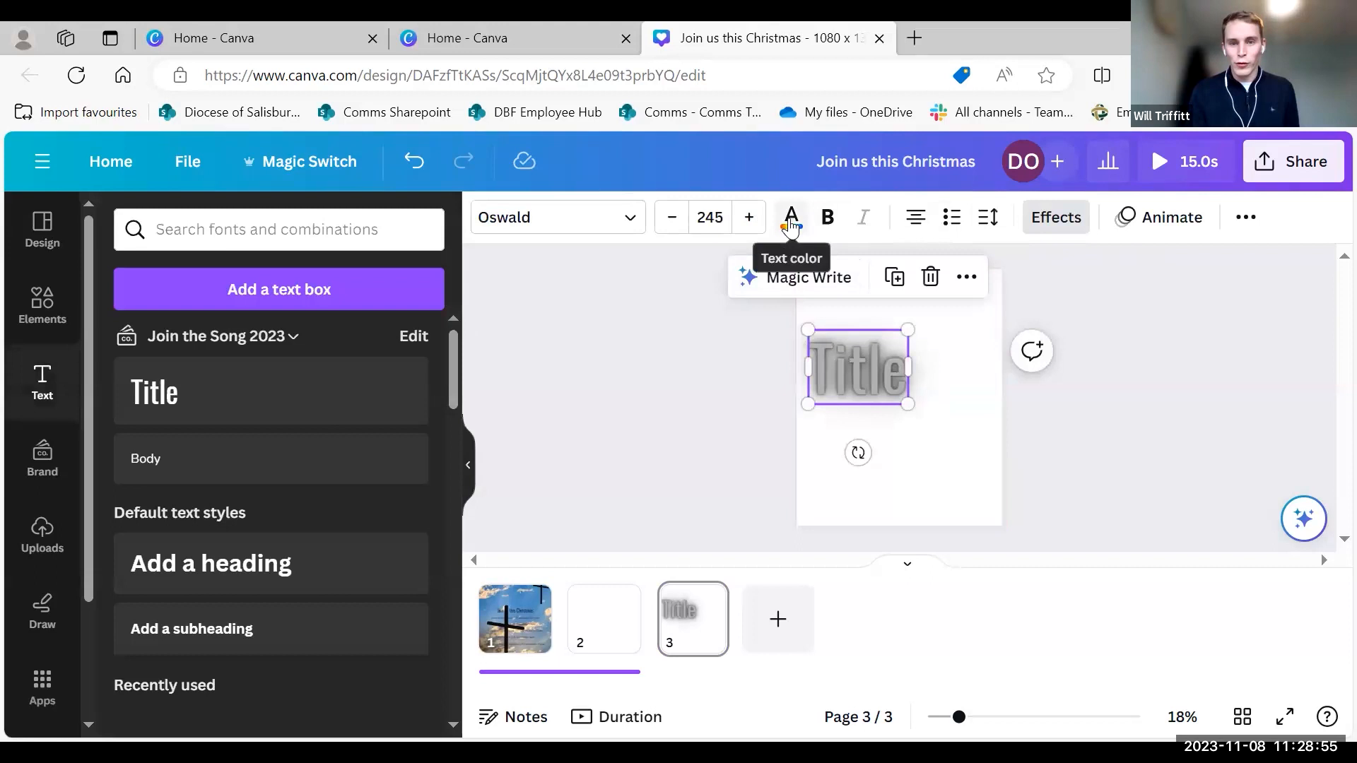
{"action": "left_click", "coordinate": [792, 219]}
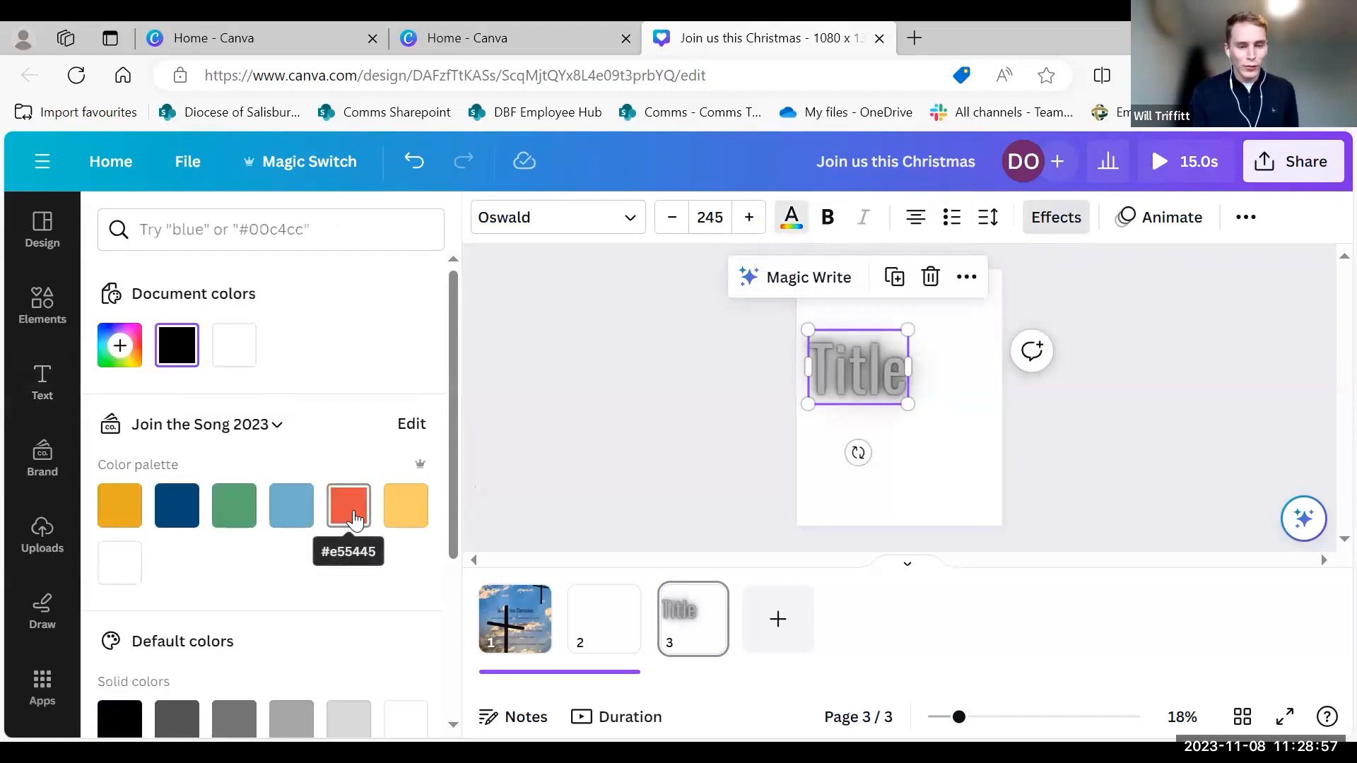
{"action": "left_click", "coordinate": [361, 489]}
{"action": "left_click", "coordinate": [945, 465]}
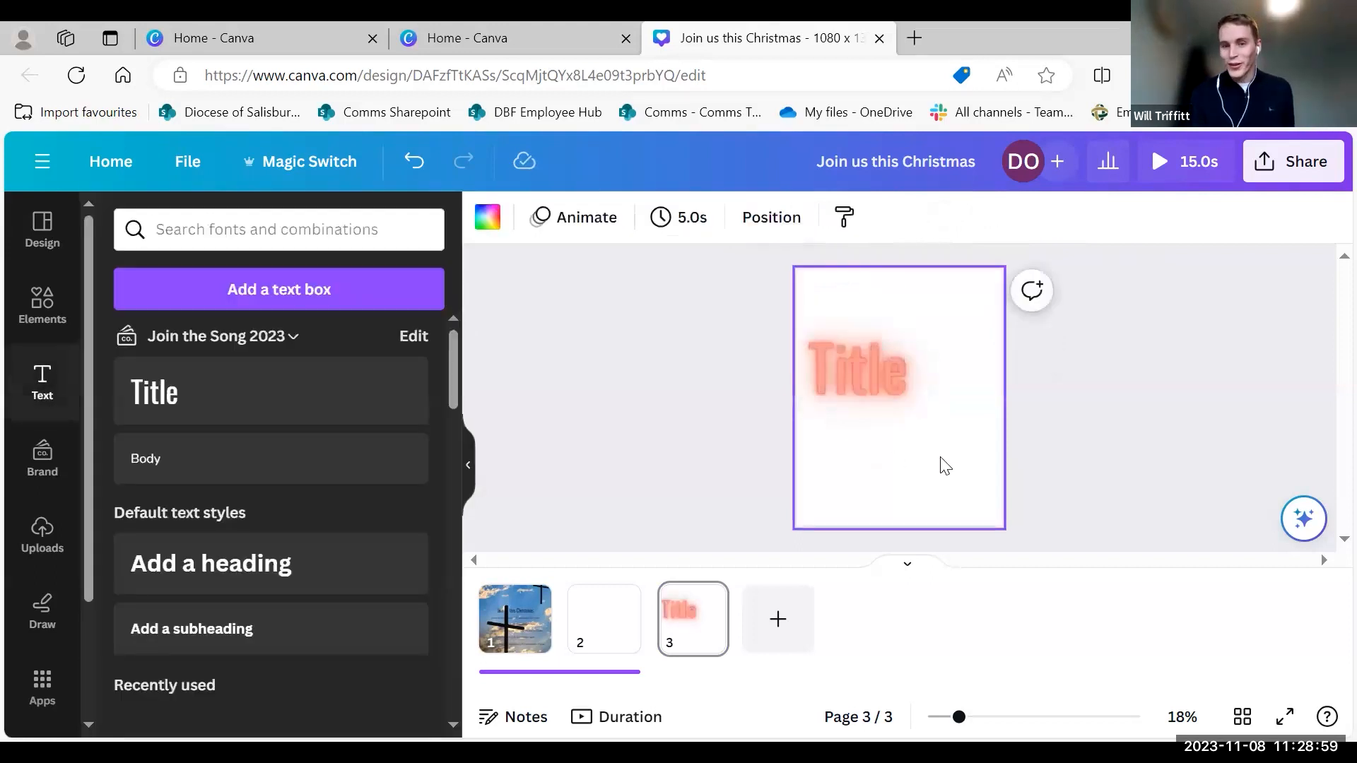
Examine the Title's text effect styles, neon intensity and shape options, and deselect the text.
{"action": "left_click", "coordinate": [857, 390]}
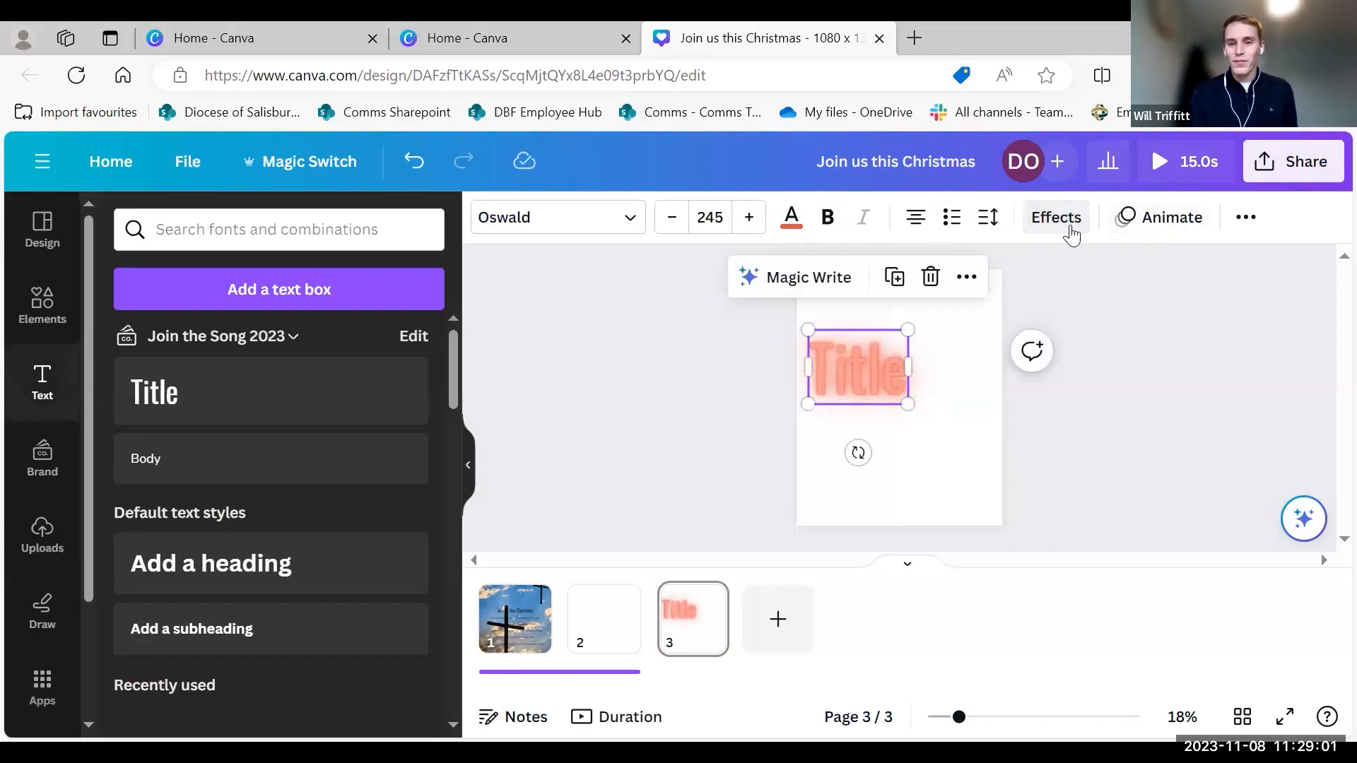
{"action": "left_click", "coordinate": [1070, 227]}
{"action": "scroll", "coordinate": [367, 526], "scroll_direction": "down", "scroll_amount": 3}
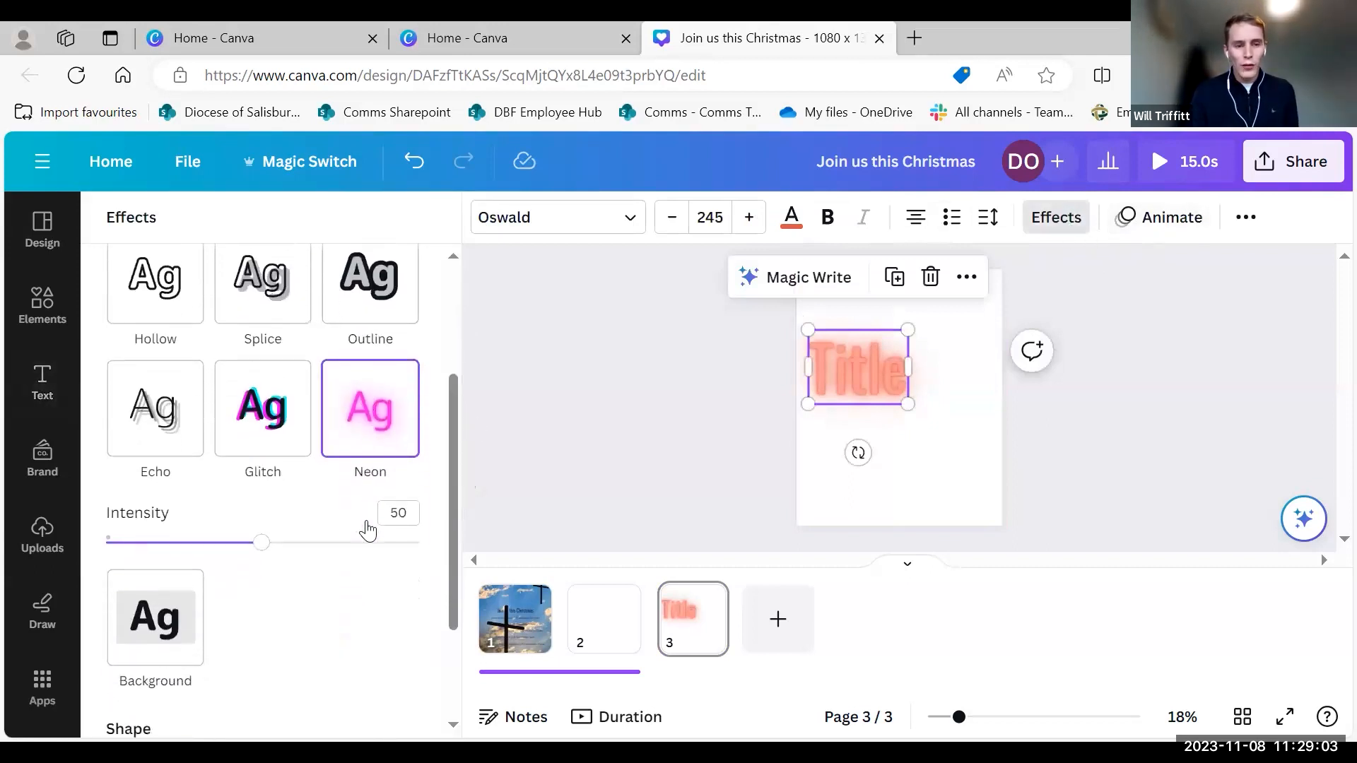
{"action": "scroll", "coordinate": [317, 634], "scroll_direction": "down", "scroll_amount": 2}
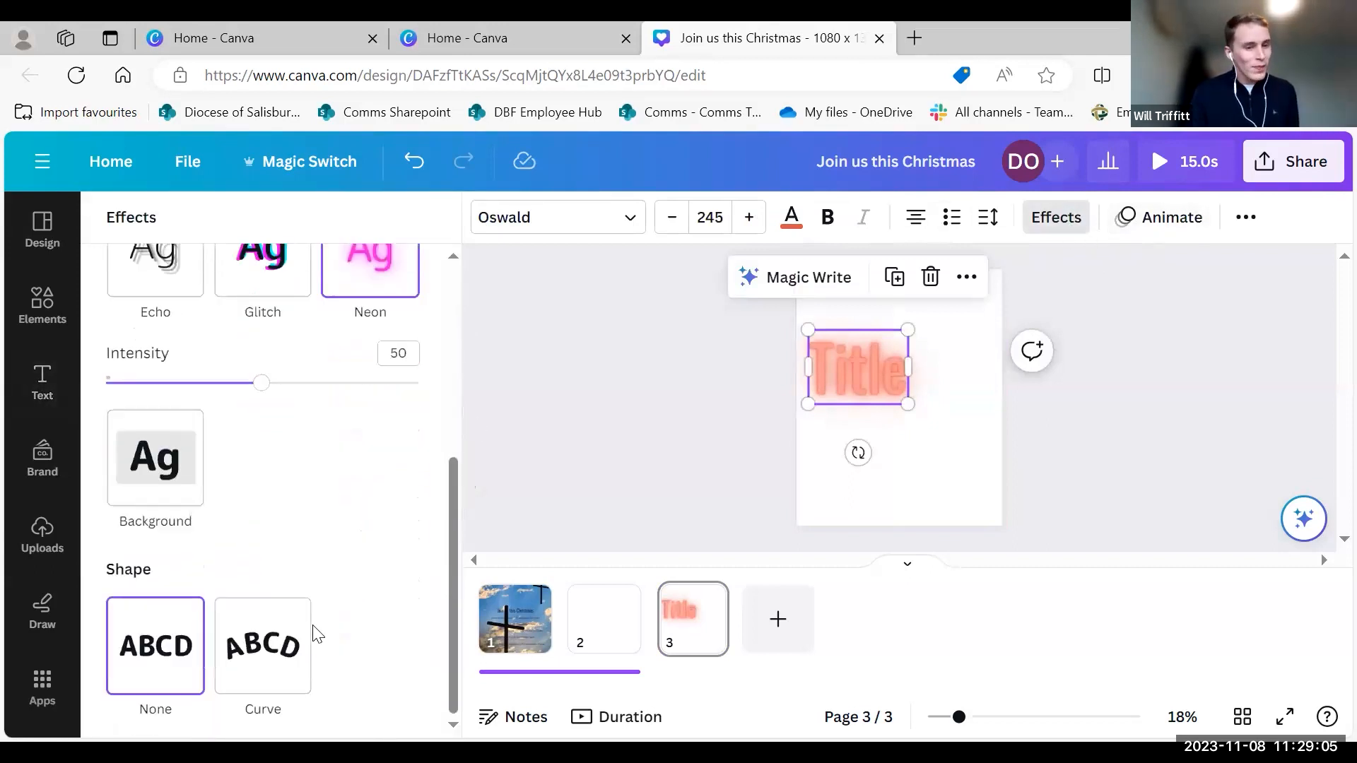
{"action": "scroll", "coordinate": [316, 634], "scroll_direction": "up", "scroll_amount": 5}
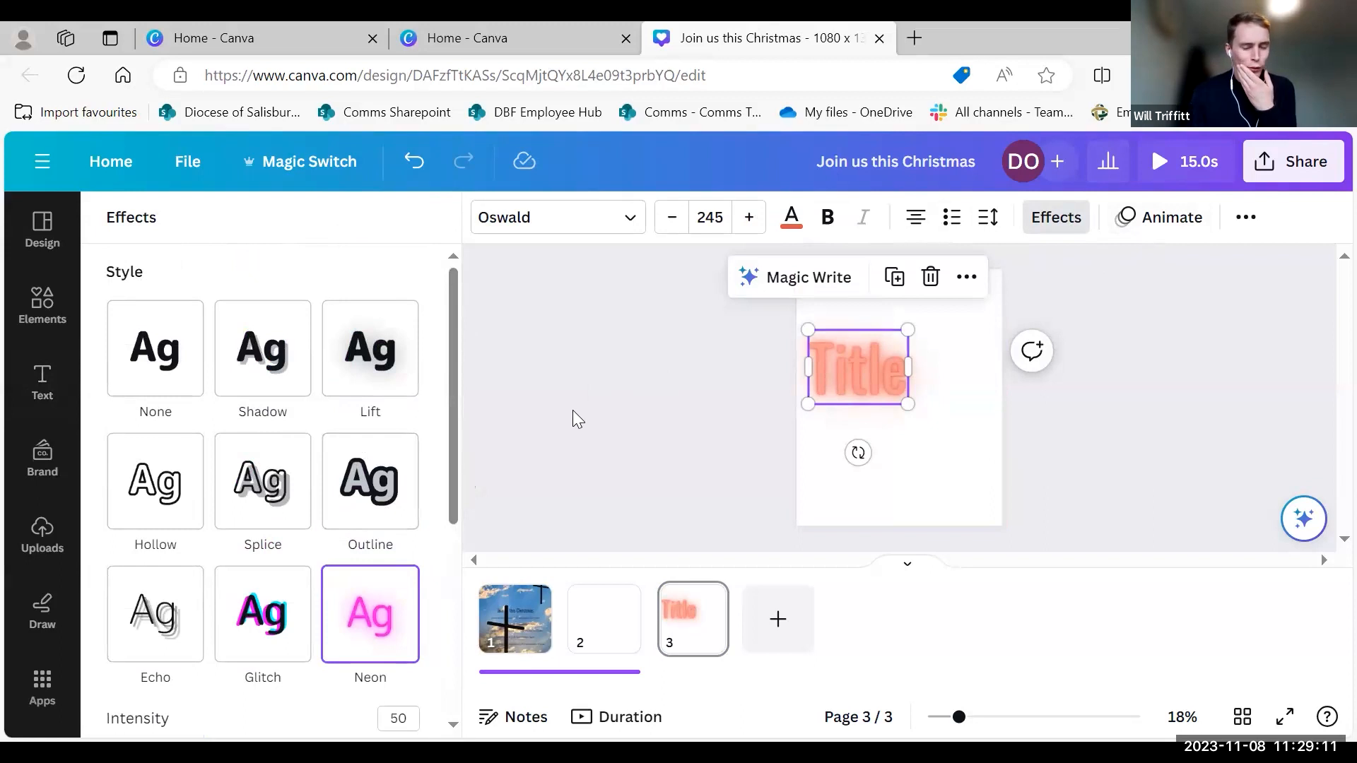
{"action": "left_click", "coordinate": [712, 378]}
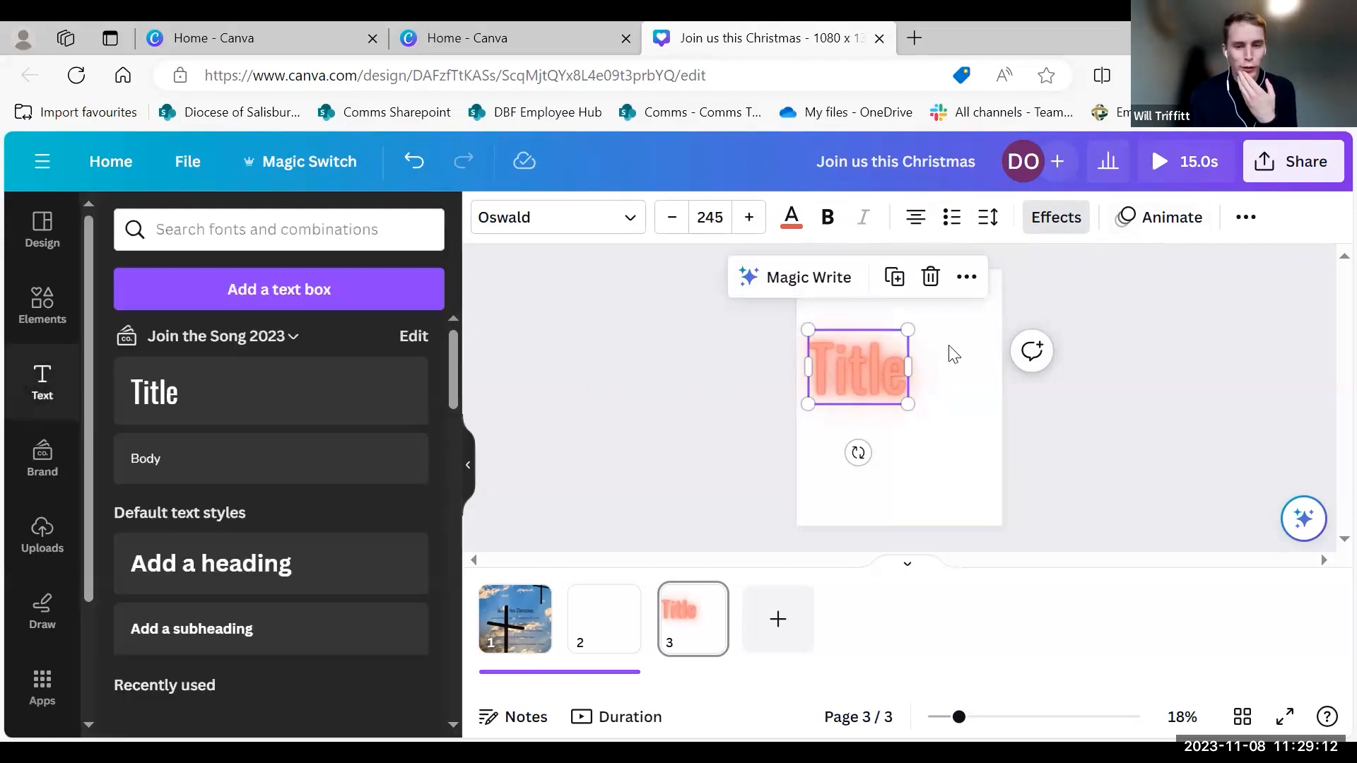
{"action": "left_click", "coordinate": [1079, 330]}
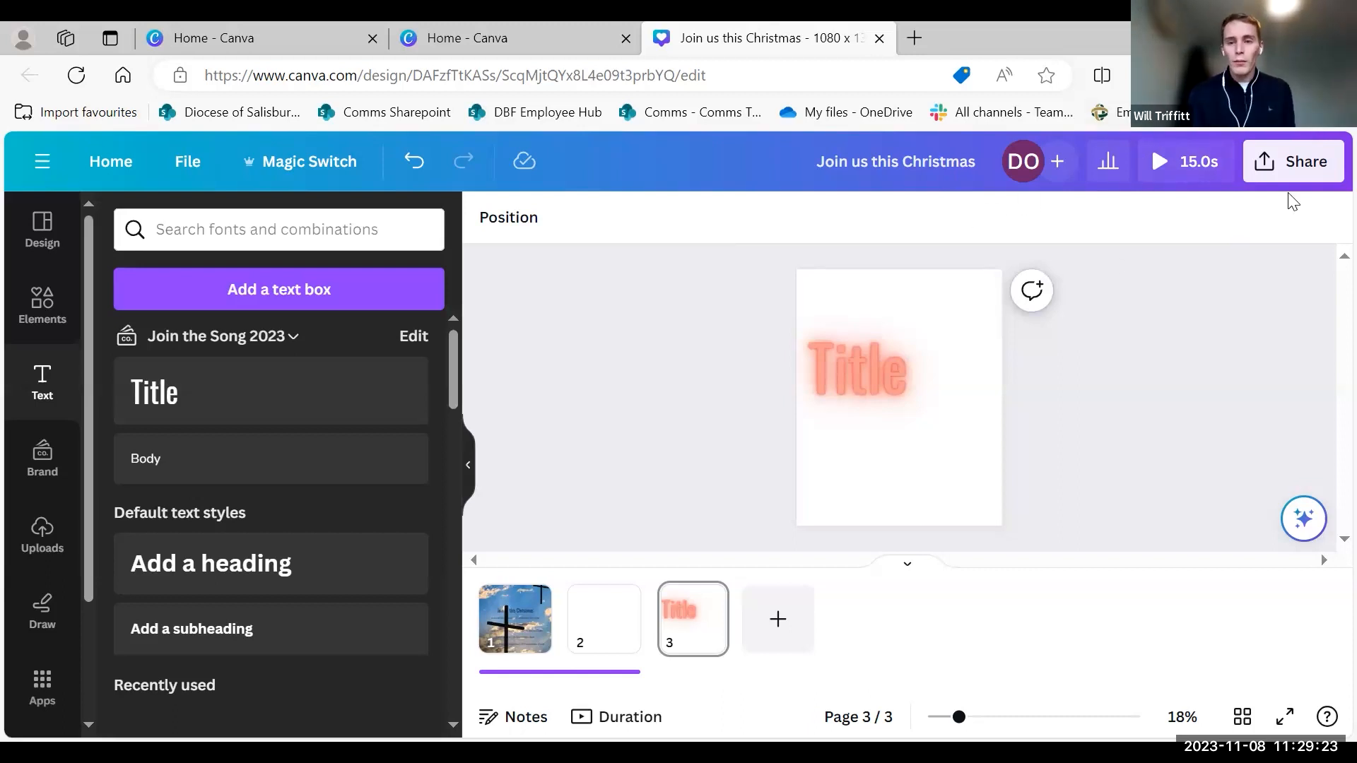
Return to the home page and create a blank Presentation (16:9) design, declining to open it in the Canva app.
{"action": "left_click", "coordinate": [187, 188]}
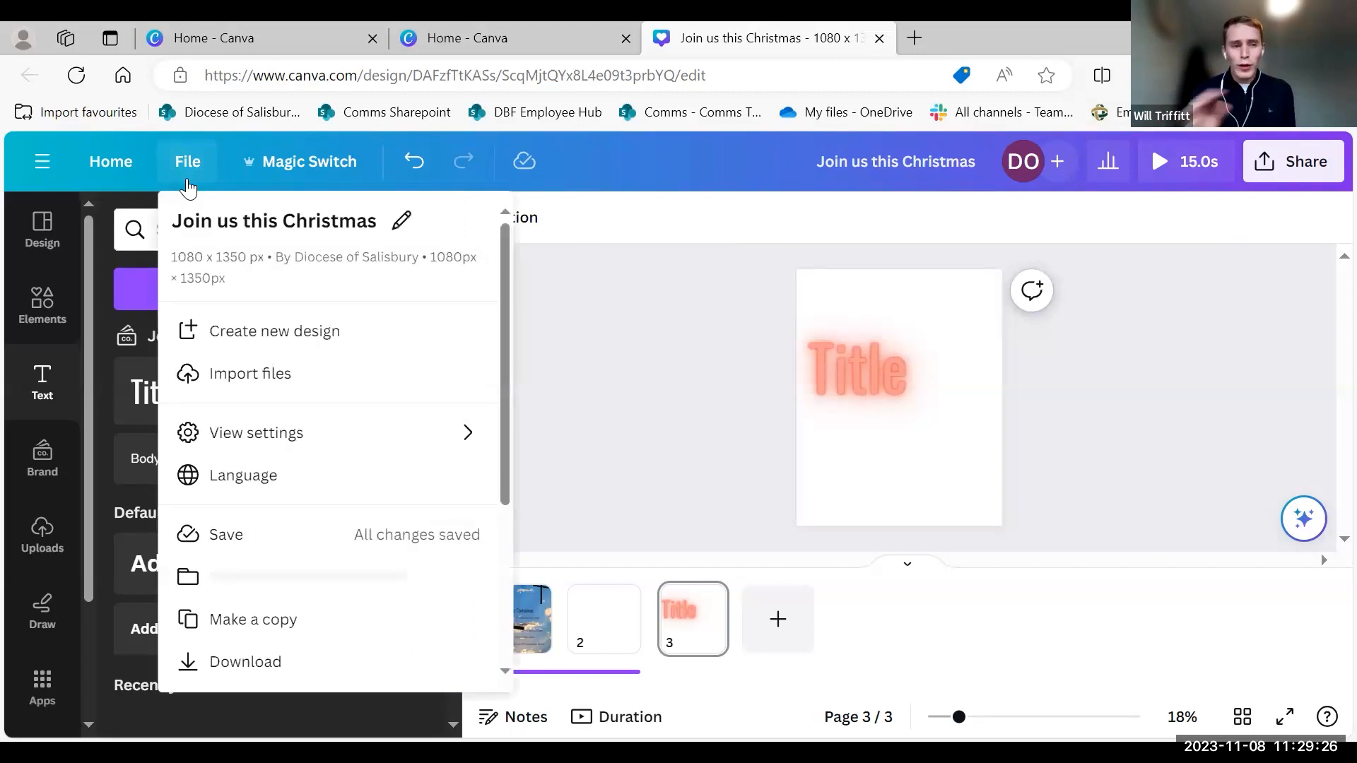
{"action": "left_click", "coordinate": [725, 323]}
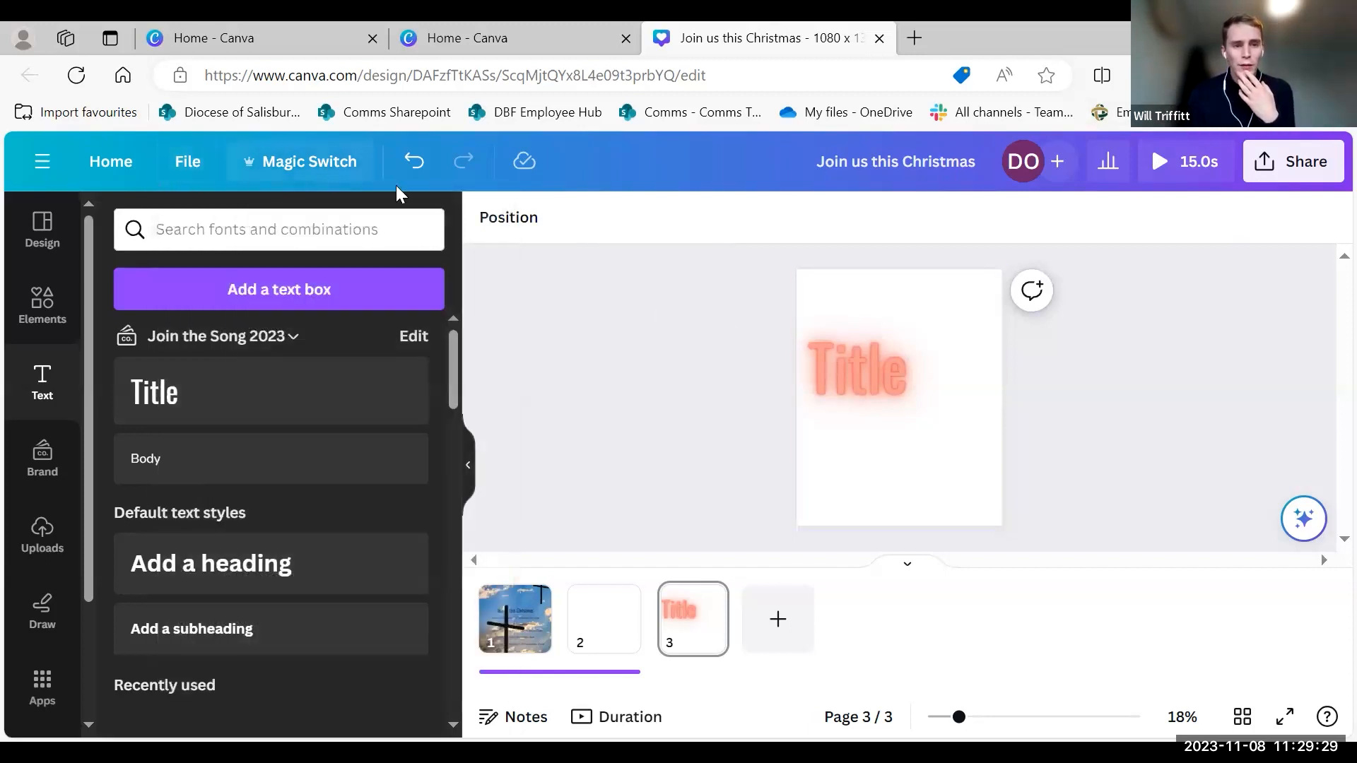
{"action": "left_click", "coordinate": [119, 171]}
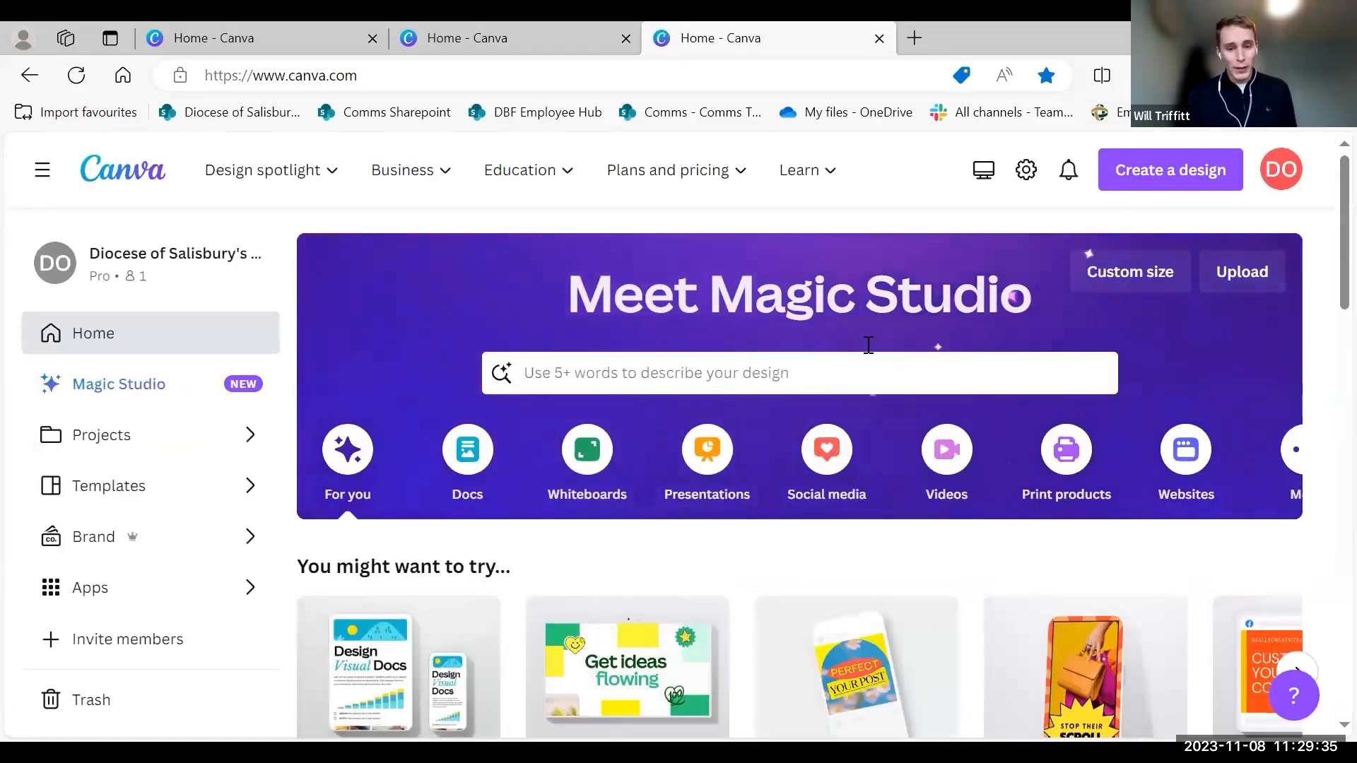
{"action": "left_click", "coordinate": [1143, 173]}
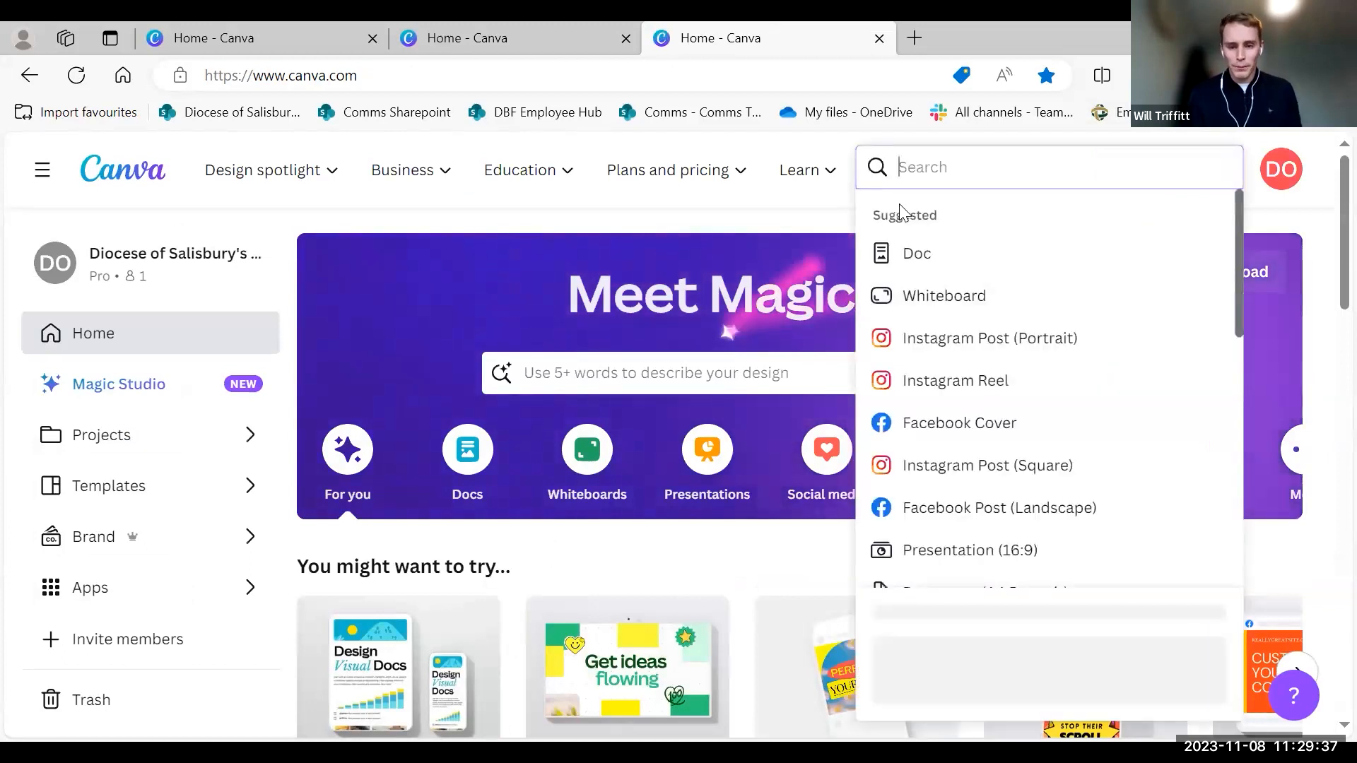
{"action": "type", "text": "prese"}
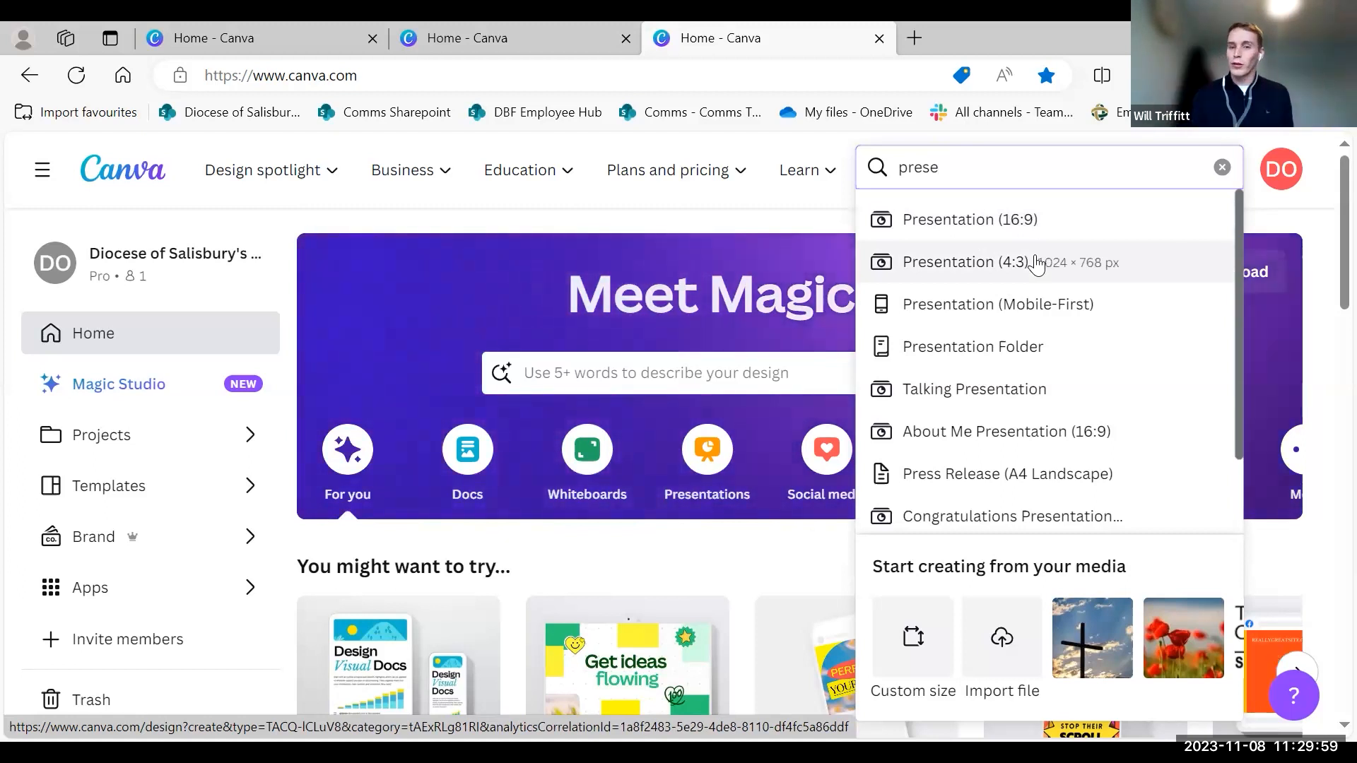
{"action": "left_click", "coordinate": [1041, 228]}
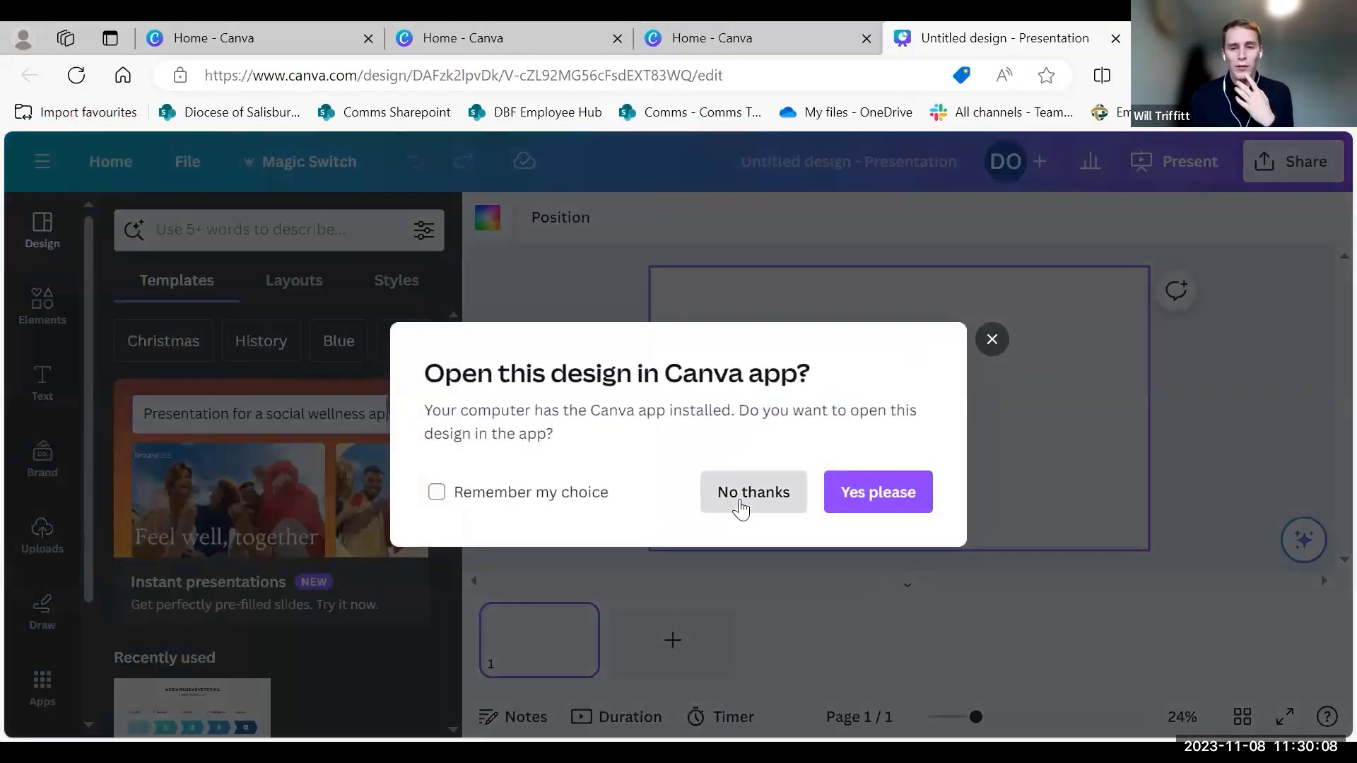
{"action": "left_click", "coordinate": [740, 509]}
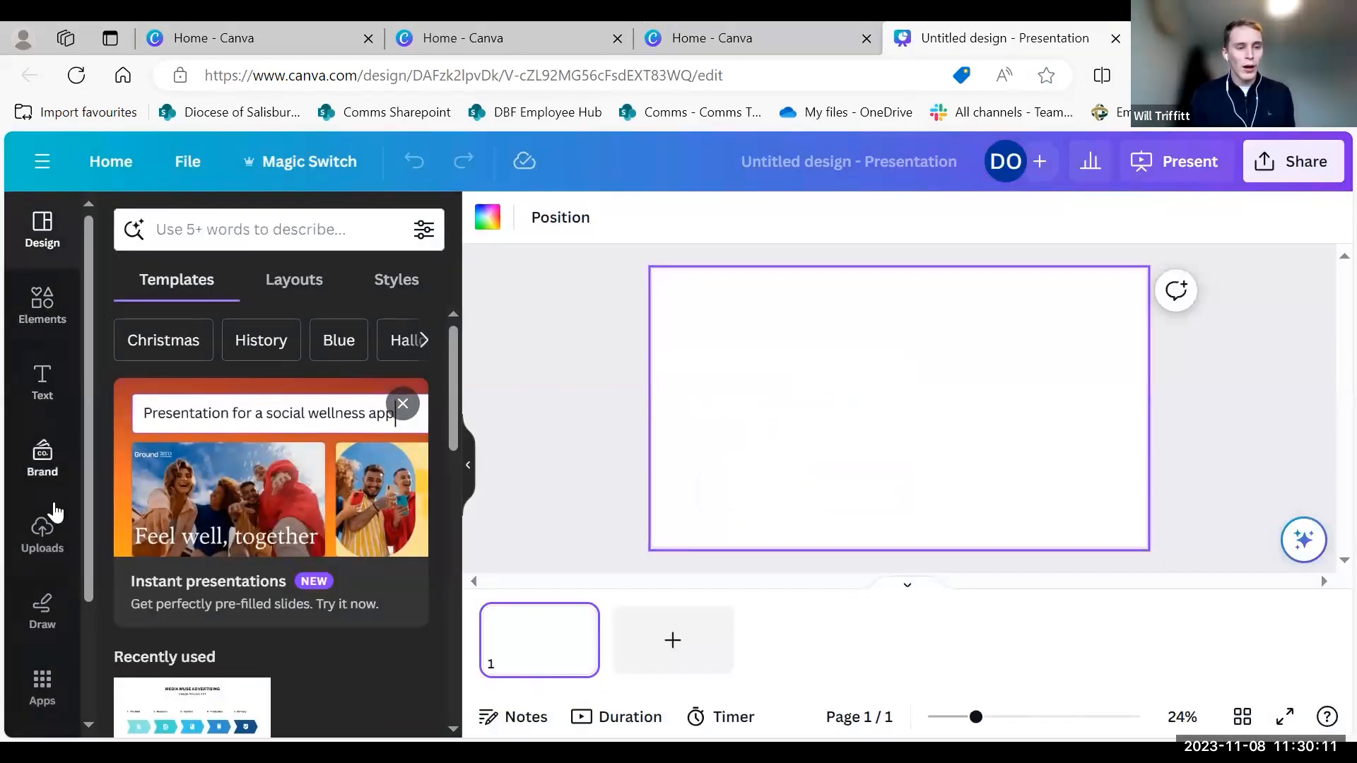
Add the uploaded photo of people meeting around tables to the slide and set it as the background.
{"action": "left_click", "coordinate": [54, 537]}
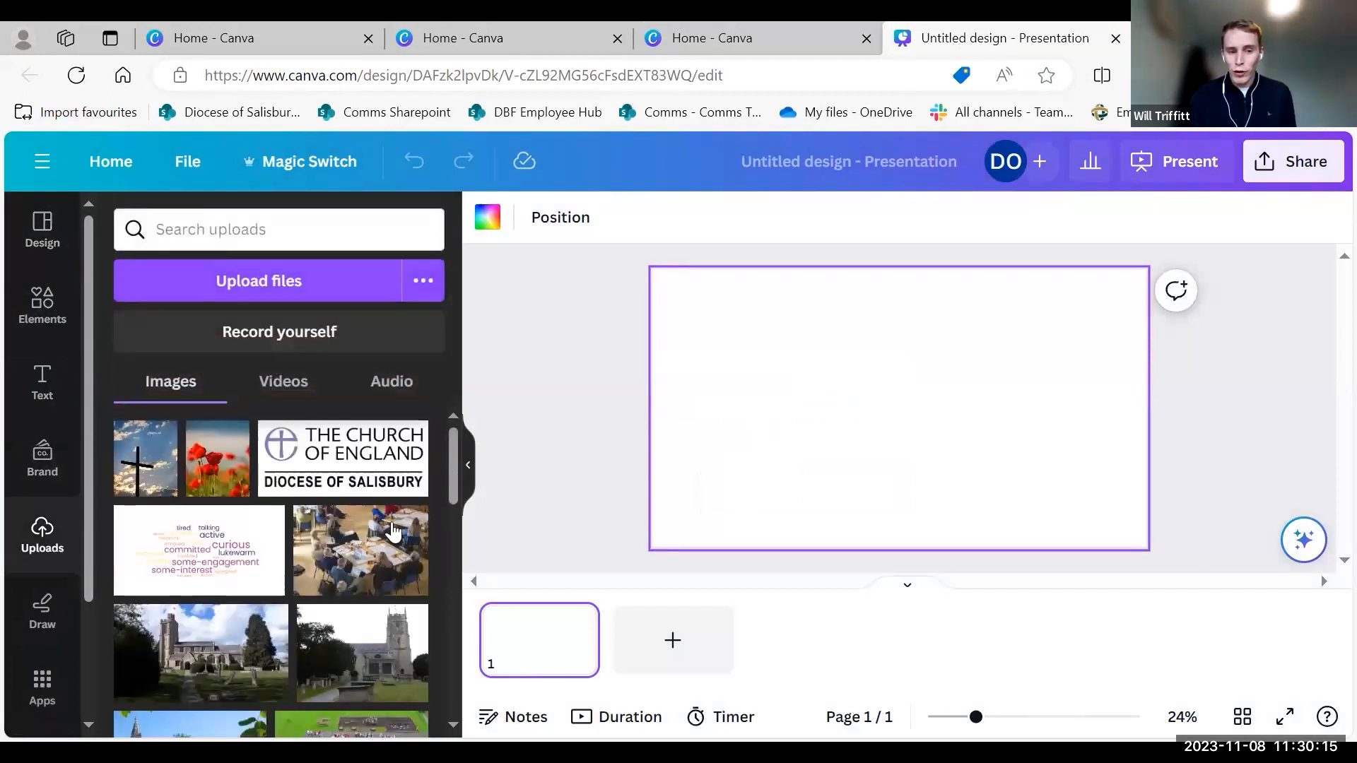
{"action": "left_click", "coordinate": [350, 566]}
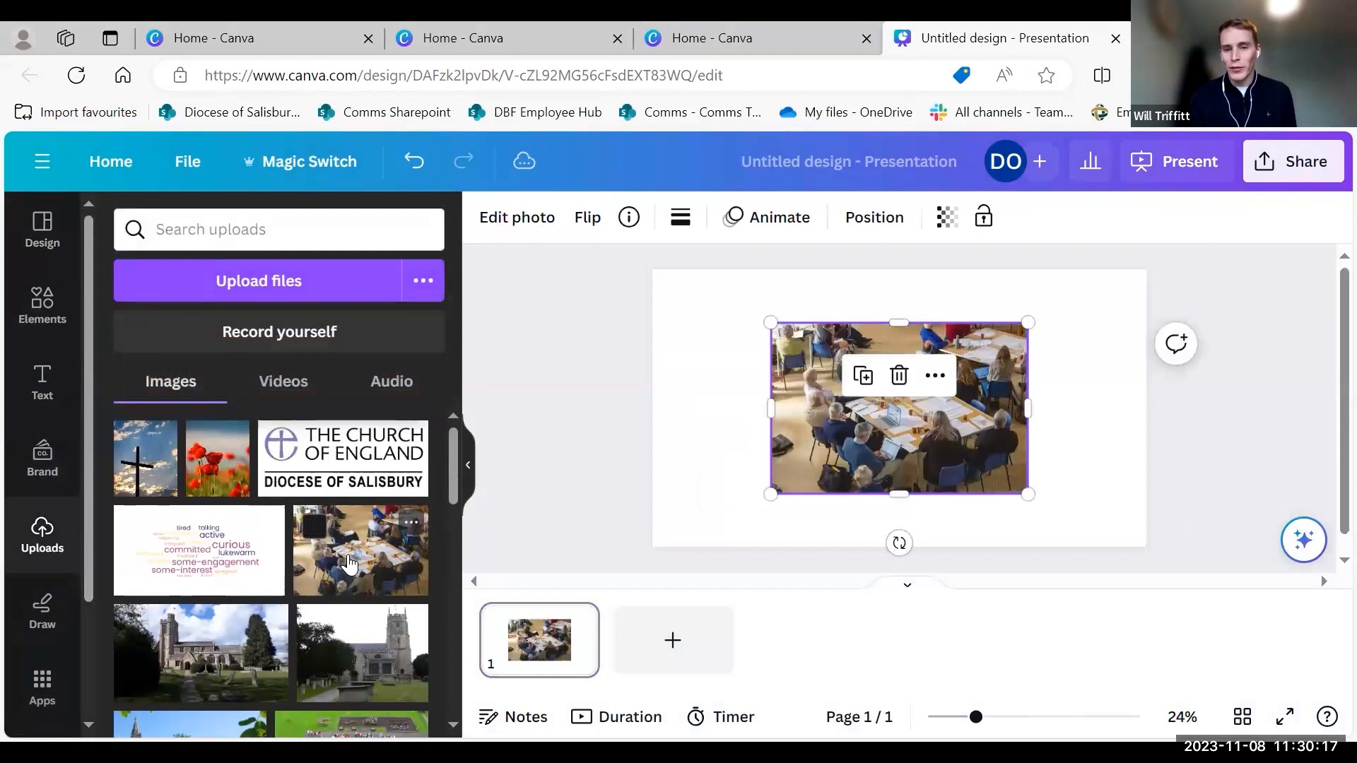
{"action": "right_click", "coordinate": [802, 446]}
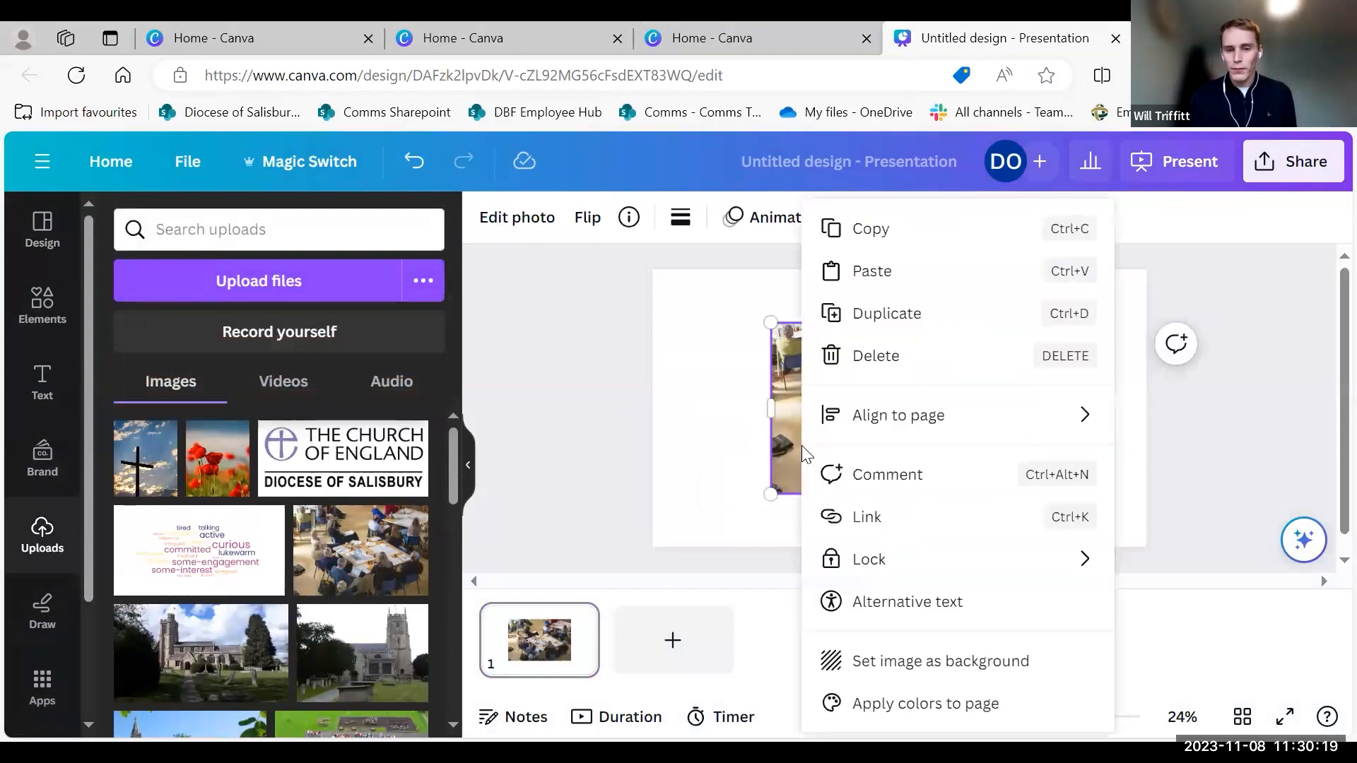
{"action": "left_click", "coordinate": [928, 667]}
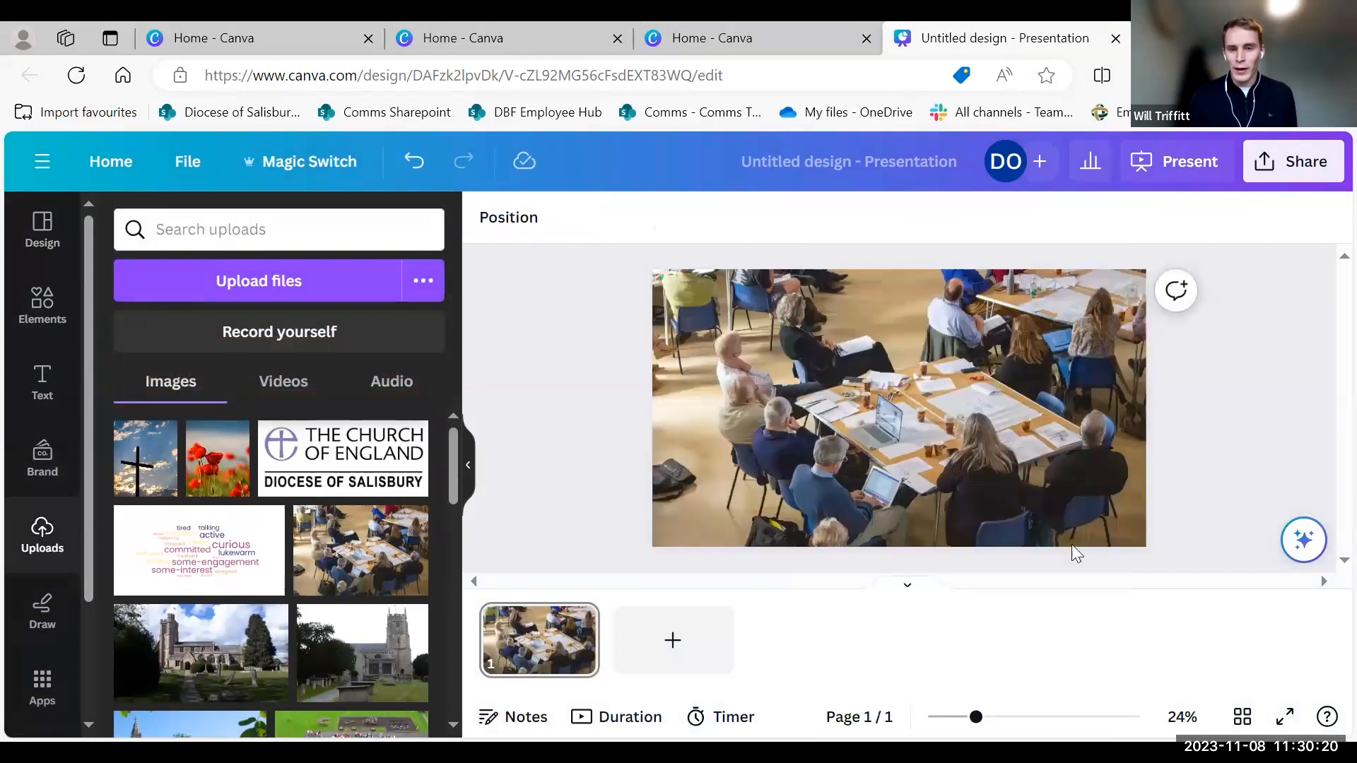
Apply the cool Astro filter to the slide's background photo.
{"action": "left_click", "coordinate": [1139, 499]}
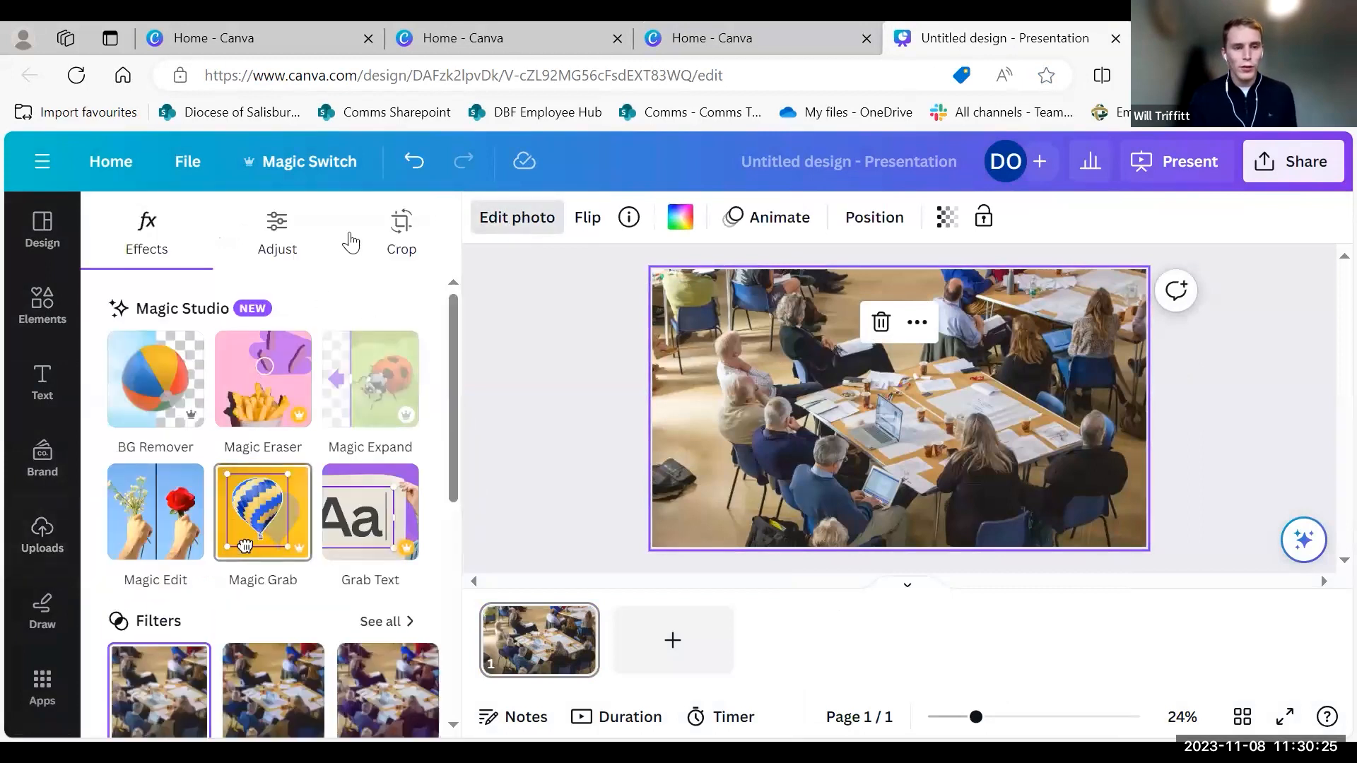
{"action": "scroll", "coordinate": [308, 565], "scroll_direction": "down", "scroll_amount": 2}
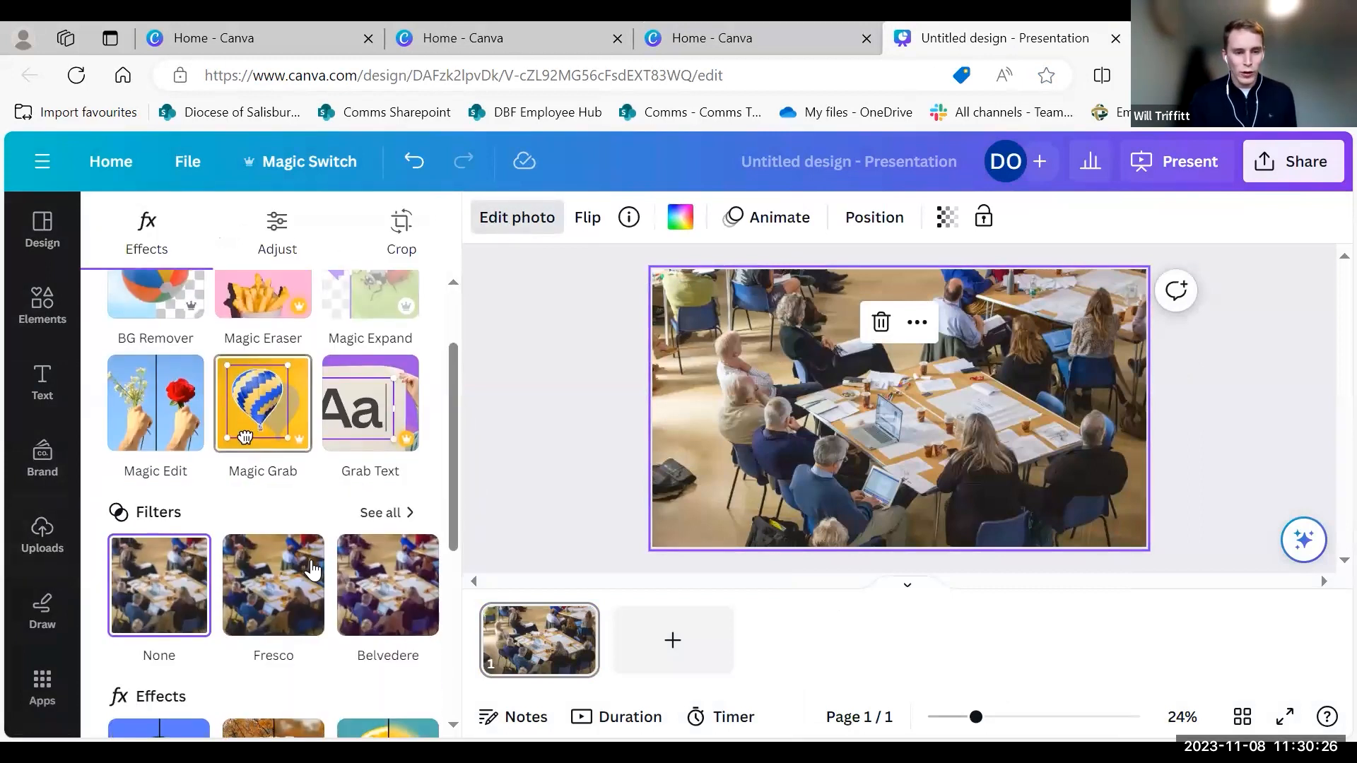
{"action": "left_click", "coordinate": [400, 513]}
{"action": "scroll", "coordinate": [354, 509], "scroll_direction": "down", "scroll_amount": 3}
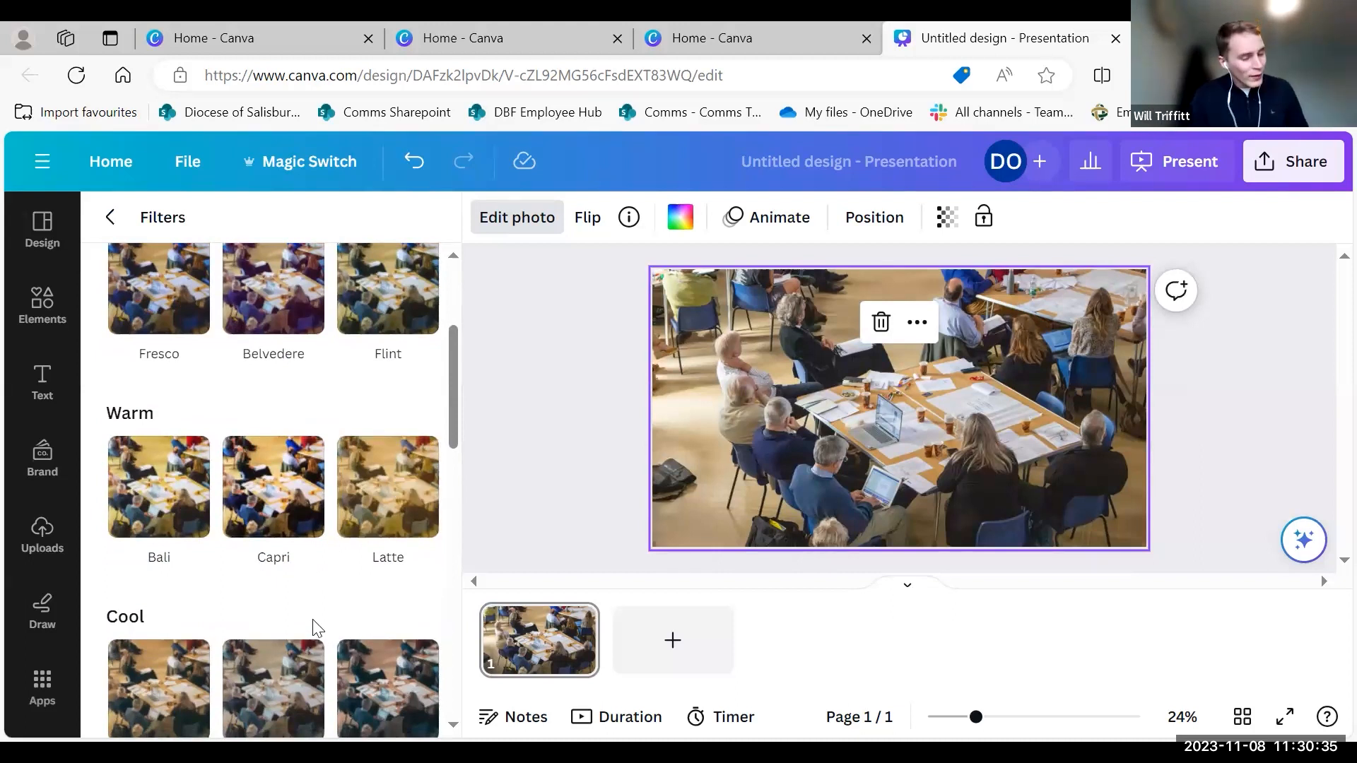
{"action": "scroll", "coordinate": [315, 628], "scroll_direction": "down", "scroll_amount": 1}
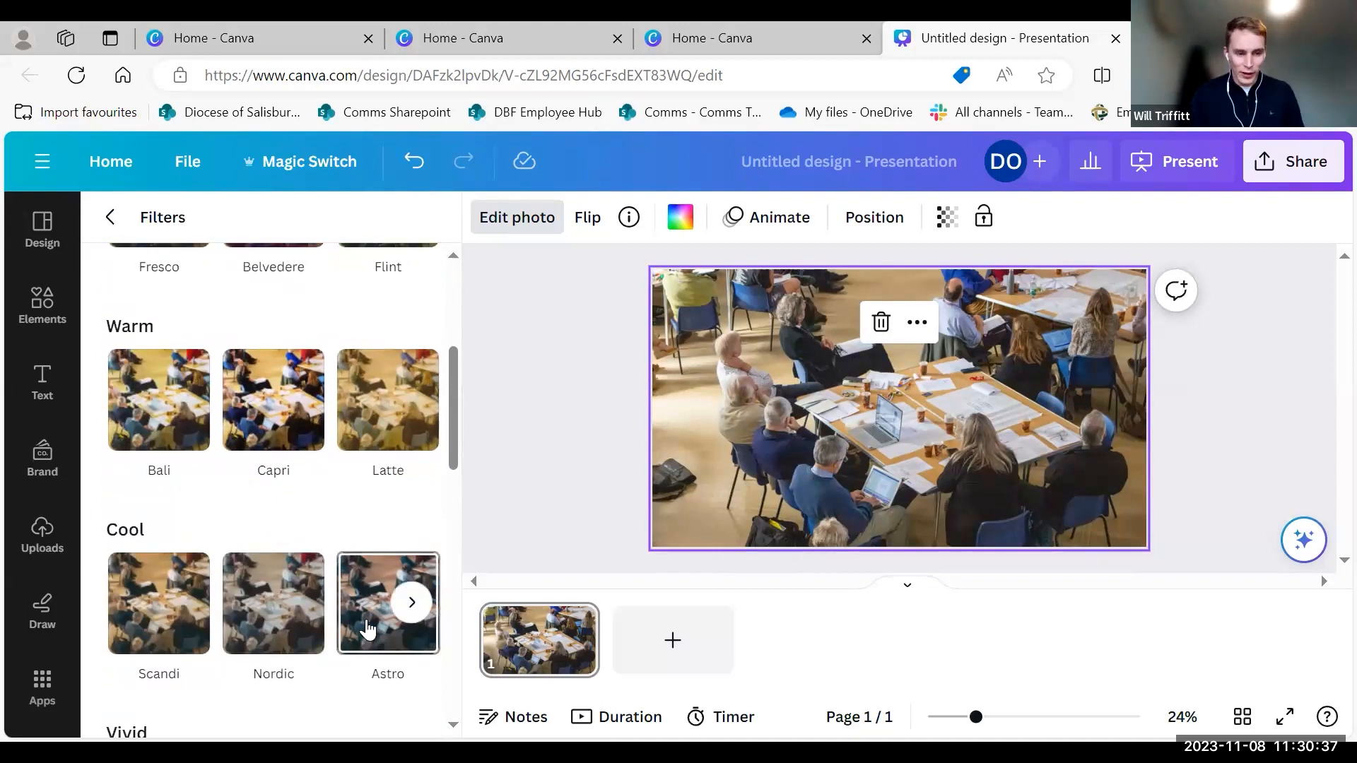
{"action": "scroll", "coordinate": [367, 627], "scroll_direction": "down", "scroll_amount": 2}
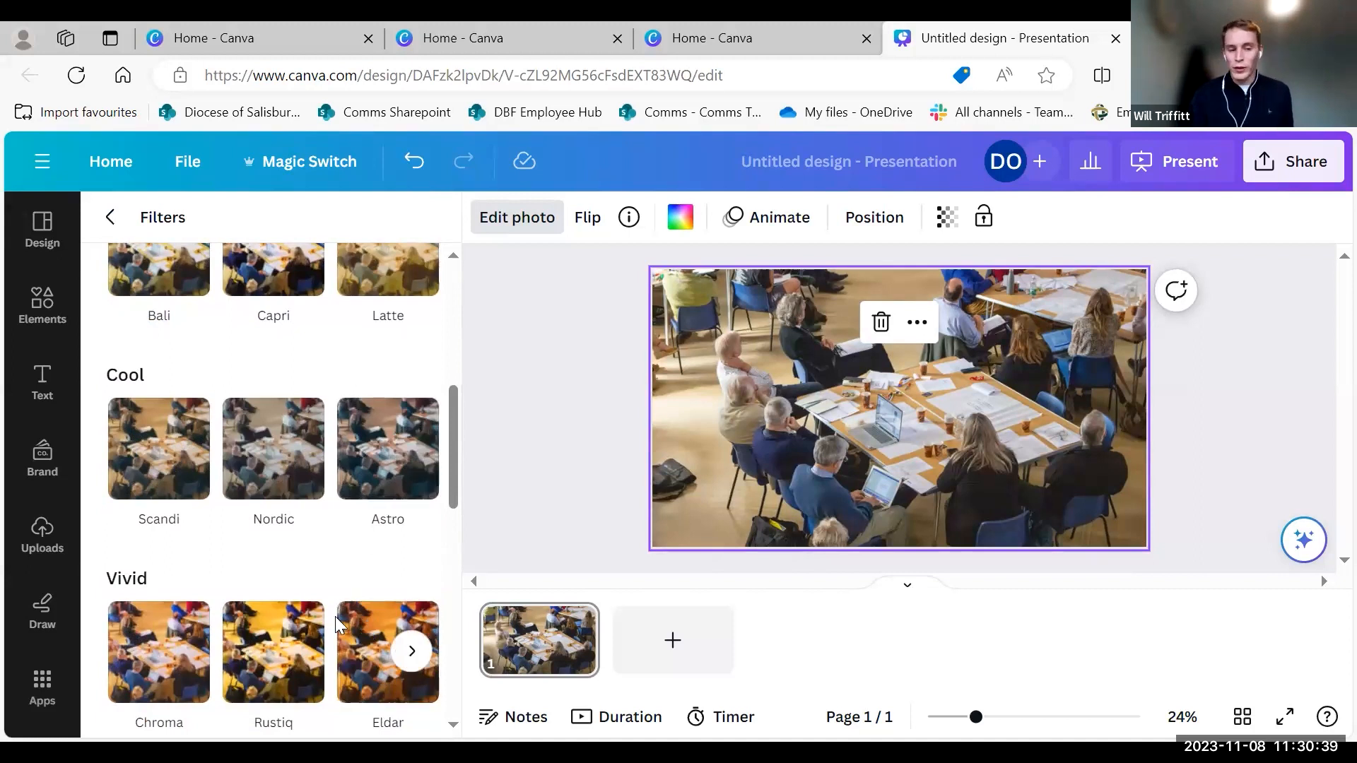
{"action": "left_click", "coordinate": [357, 472]}
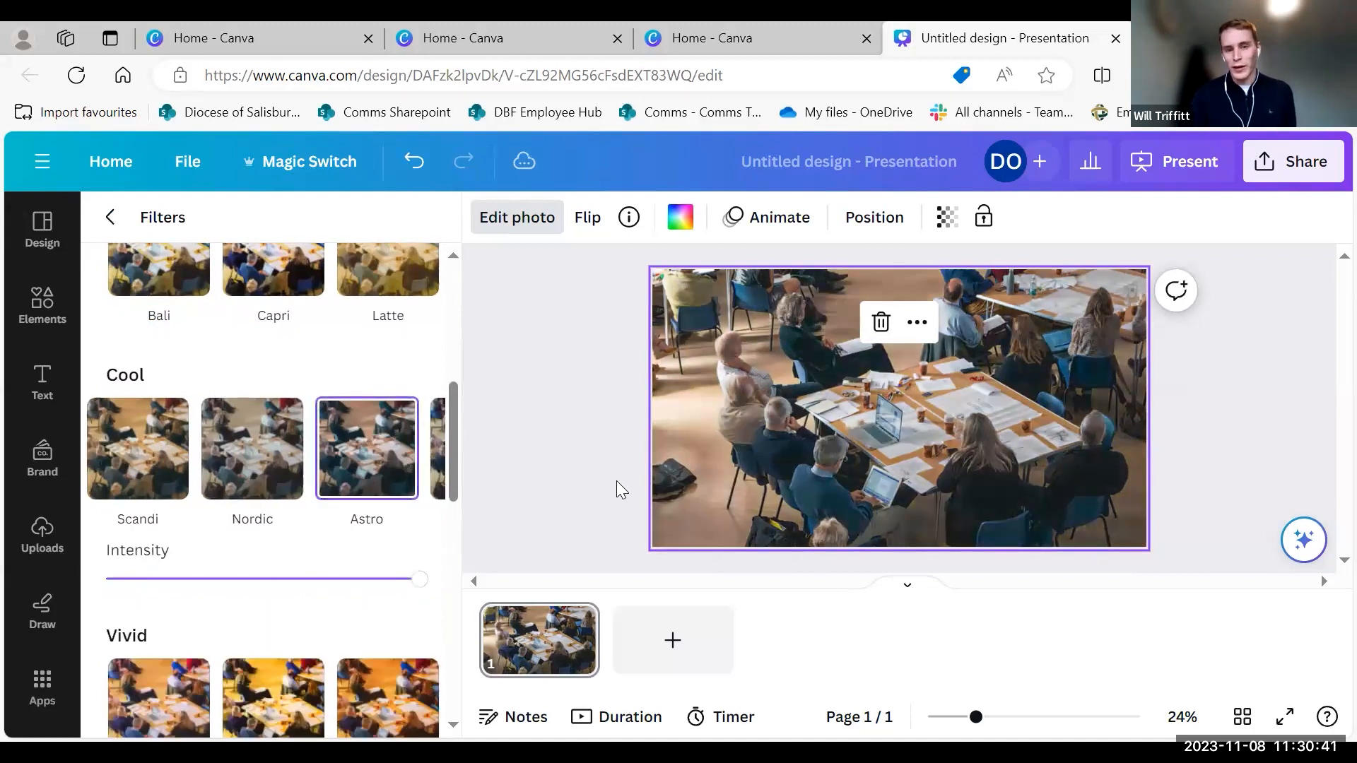
Add a brand-style Title text to the slide, enlarge it to size 230 and replace its wording with "Example".
{"action": "left_click", "coordinate": [42, 535]}
{"action": "left_click", "coordinate": [63, 375]}
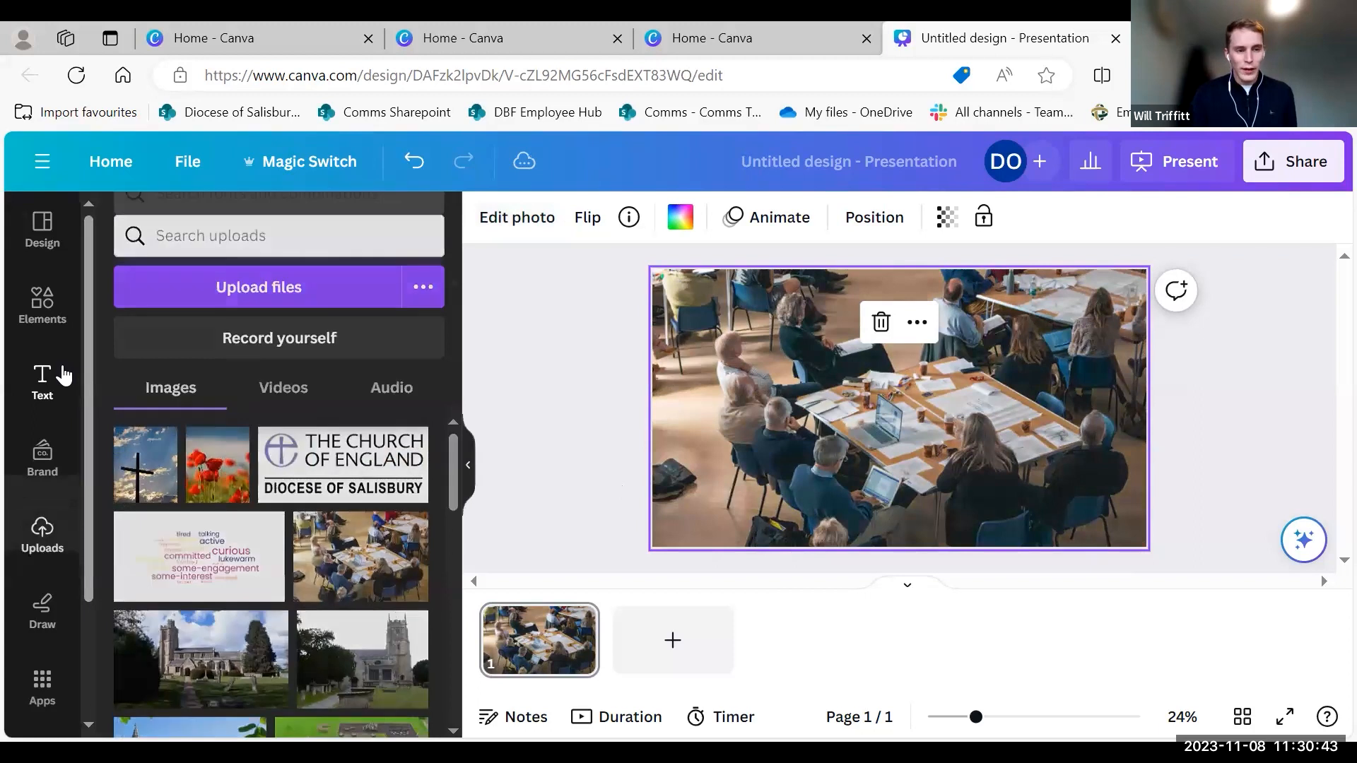
{"action": "left_click", "coordinate": [181, 387]}
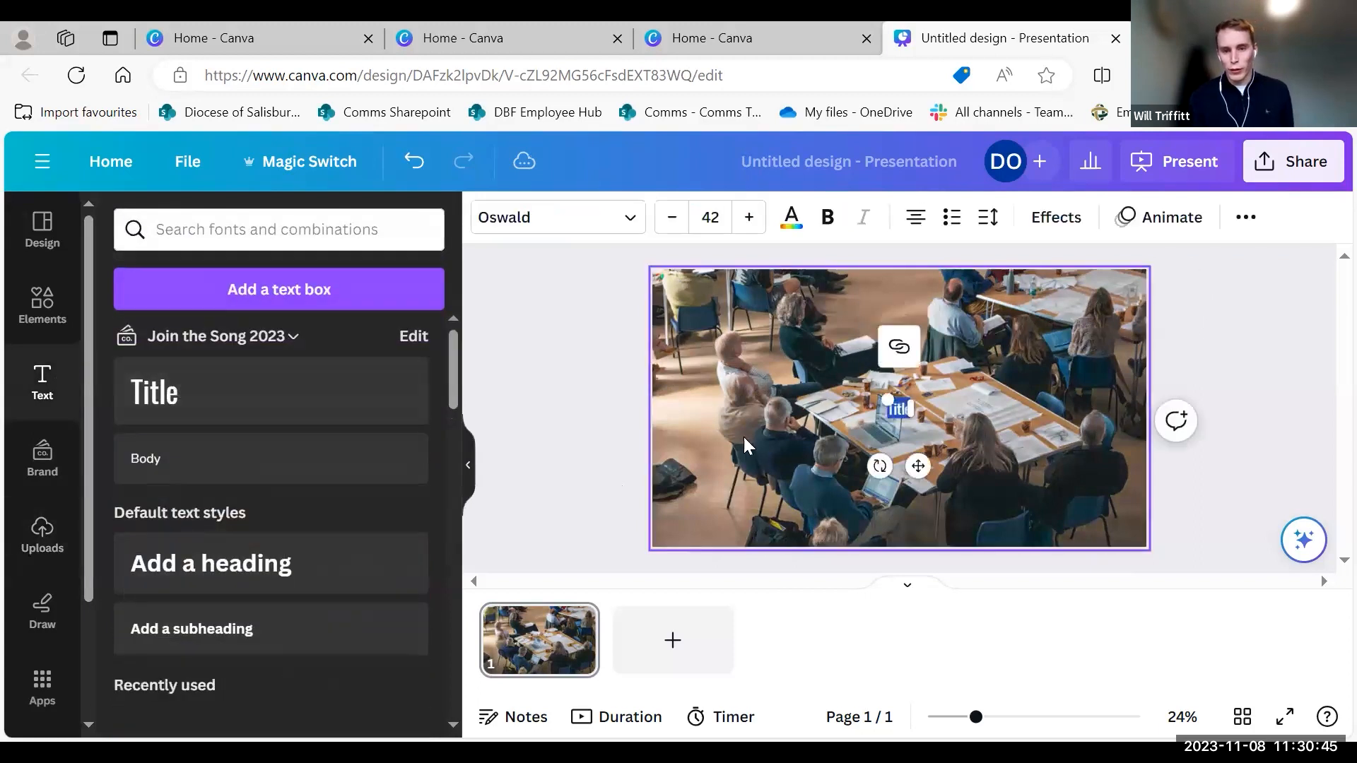
{"action": "left_click_drag", "start_coordinate": [857, 384], "coordinate": [784, 323]}
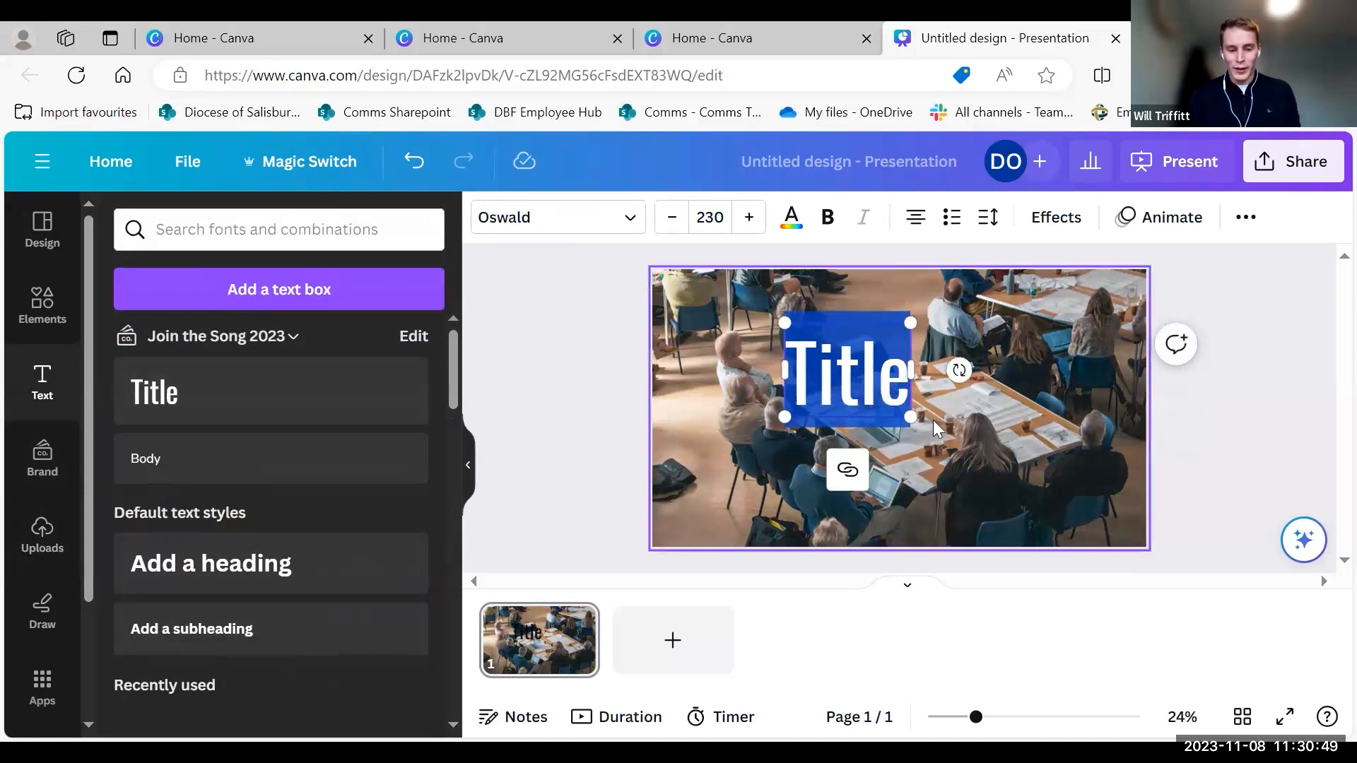
{"action": "type", "text": "Example"}
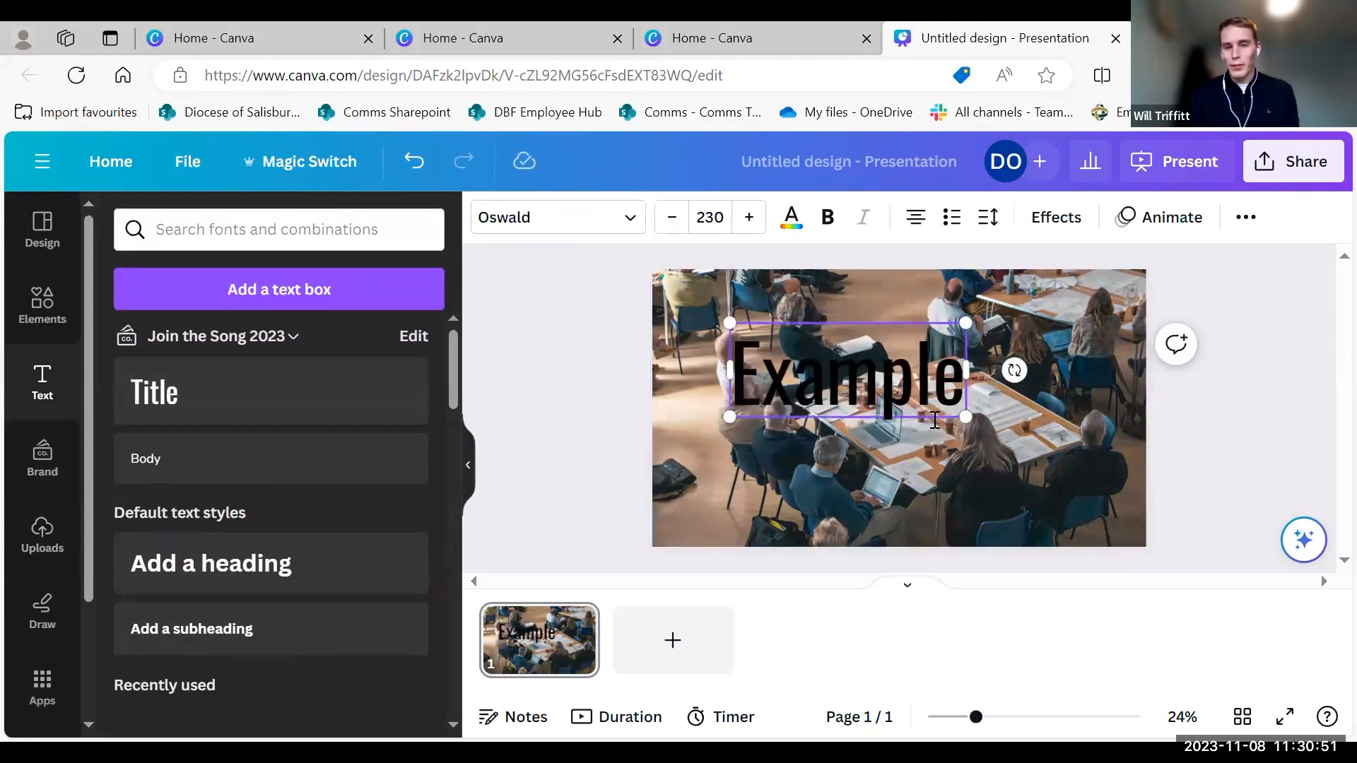
Recolour the whole Example text white.
{"action": "double_click", "coordinate": [935, 420]}
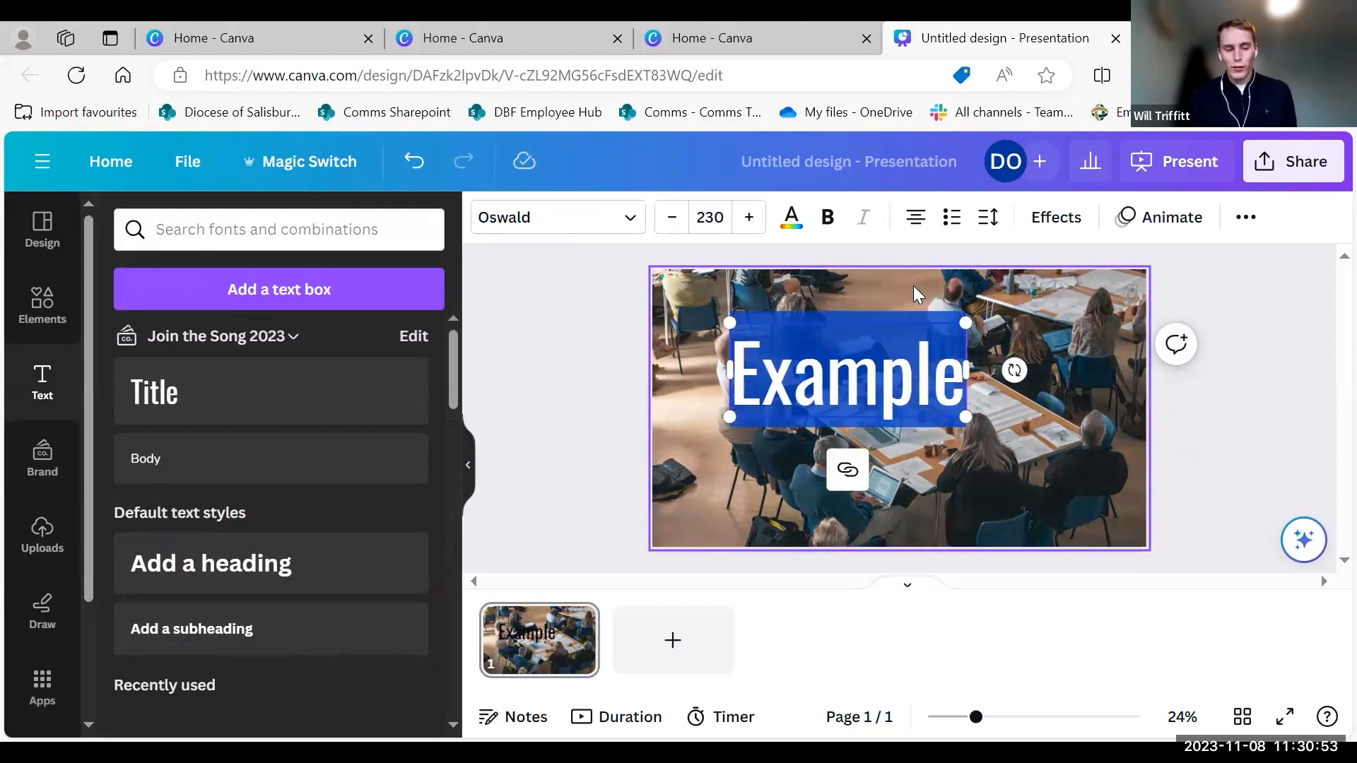
{"action": "left_click", "coordinate": [793, 219]}
{"action": "left_click", "coordinate": [799, 225]}
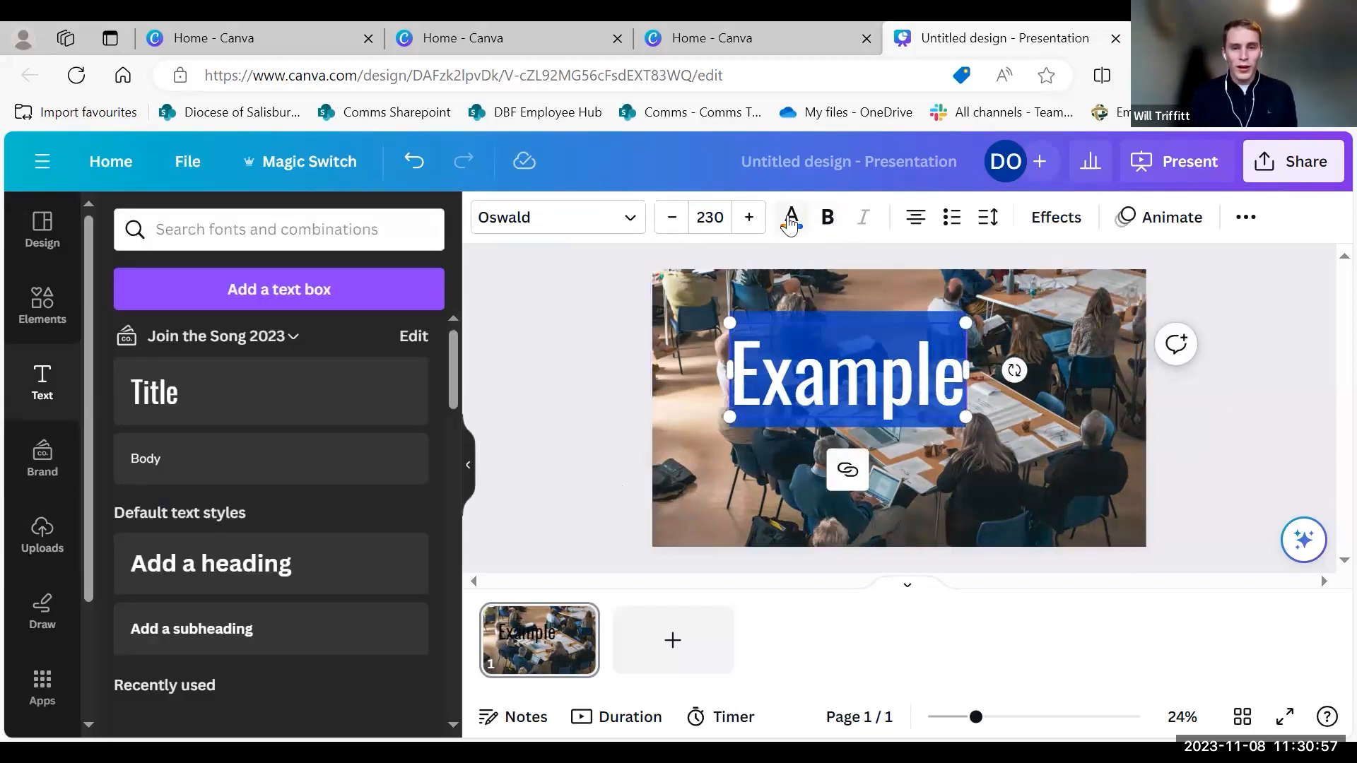
{"action": "left_click", "coordinate": [791, 221]}
{"action": "left_click", "coordinate": [245, 363]}
{"action": "left_click", "coordinate": [591, 350]}
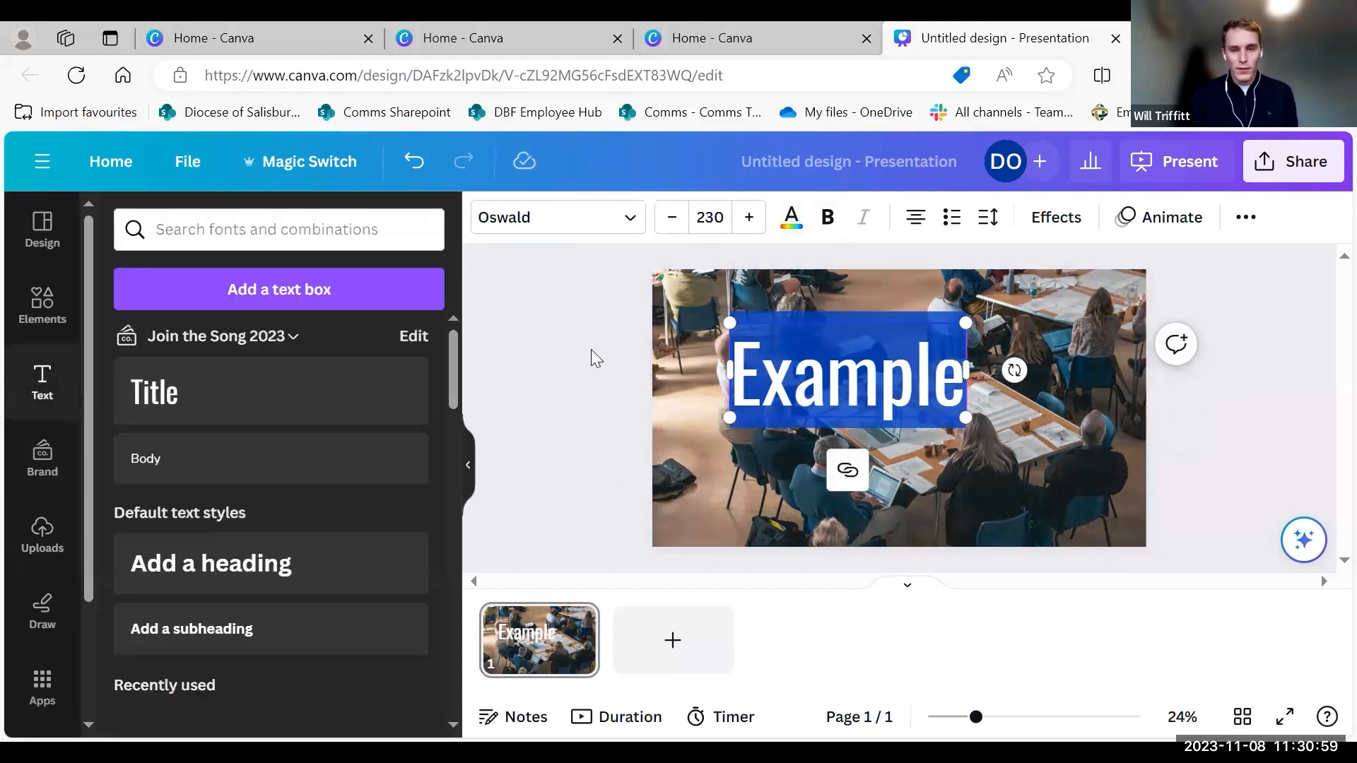
Move the Example text to the upper-left corner of the slide, within its margins.
{"action": "left_click", "coordinate": [800, 359]}
{"action": "left_click_drag", "start_coordinate": [799, 360], "coordinate": [750, 334]}
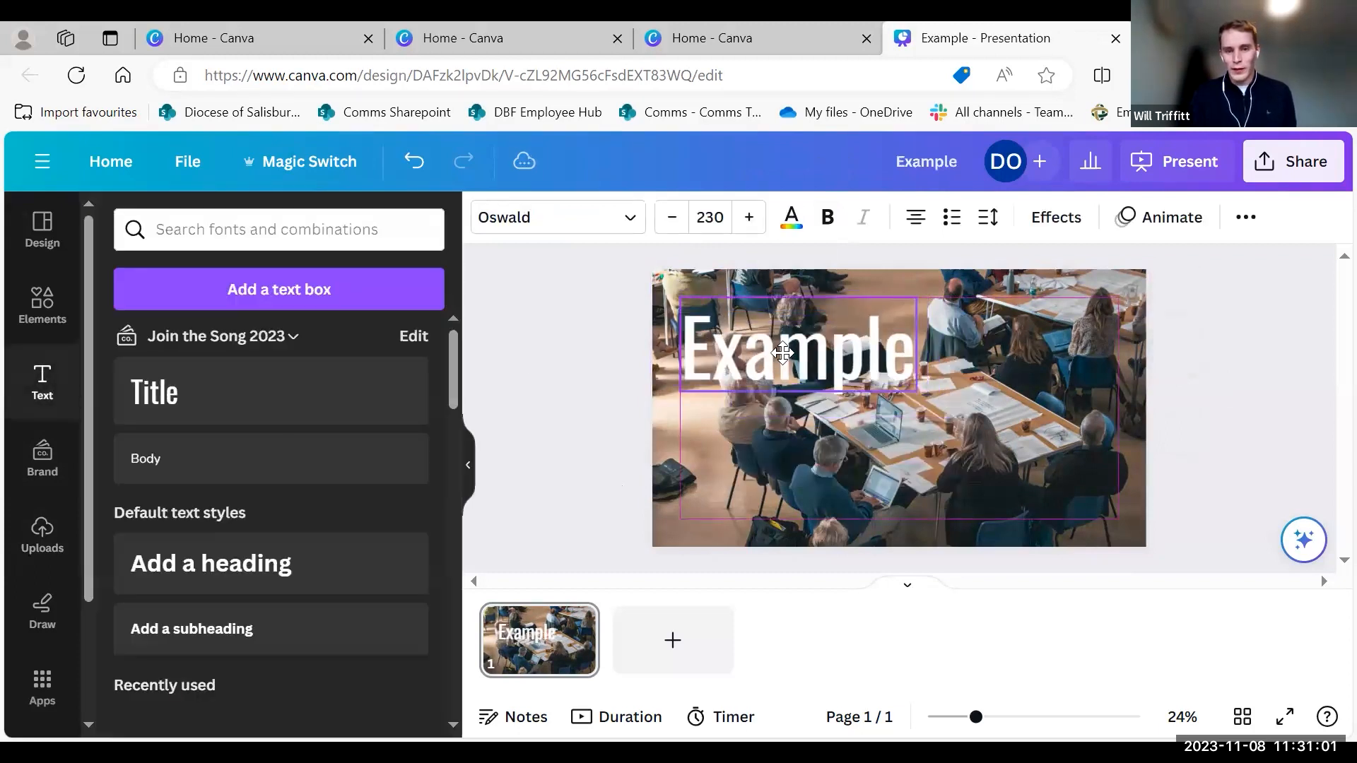
{"action": "left_click", "coordinate": [561, 403]}
{"action": "left_click", "coordinate": [836, 386]}
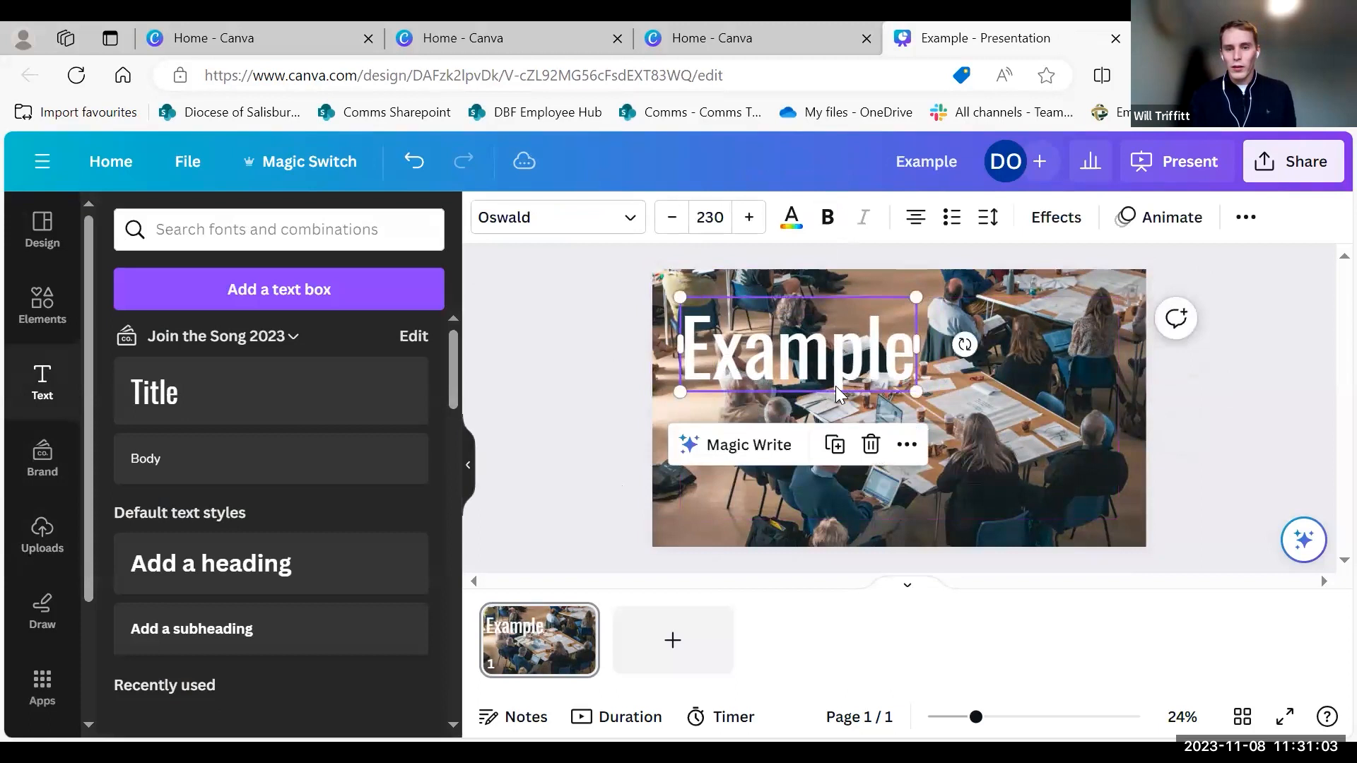
Preview the basic text animations on the Example text, such as Wipe and Tectonic, without applying one.
{"action": "left_click", "coordinate": [1190, 233]}
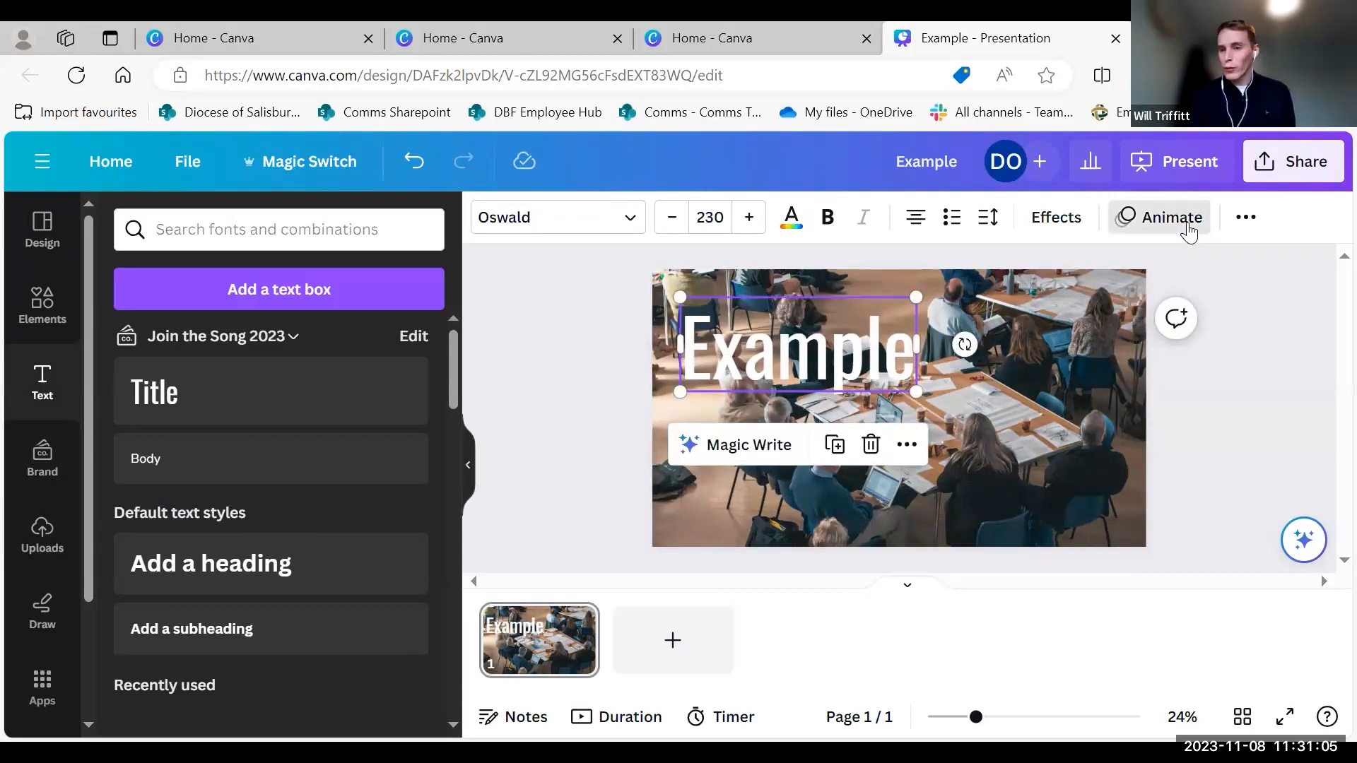
{"action": "left_click", "coordinate": [213, 223]}
{"action": "left_click", "coordinate": [332, 225]}
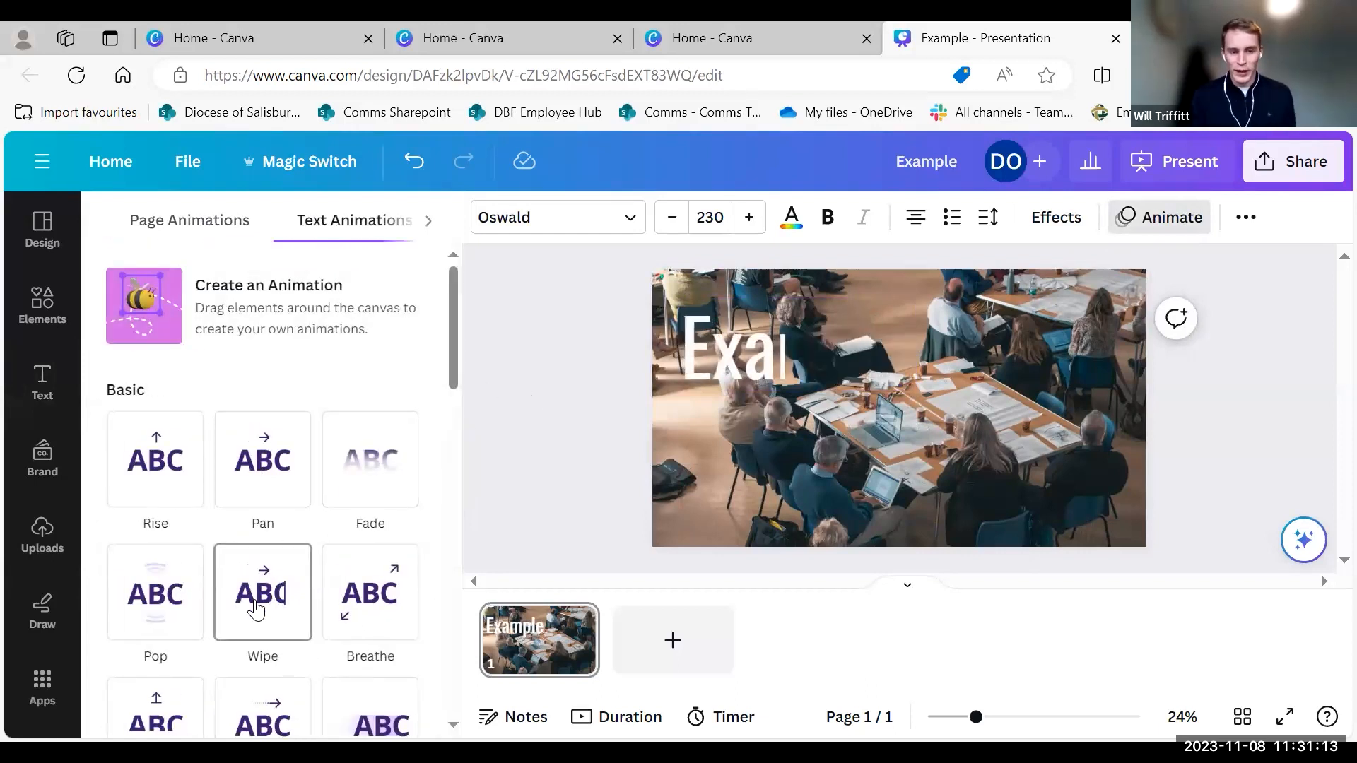
{"action": "scroll", "coordinate": [353, 625], "scroll_direction": "down", "scroll_amount": 3}
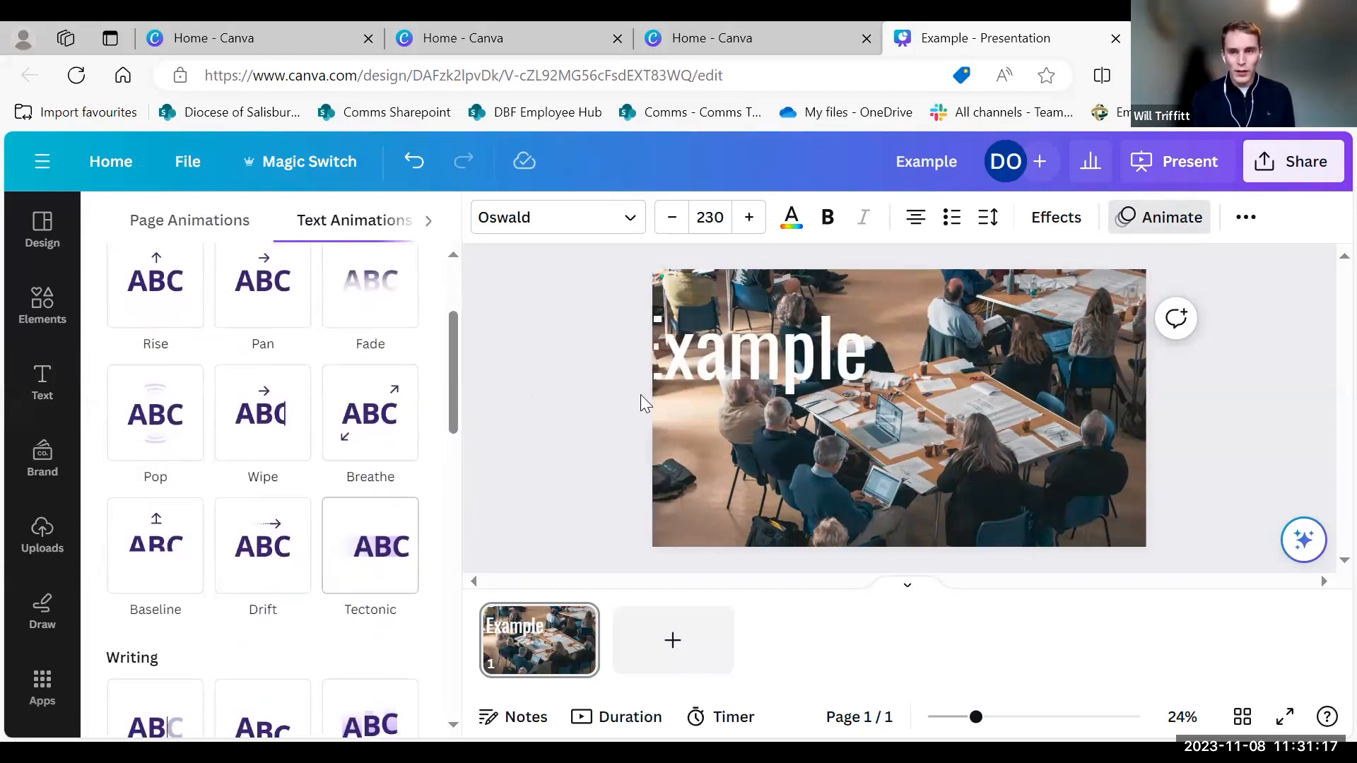
{"action": "left_click", "coordinate": [563, 367]}
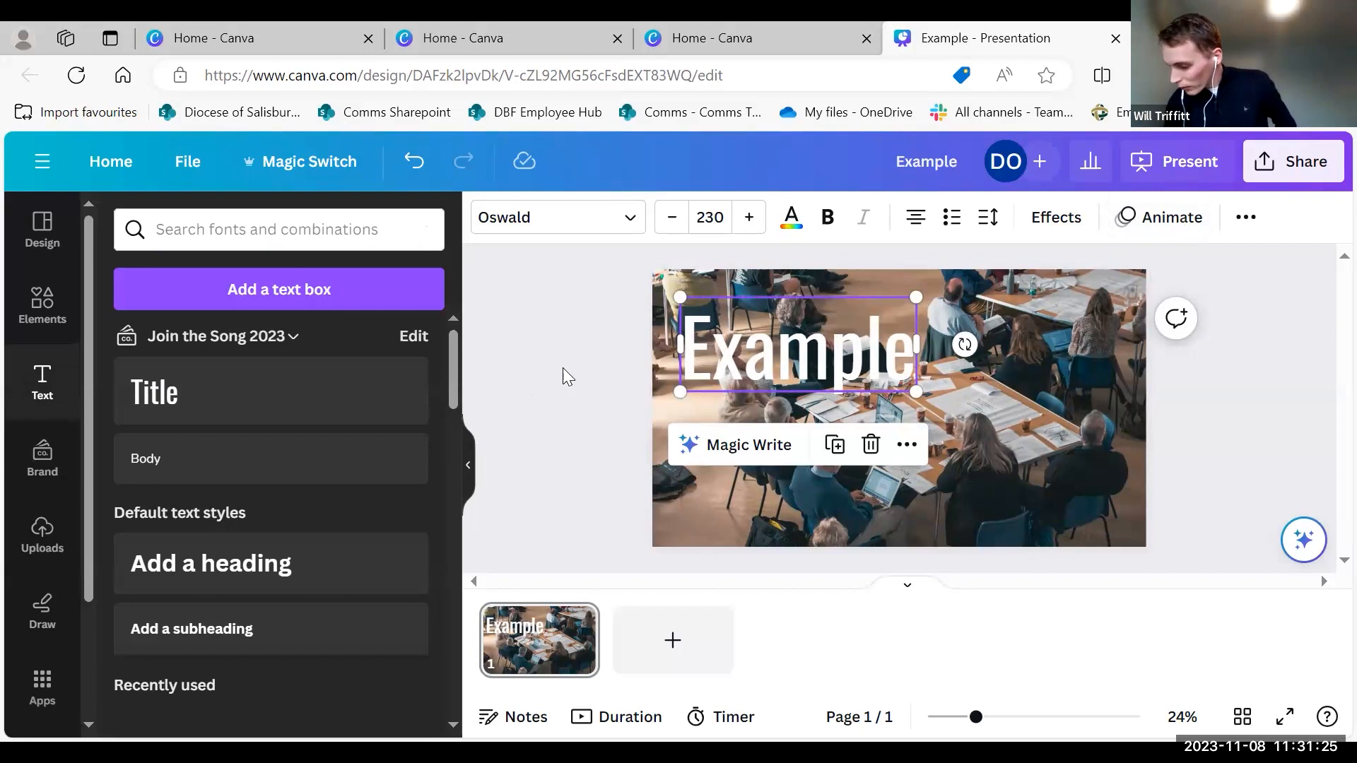
Search the elements library for "bible".
{"action": "left_click", "coordinate": [42, 305]}
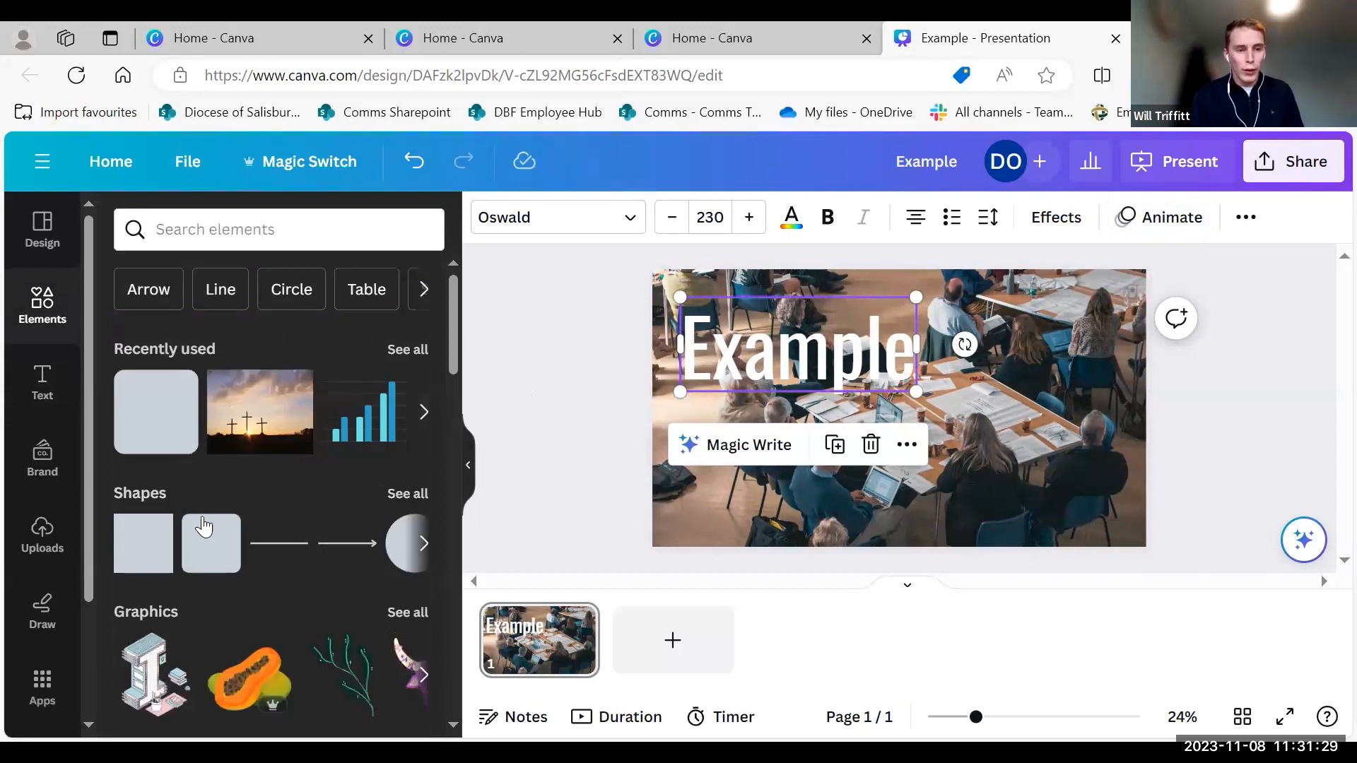
{"action": "scroll", "coordinate": [286, 491], "scroll_direction": "down", "scroll_amount": 3}
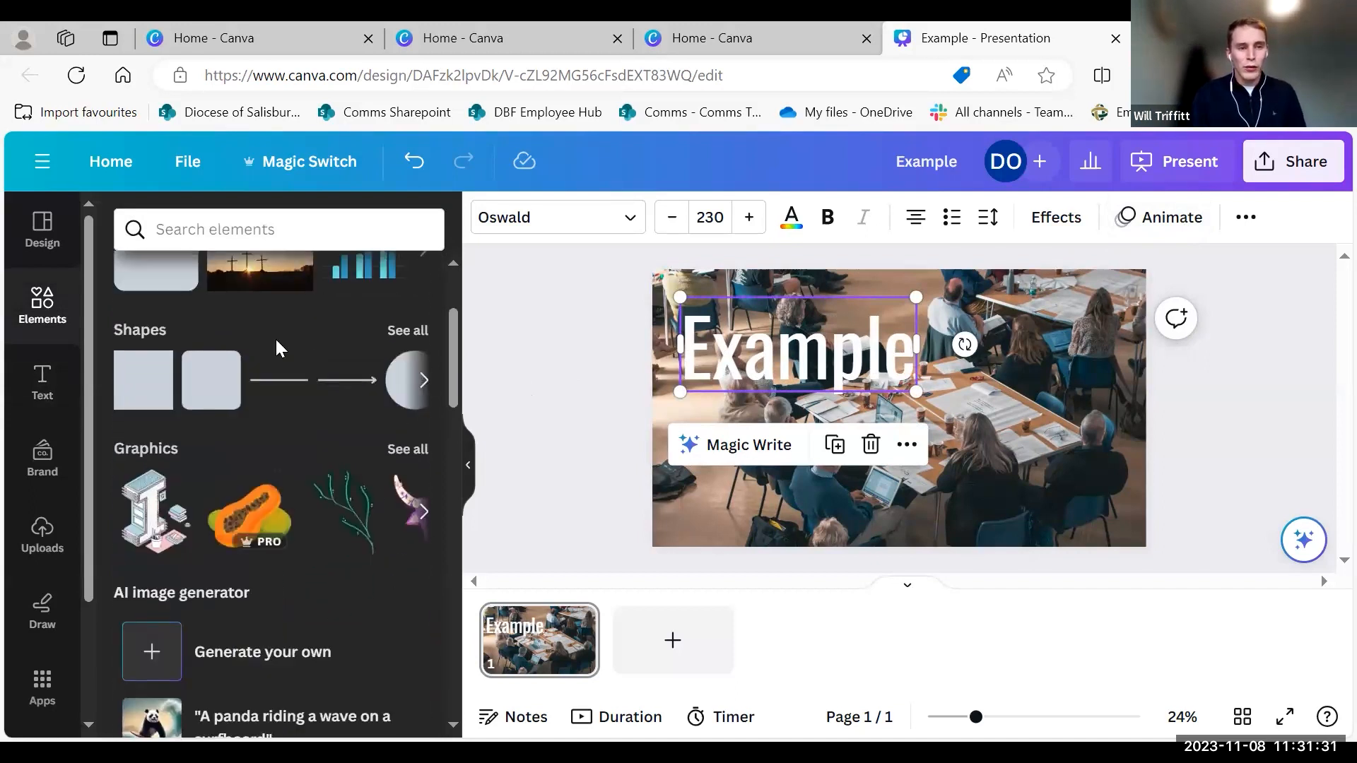
{"action": "left_click", "coordinate": [358, 228]}
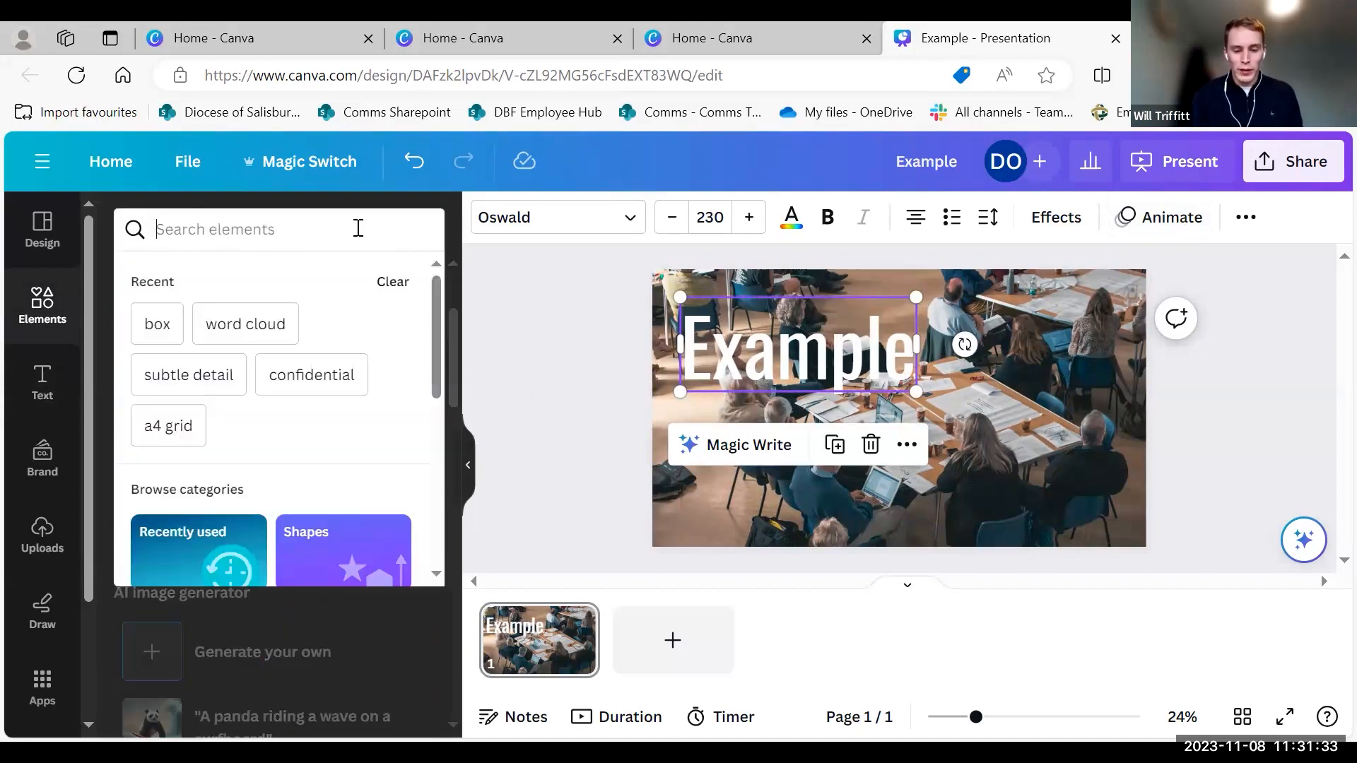
{"action": "type", "text": "bible"}
{"action": "key", "text": "Return"}
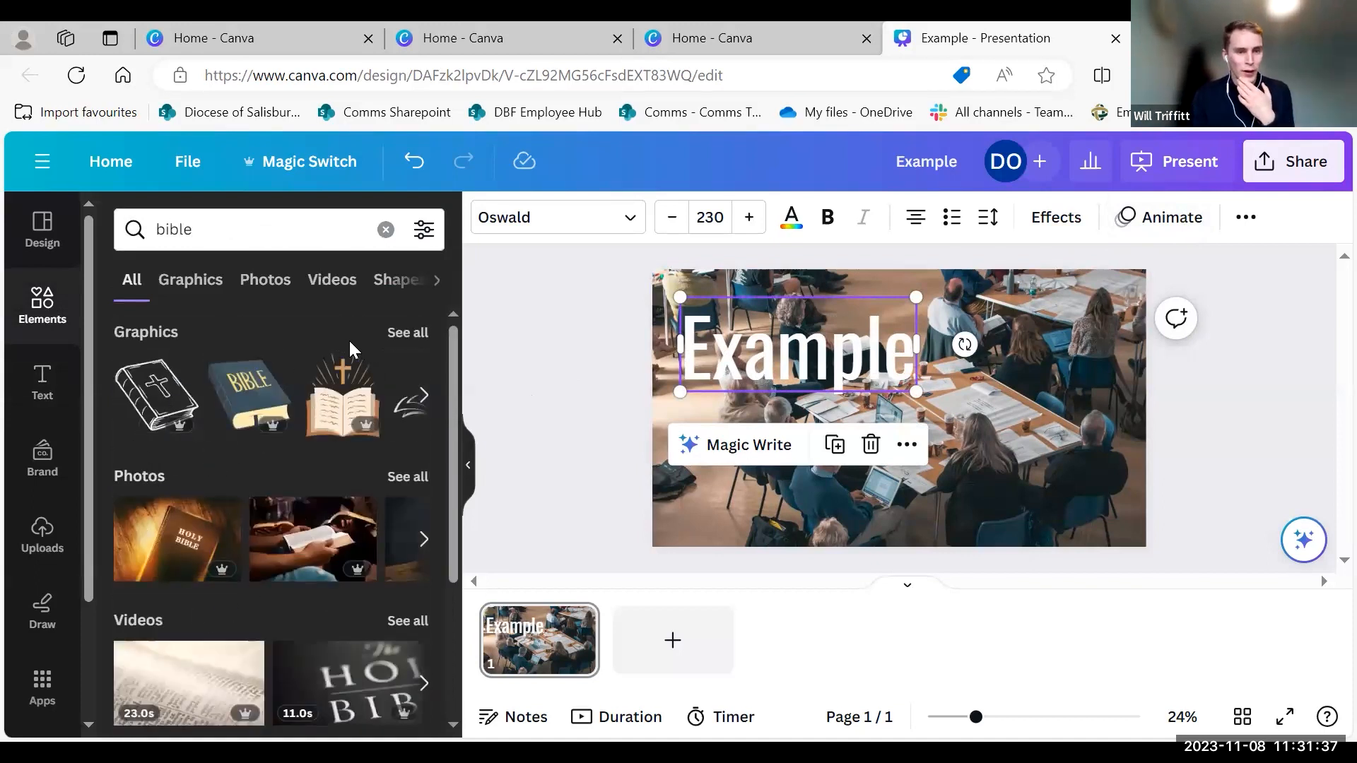
Examine the search filters for colour, orientation, animation, cut-outs and price, and close them without setting any.
{"action": "left_click", "coordinate": [420, 240]}
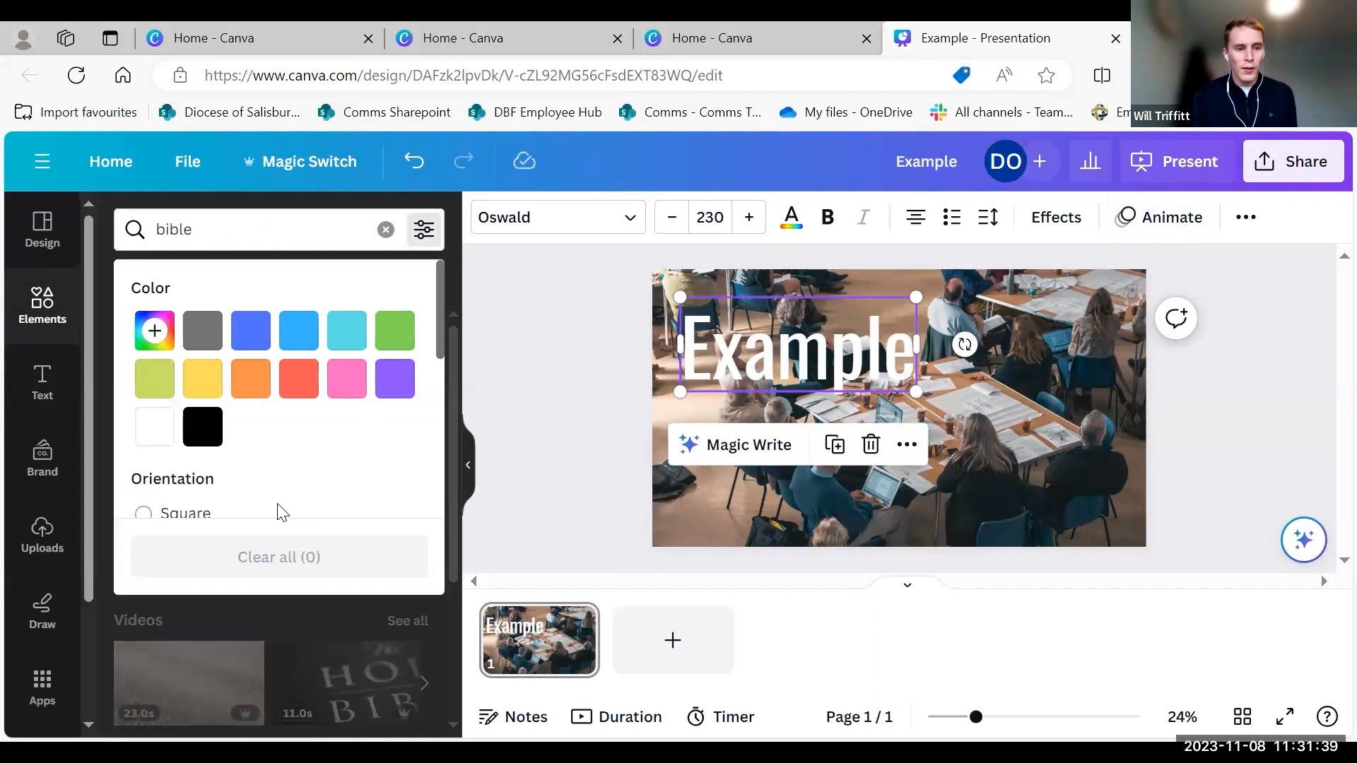
{"action": "scroll", "coordinate": [281, 512], "scroll_direction": "down", "scroll_amount": 1}
{"action": "scroll", "coordinate": [281, 512], "scroll_direction": "up", "scroll_amount": 1}
{"action": "scroll", "coordinate": [282, 512], "scroll_direction": "down", "scroll_amount": 3}
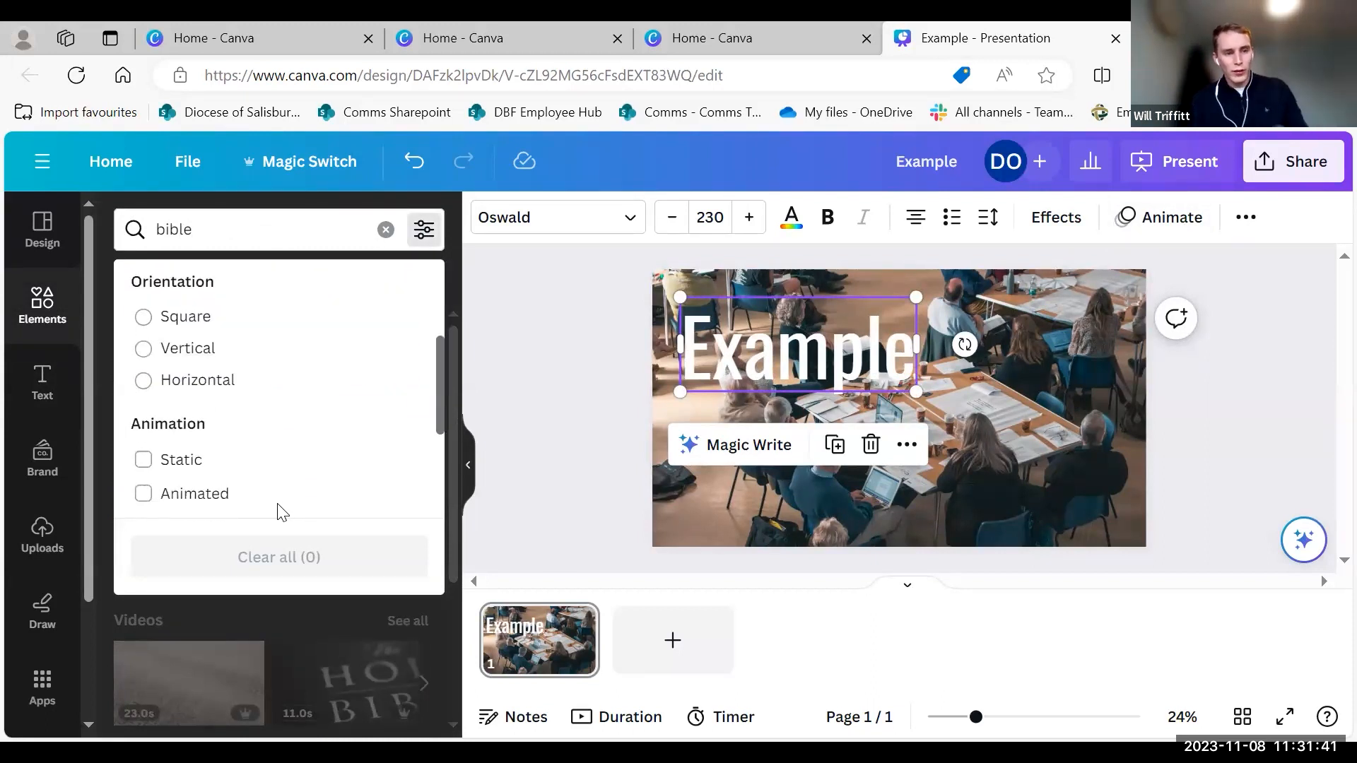
{"action": "scroll", "coordinate": [282, 511], "scroll_direction": "down", "scroll_amount": 3}
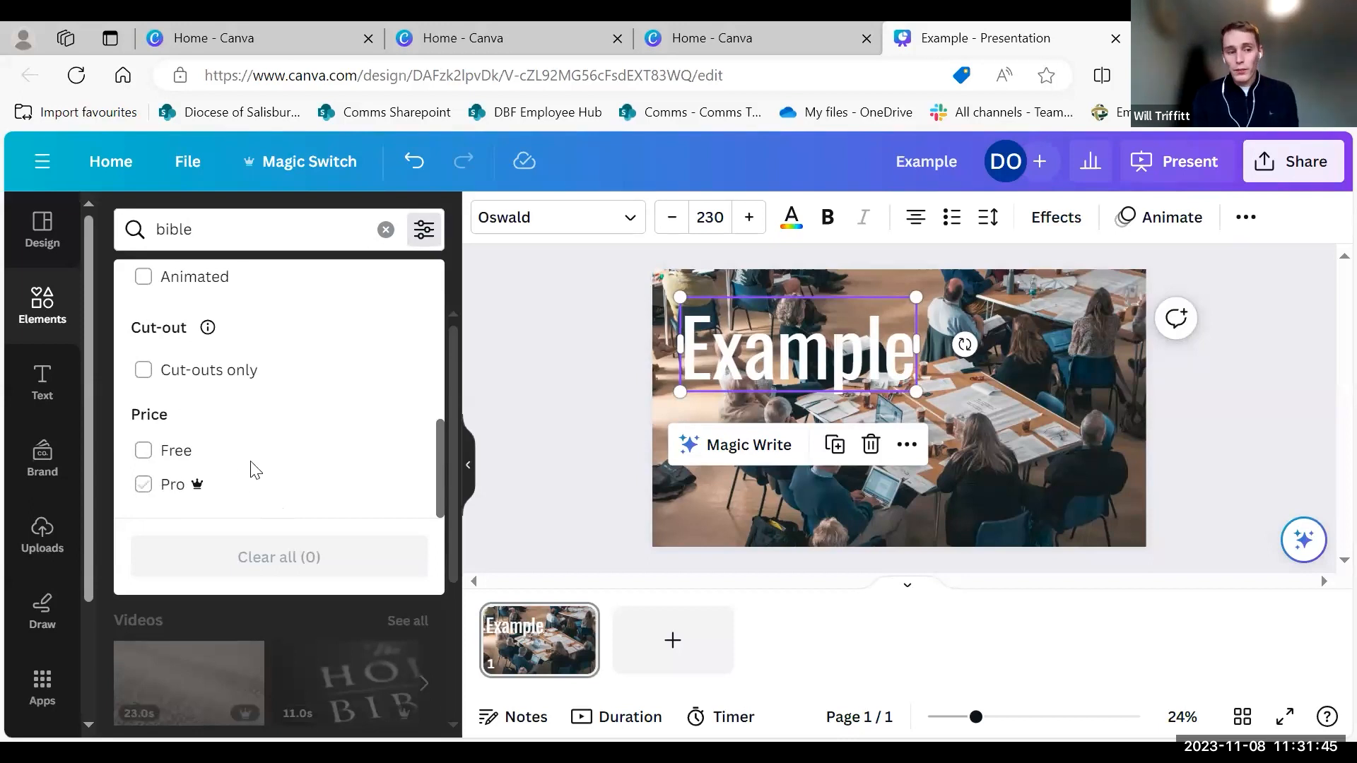
{"action": "left_click", "coordinate": [371, 625]}
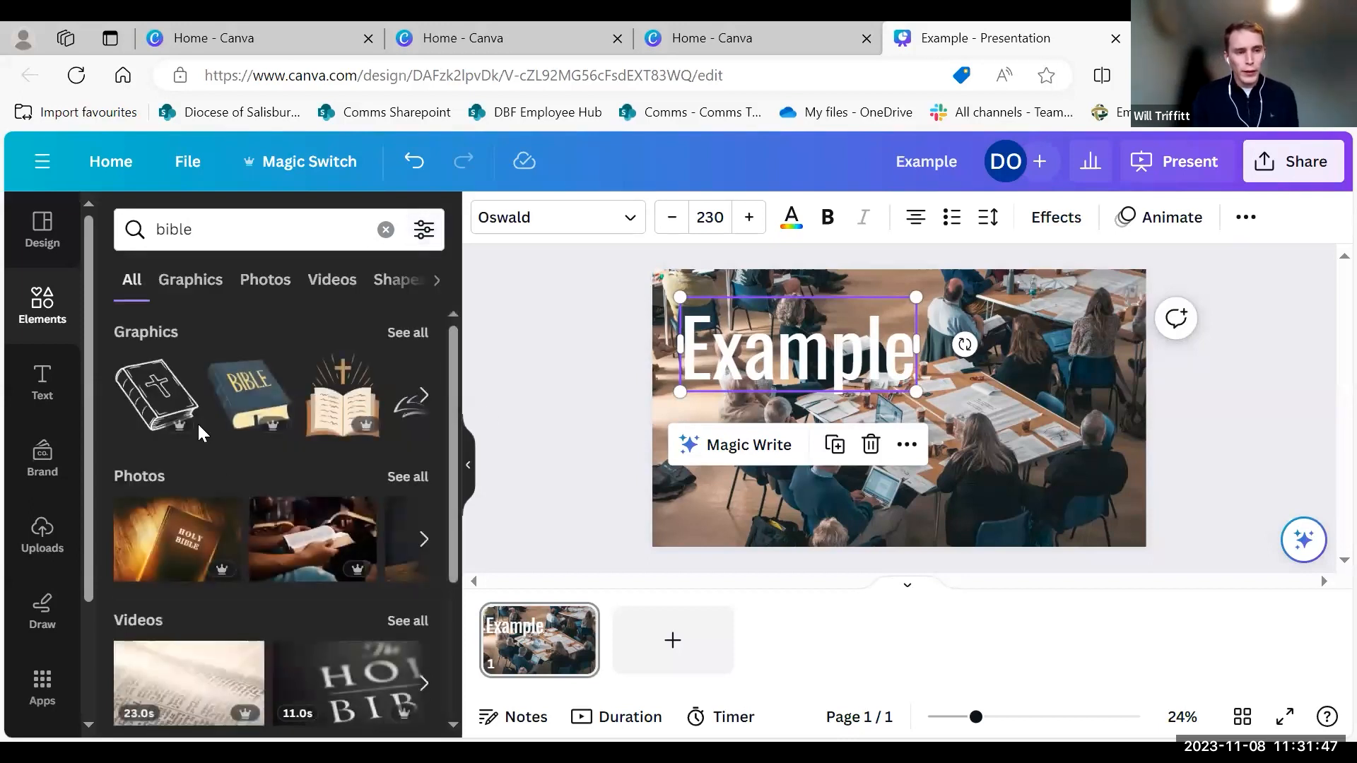
Add the outlined Bible graphic with a cross, place it at the slide's lower right and recolour it white.
{"action": "left_click", "coordinate": [175, 413]}
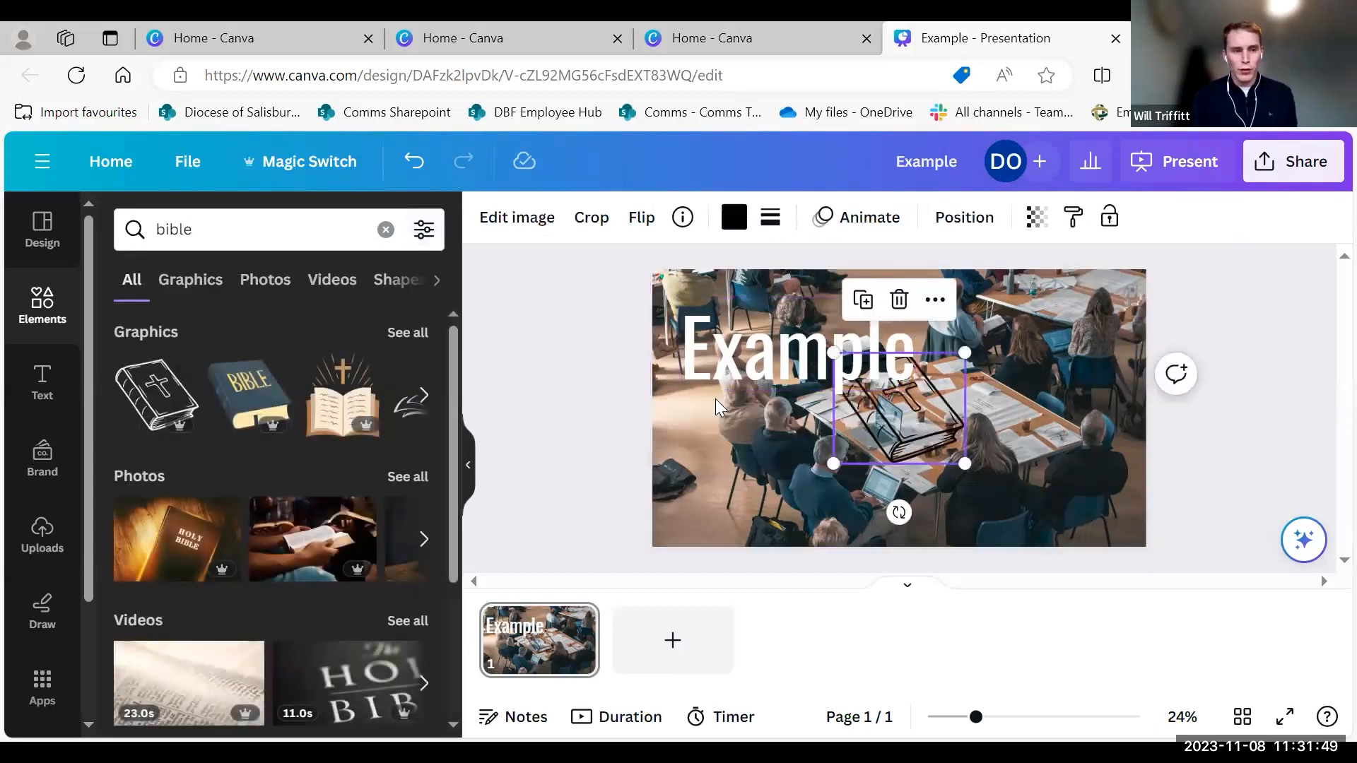
{"action": "left_click_drag", "start_coordinate": [903, 413], "coordinate": [1028, 475]}
{"action": "left_click", "coordinate": [735, 218]}
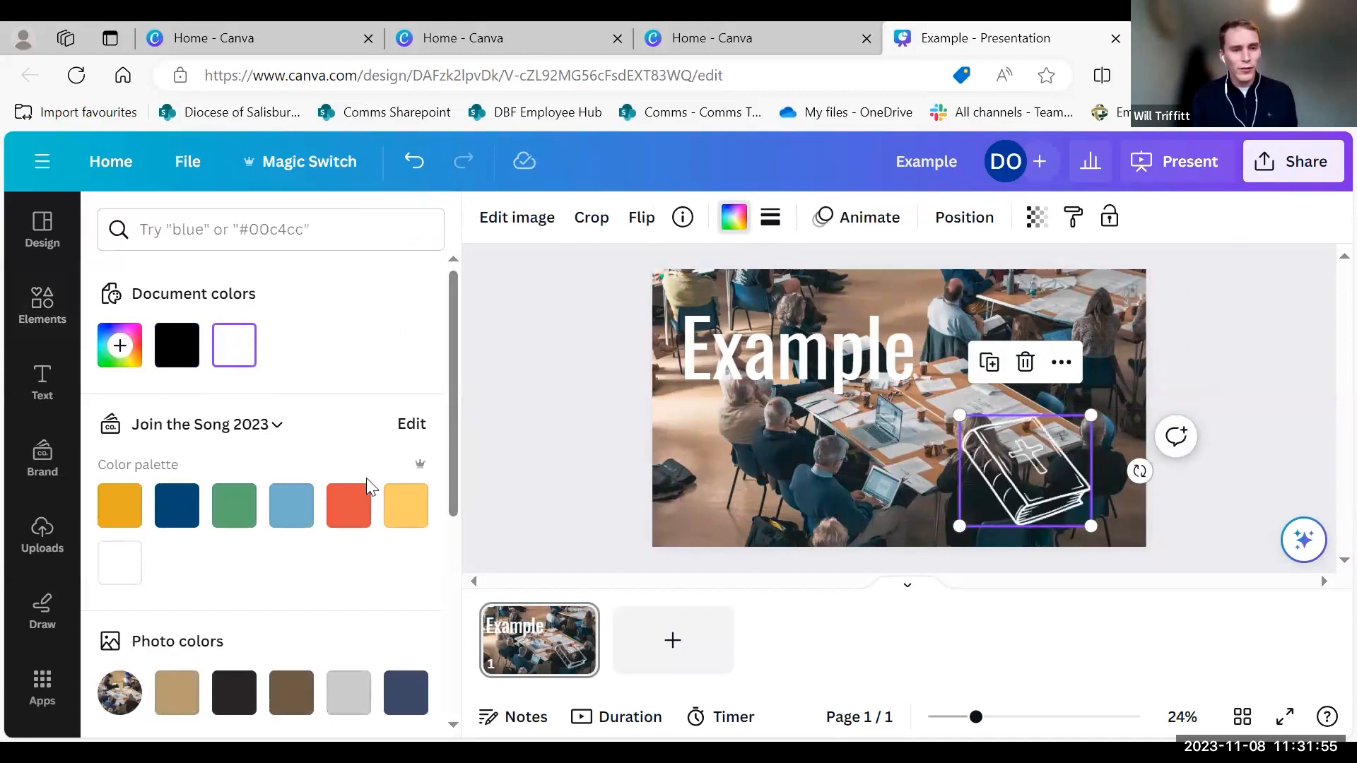
Try the brand palette's yellow and light blue on the Bible graphic, and return it to white.
{"action": "left_click", "coordinate": [414, 525]}
{"action": "left_click", "coordinate": [311, 498]}
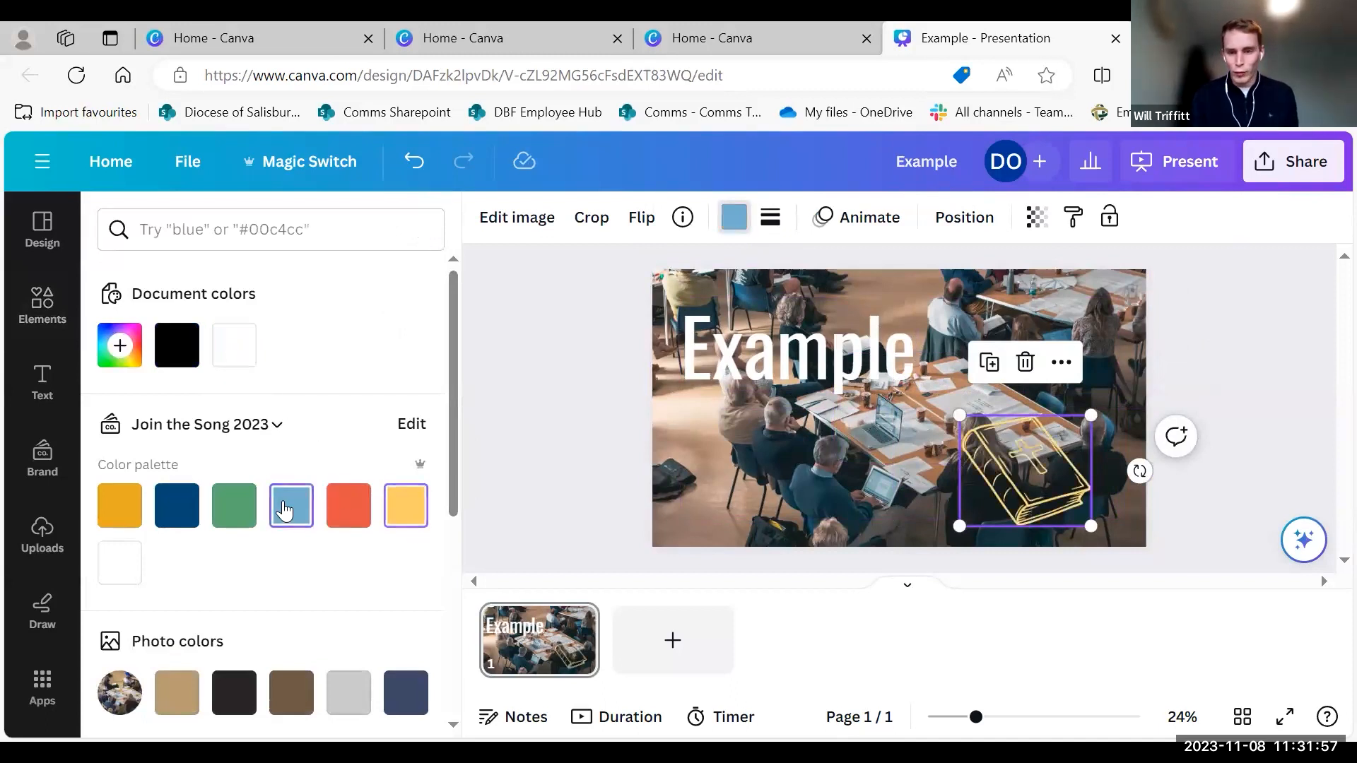
{"action": "left_click", "coordinate": [234, 348]}
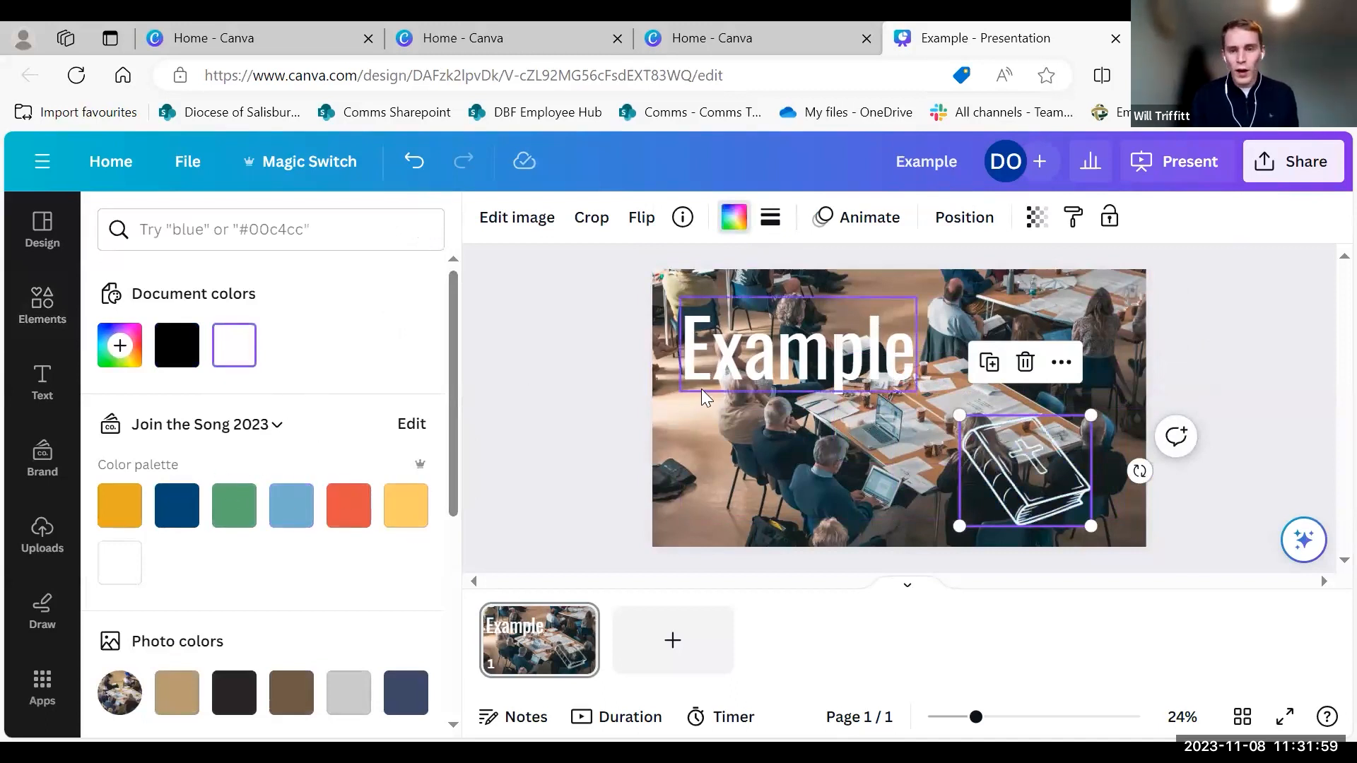
Enlarge the Bible graphic, try out its horizontal and vertical flips, and place it to the right of the Example text.
{"action": "left_click_drag", "start_coordinate": [1092, 414], "coordinate": [1118, 392]}
{"action": "left_click", "coordinate": [628, 230]}
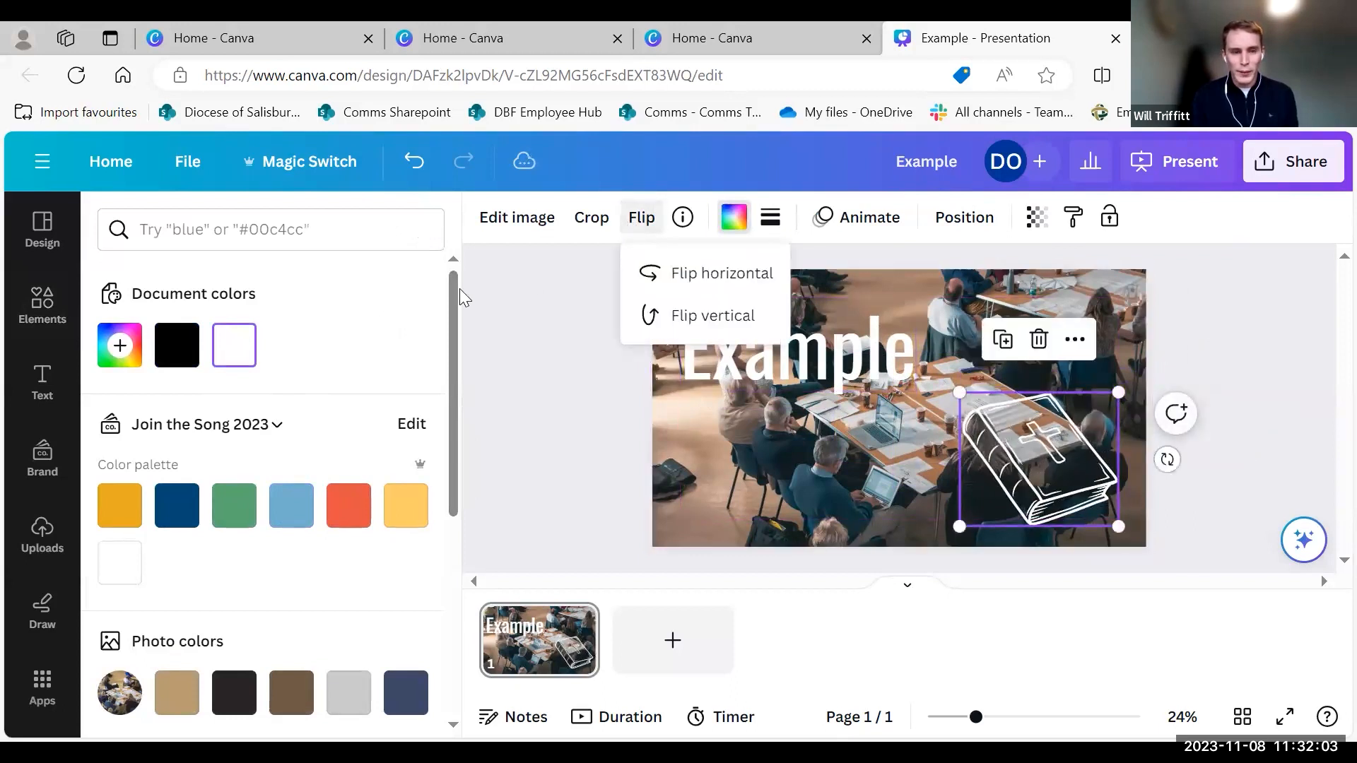
{"action": "left_click", "coordinate": [679, 283]}
{"action": "left_click", "coordinate": [671, 311]}
{"action": "left_click", "coordinate": [670, 310]}
{"action": "left_click", "coordinate": [678, 281]}
{"action": "left_click", "coordinate": [548, 361]}
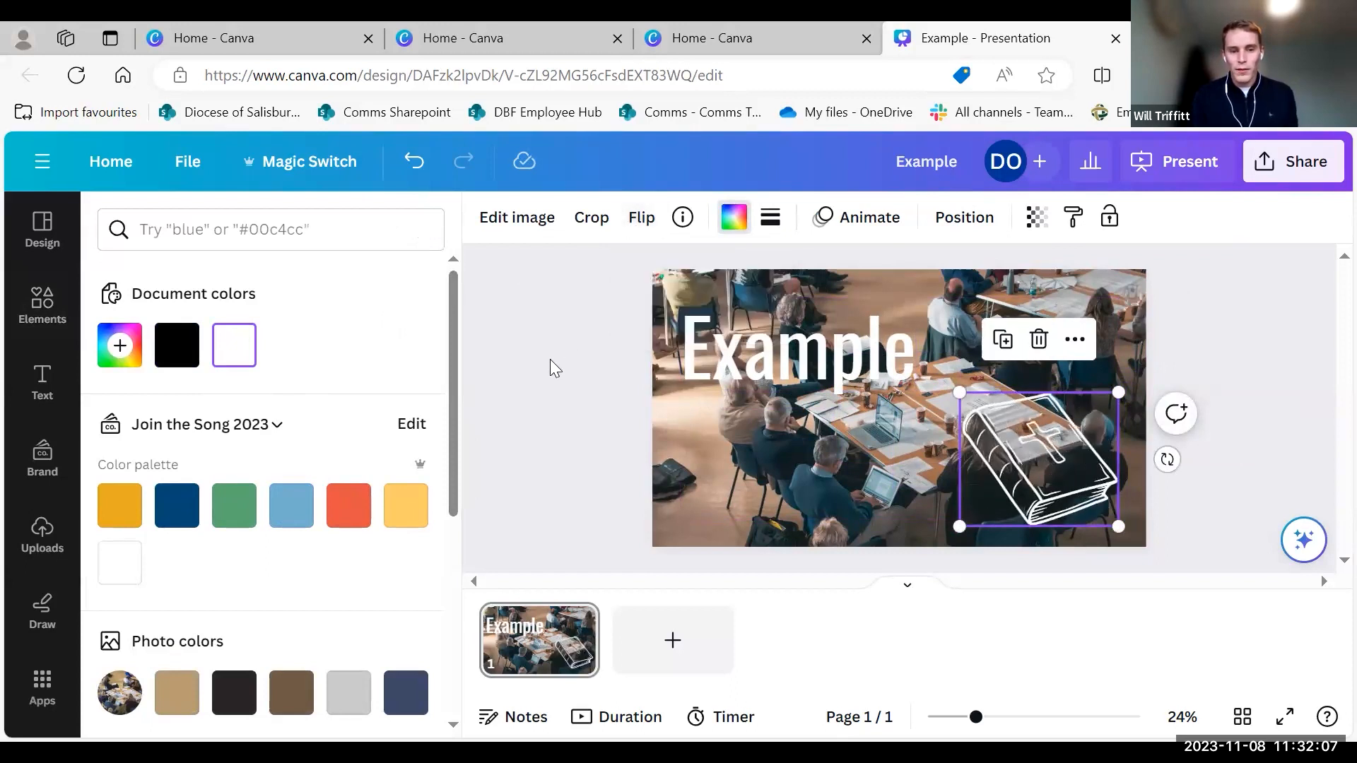
{"action": "left_click_drag", "start_coordinate": [1054, 451], "coordinate": [1076, 372]}
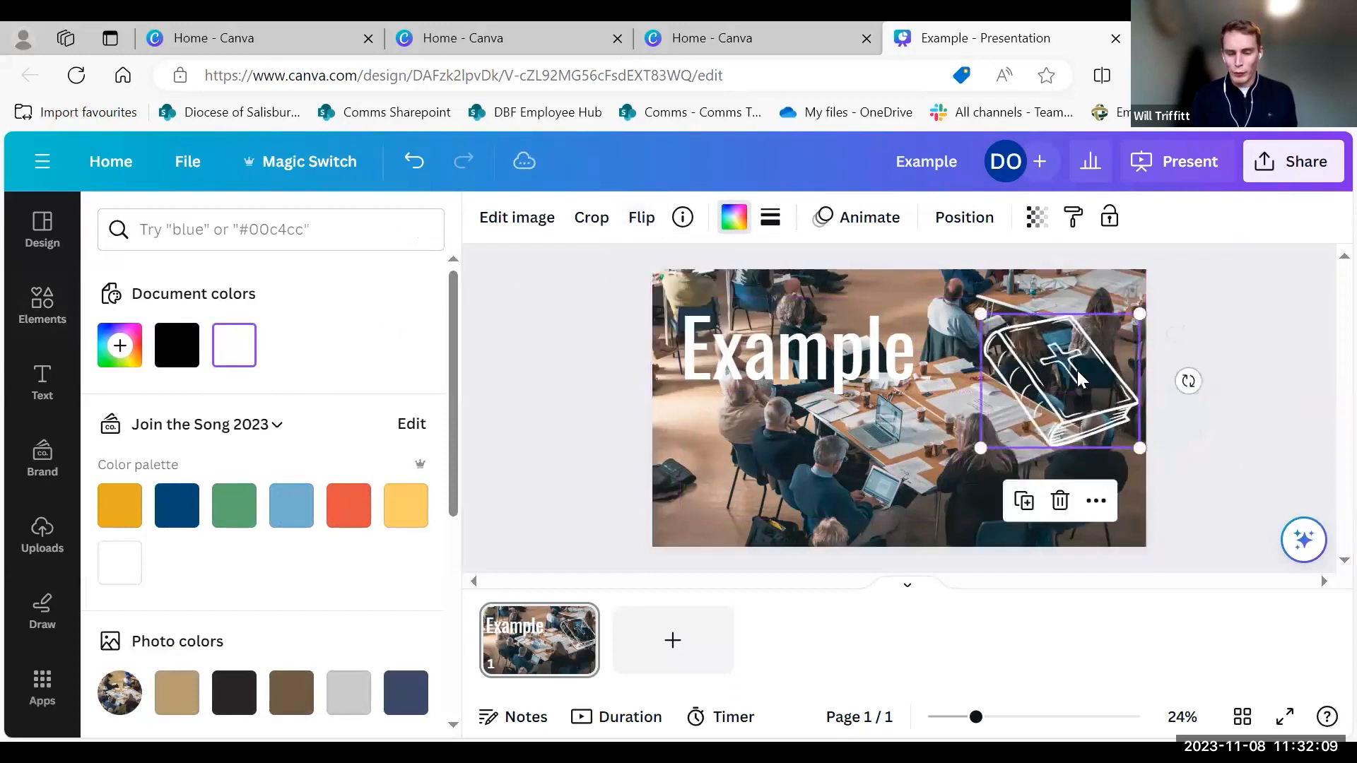
Clear the bible search and look through the element categories, including shapes, graphics, the AI image generator and tables.
{"action": "left_click", "coordinate": [42, 304]}
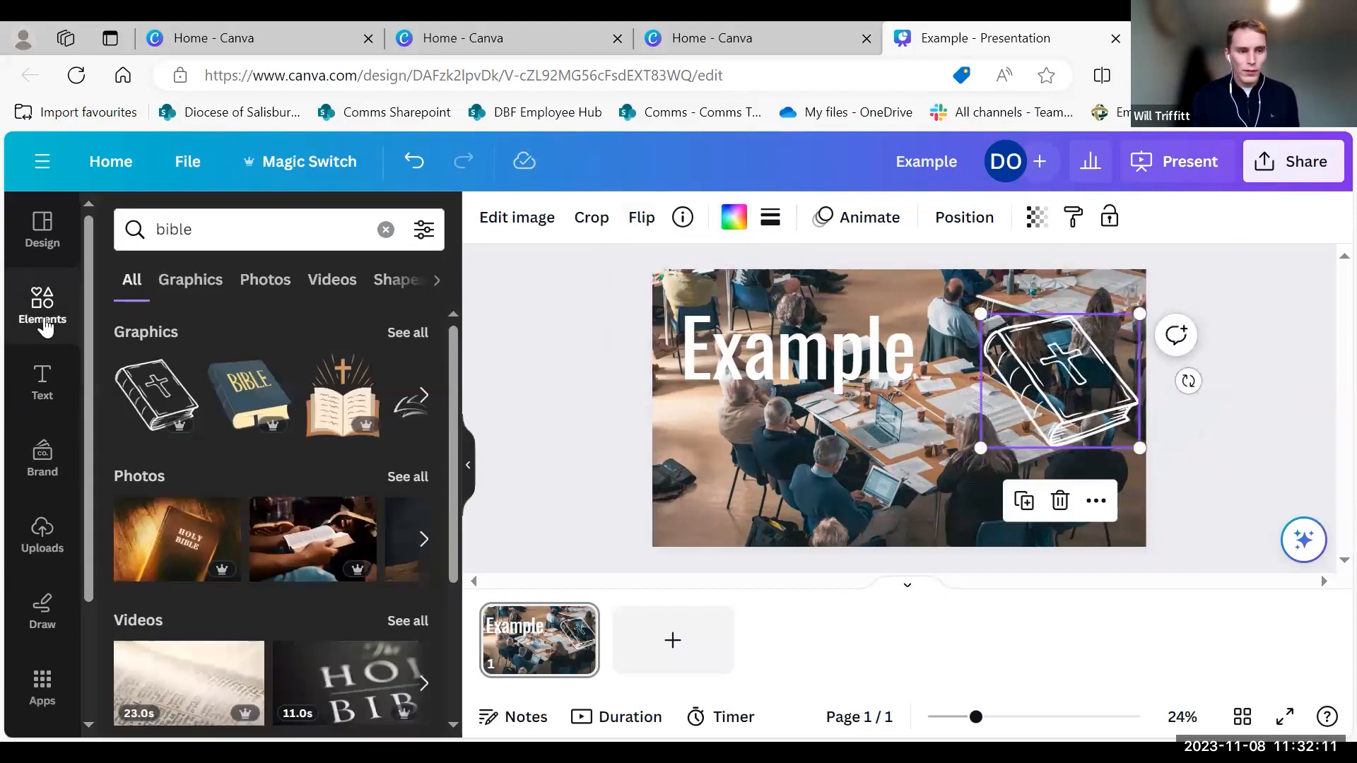
{"action": "left_click", "coordinate": [382, 232]}
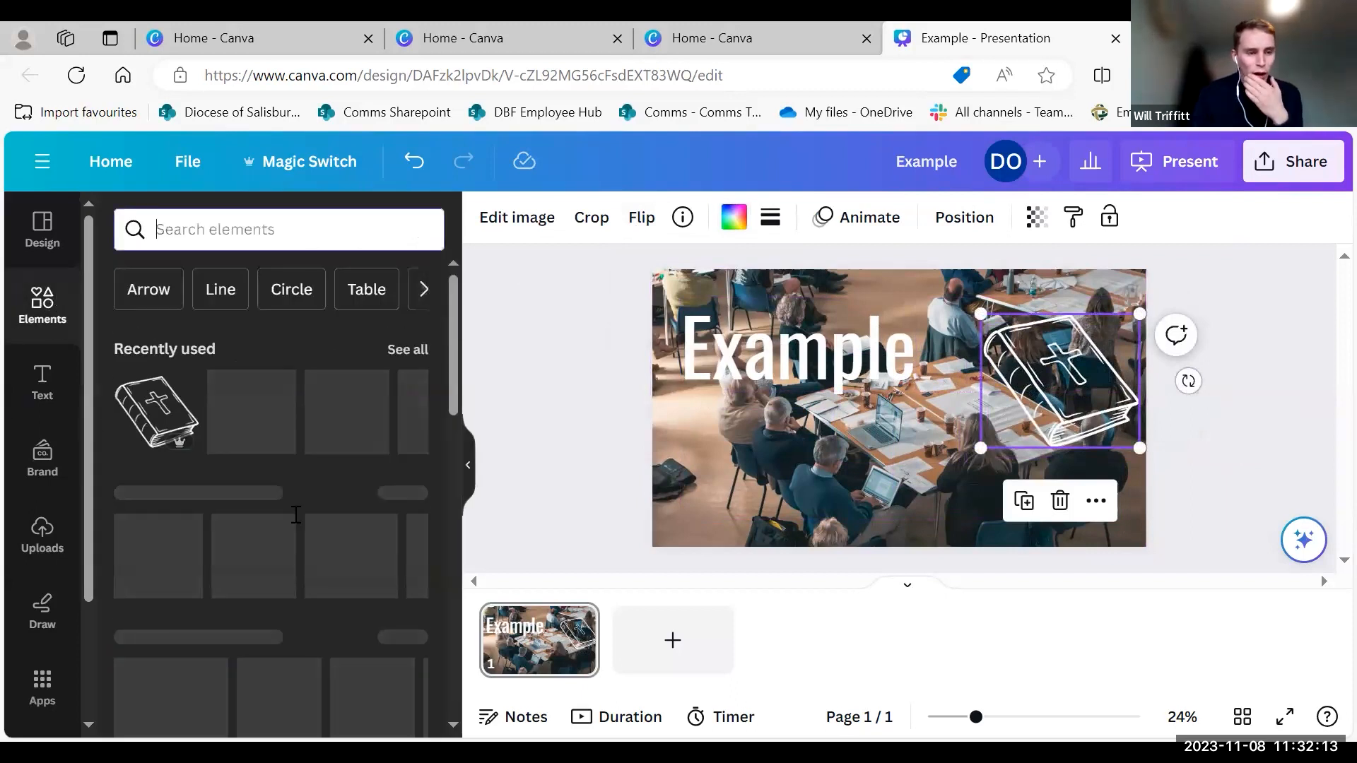
{"action": "scroll", "coordinate": [255, 534], "scroll_direction": "down", "scroll_amount": 3}
{"action": "scroll", "coordinate": [237, 541], "scroll_direction": "down", "scroll_amount": 4}
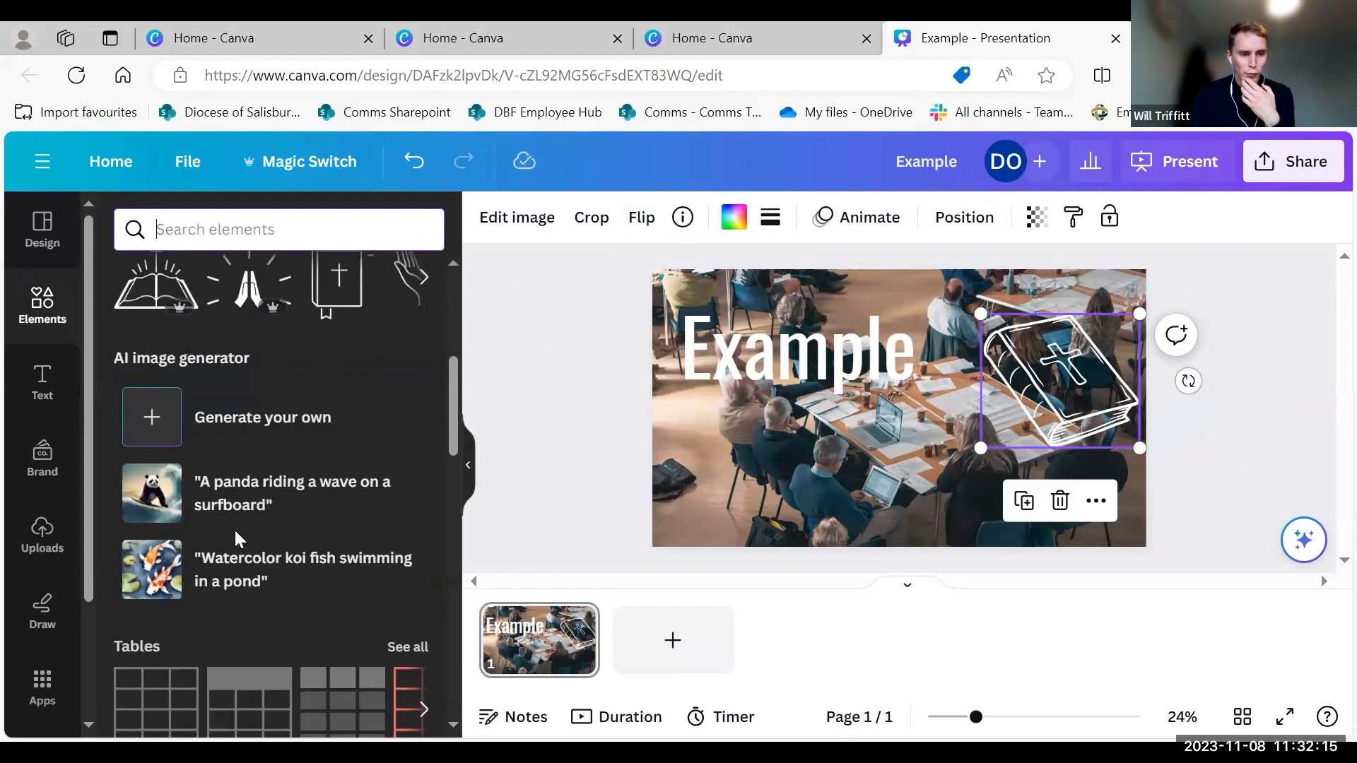
{"action": "scroll", "coordinate": [236, 537], "scroll_direction": "up", "scroll_amount": 5}
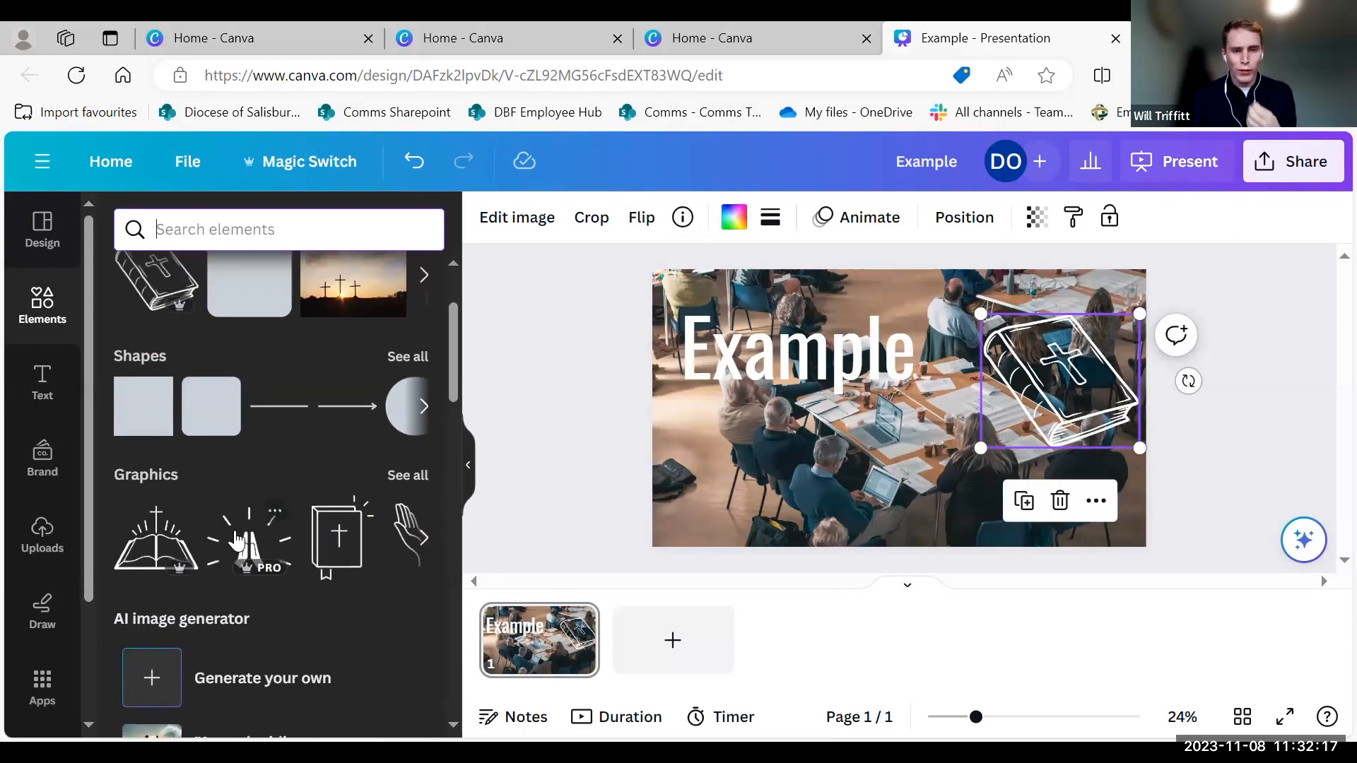
{"action": "scroll", "coordinate": [235, 530], "scroll_direction": "up", "scroll_amount": 1}
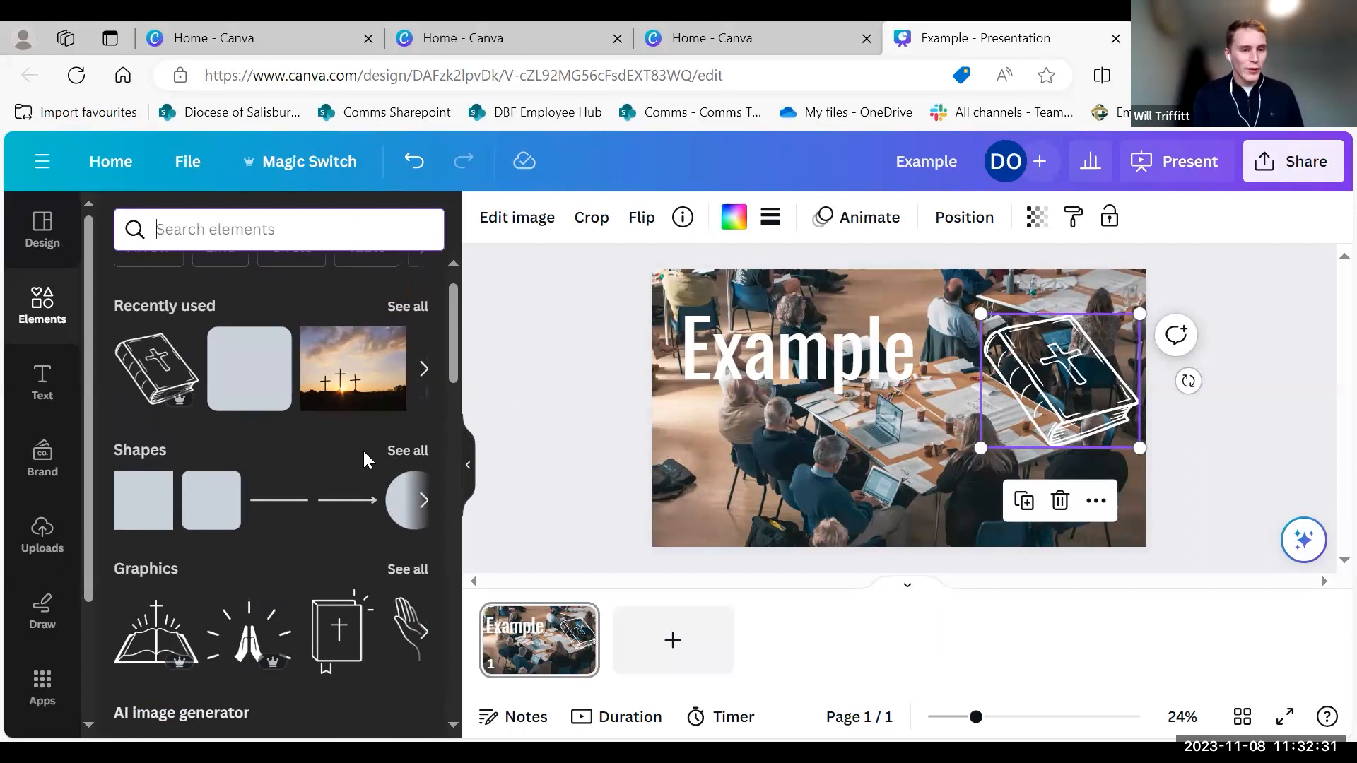
{"action": "scroll", "coordinate": [363, 448], "scroll_direction": "up", "scroll_amount": 1}
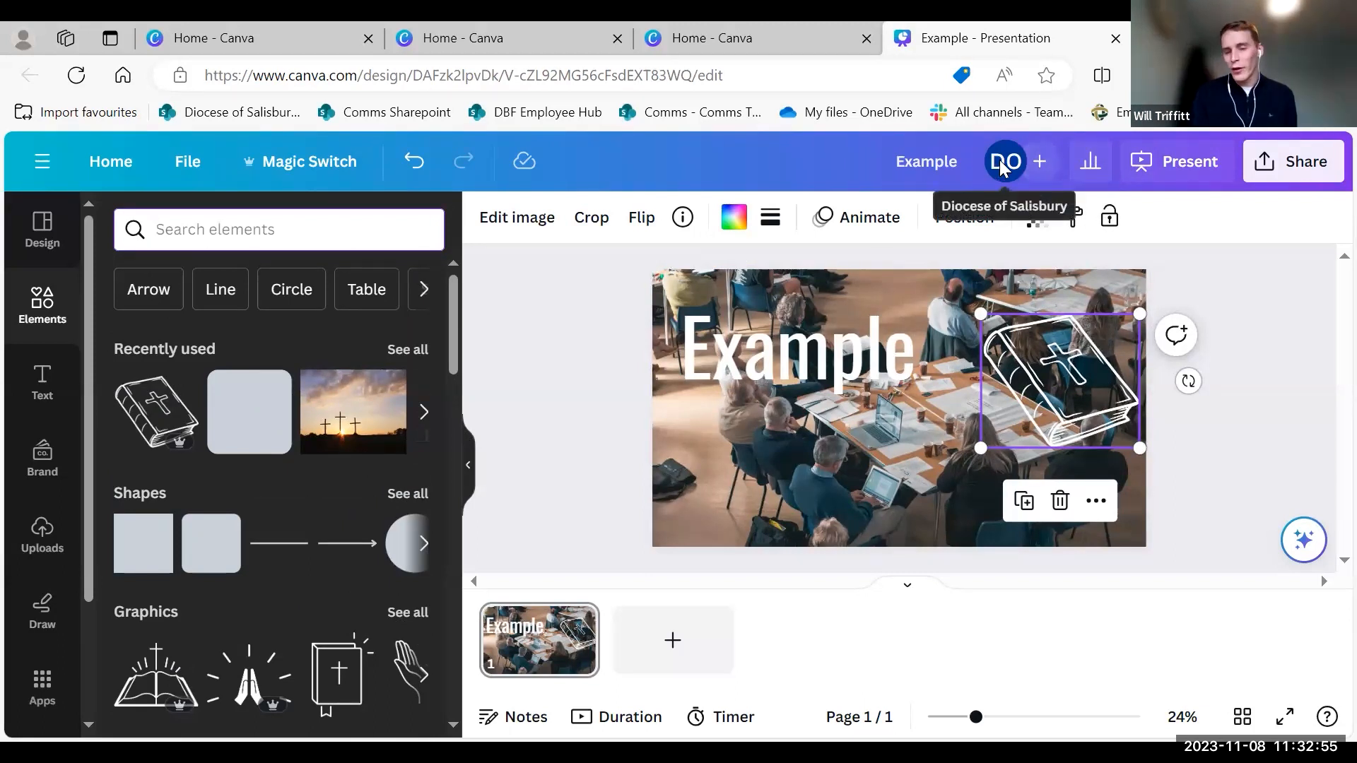
Check who has access to the design, and post a comment on the slide's photo asking a named colleague to "please finish off".
{"action": "left_click", "coordinate": [1042, 163]}
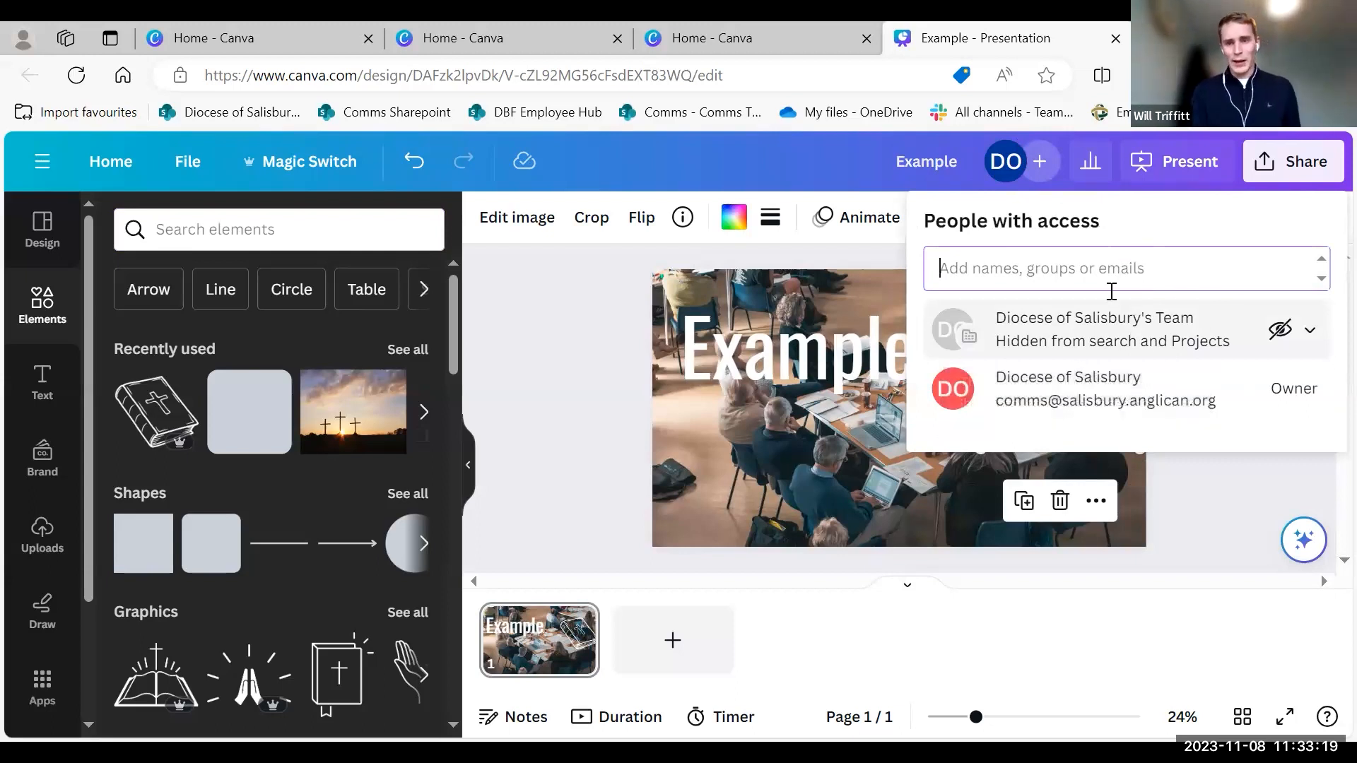
{"action": "left_click", "coordinate": [1172, 505]}
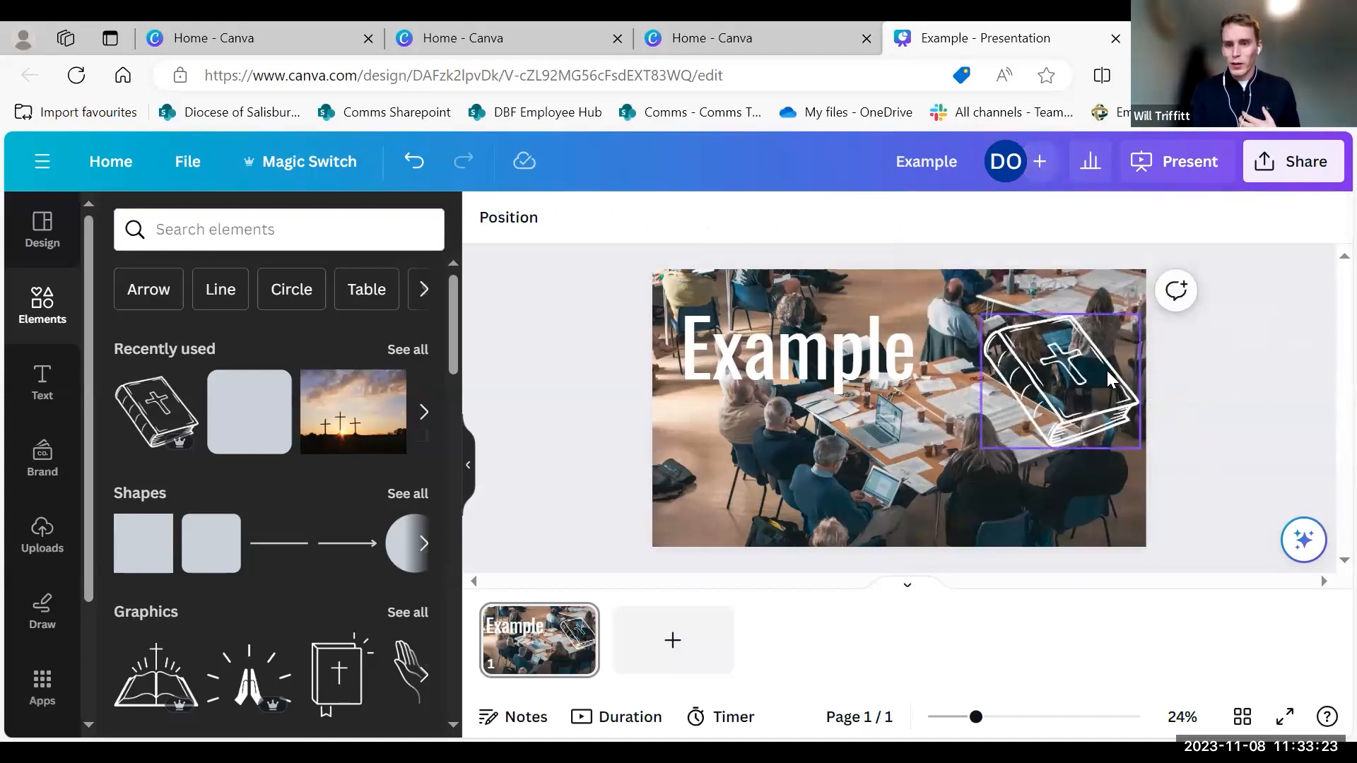
{"action": "left_click", "coordinate": [1178, 291]}
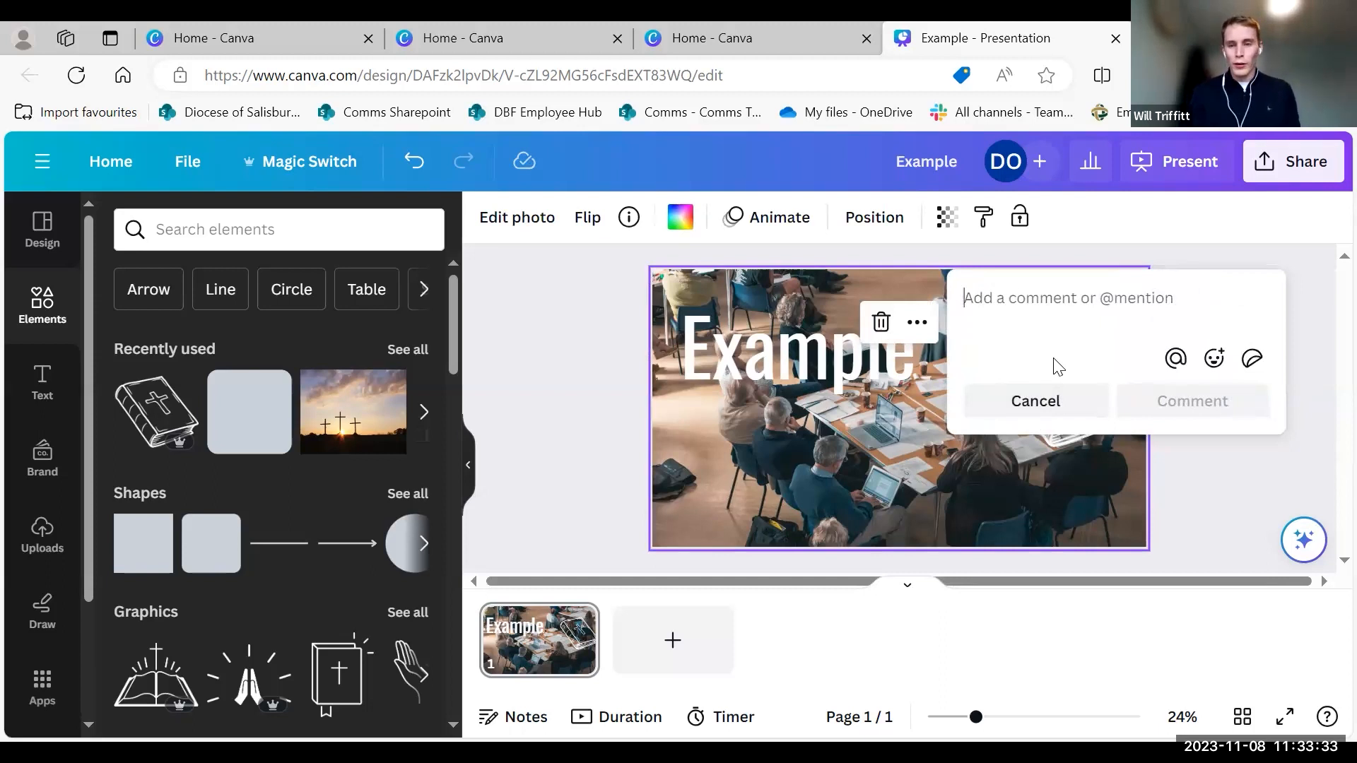
{"action": "type", "text": "Allana plea"}
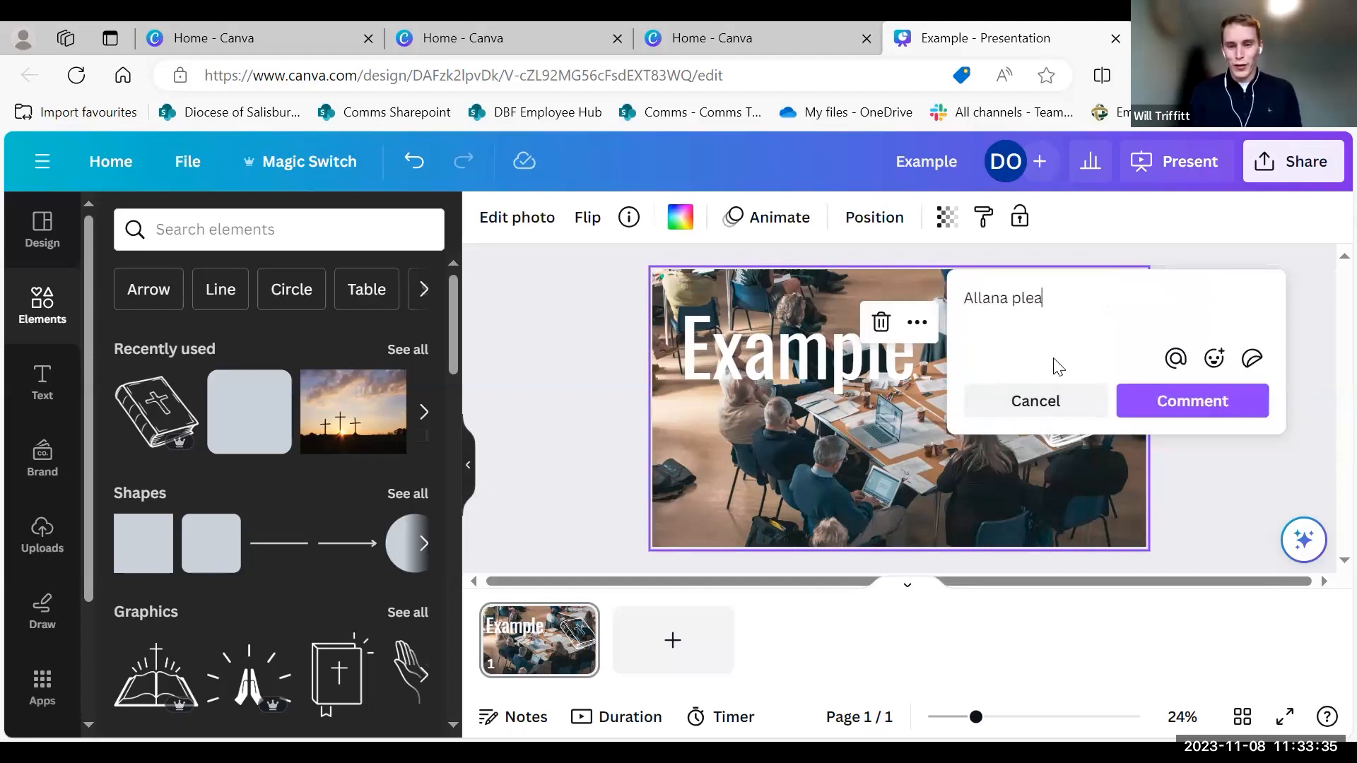
{"action": "type", "text": "se finish off"}
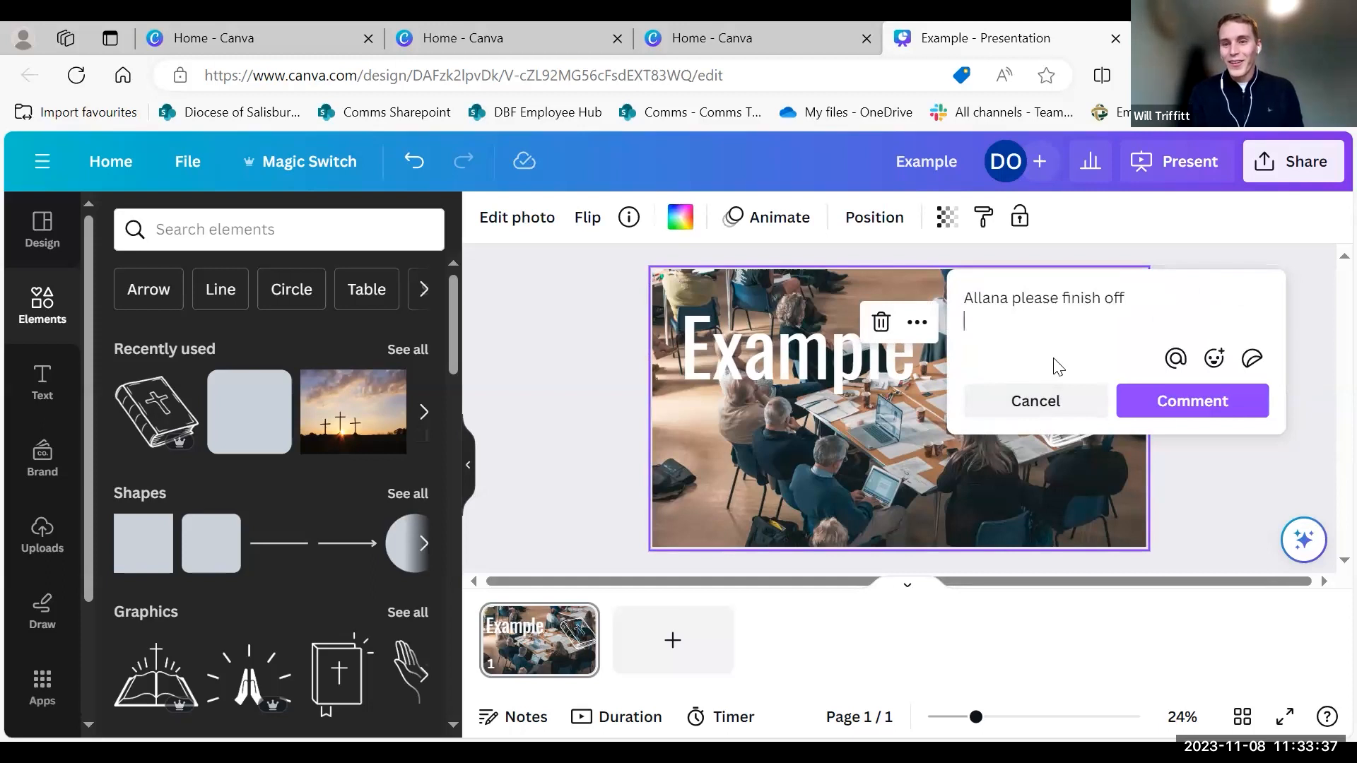
{"action": "left_click", "coordinate": [1202, 404]}
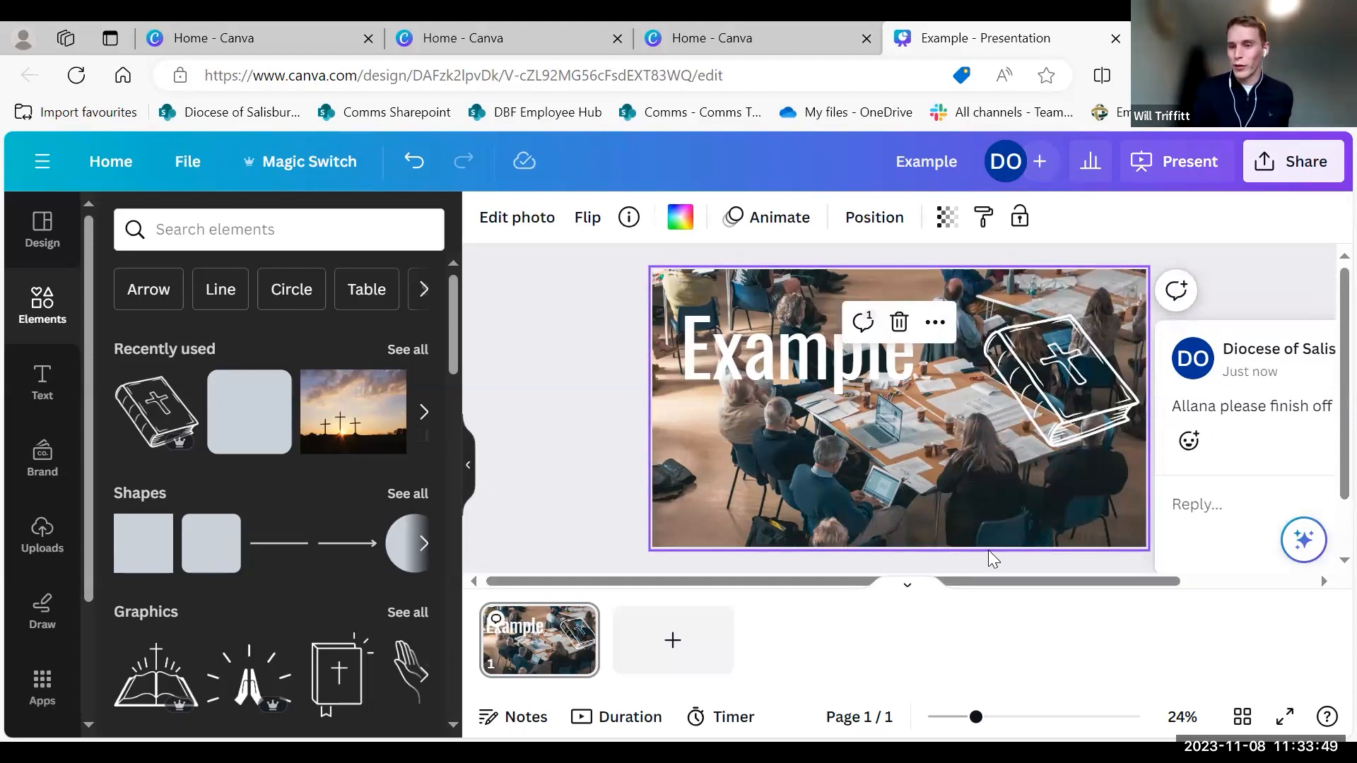
{"action": "left_click", "coordinate": [472, 391]}
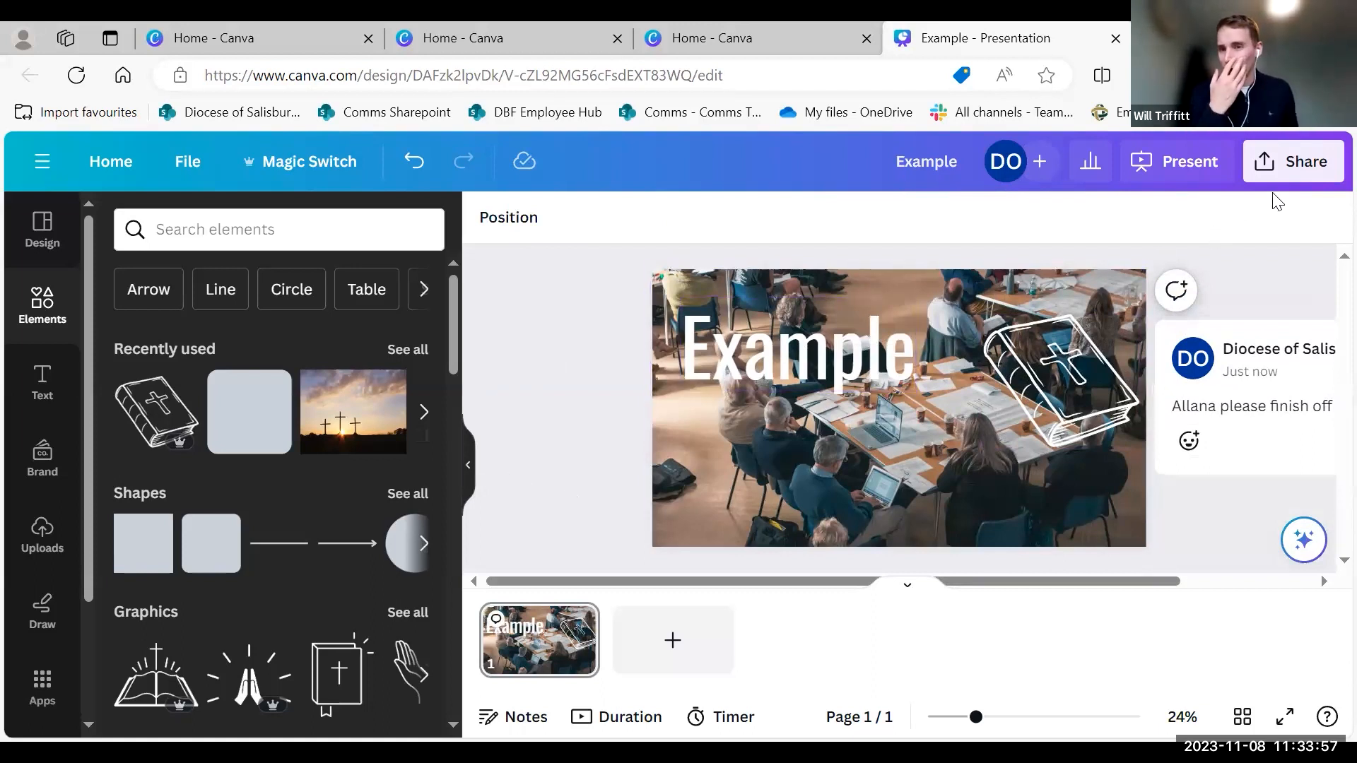
Examine the design's sharing options, including the collaboration link's access levels, presenting, public view link, social sharing and printing.
{"action": "left_click", "coordinate": [1286, 164]}
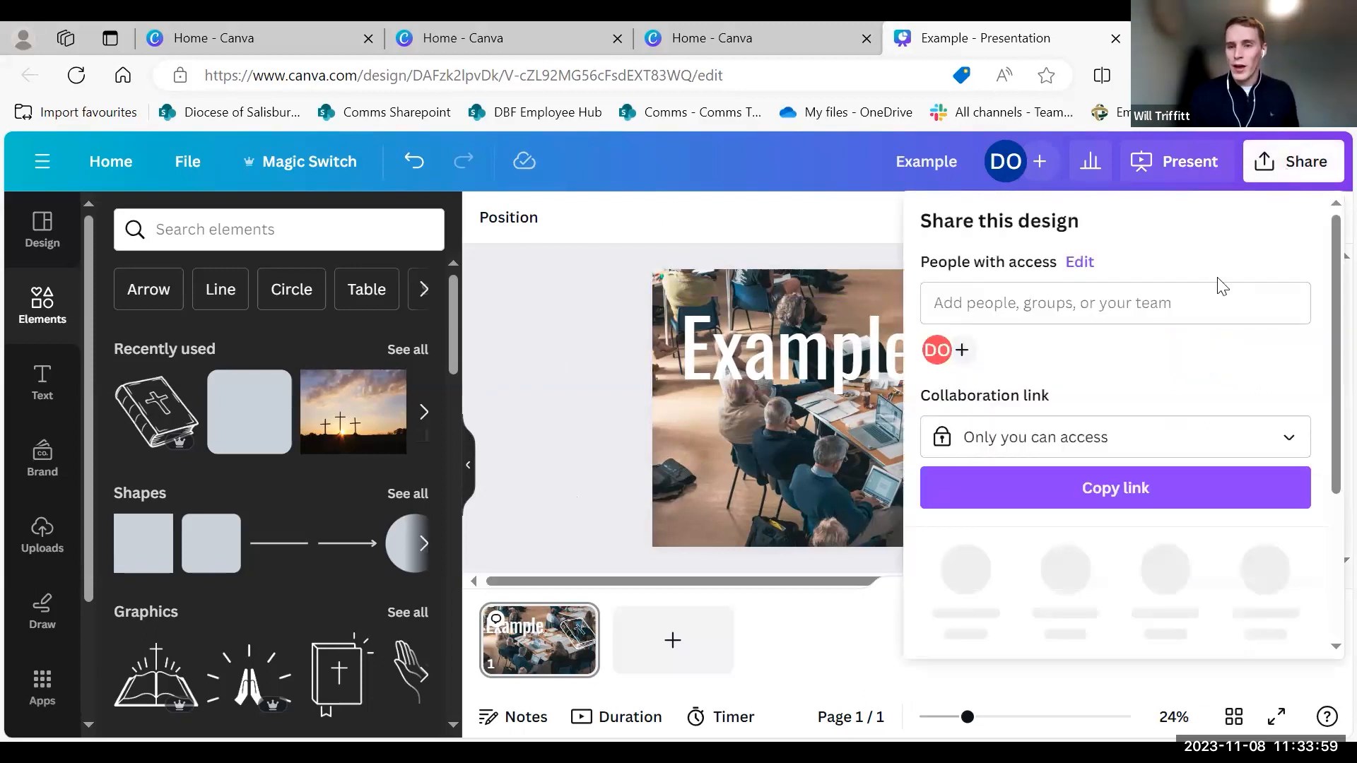
{"action": "left_click", "coordinate": [1057, 443]}
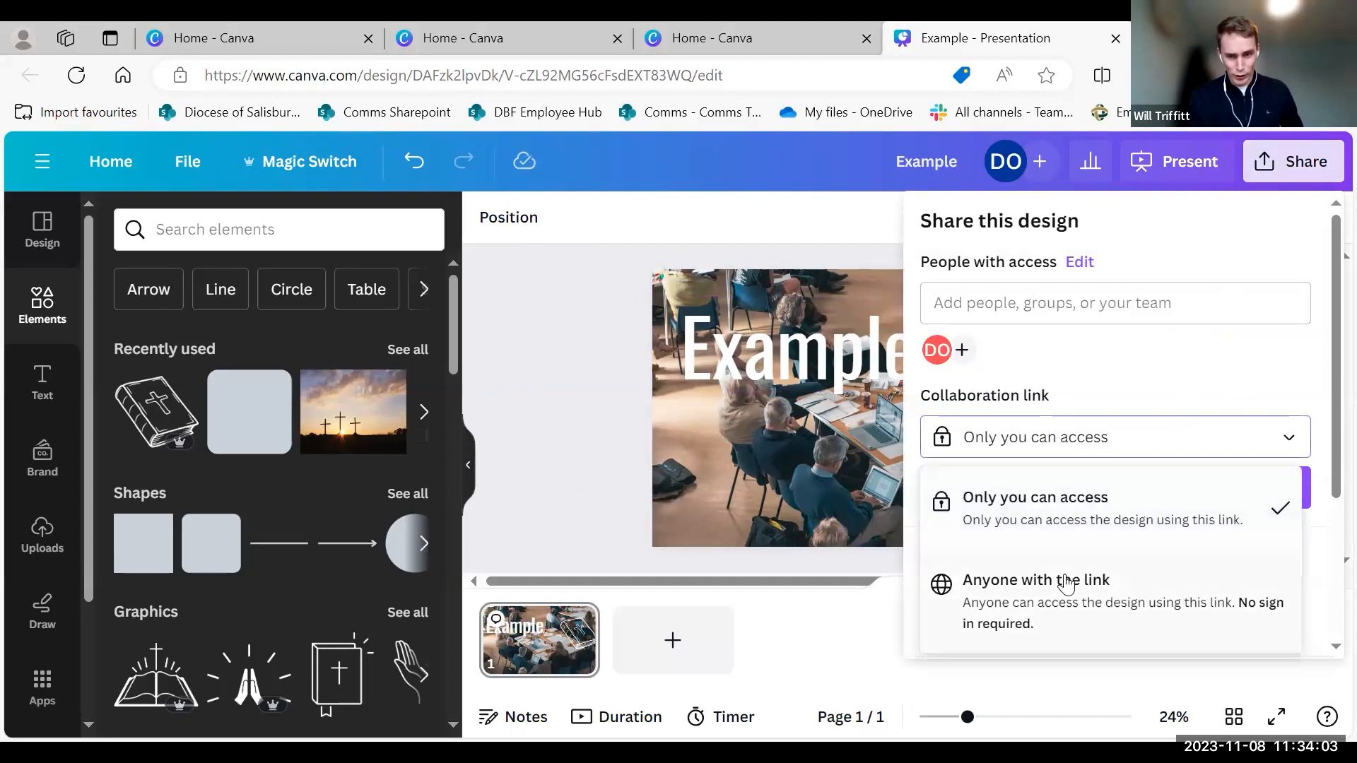
{"action": "left_click", "coordinate": [1114, 340]}
{"action": "scroll", "coordinate": [1114, 339], "scroll_direction": "down", "scroll_amount": 2}
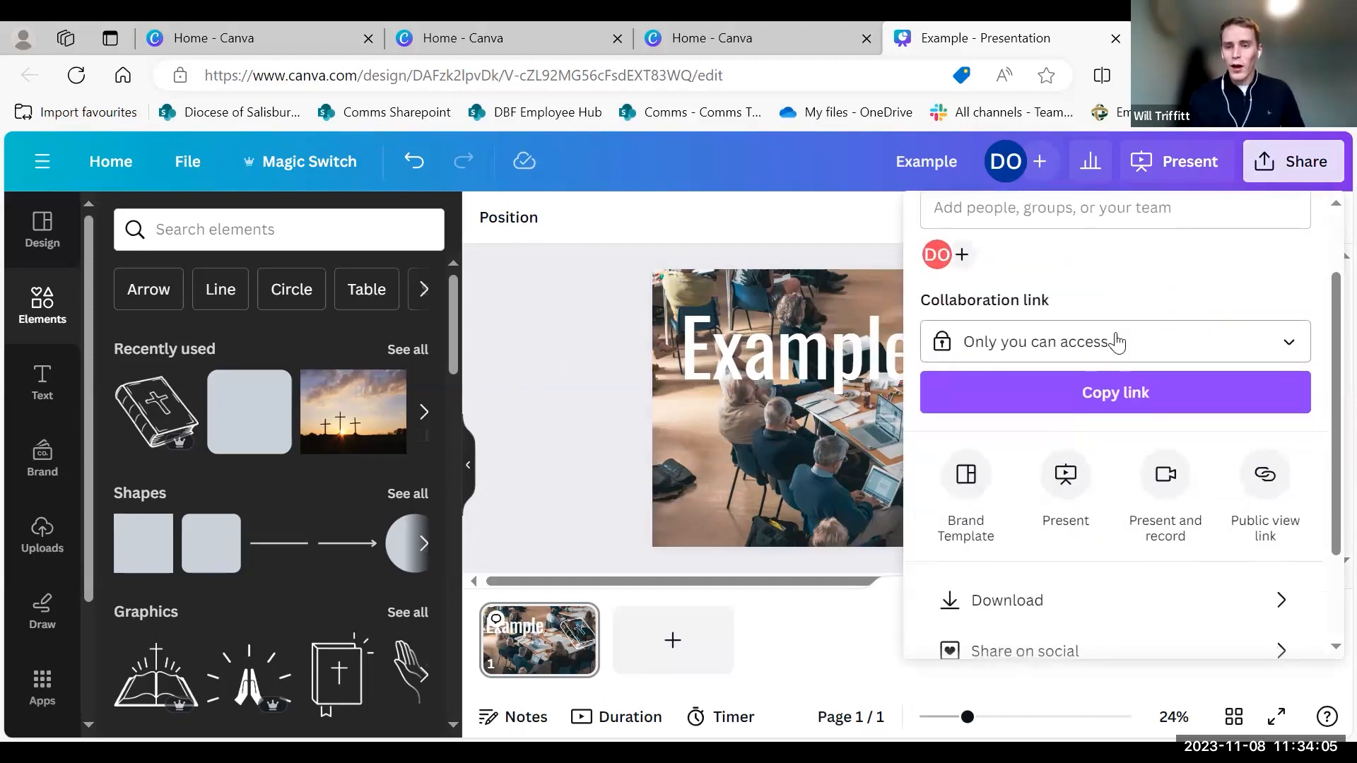
{"action": "scroll", "coordinate": [1114, 341], "scroll_direction": "down", "scroll_amount": 1}
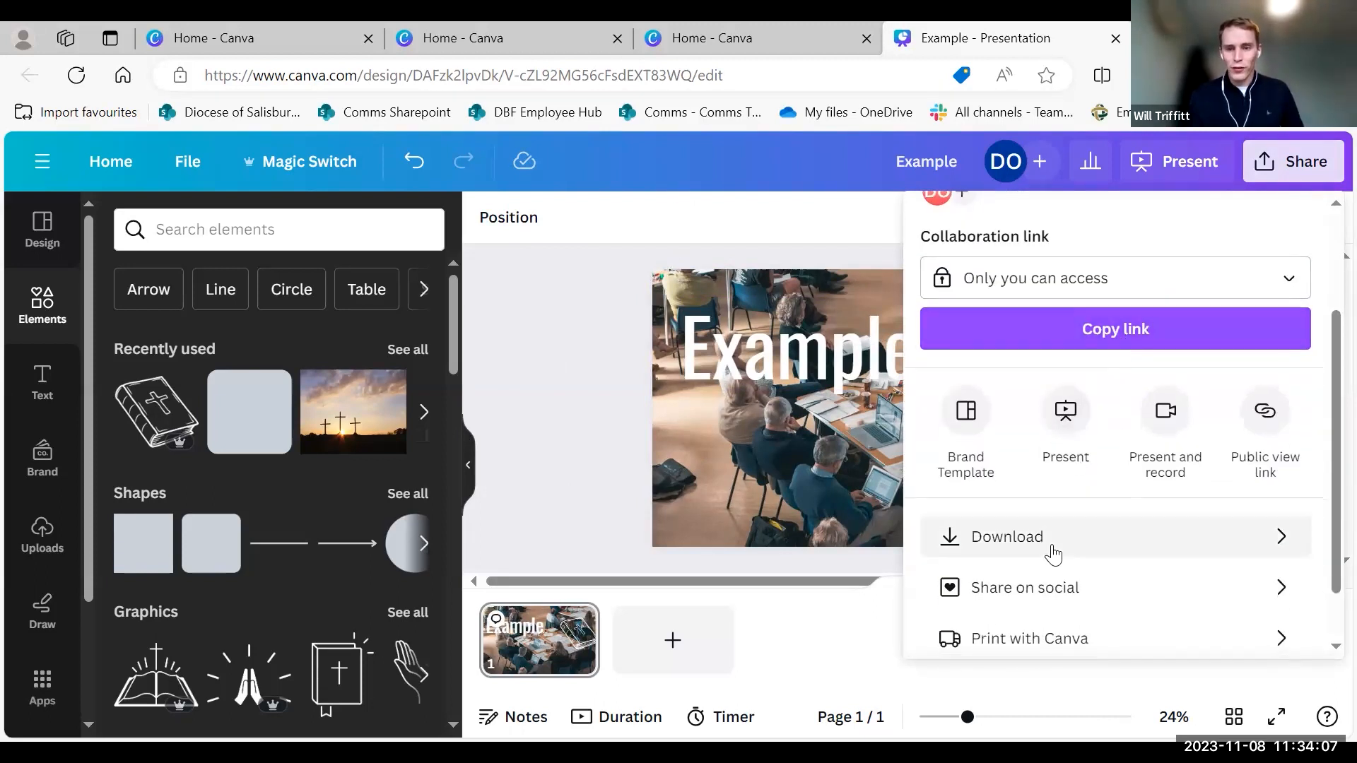
{"action": "scroll", "coordinate": [1053, 555], "scroll_direction": "down", "scroll_amount": 2}
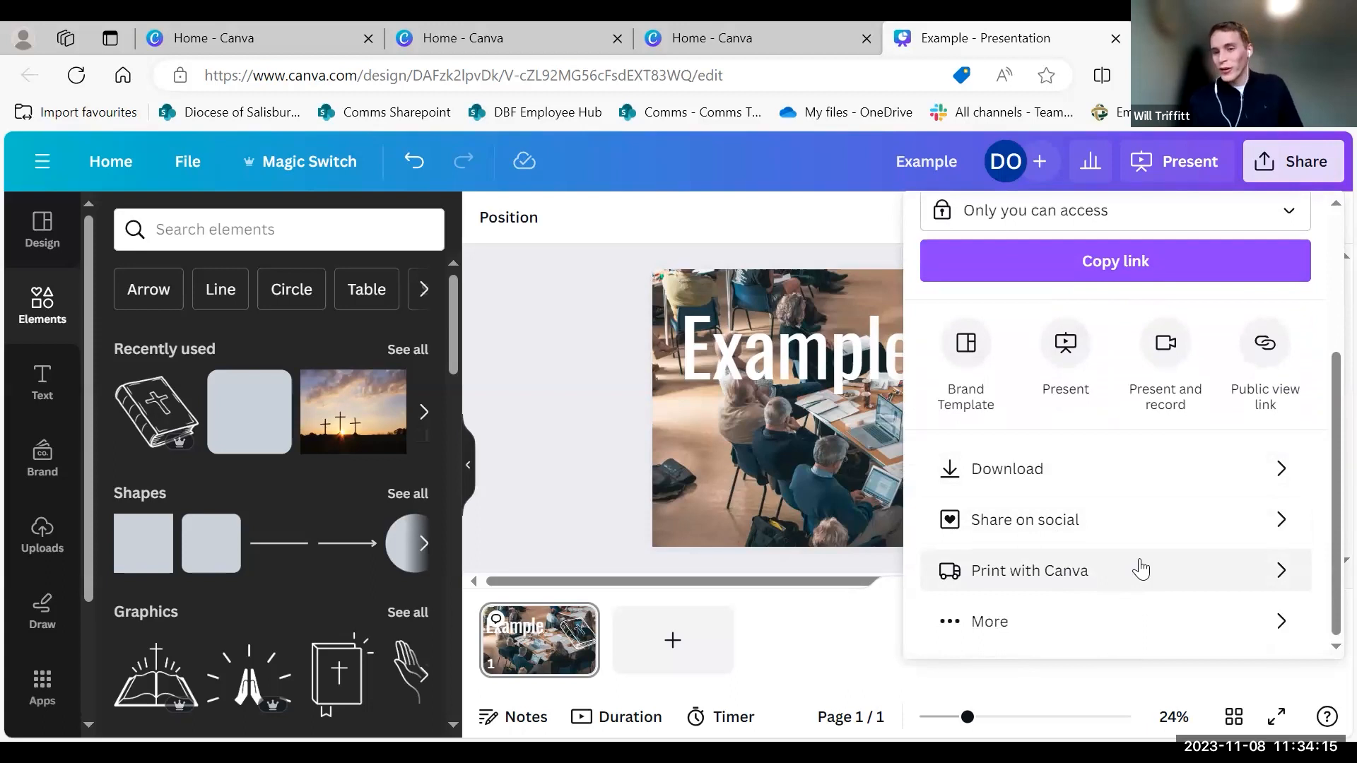
{"action": "scroll", "coordinate": [1210, 580], "scroll_direction": "up", "scroll_amount": 1}
{"action": "scroll", "coordinate": [1210, 580], "scroll_direction": "down", "scroll_amount": 1}
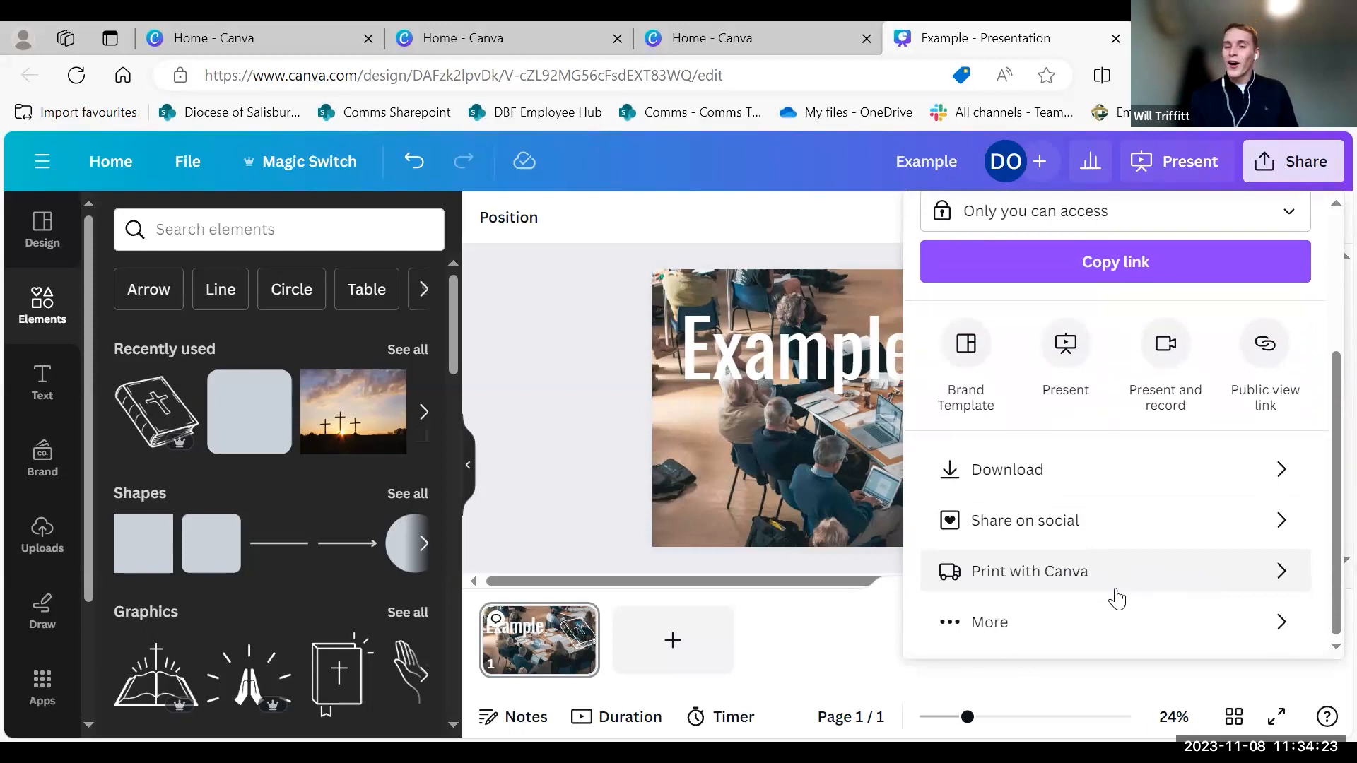
{"action": "scroll", "coordinate": [1089, 535], "scroll_direction": "up", "scroll_amount": 1}
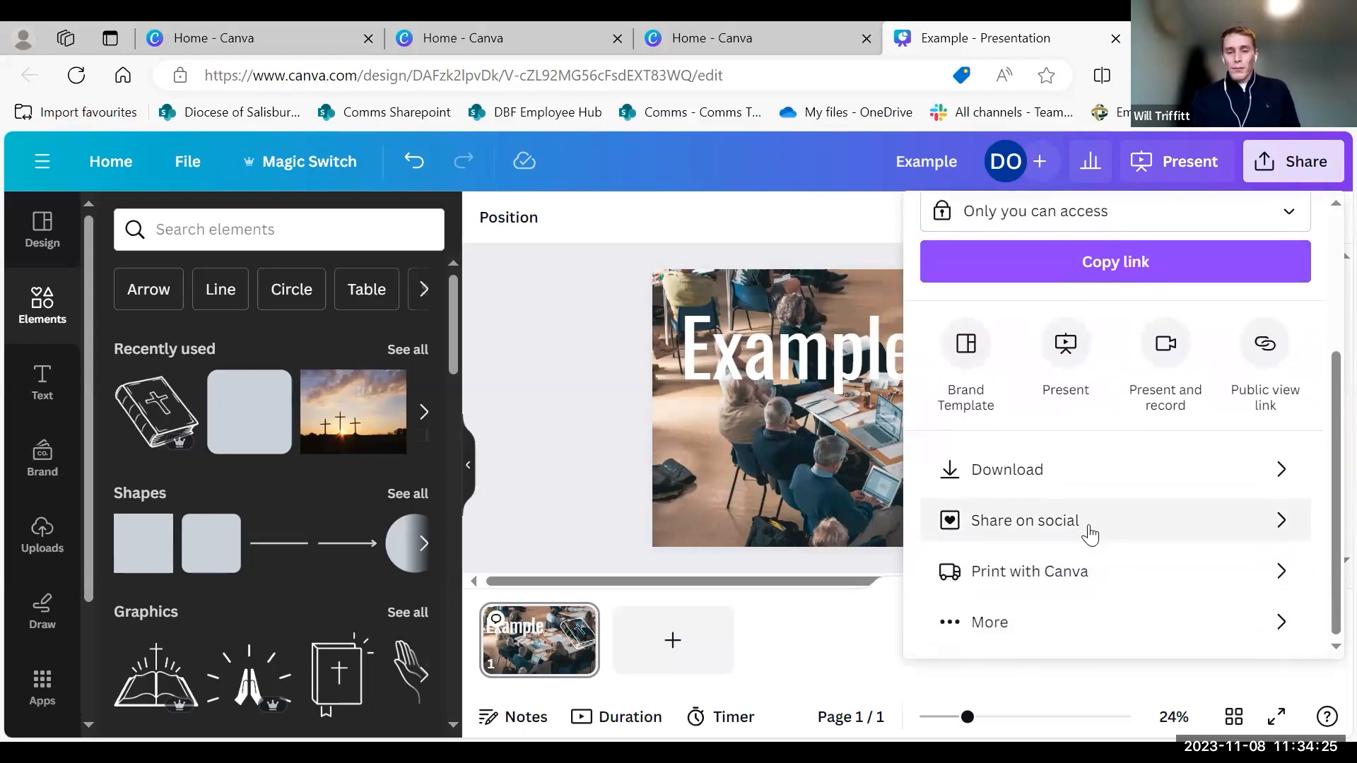
{"action": "scroll", "coordinate": [1088, 534], "scroll_direction": "down", "scroll_amount": 1}
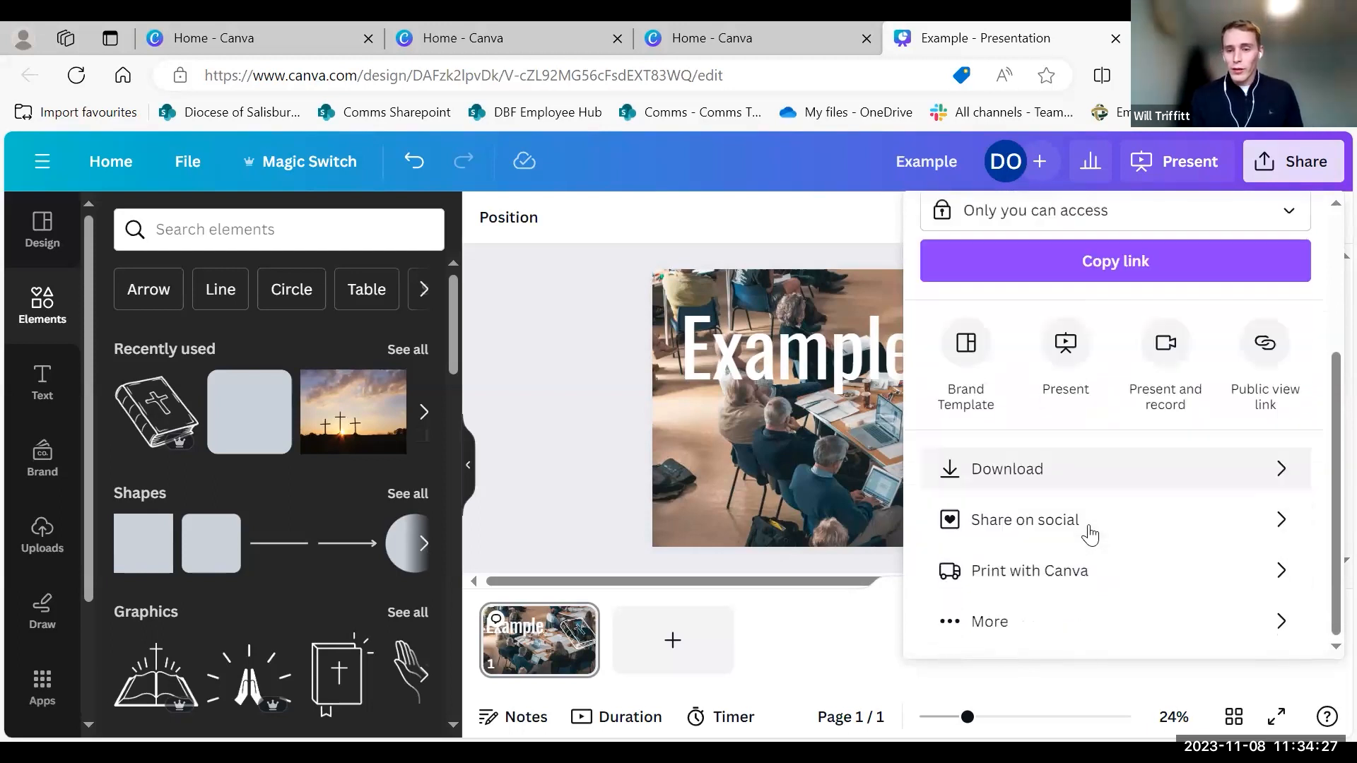
Examine the download file types, including PDF Print, PPTX, MP4 Video, JPG, PNG, SVG and GIF, and close the options without downloading.
{"action": "left_click", "coordinate": [1067, 473]}
{"action": "left_click", "coordinate": [1064, 319]}
{"action": "scroll", "coordinate": [1032, 475], "scroll_direction": "down", "scroll_amount": 3}
{"action": "scroll", "coordinate": [1034, 484], "scroll_direction": "down", "scroll_amount": 1}
{"action": "scroll", "coordinate": [1034, 484], "scroll_direction": "up", "scroll_amount": 4}
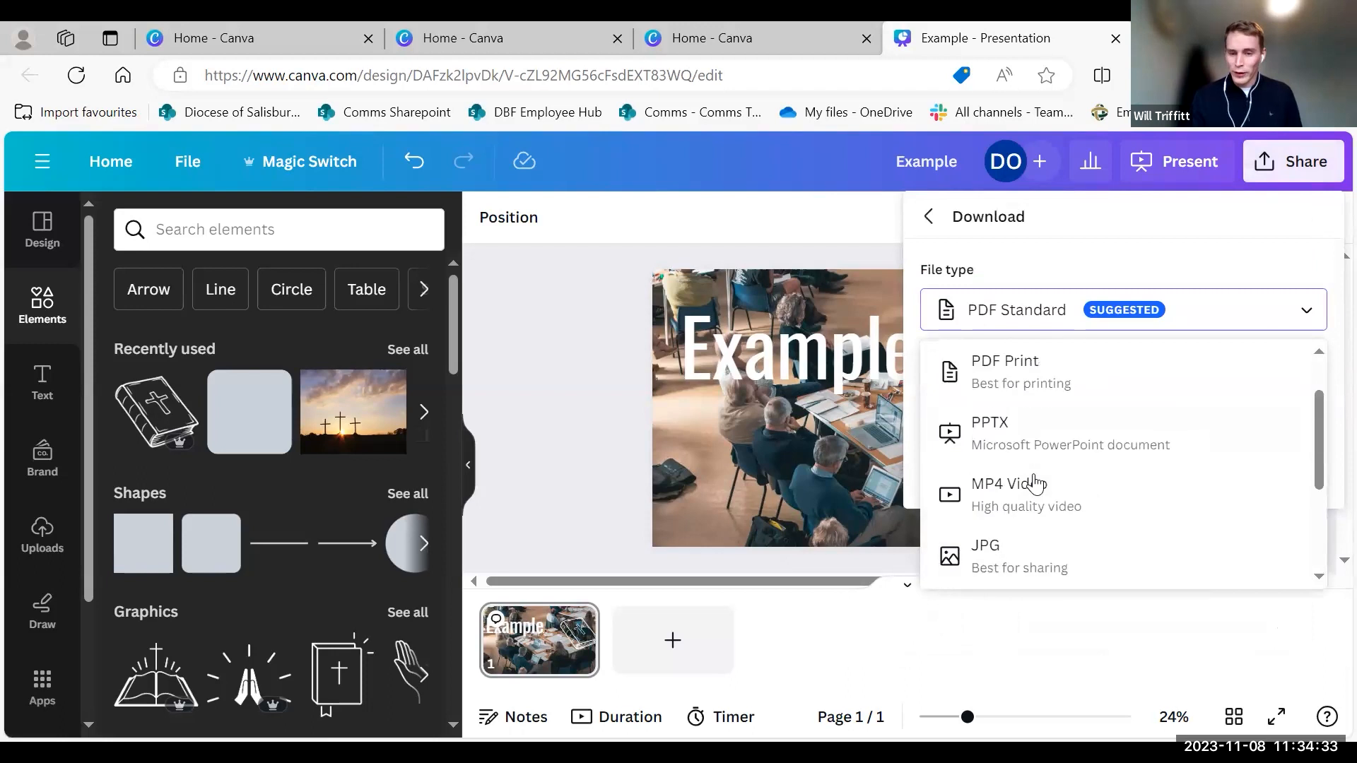
{"action": "scroll", "coordinate": [1036, 518], "scroll_direction": "down", "scroll_amount": 2}
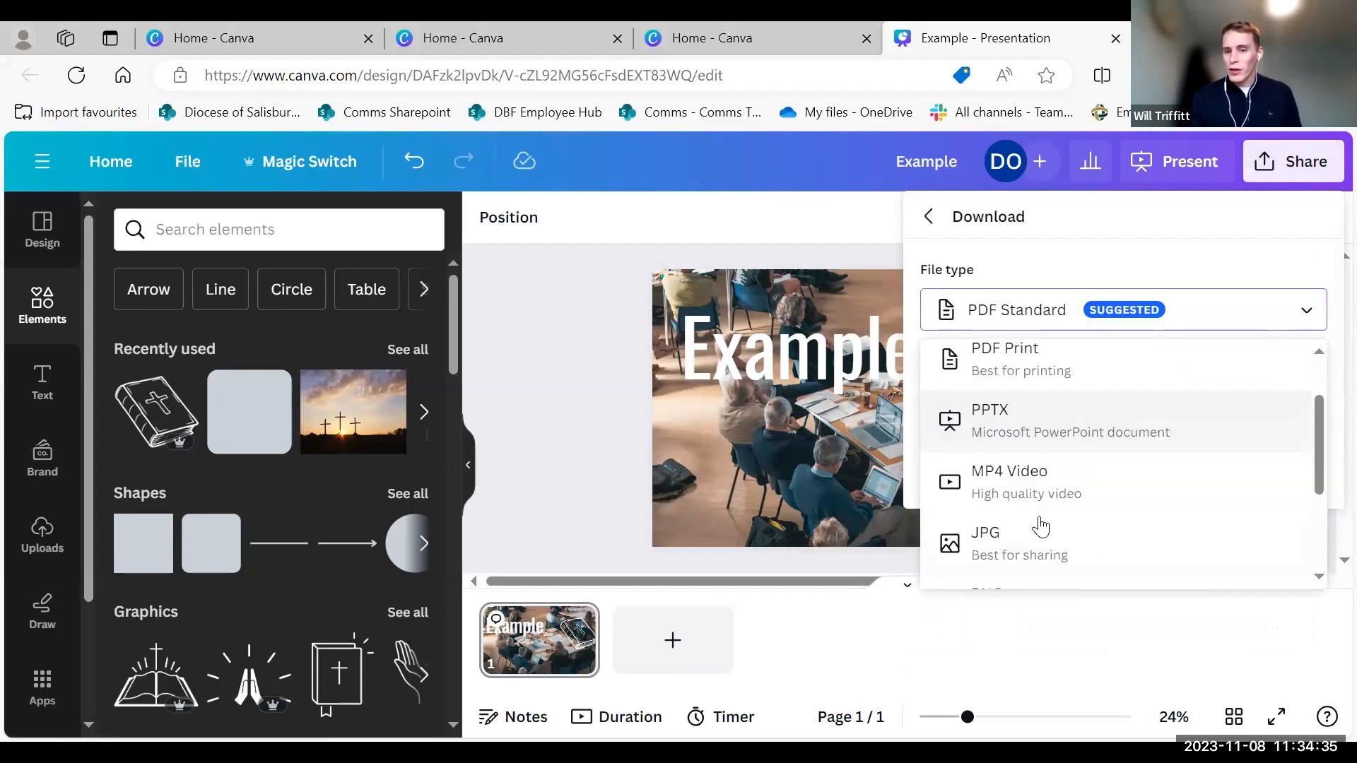
{"action": "scroll", "coordinate": [1036, 540], "scroll_direction": "down", "scroll_amount": 1}
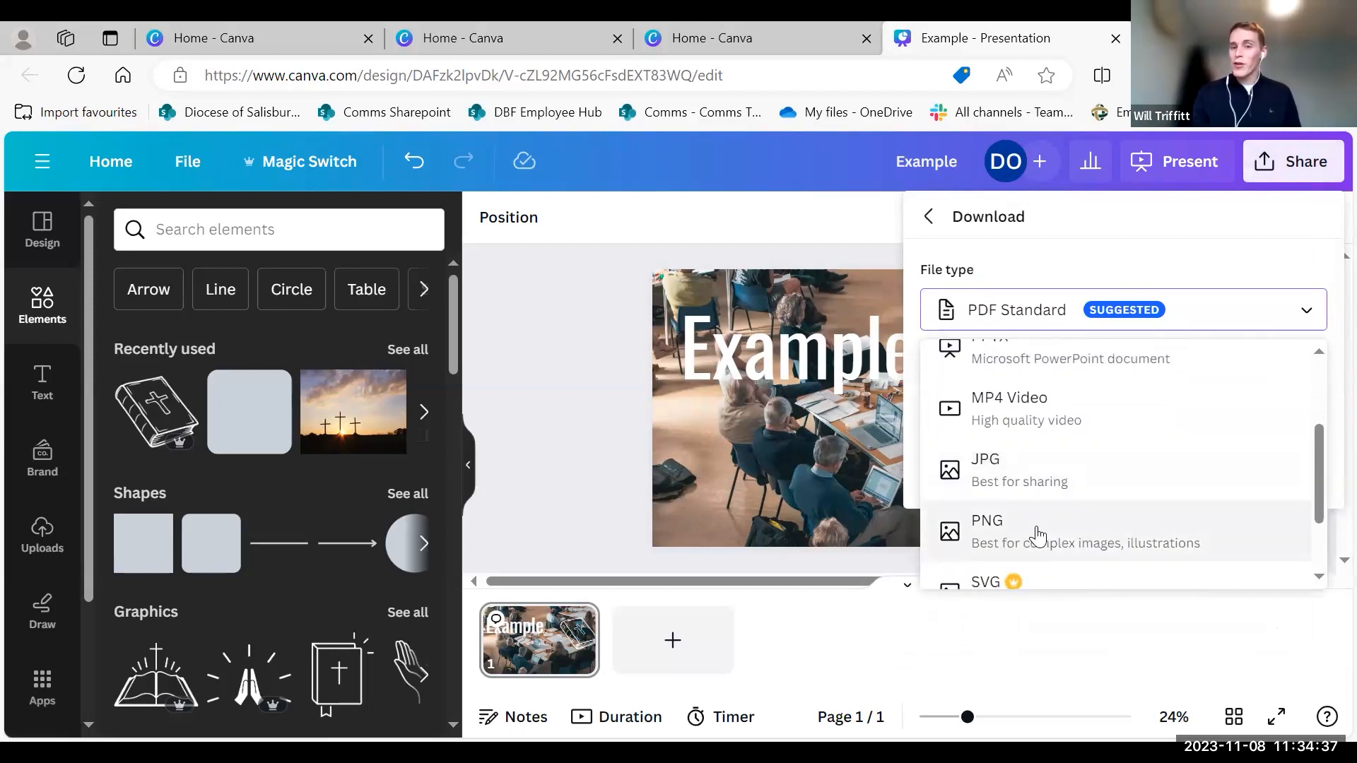
{"action": "scroll", "coordinate": [1037, 534], "scroll_direction": "up", "scroll_amount": 1}
{"action": "scroll", "coordinate": [1072, 448], "scroll_direction": "up", "scroll_amount": 1}
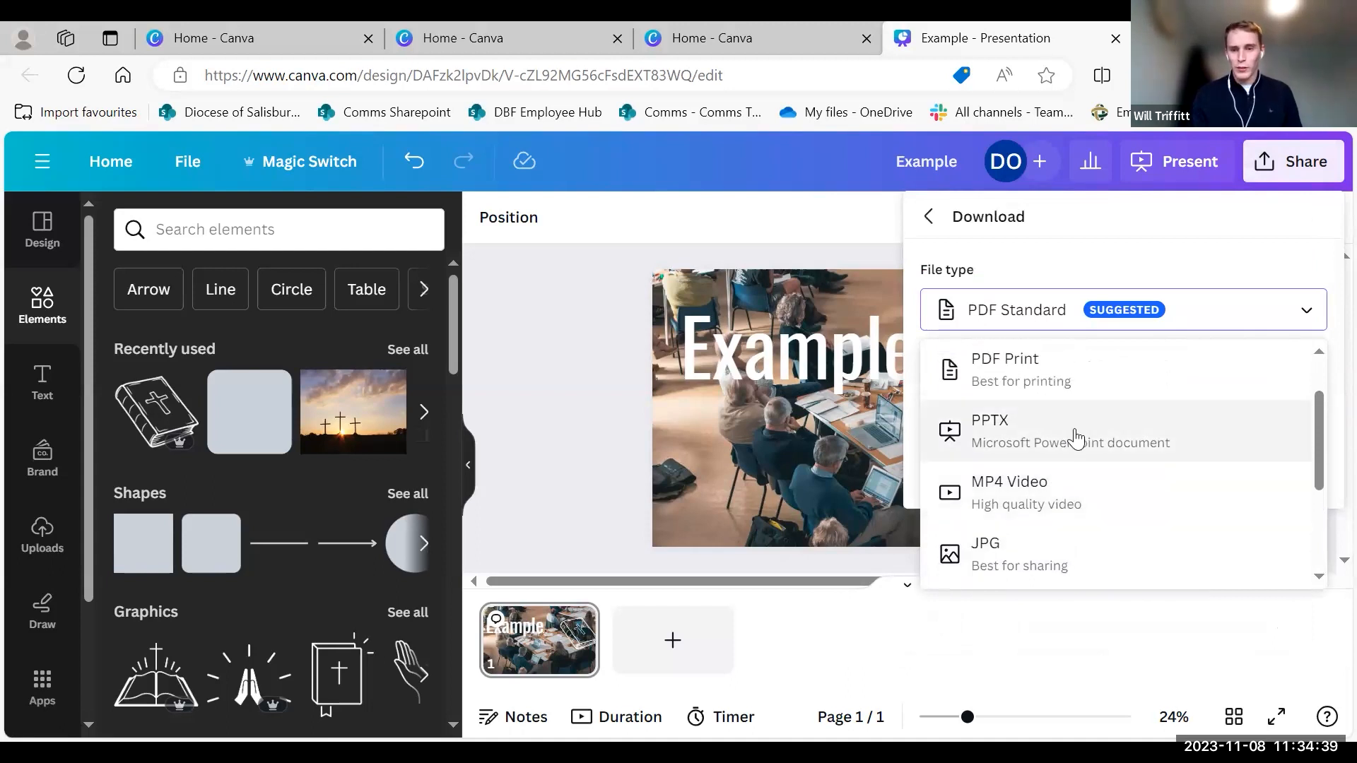
{"action": "scroll", "coordinate": [1180, 405], "scroll_direction": "up", "scroll_amount": 1}
{"action": "scroll", "coordinate": [1178, 403], "scroll_direction": "down", "scroll_amount": 4}
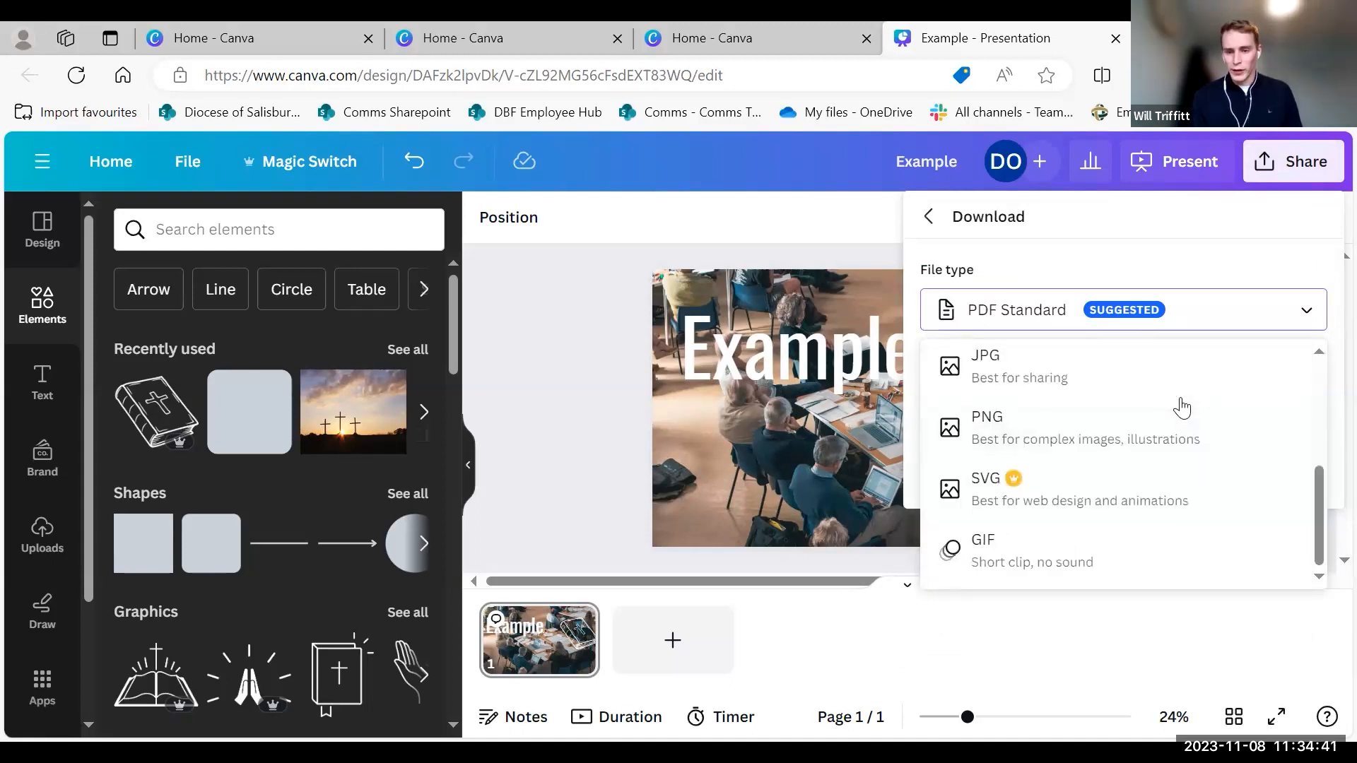
{"action": "left_click", "coordinate": [1089, 255]}
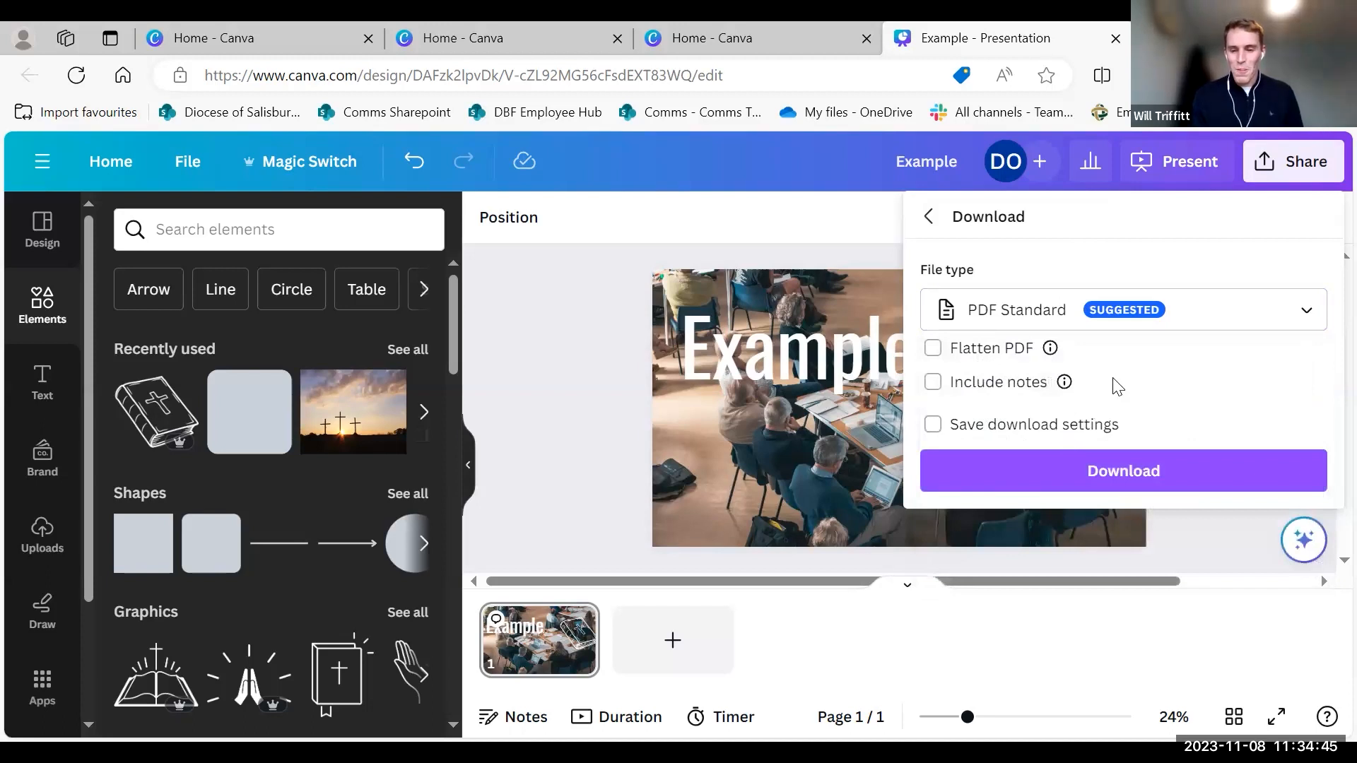
{"action": "left_click", "coordinate": [566, 290]}
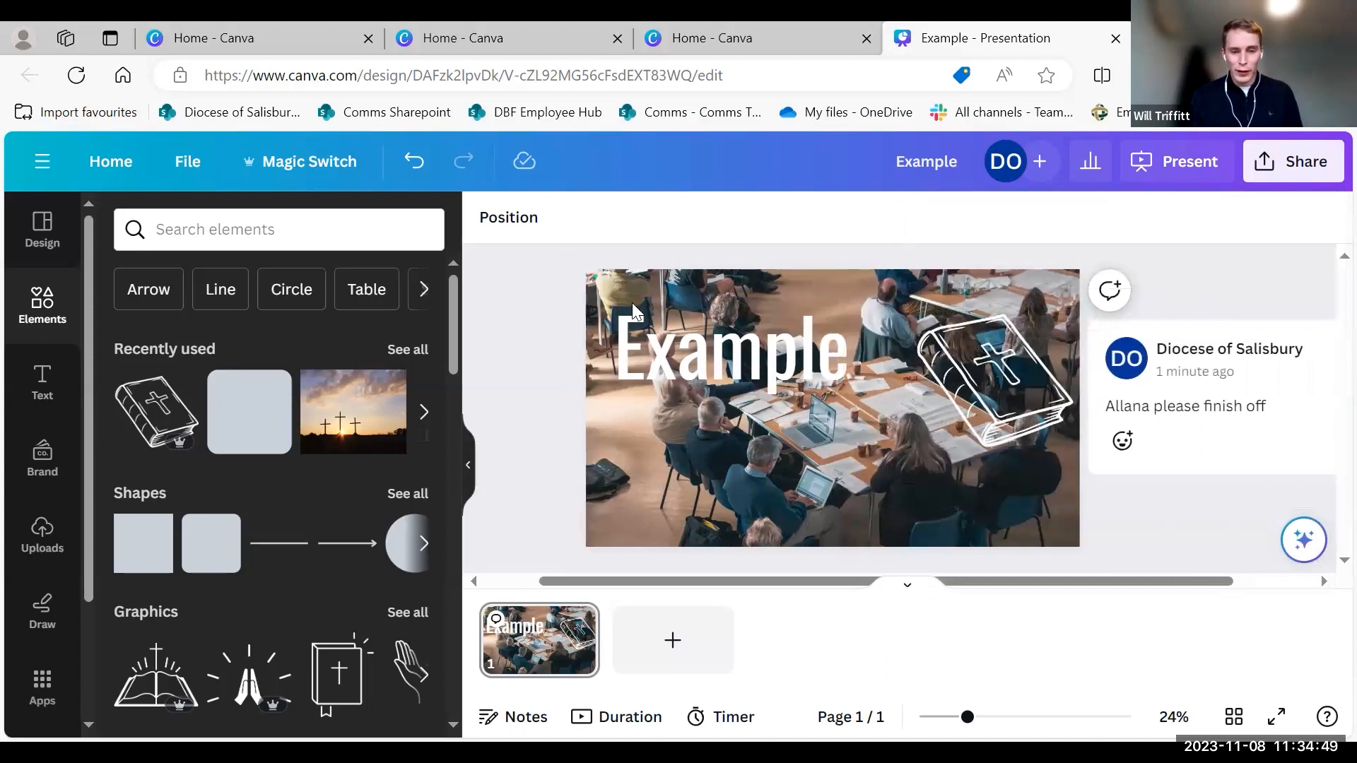
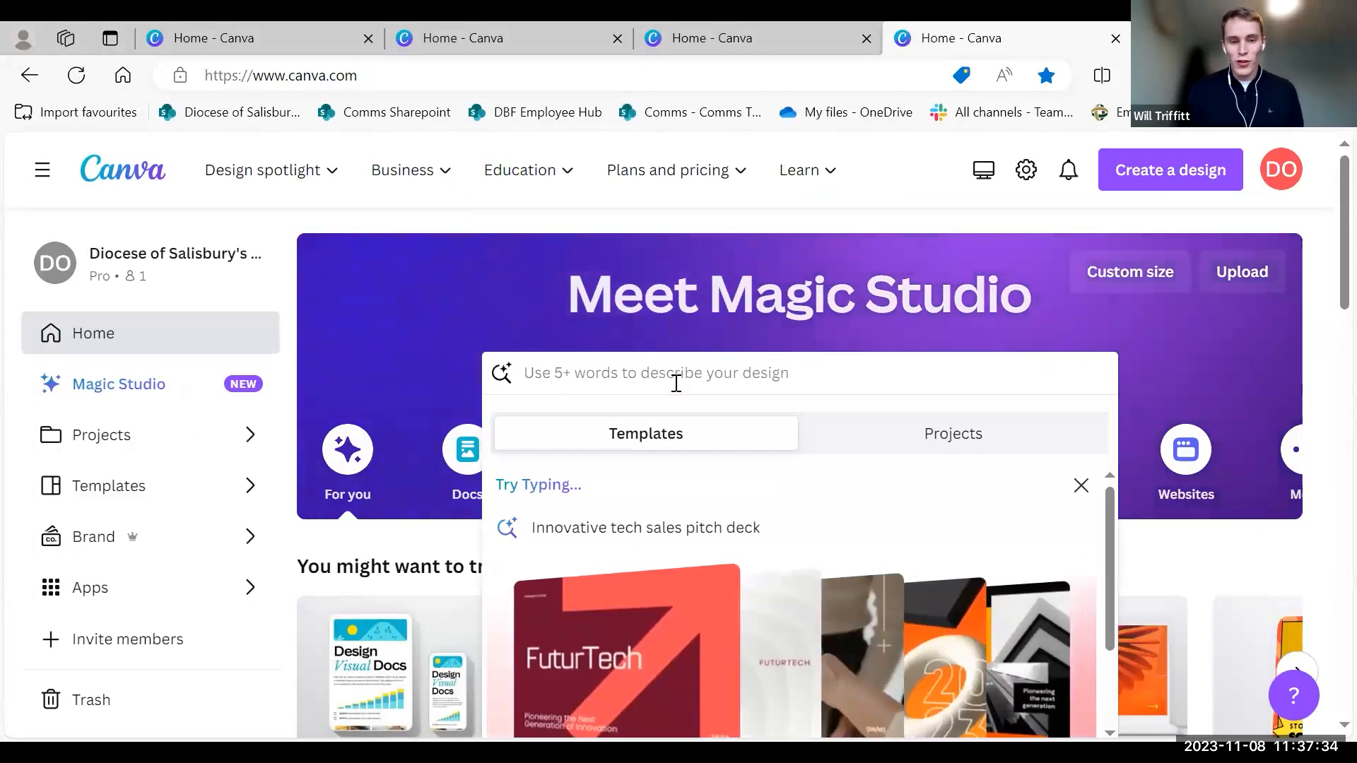
Search the templates for "church" and browse the resulting designs.
{"action": "type", "text": "church"}
{"action": "key", "text": "Return"}
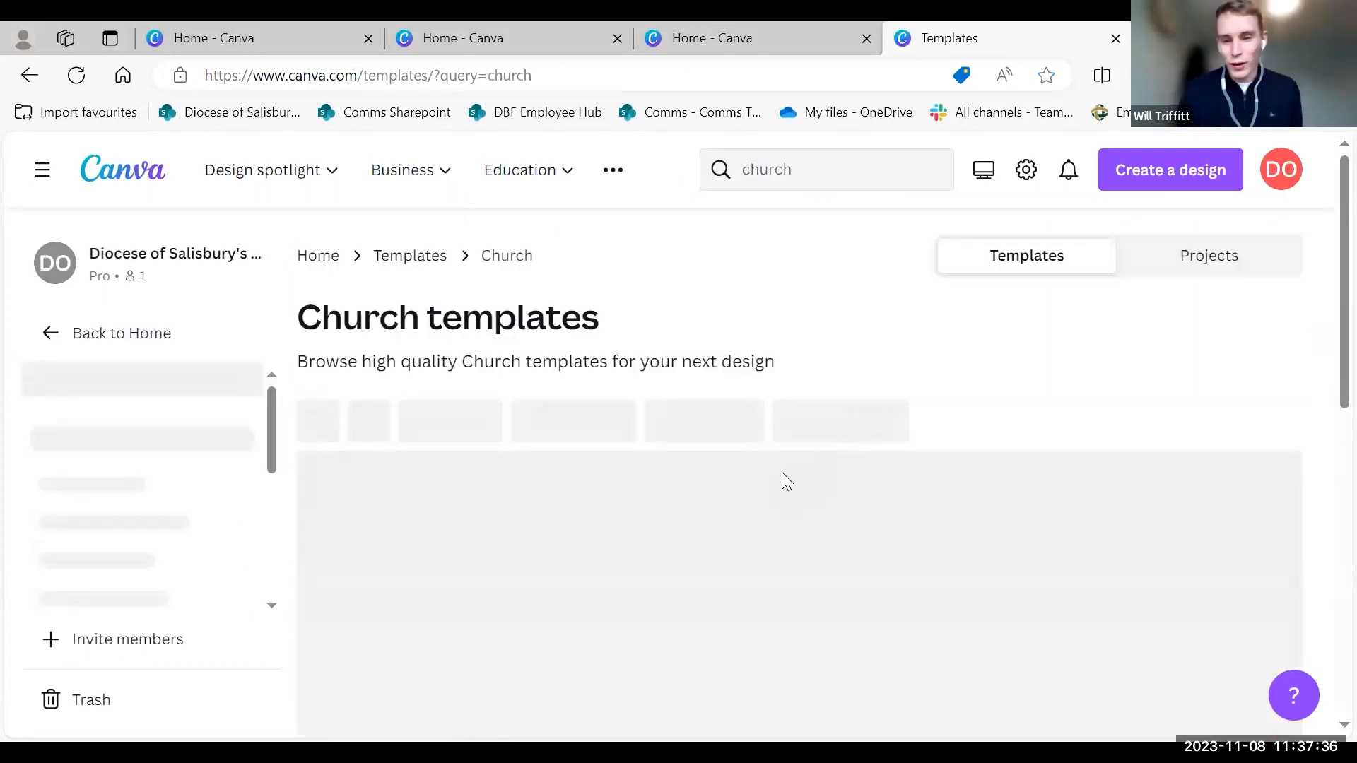
{"action": "scroll", "coordinate": [1075, 462], "scroll_direction": "down", "scroll_amount": 2}
{"action": "scroll", "coordinate": [1075, 463], "scroll_direction": "up", "scroll_amount": 1}
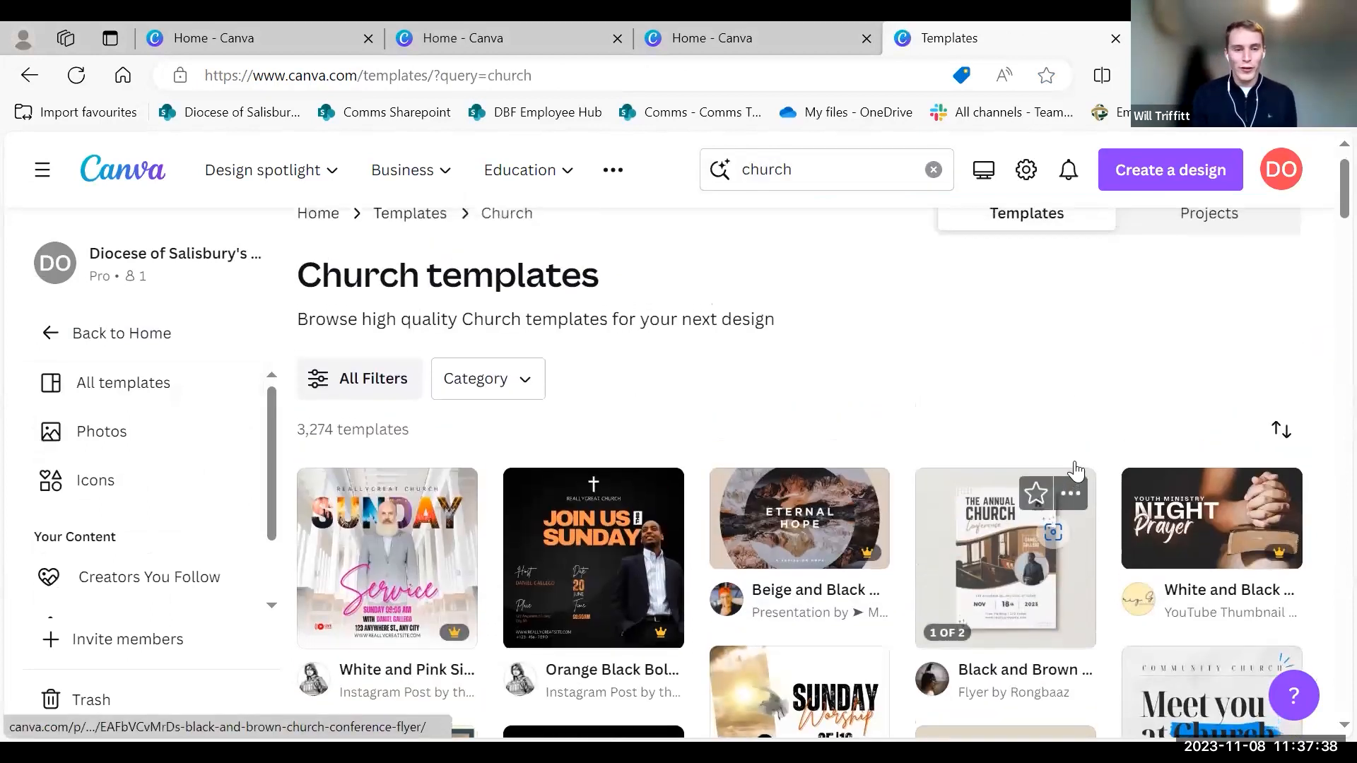
{"action": "scroll", "coordinate": [1075, 470], "scroll_direction": "down", "scroll_amount": 1}
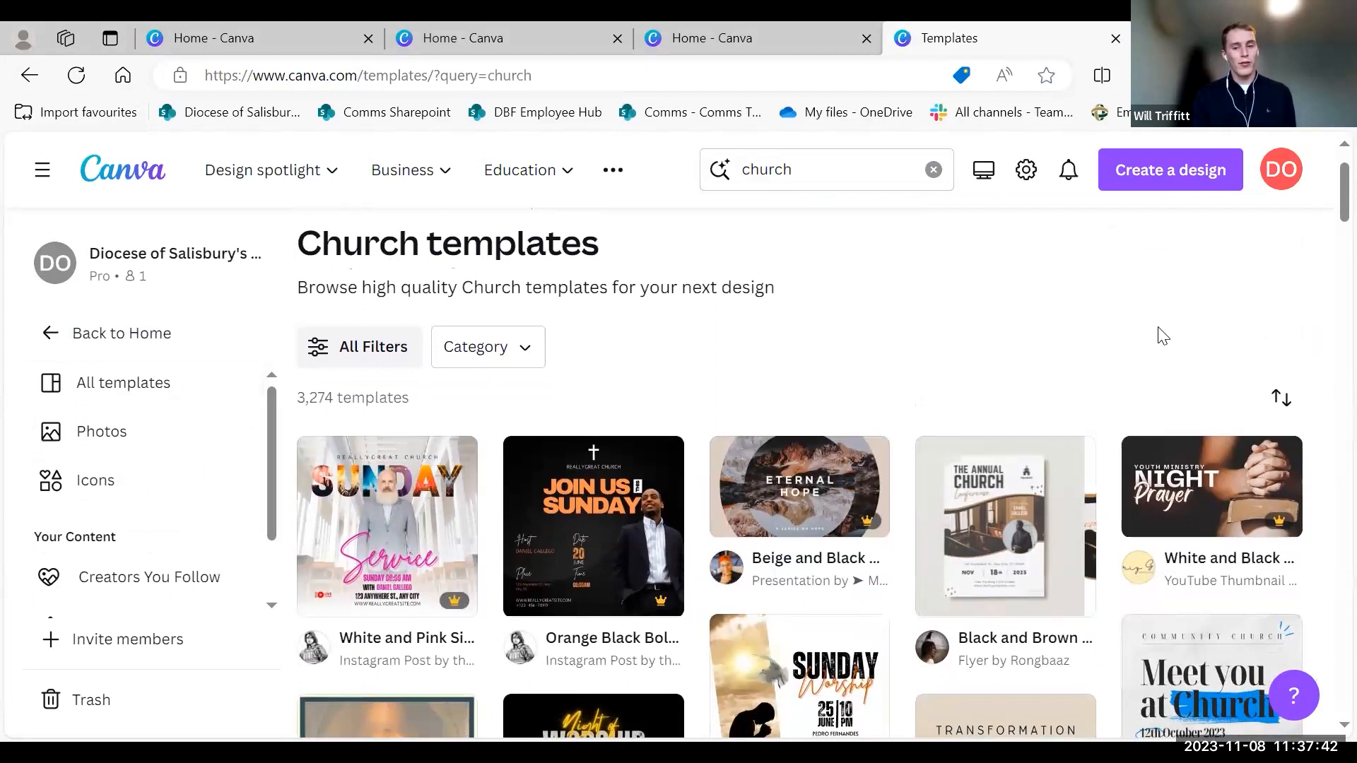
{"action": "scroll", "coordinate": [1162, 336], "scroll_direction": "down", "scroll_amount": 1}
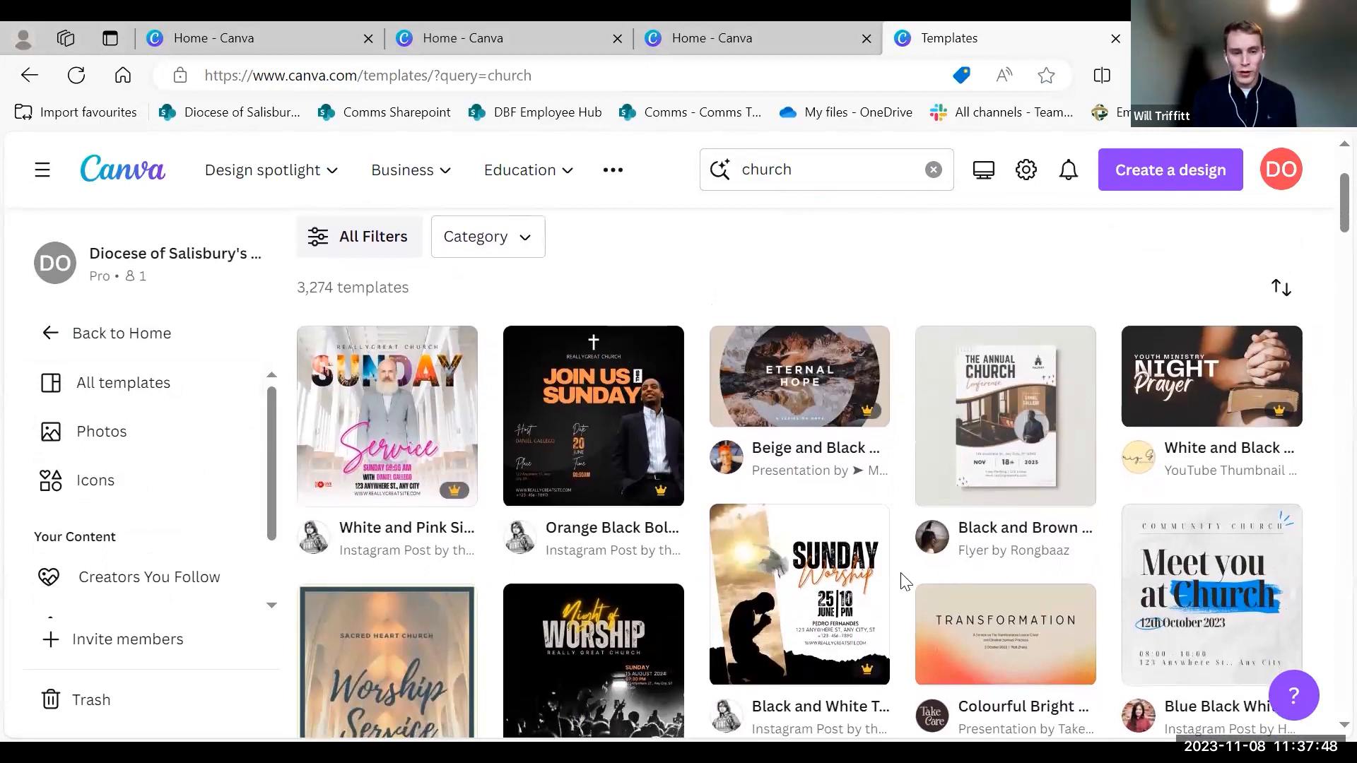
{"action": "scroll", "coordinate": [904, 582], "scroll_direction": "down", "scroll_amount": 3}
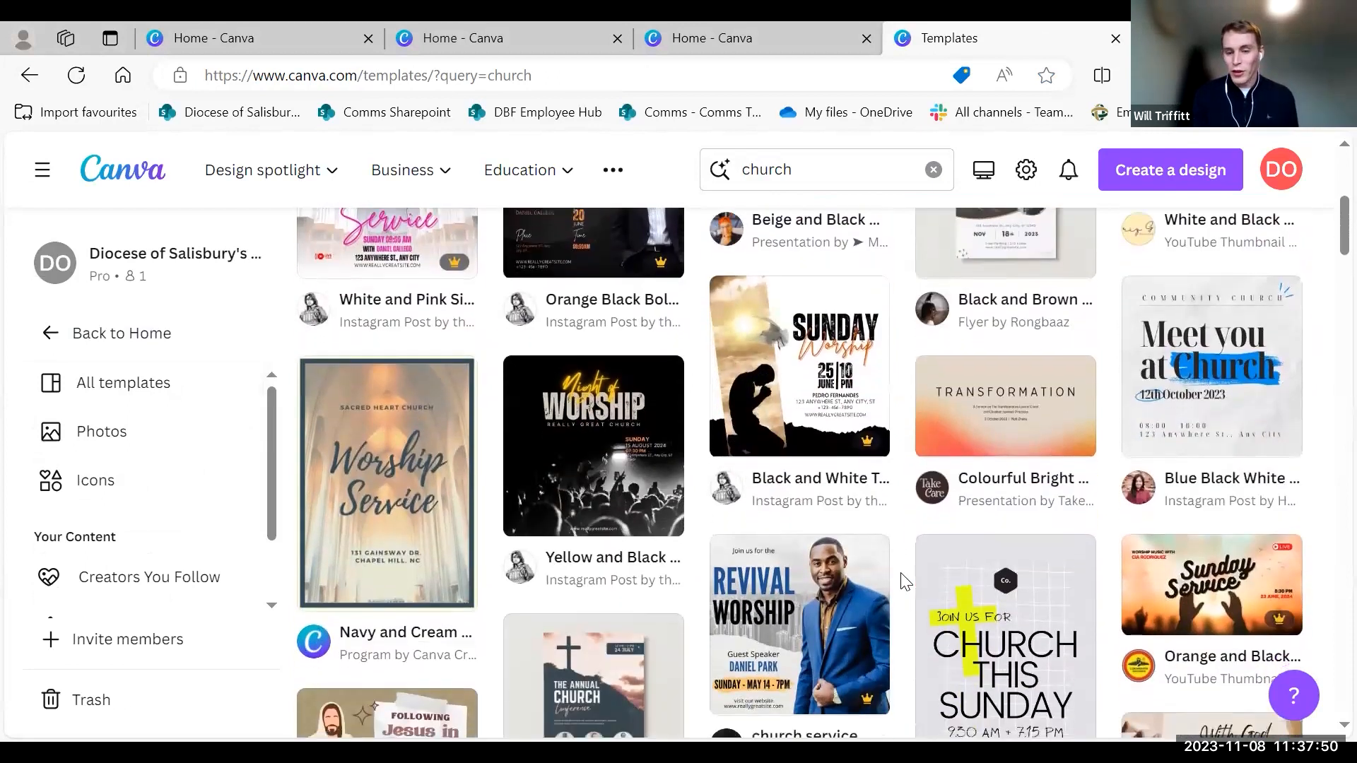
{"action": "scroll", "coordinate": [904, 582], "scroll_direction": "down", "scroll_amount": 2}
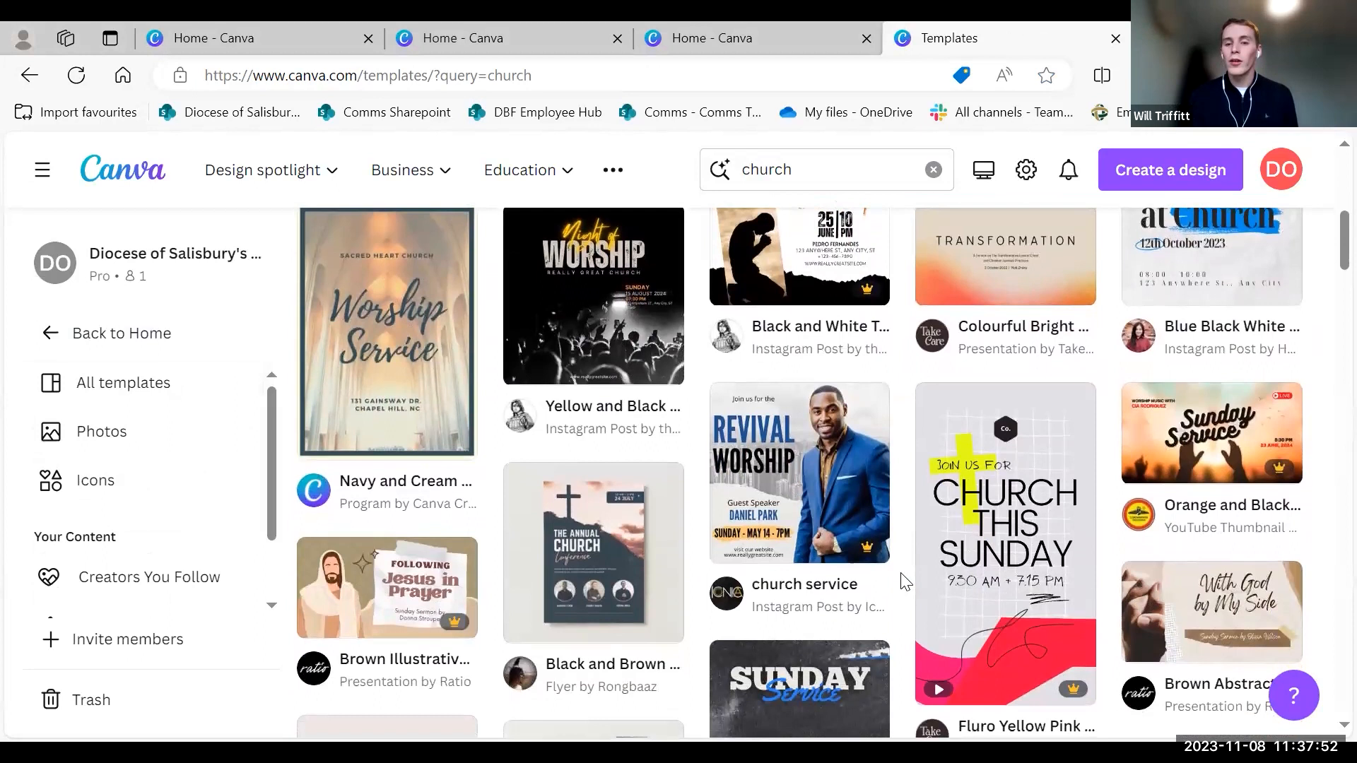
Browse further through the church template designs and return to the start of the results.
{"action": "scroll", "coordinate": [901, 607], "scroll_direction": "up", "scroll_amount": 2}
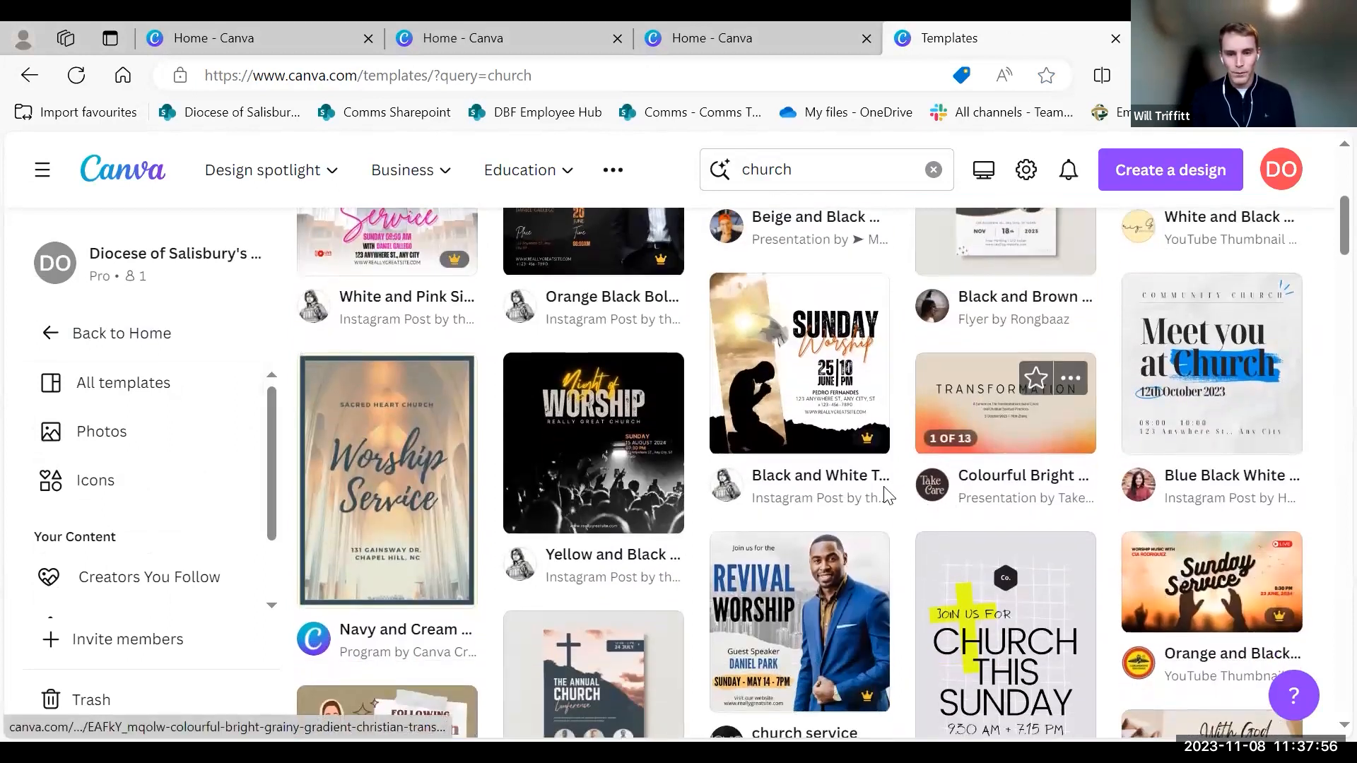
{"action": "scroll", "coordinate": [908, 597], "scroll_direction": "down", "scroll_amount": 7}
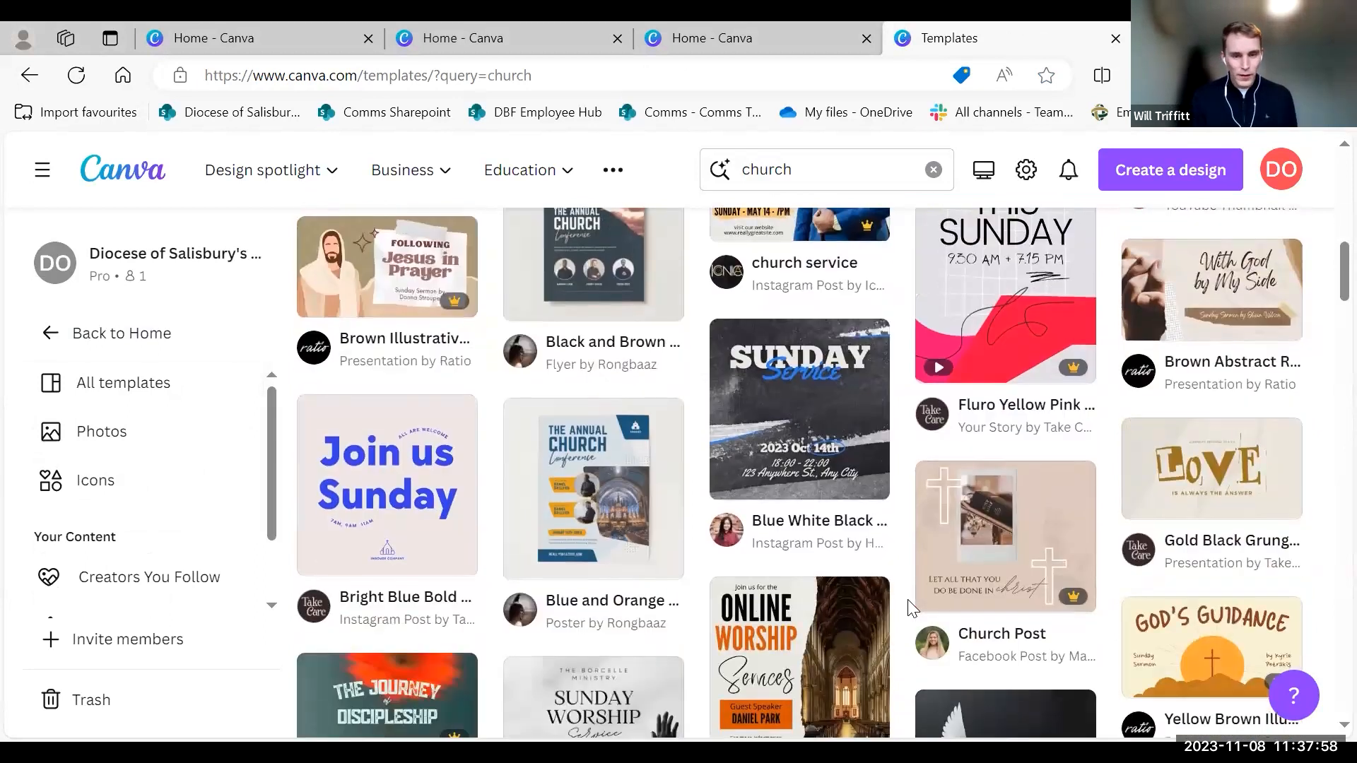
{"action": "scroll", "coordinate": [907, 599], "scroll_direction": "down", "scroll_amount": 6}
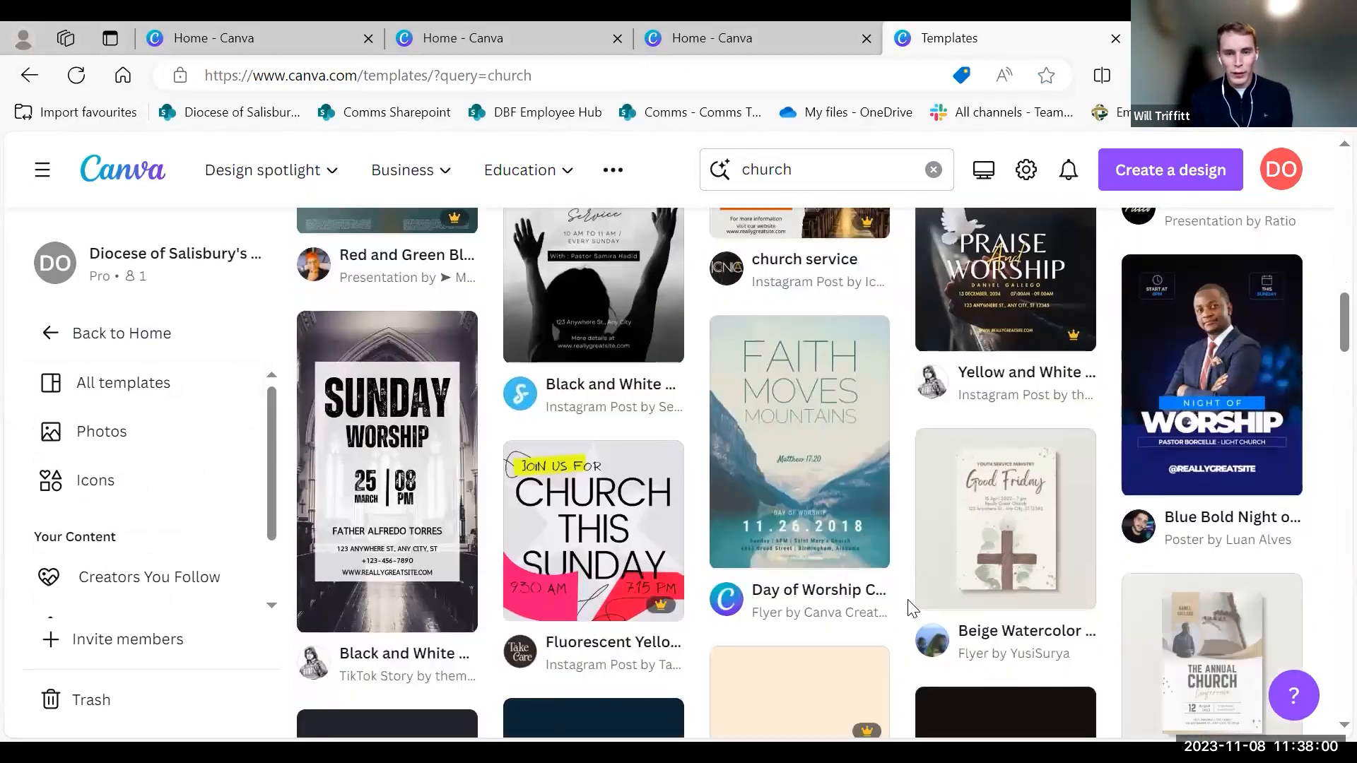
{"action": "scroll", "coordinate": [903, 562], "scroll_direction": "down", "scroll_amount": 5}
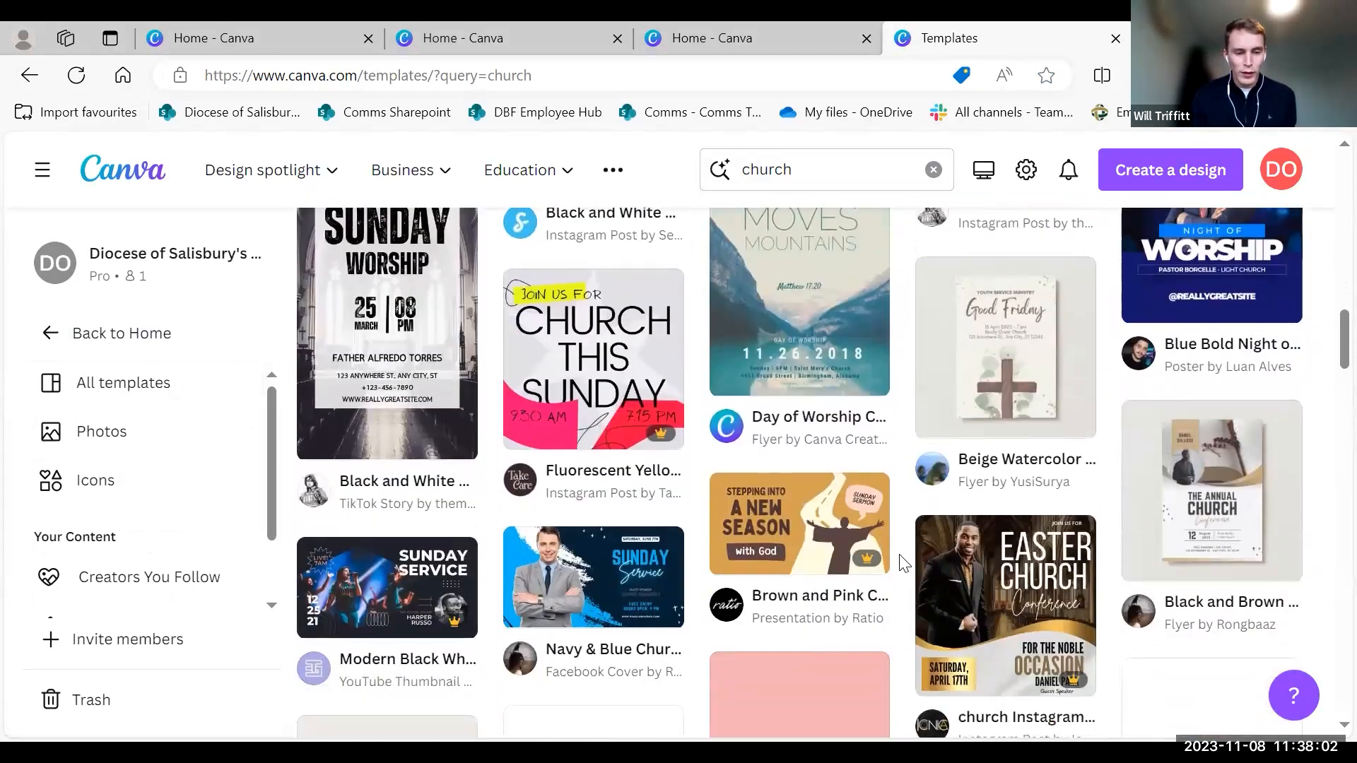
{"action": "scroll", "coordinate": [903, 564], "scroll_direction": "down", "scroll_amount": 5}
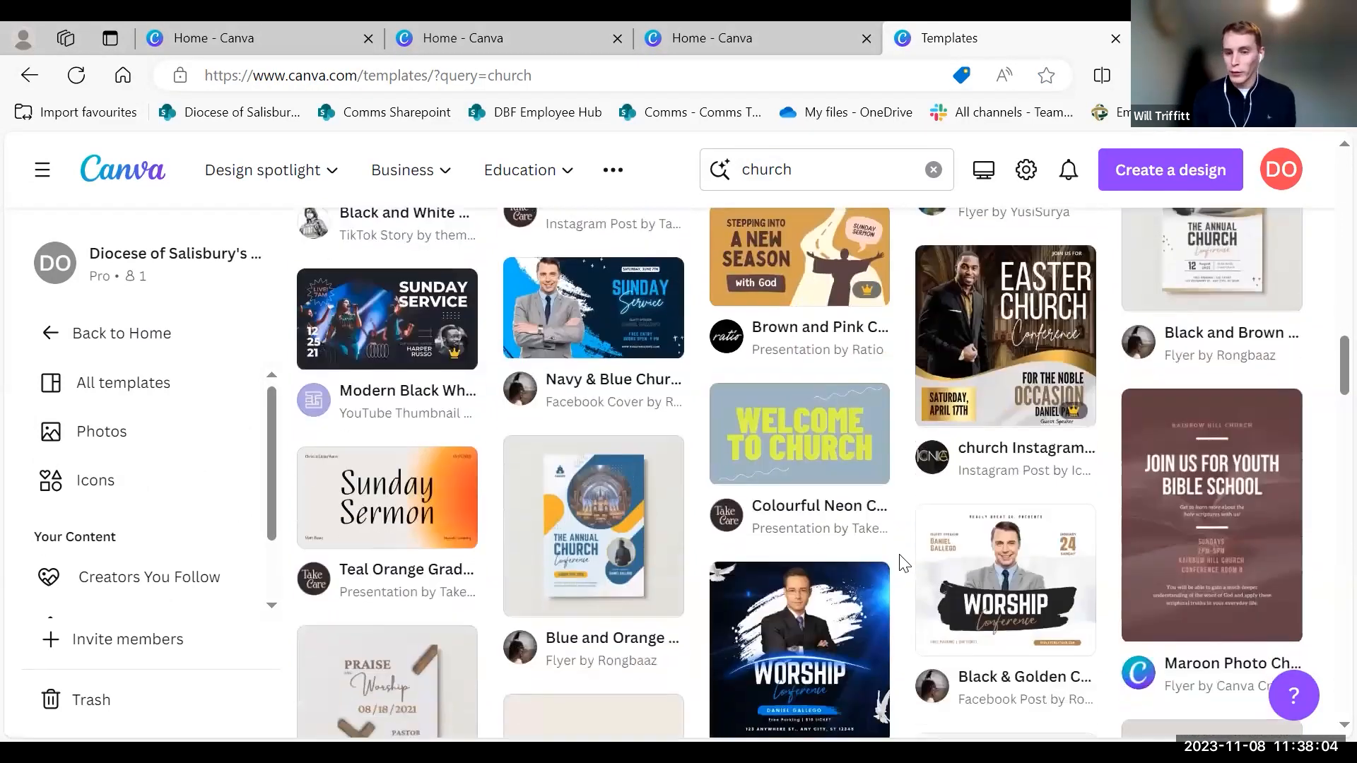
{"action": "scroll", "coordinate": [903, 563], "scroll_direction": "up", "scroll_amount": 15}
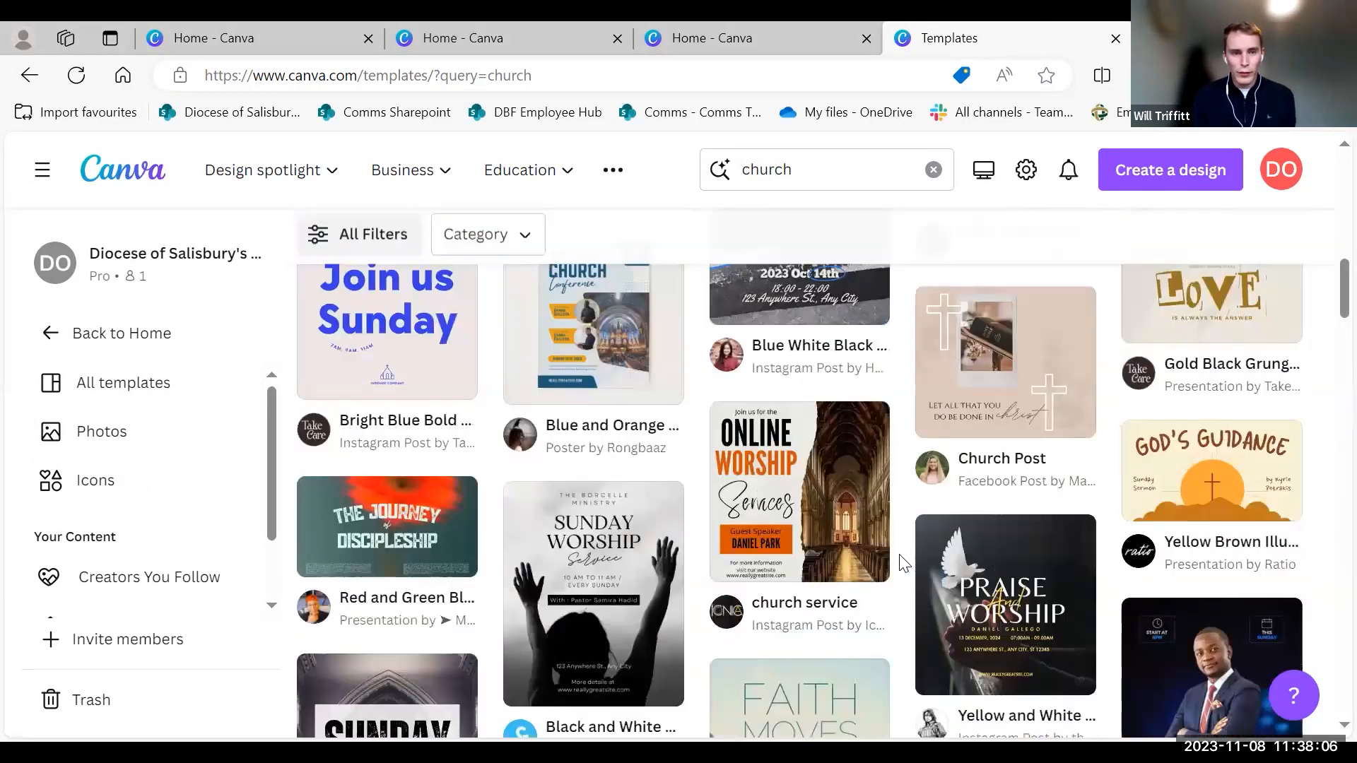
Examine the category list and the full set of template filters, from style and feature to topic and color, without applying any.
{"action": "left_click", "coordinate": [466, 421]}
{"action": "left_click", "coordinate": [607, 444]}
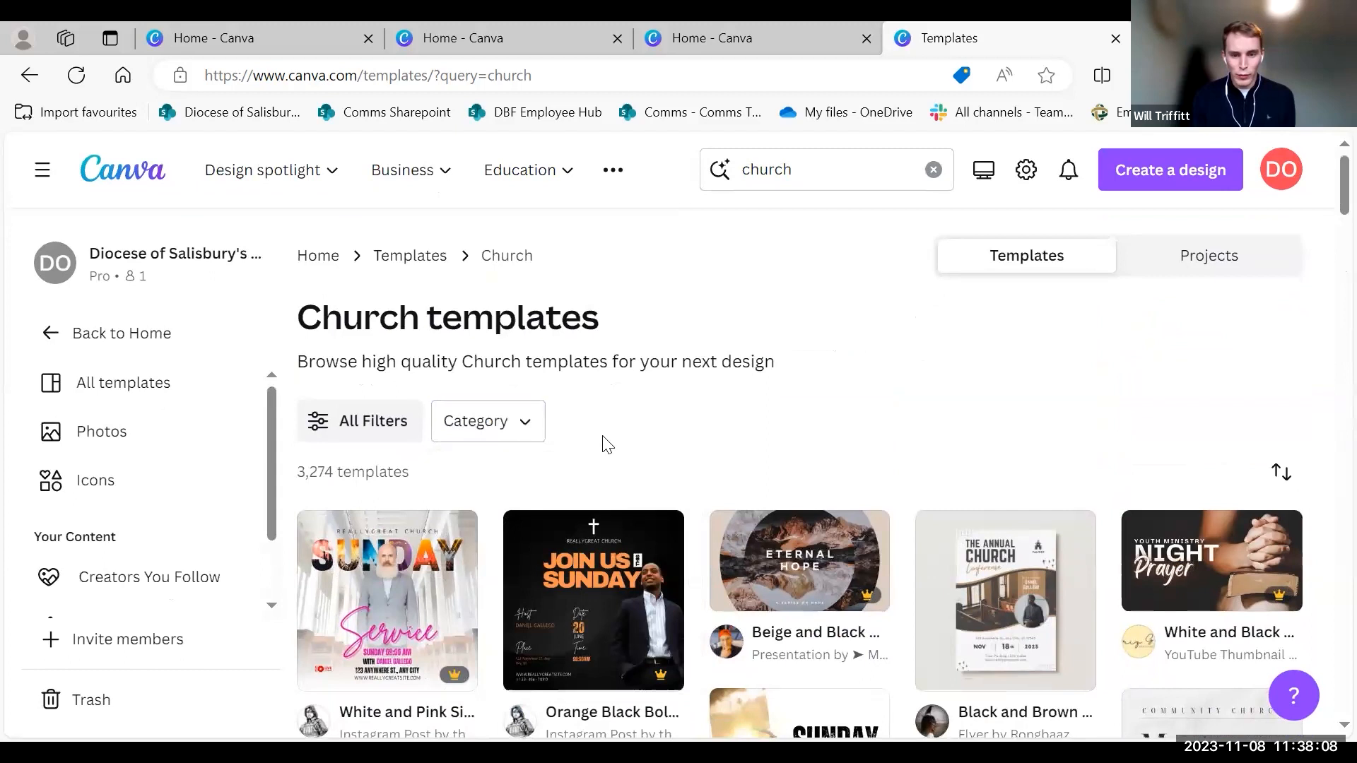
{"action": "left_click", "coordinate": [475, 421]}
{"action": "scroll", "coordinate": [525, 589], "scroll_direction": "down", "scroll_amount": 2}
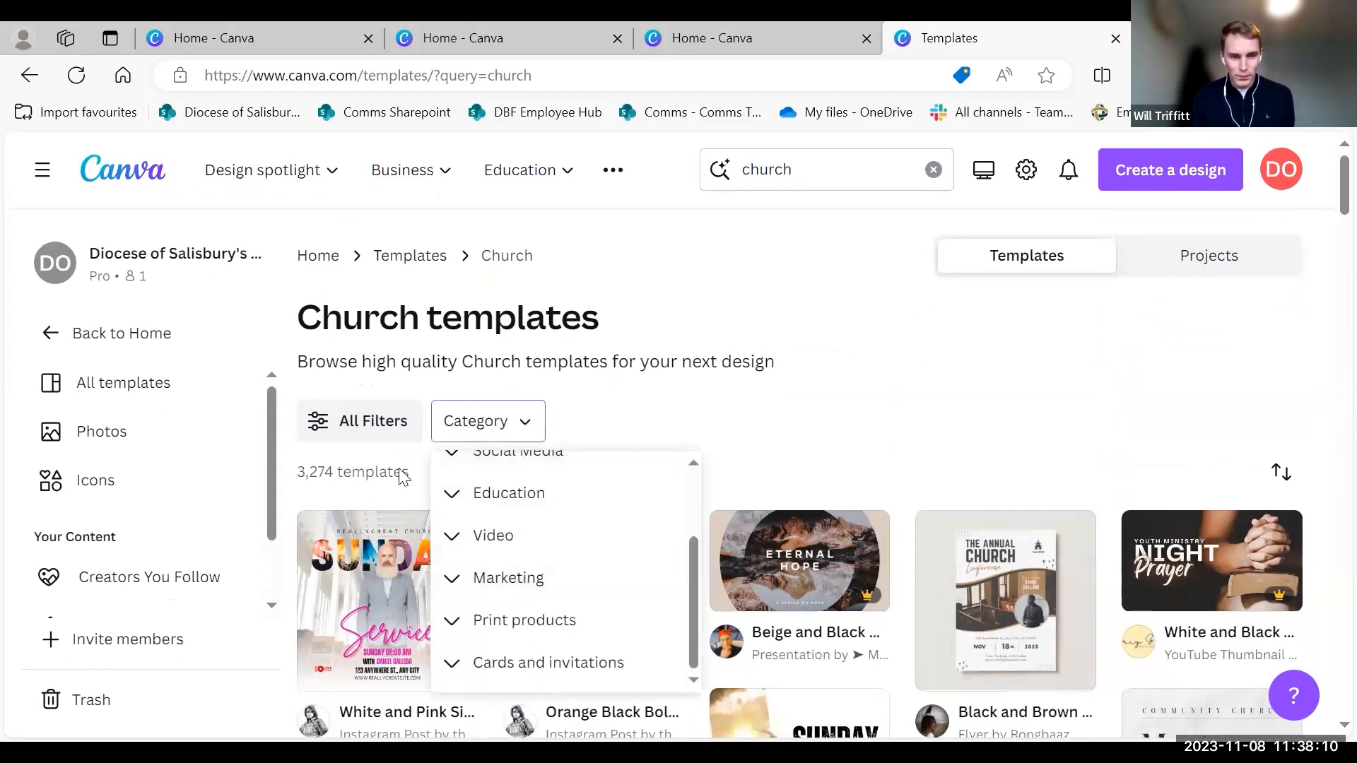
{"action": "left_click", "coordinate": [407, 394]}
{"action": "left_click", "coordinate": [391, 420]}
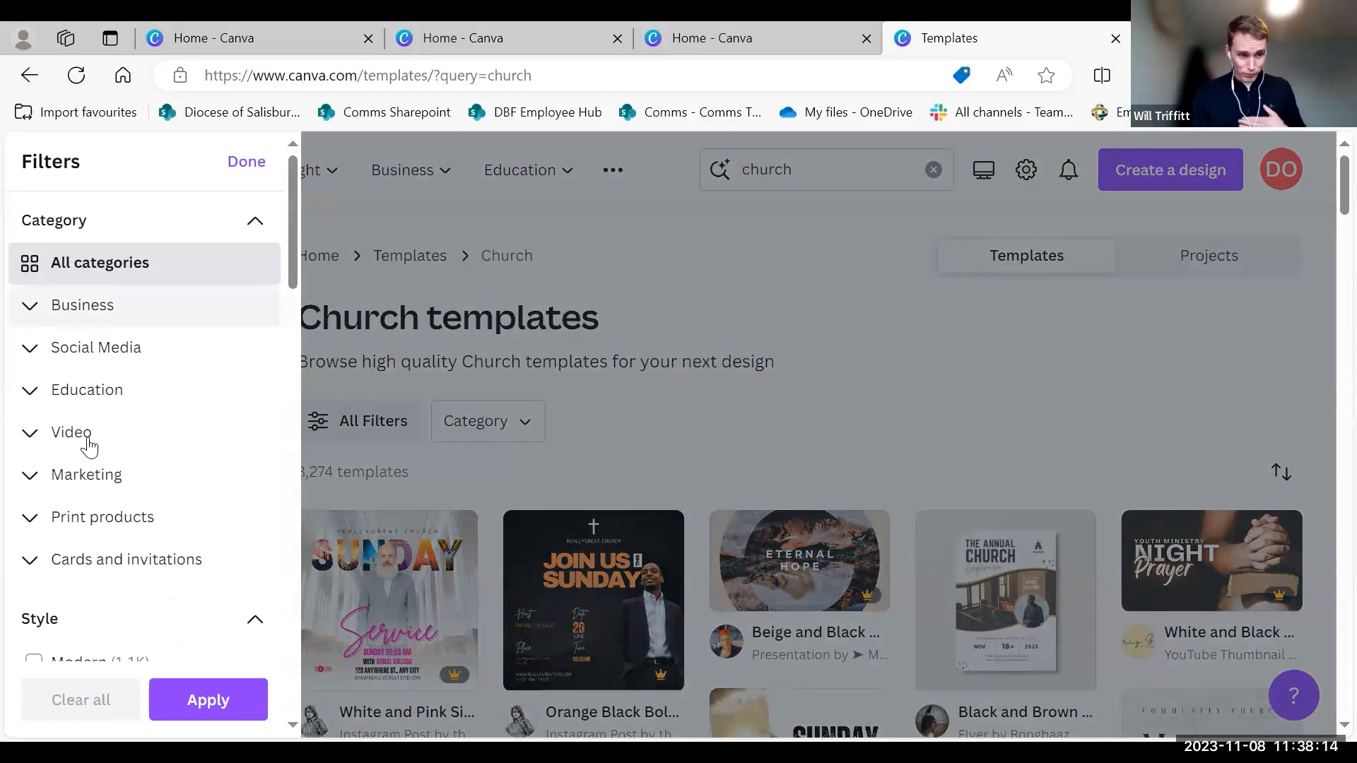
{"action": "scroll", "coordinate": [88, 446], "scroll_direction": "down", "scroll_amount": 12}
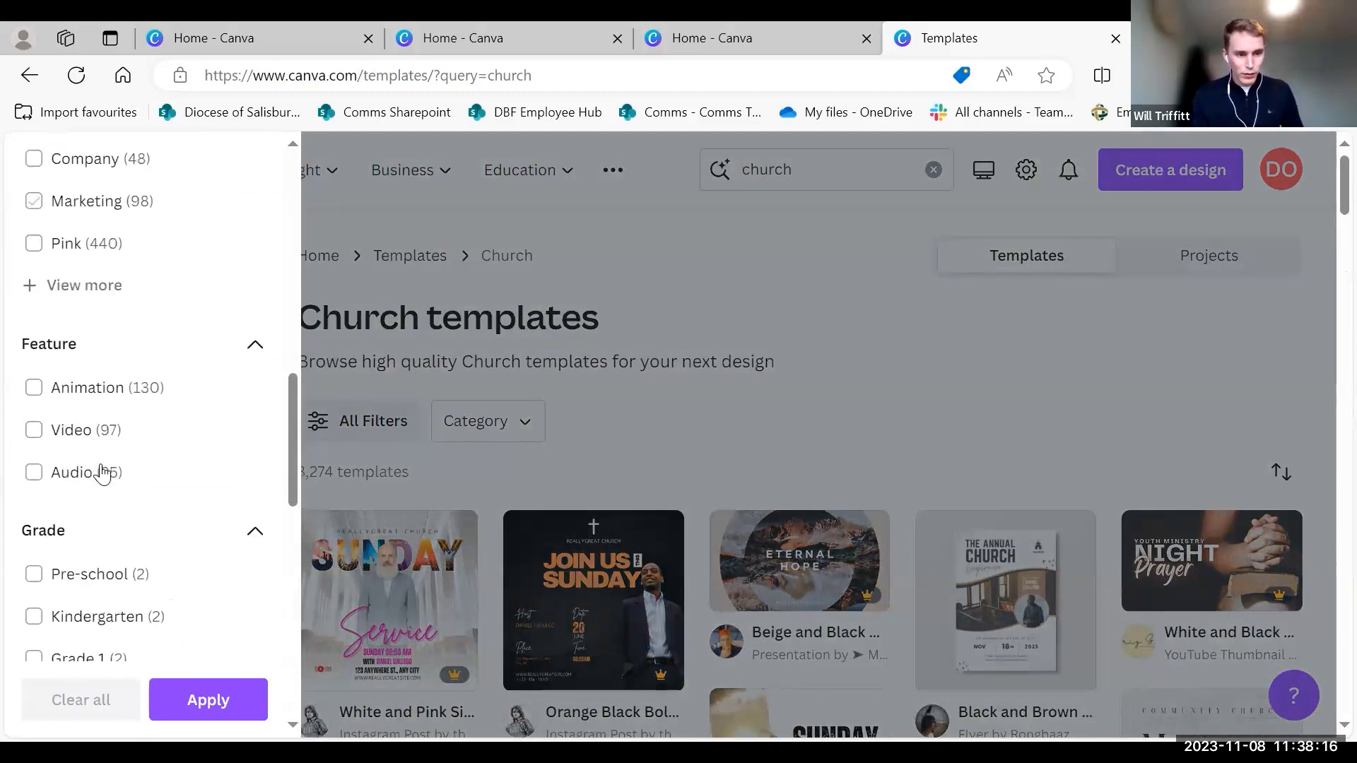
{"action": "scroll", "coordinate": [102, 473], "scroll_direction": "down", "scroll_amount": 8}
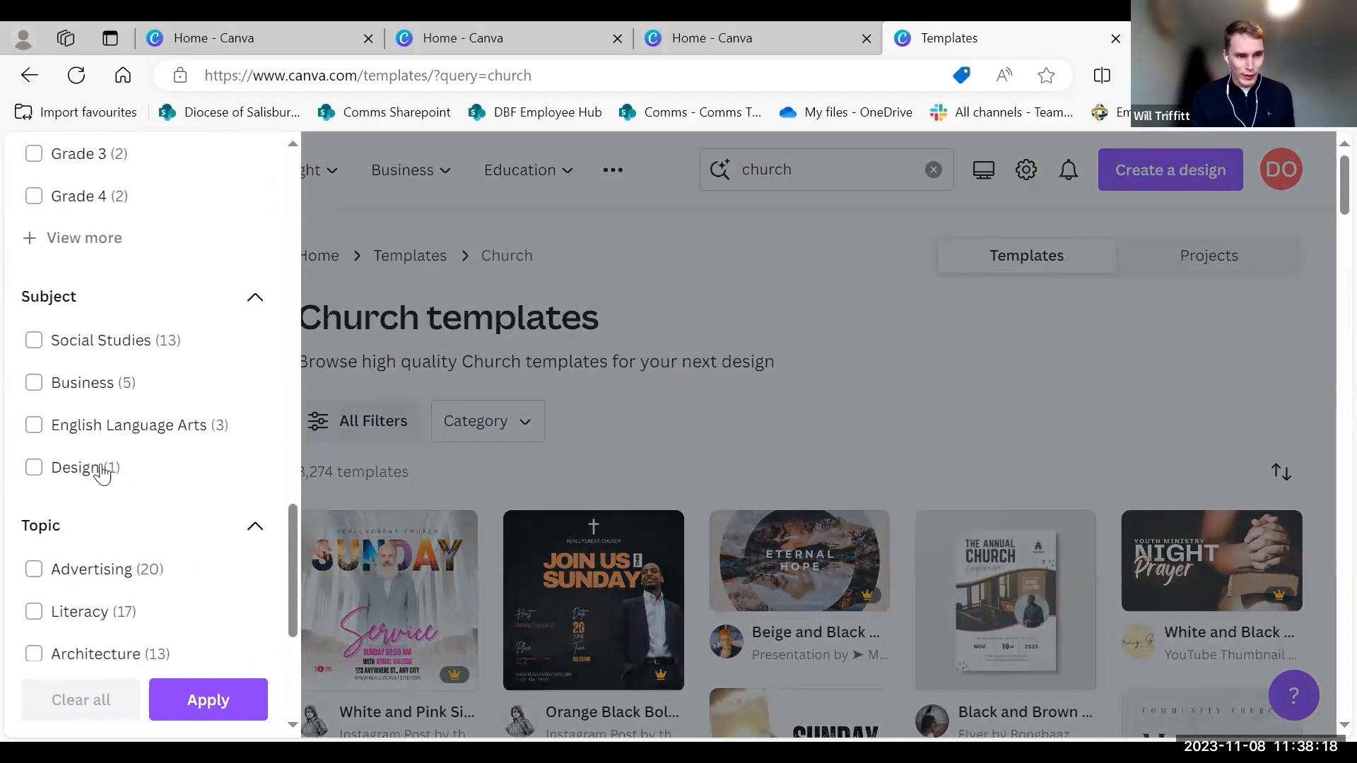
{"action": "left_click", "coordinate": [86, 652]}
{"action": "scroll", "coordinate": [85, 639], "scroll_direction": "down", "scroll_amount": 5}
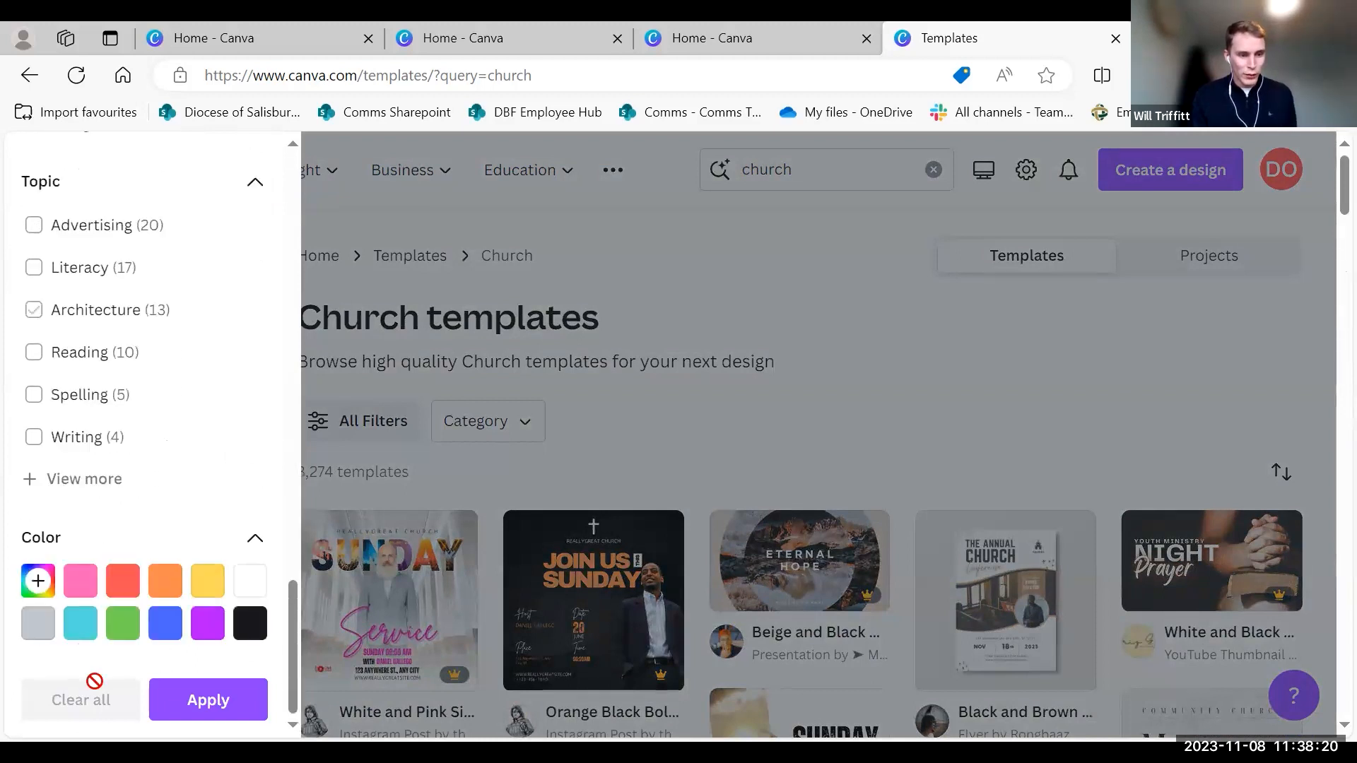
{"action": "scroll", "coordinate": [94, 680], "scroll_direction": "down", "scroll_amount": 1}
{"action": "left_click", "coordinate": [595, 356]}
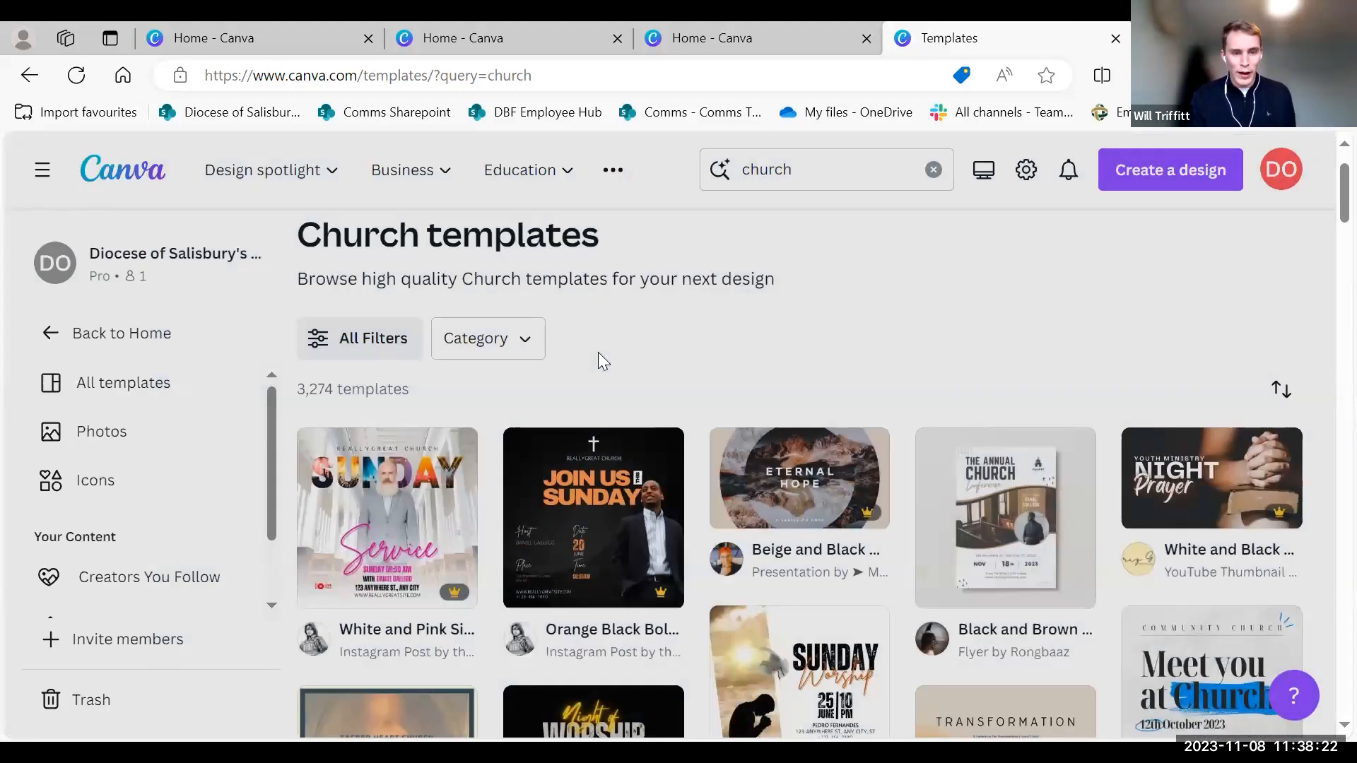
Preview the pages of the Beige and Black Hope Sermon Series Church Presentation template, and close the preview.
{"action": "left_click", "coordinate": [788, 379]}
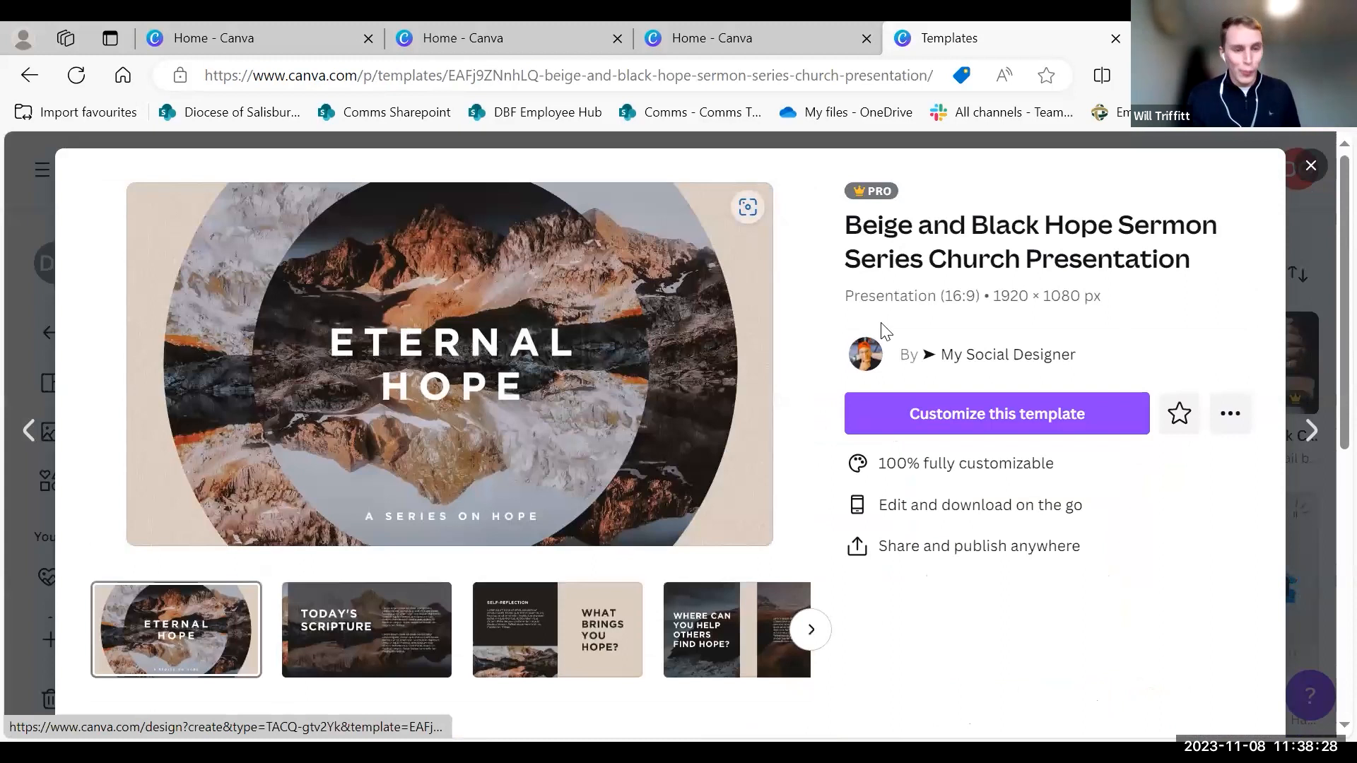
{"action": "left_click", "coordinate": [409, 637]}
{"action": "key", "text": "Right"}
{"action": "key", "text": "Right"}
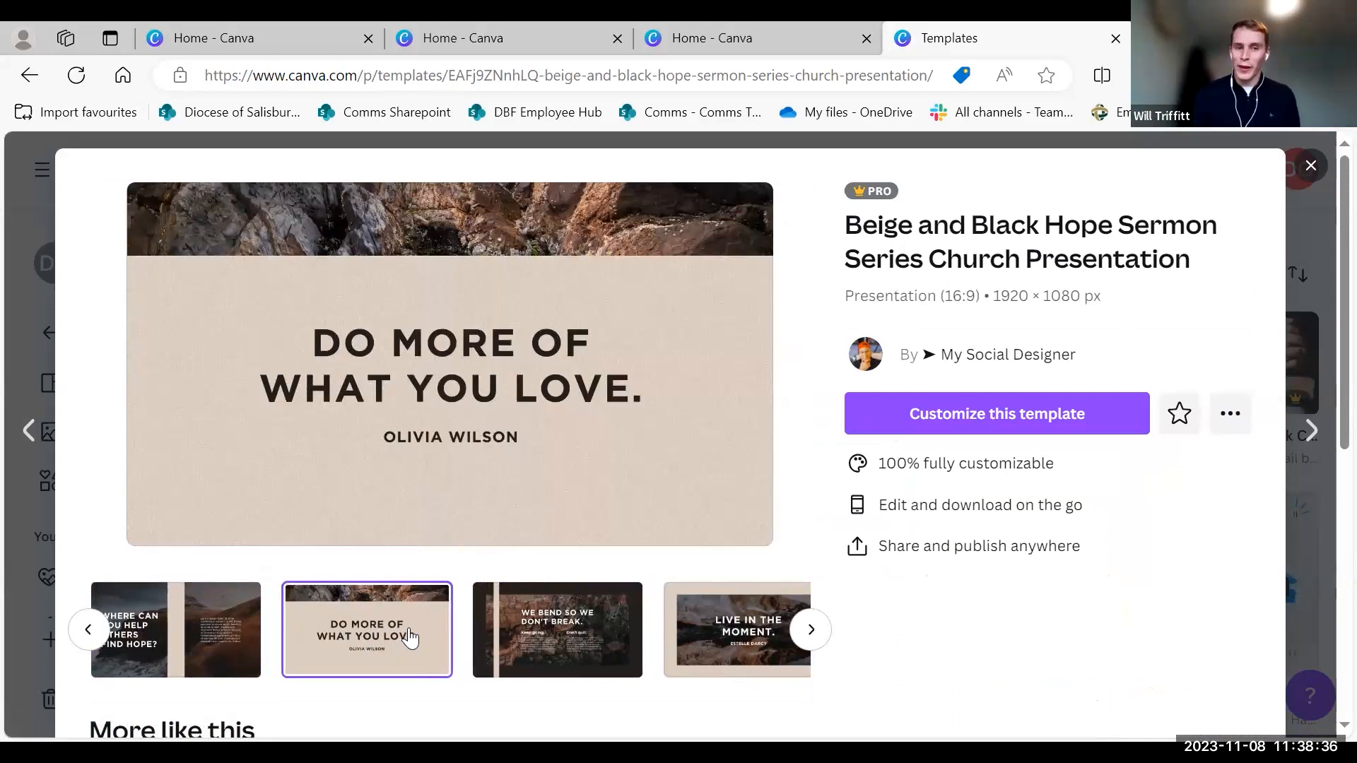
{"action": "key", "text": "Right"}
{"action": "left_click", "coordinate": [1313, 168]}
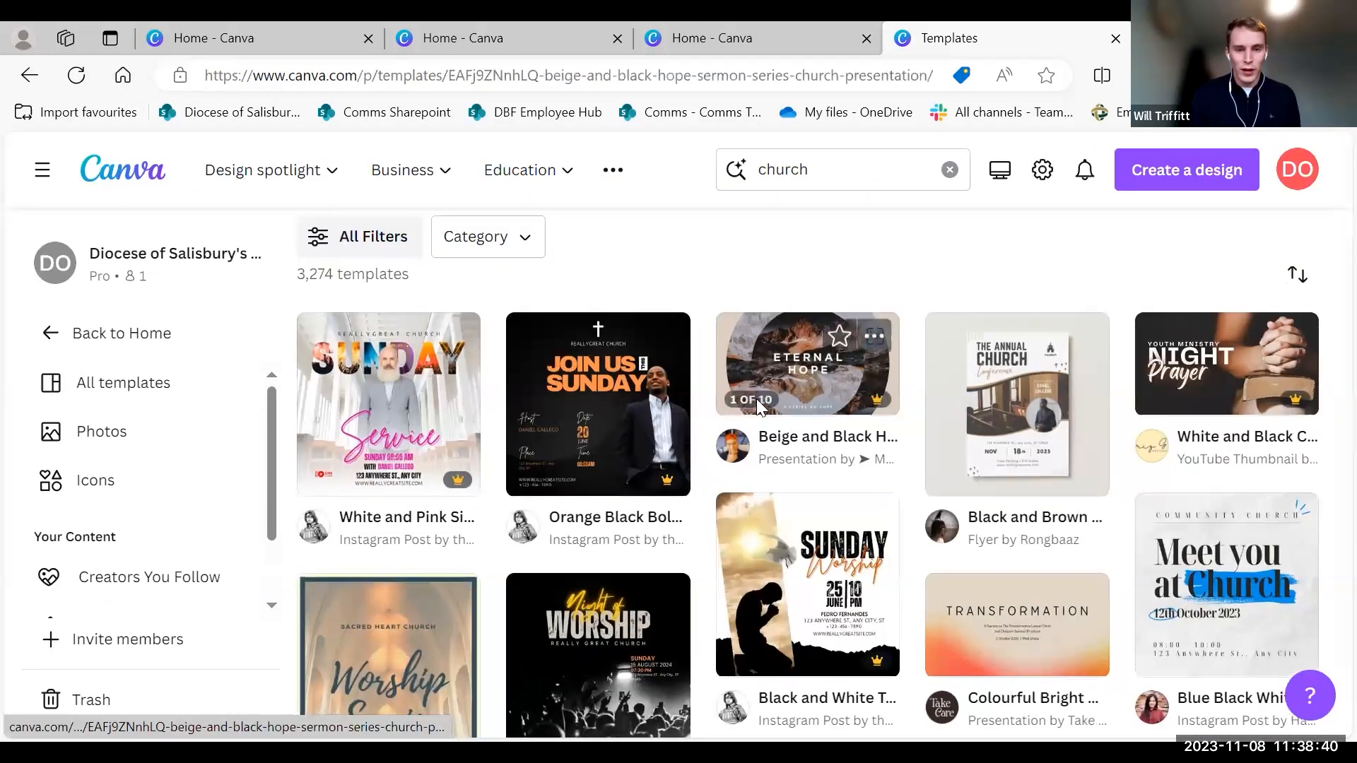
Open the Beige and Black Hope Sermon Series Church Presentation template for customizing, dismissing the offer to use the desktop app.
{"action": "left_click", "coordinate": [757, 398]}
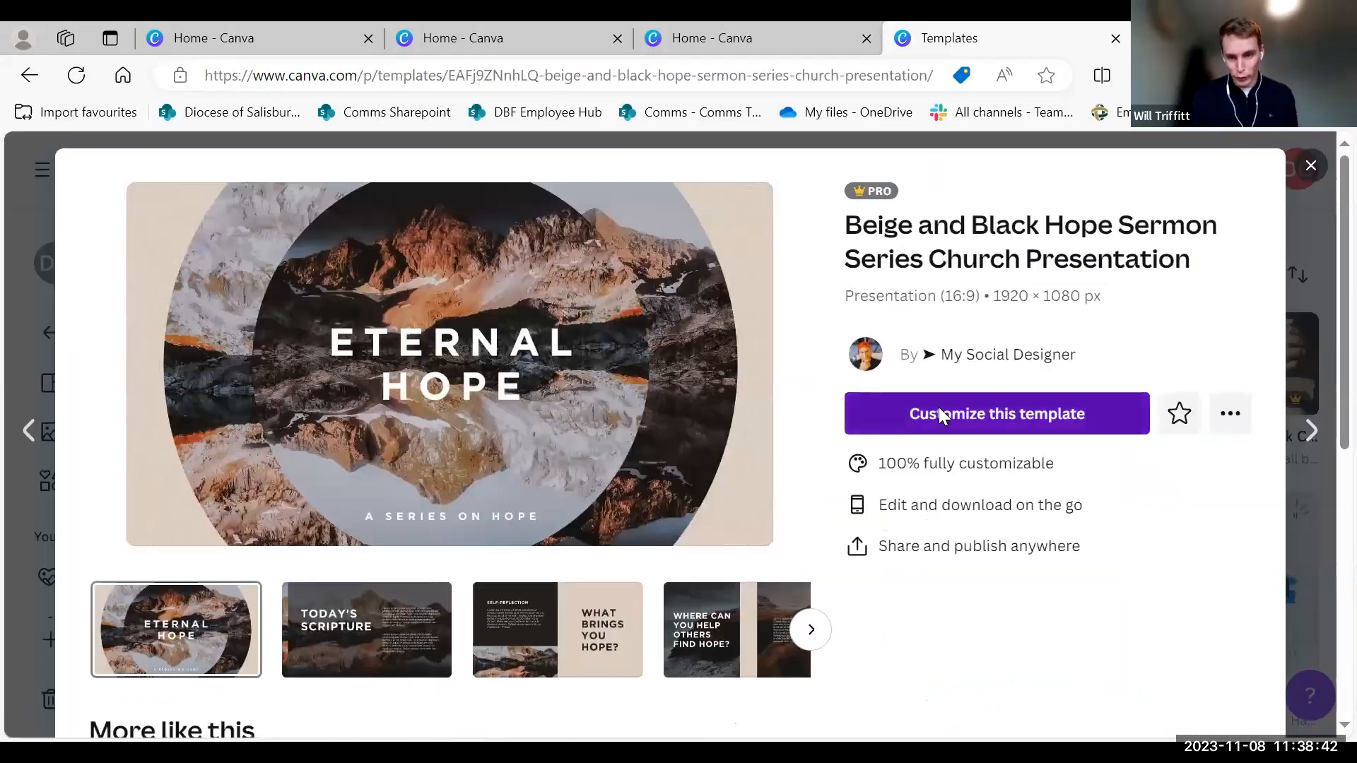
{"action": "left_click", "coordinate": [938, 414]}
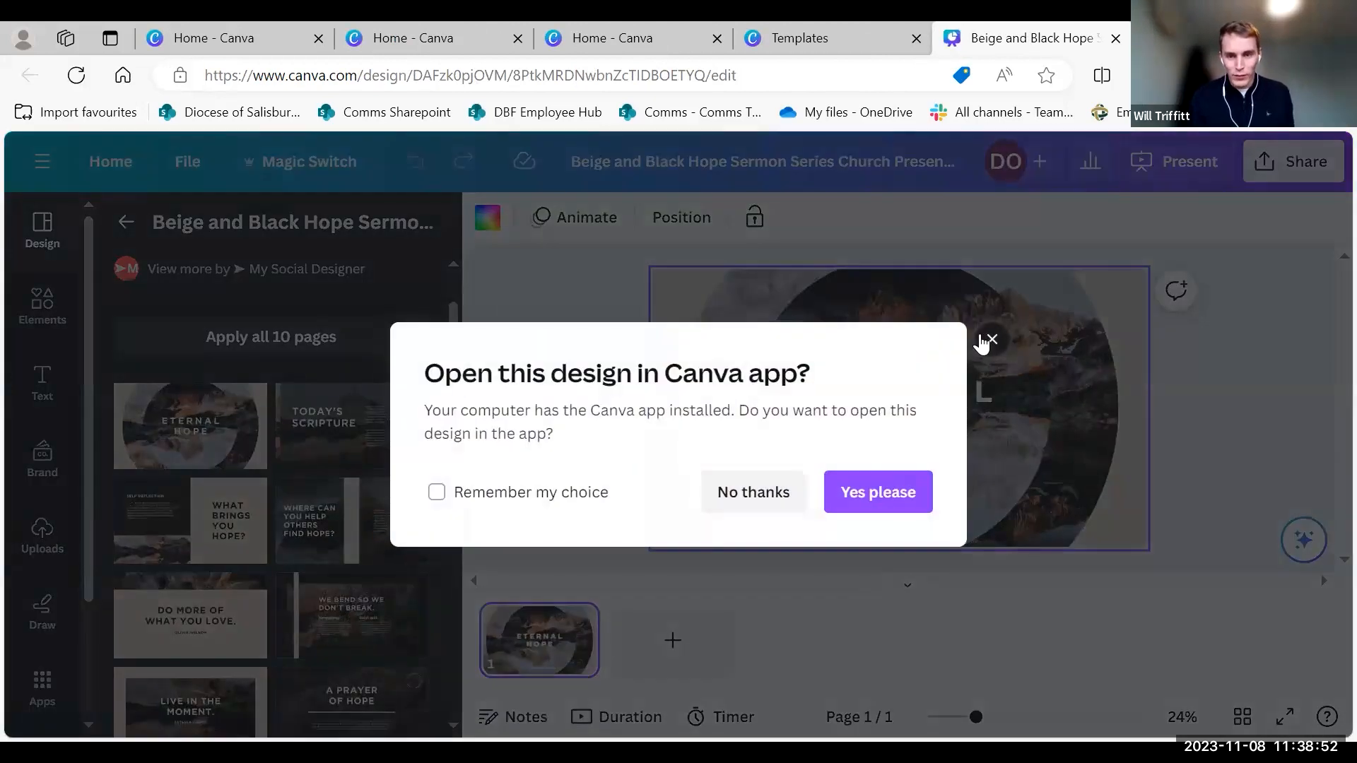
{"action": "left_click", "coordinate": [983, 340]}
Add the template's "A Prayer of Hope" layout as page 2 and its "What Brings You Hope?" layout as page 3.
{"action": "scroll", "coordinate": [275, 578], "scroll_direction": "down", "scroll_amount": 5}
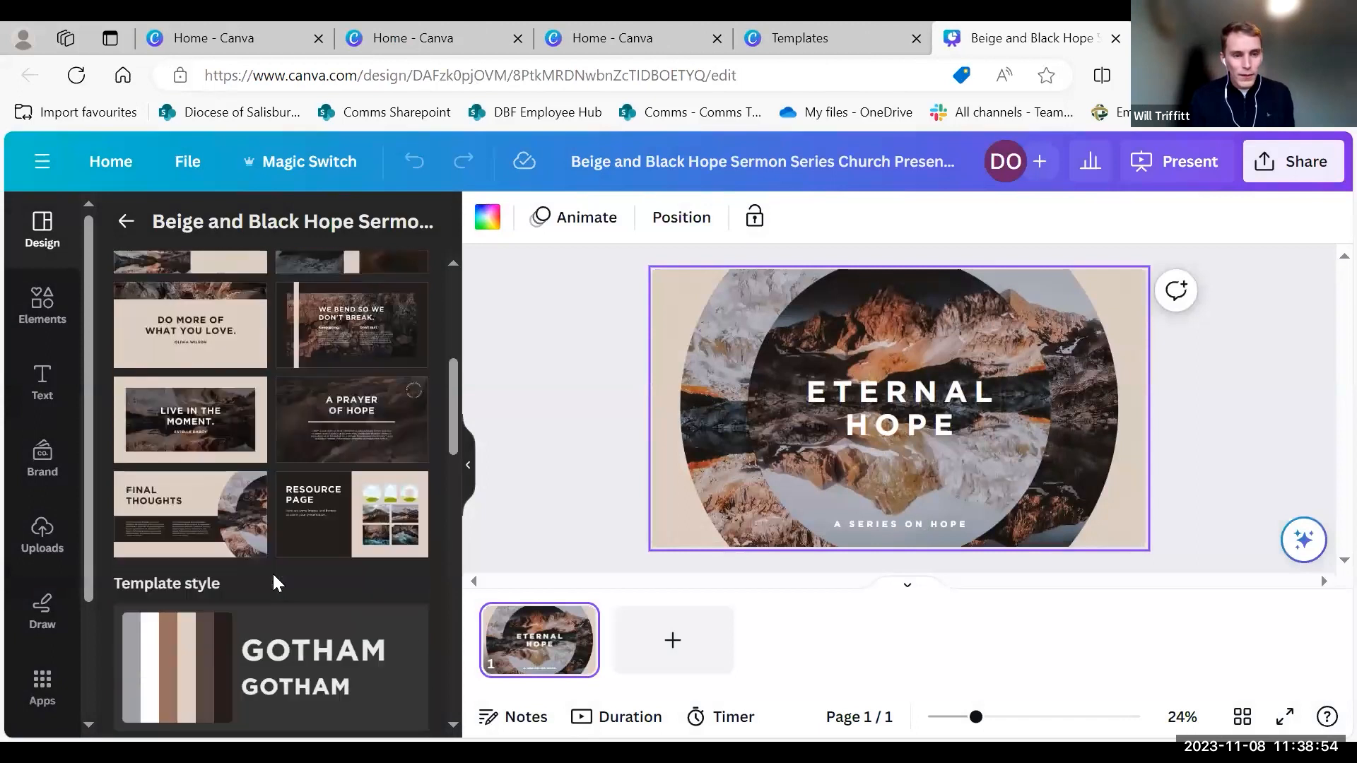
{"action": "scroll", "coordinate": [274, 582], "scroll_direction": "up", "scroll_amount": 2}
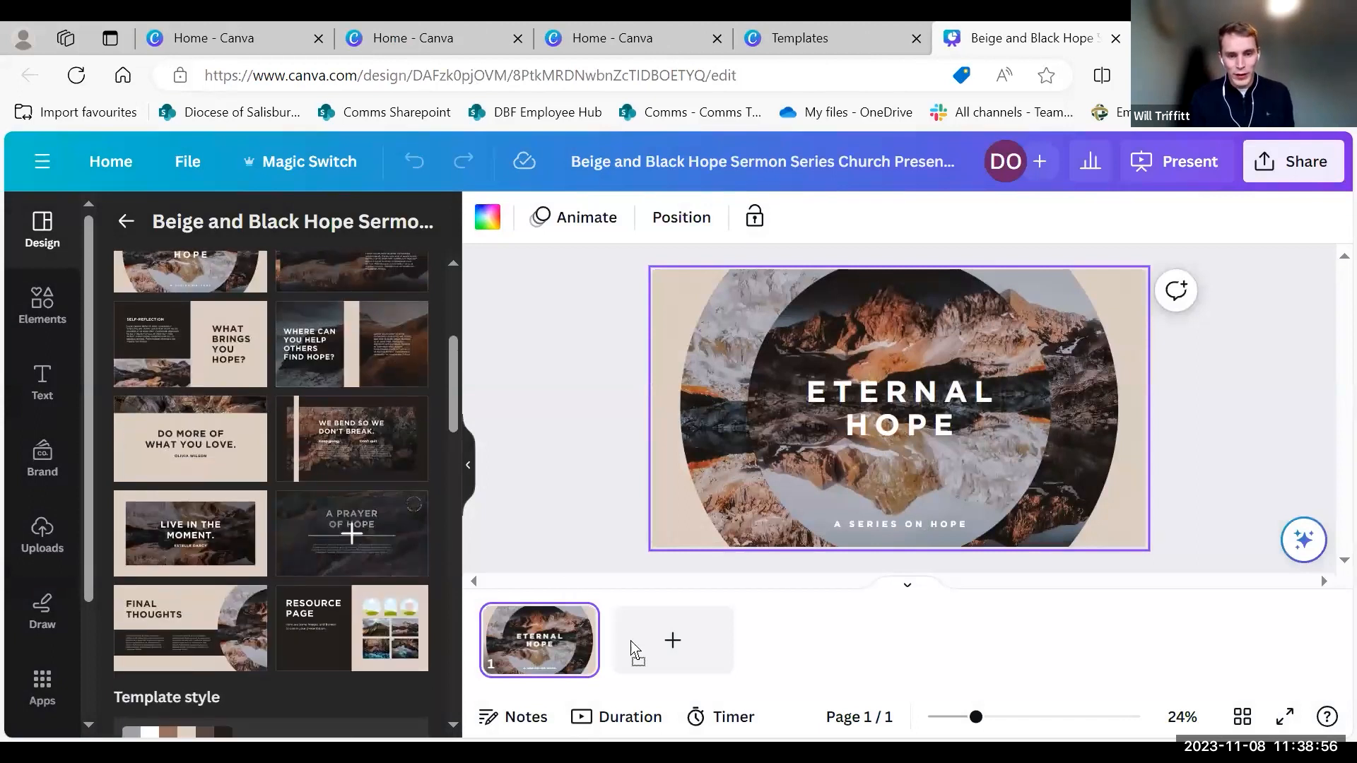
{"action": "left_click", "coordinate": [767, 647]}
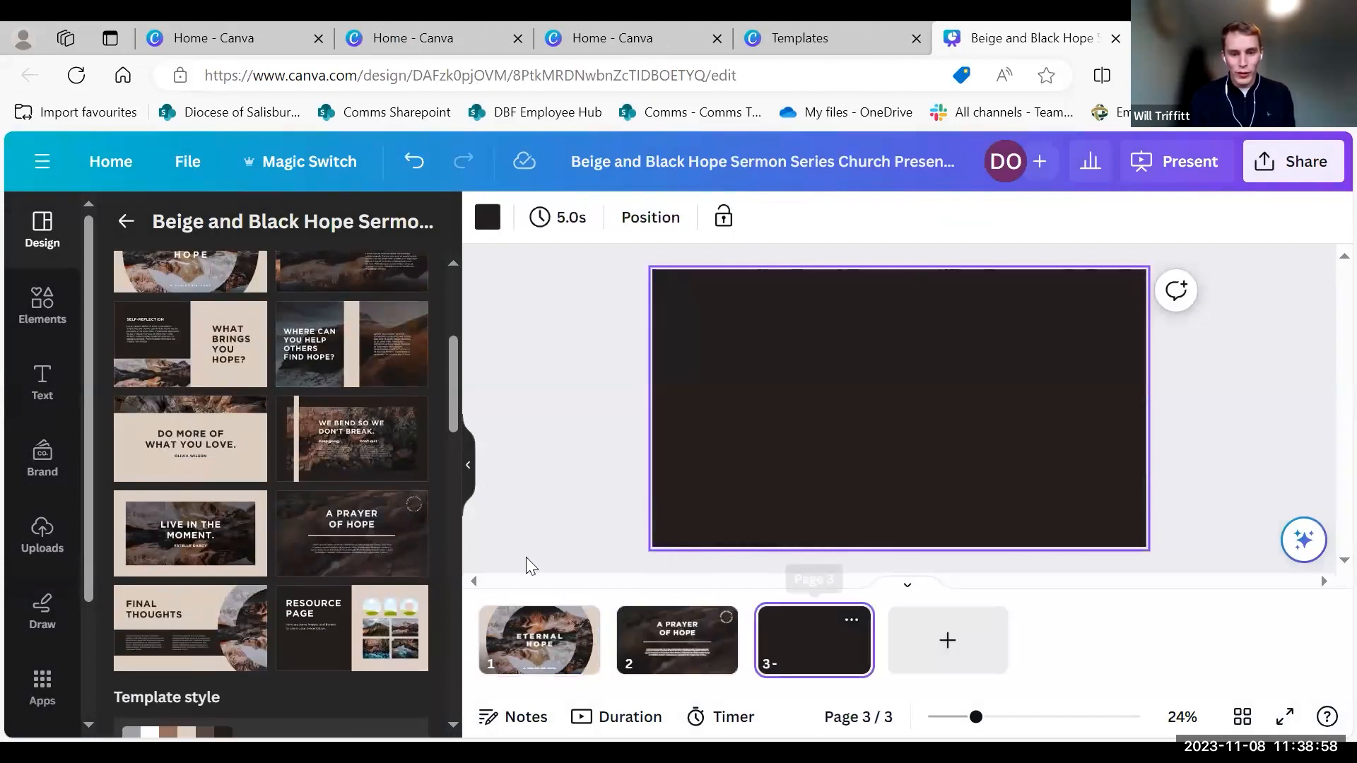
{"action": "left_click", "coordinate": [193, 344]}
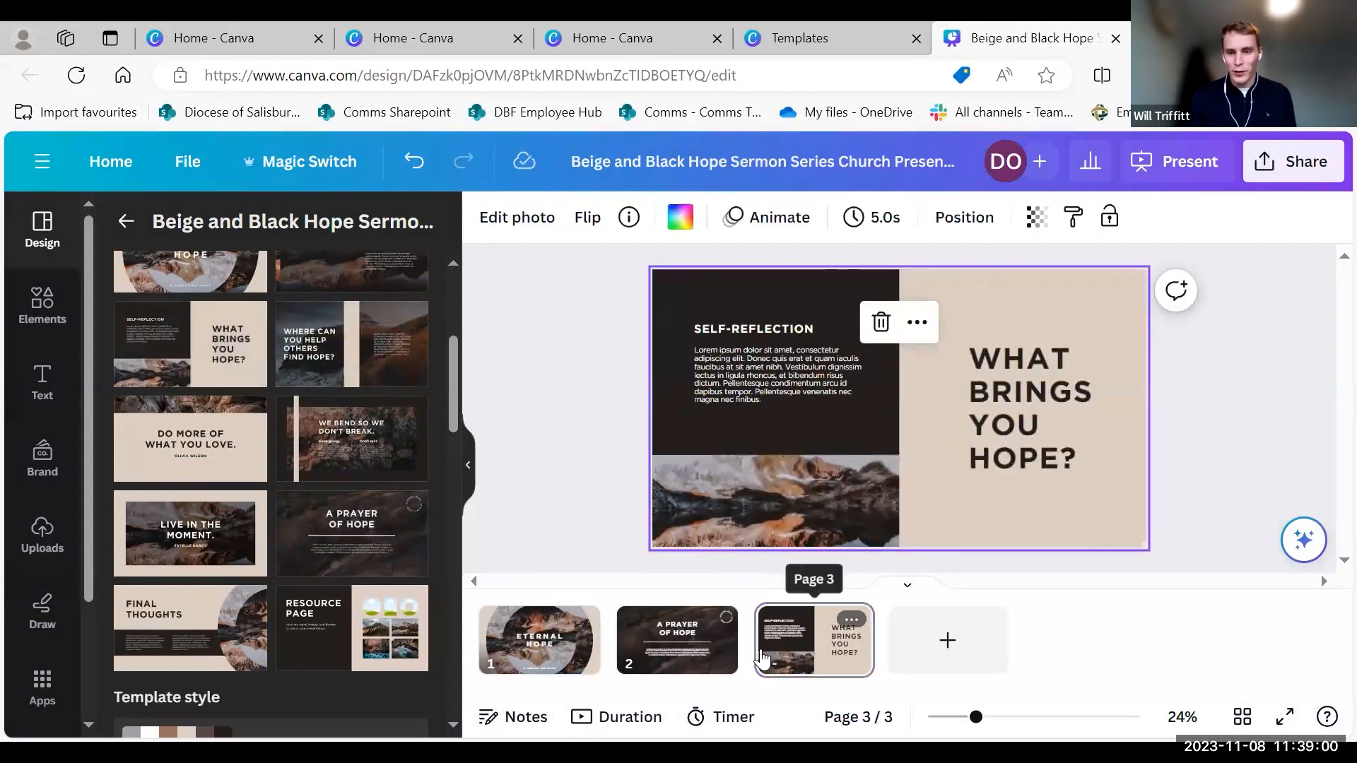
Inspect the Self-Reflection text and the landscape photo on page 3 as editable elements, and return to page 1.
{"action": "left_click", "coordinate": [798, 381]}
{"action": "left_click", "coordinate": [799, 382]}
{"action": "left_click", "coordinate": [711, 543]}
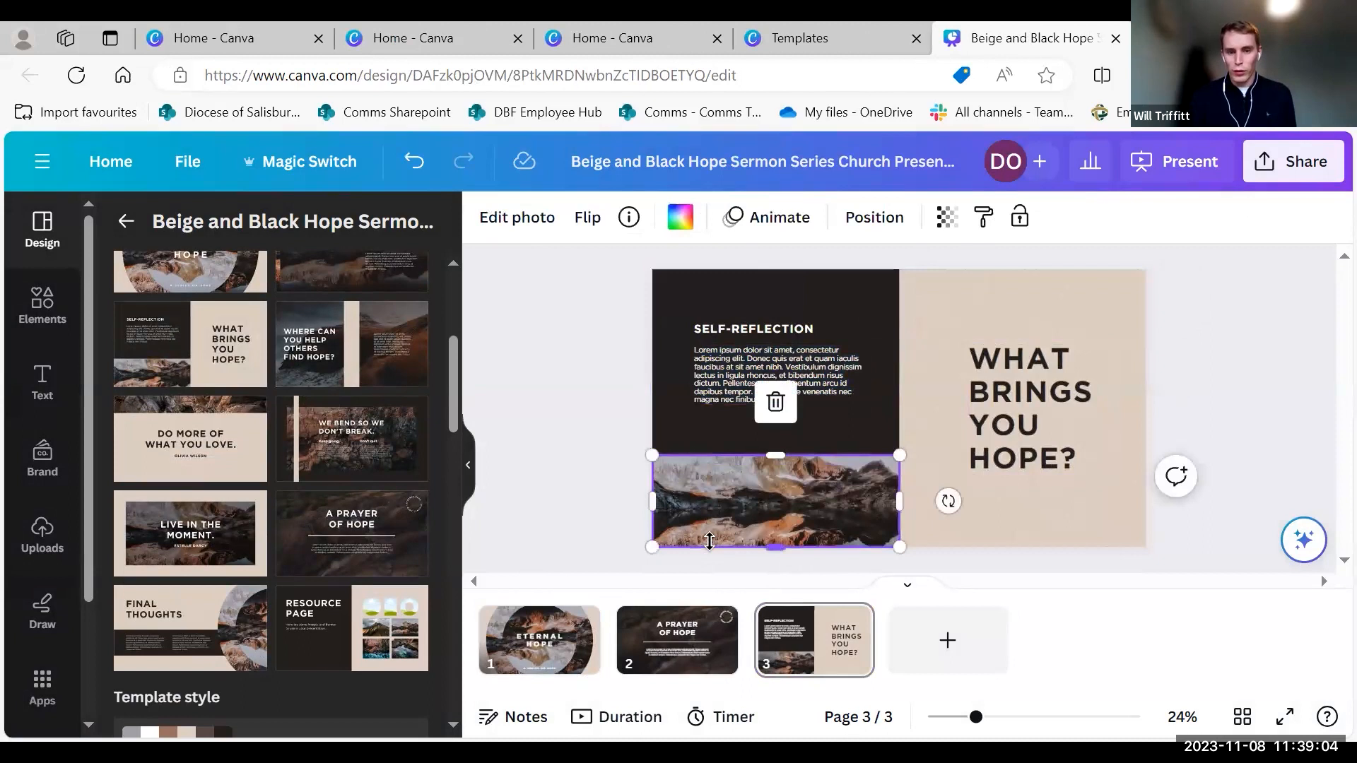
{"action": "left_click", "coordinate": [545, 617]}
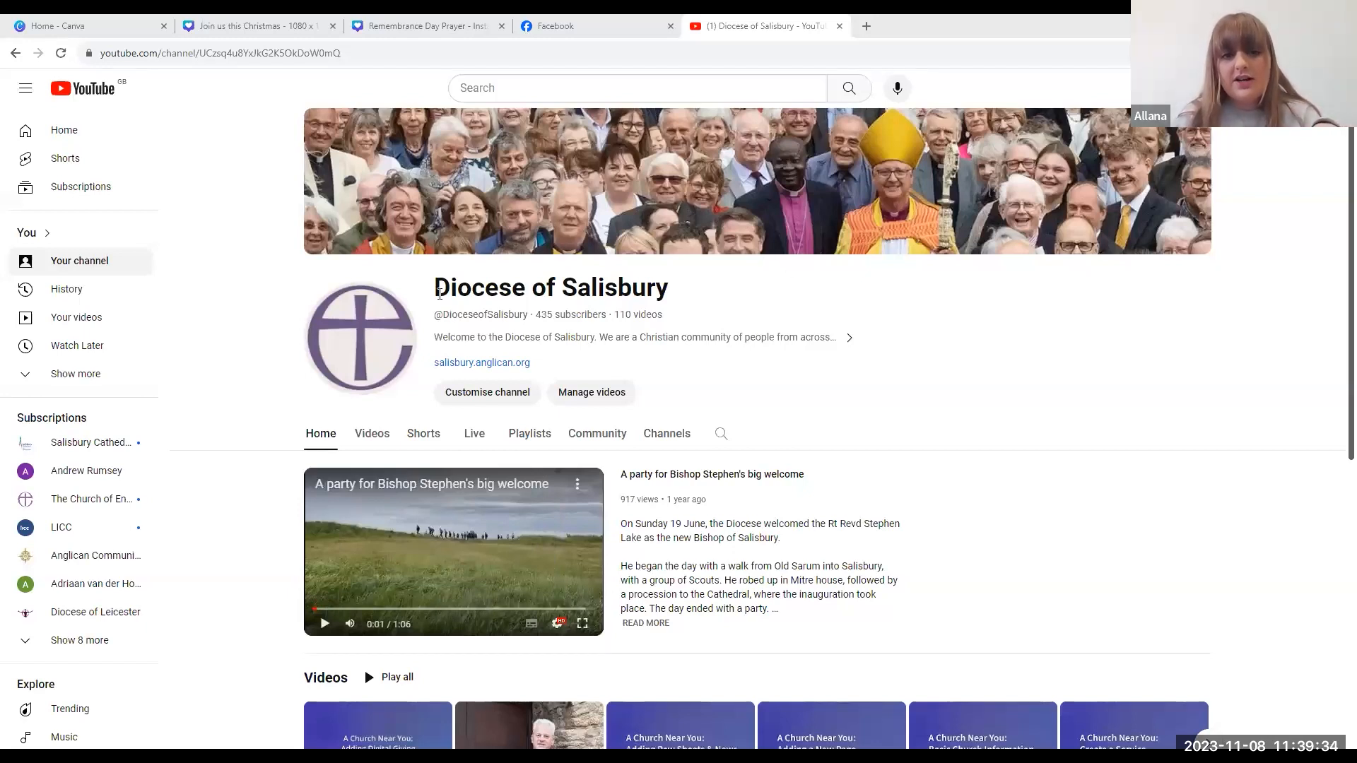
Switch from the YouTube channel to the Facebook home page and dismiss the Meta Business Suite suggestion.
{"action": "left_click_drag", "start_coordinate": [439, 293], "coordinate": [744, 302]}
{"action": "left_click", "coordinate": [743, 302]}
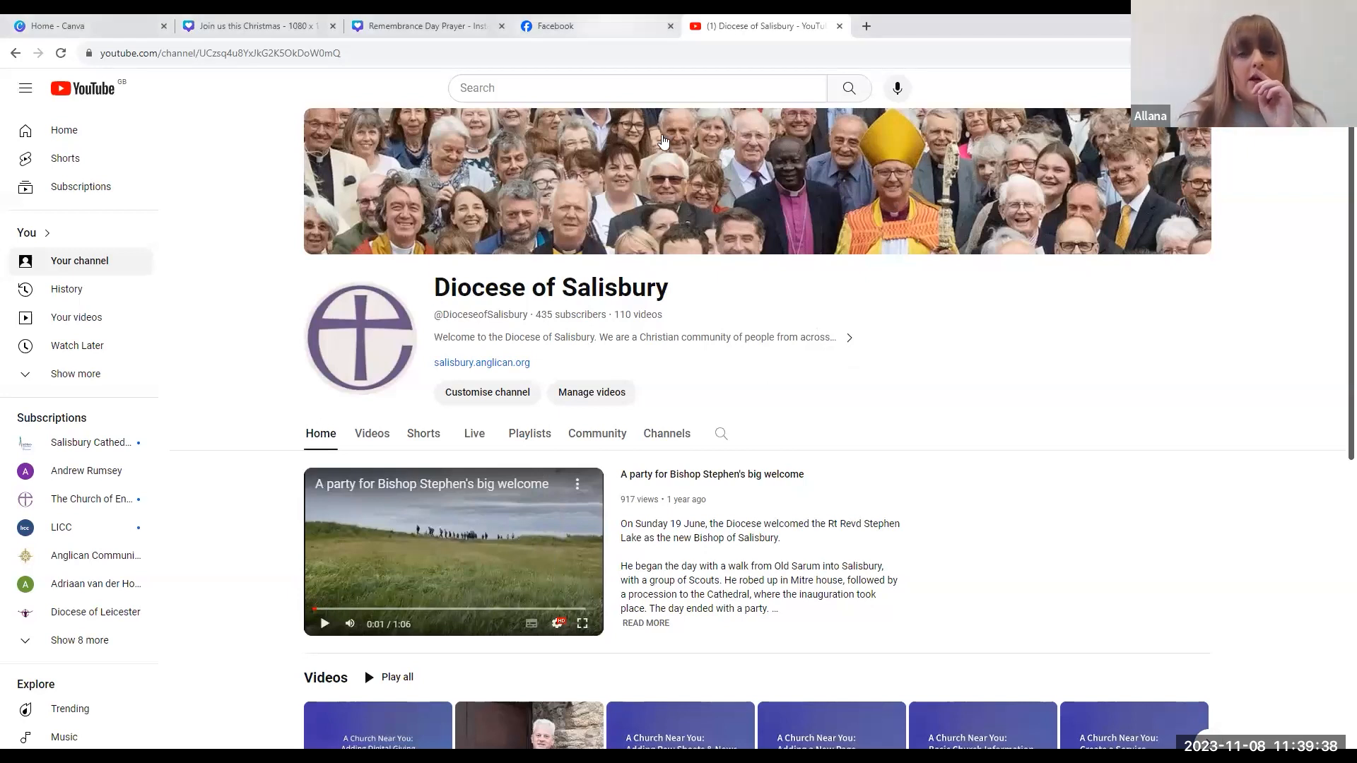
{"action": "key", "text": "ctrl+shift+Tab"}
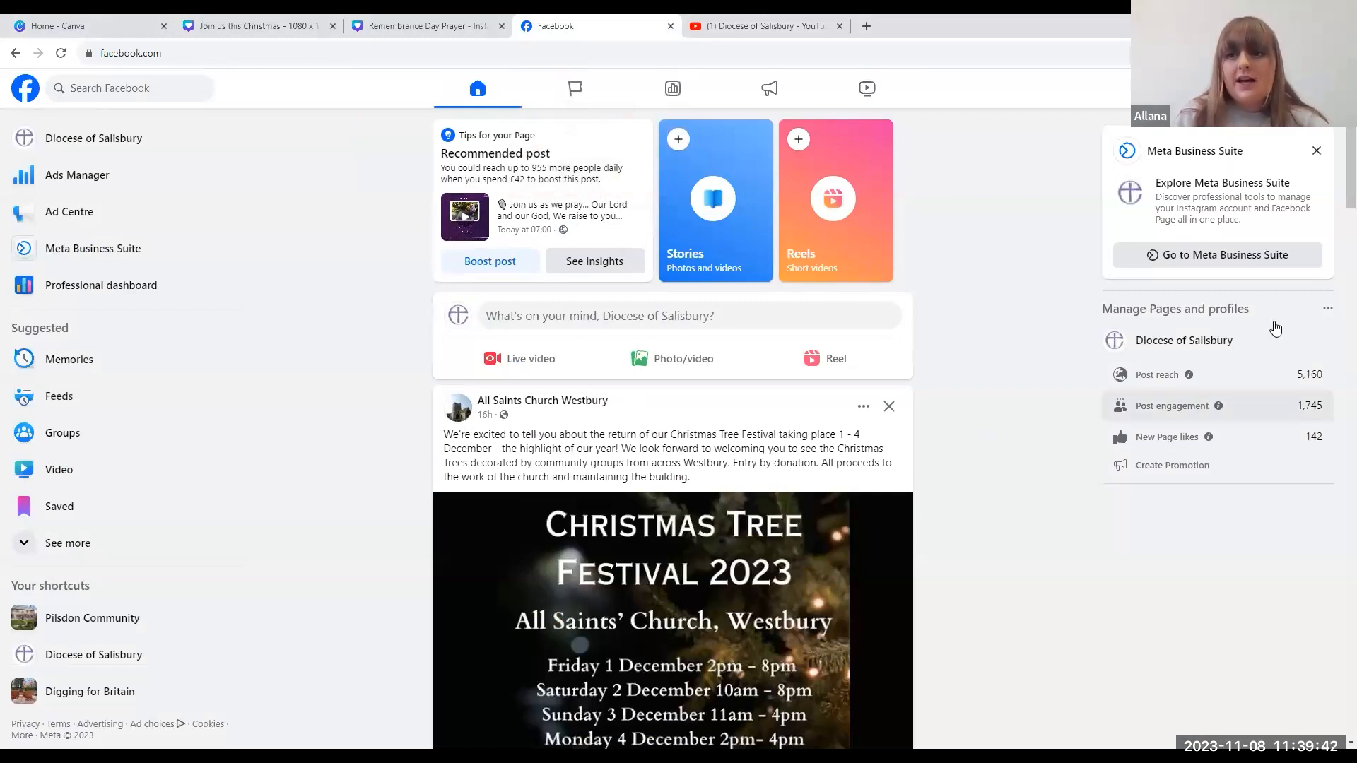
{"action": "left_click", "coordinate": [1316, 152]}
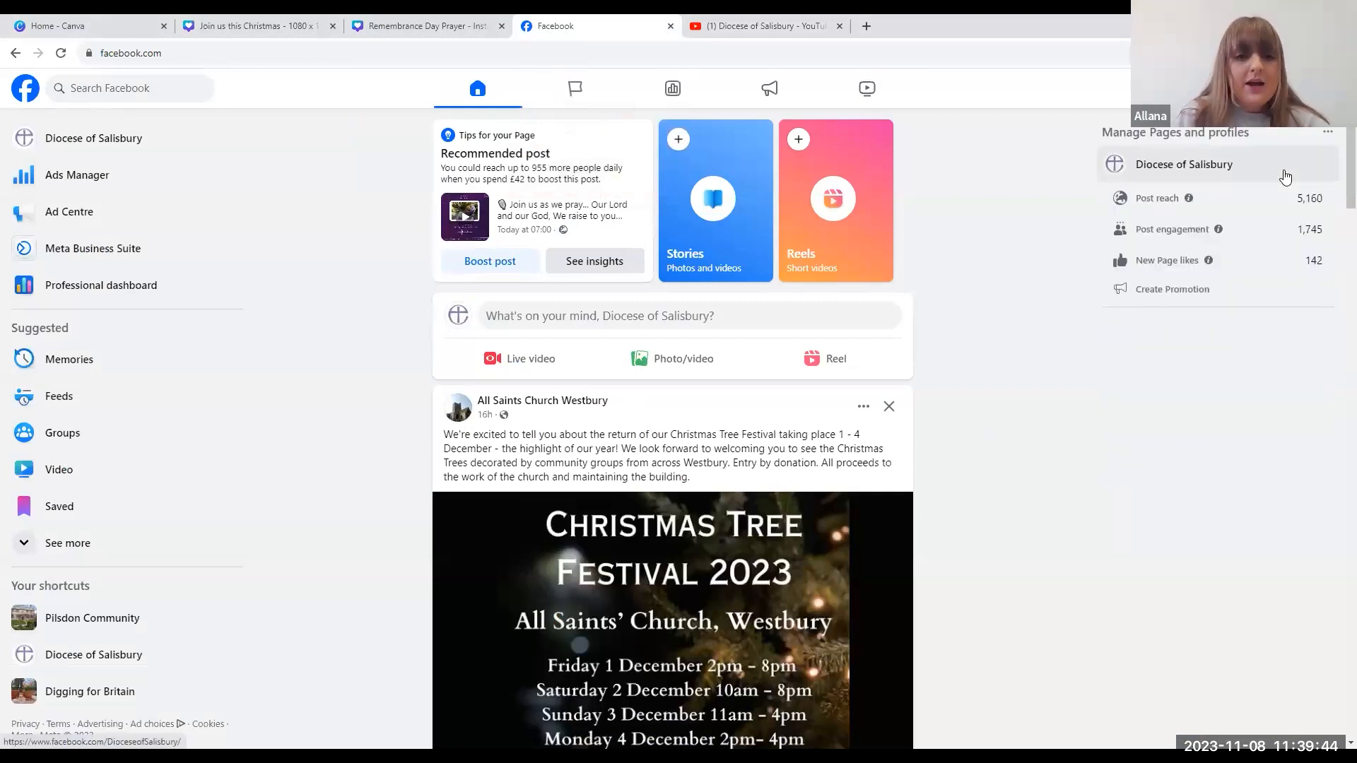
Start a new Facebook post for Diocese of Salisbury and attach the image "Remembrance Day Prayer (1)" from Downloads.
{"action": "left_click", "coordinate": [632, 318]}
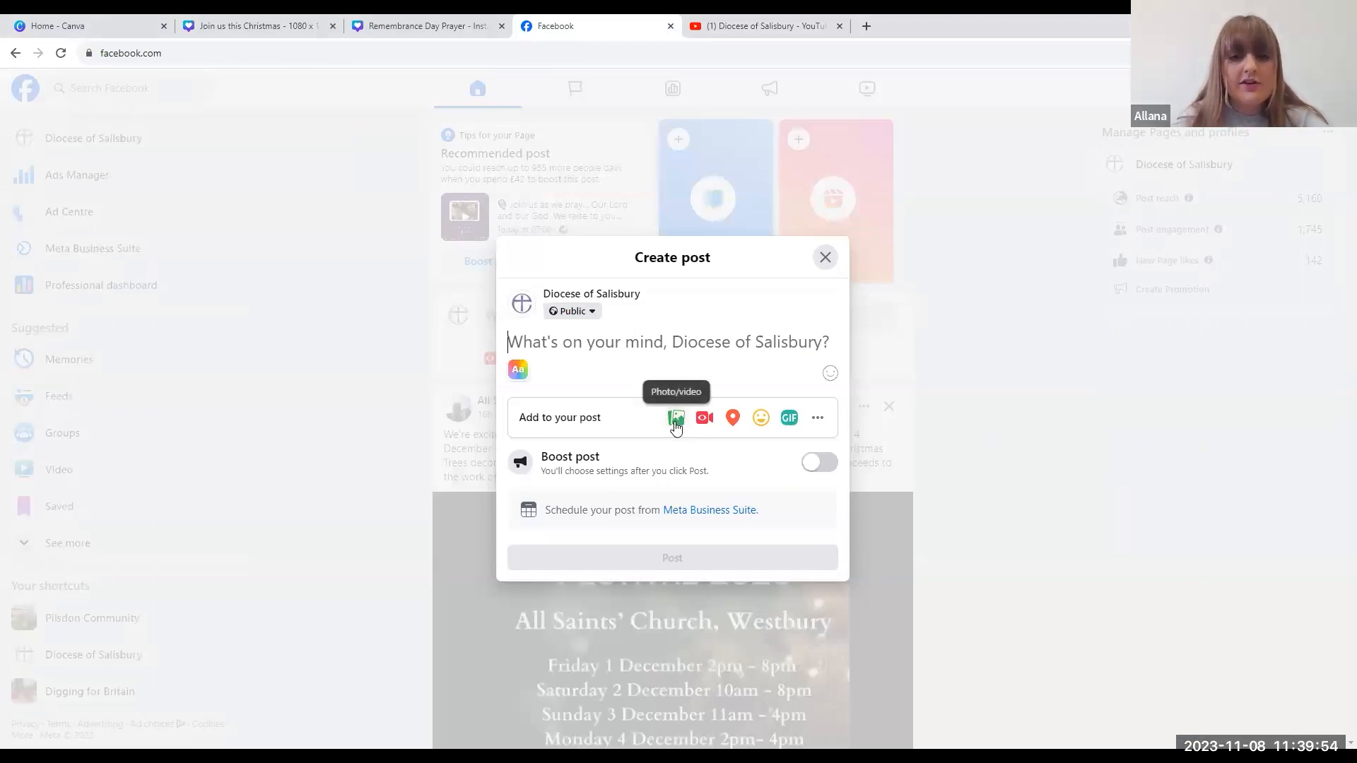
{"action": "left_click", "coordinate": [676, 423]}
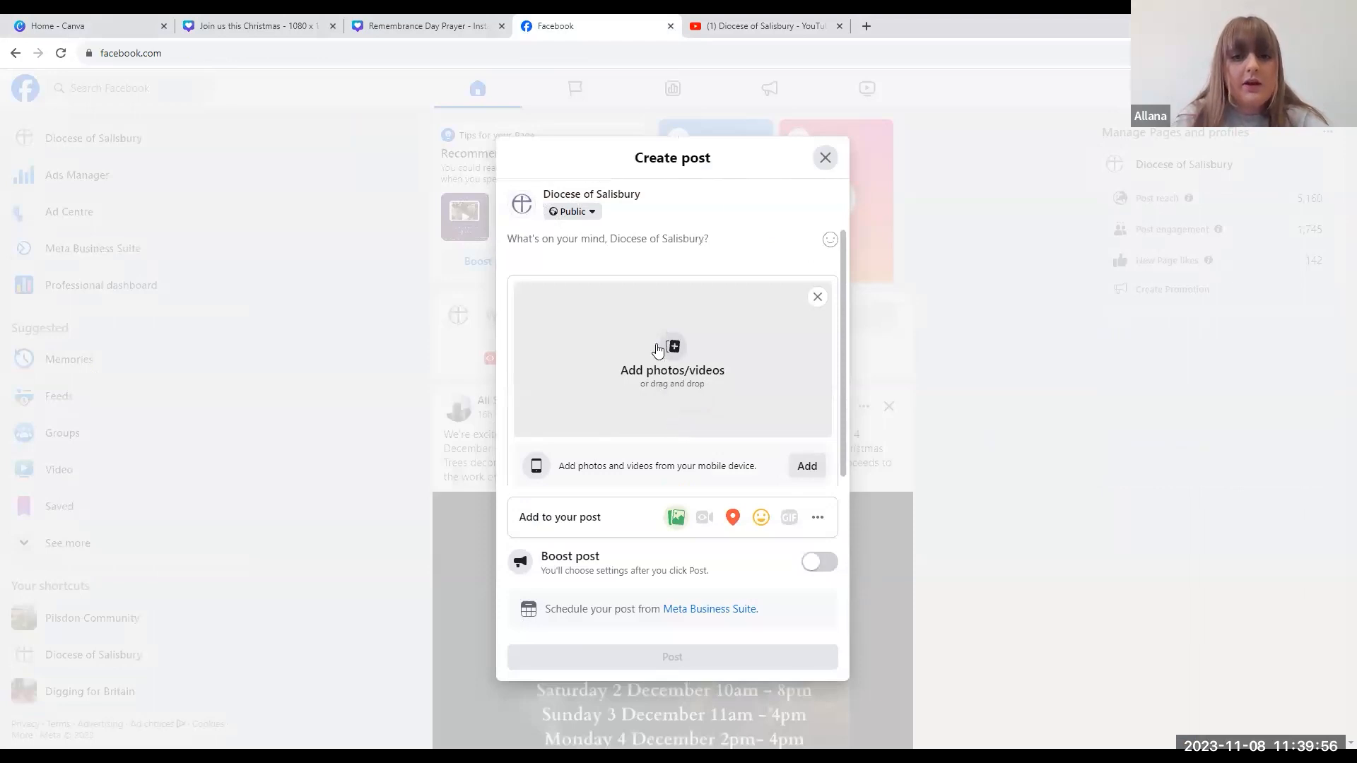
{"action": "left_click", "coordinate": [678, 366]}
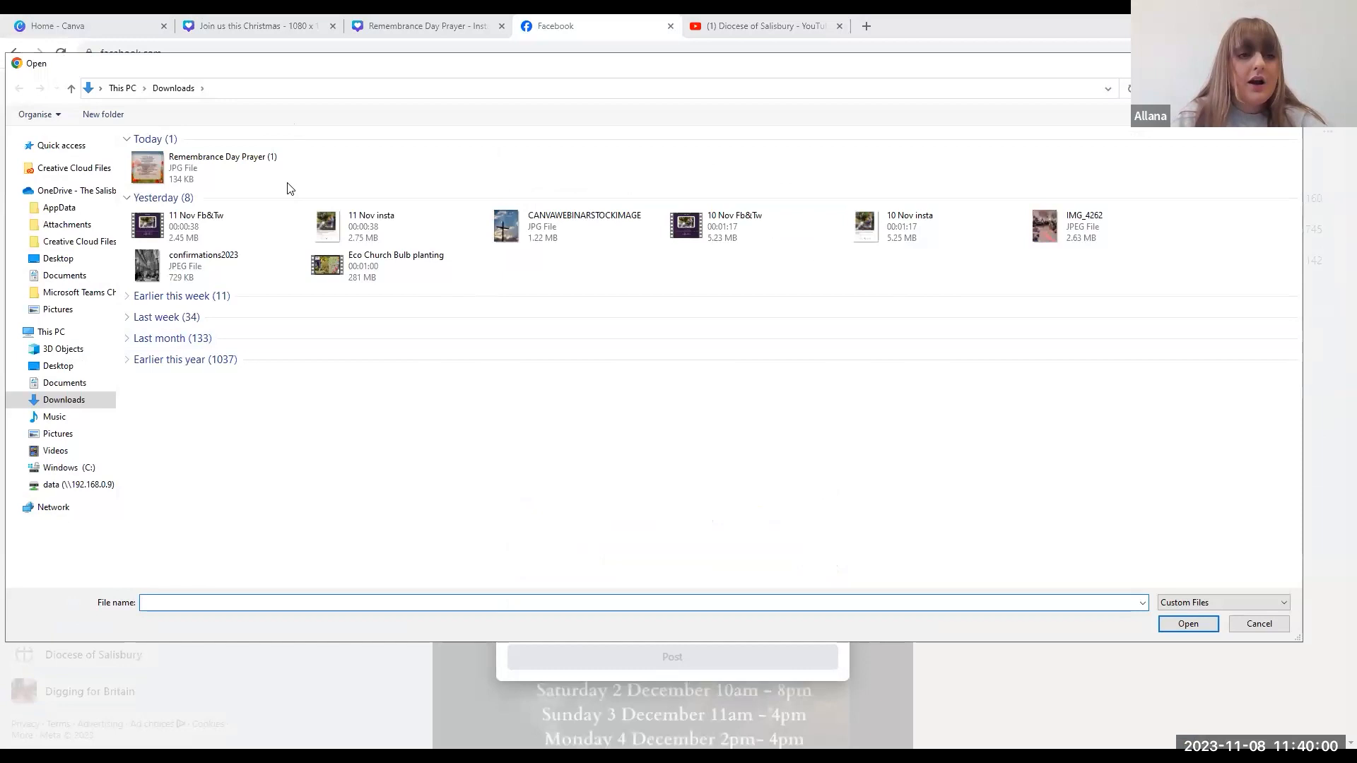
{"action": "left_click", "coordinate": [203, 169]}
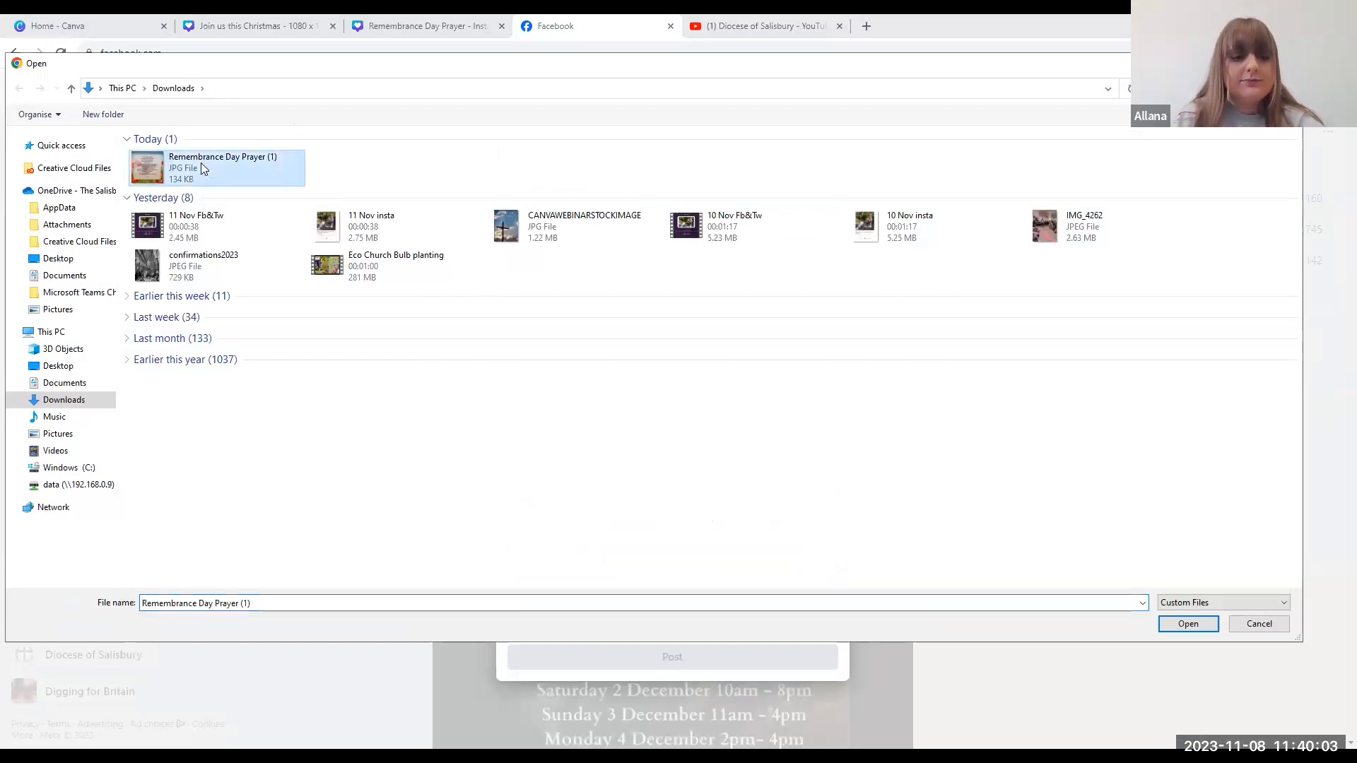
{"action": "left_click", "coordinate": [1185, 623]}
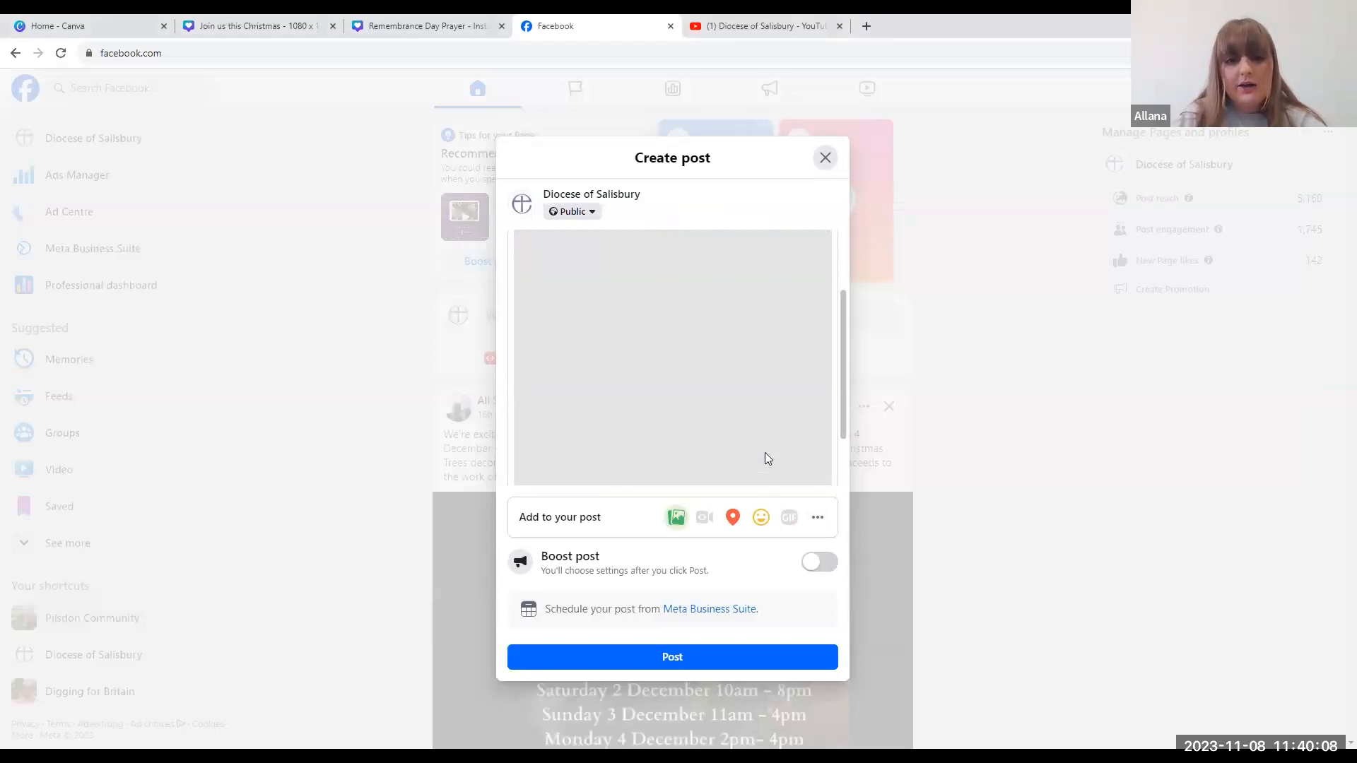
Write "Prayer for Sunday." as the post's text and review the attached prayer image.
{"action": "scroll", "coordinate": [749, 432], "scroll_direction": "up", "scroll_amount": 3}
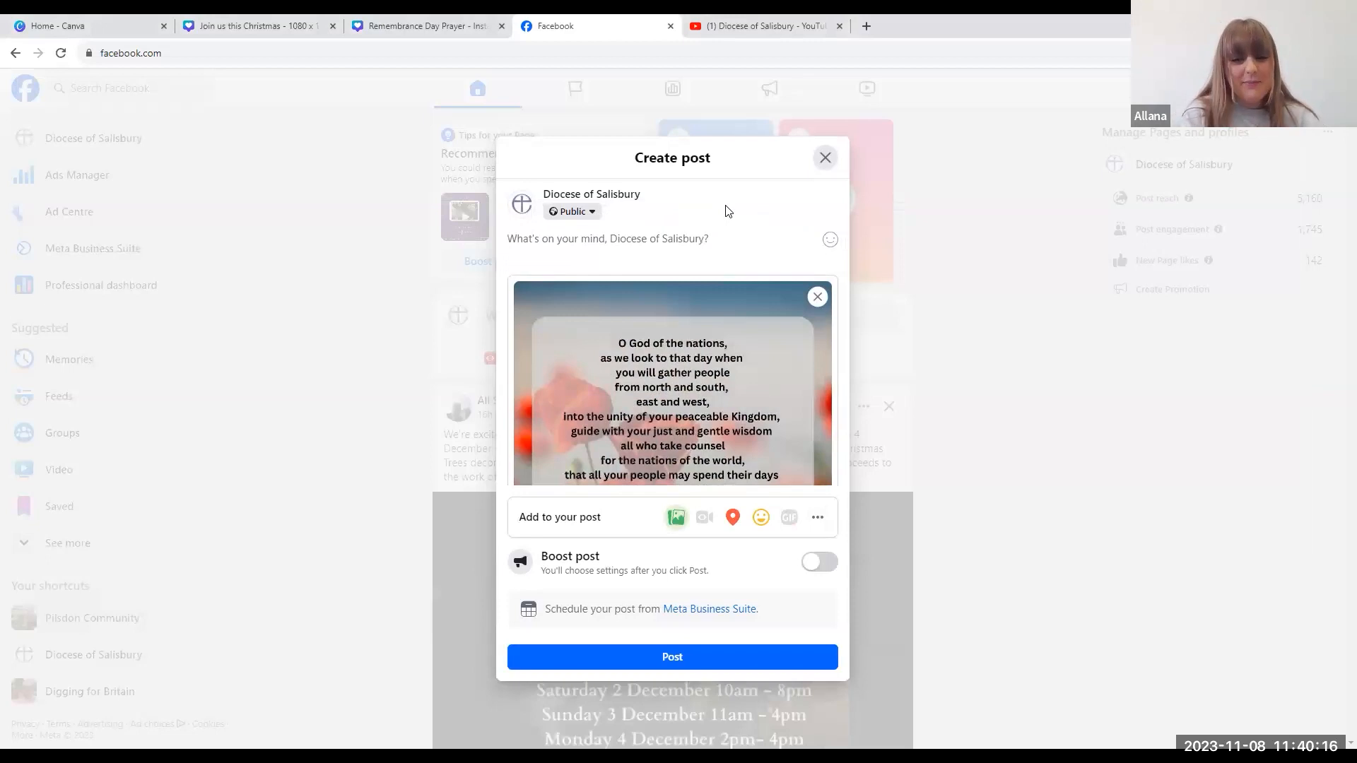
{"action": "type", "text": "Prayer for"}
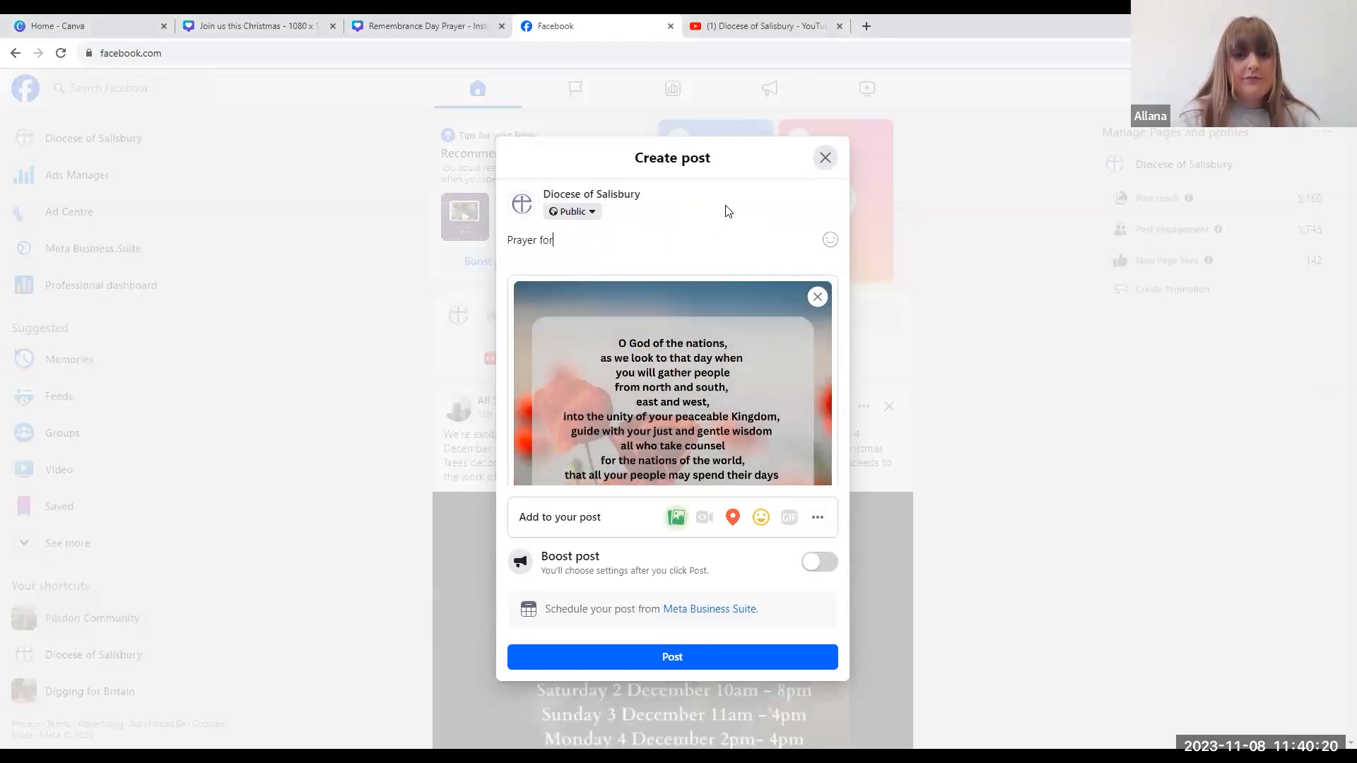
{"action": "type", "text": " Sunday"}
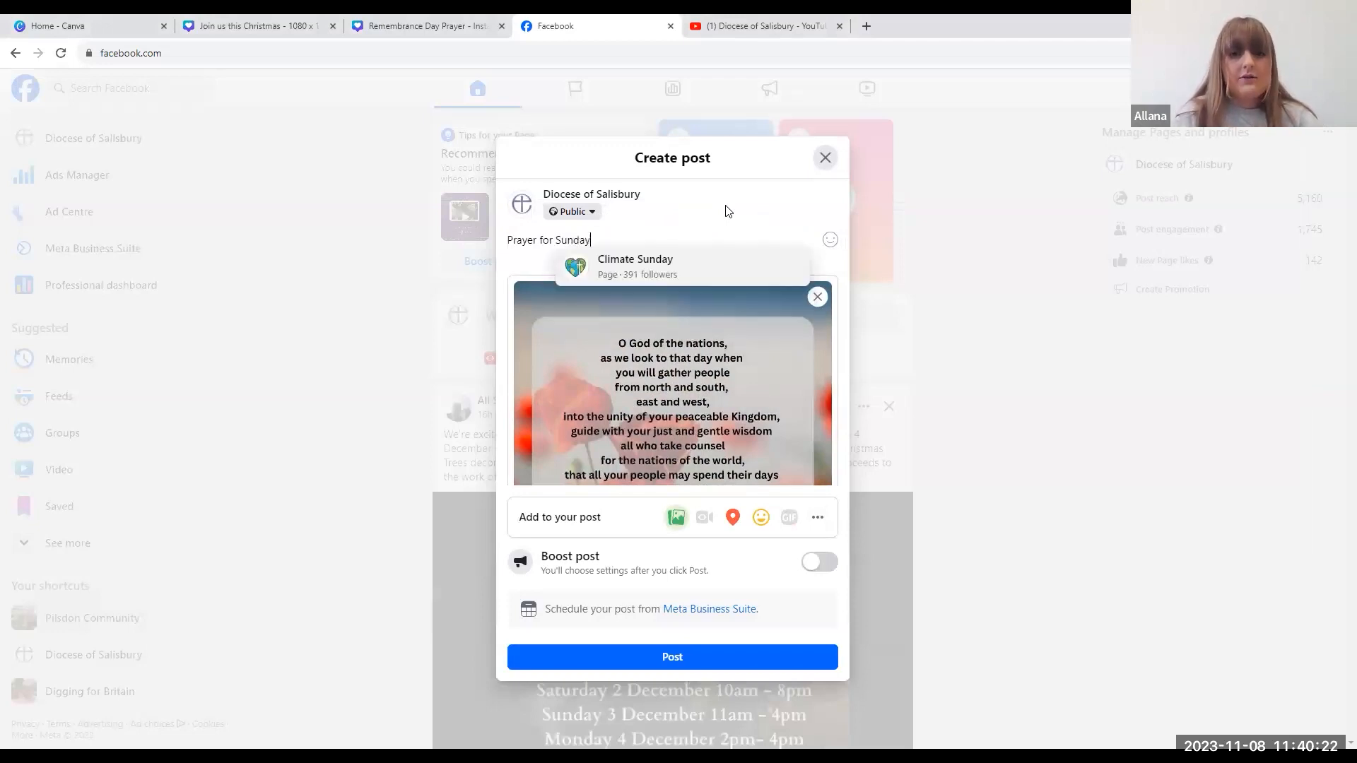
{"action": "type", "text": "."}
{"action": "scroll", "coordinate": [697, 290], "scroll_direction": "down", "scroll_amount": 3}
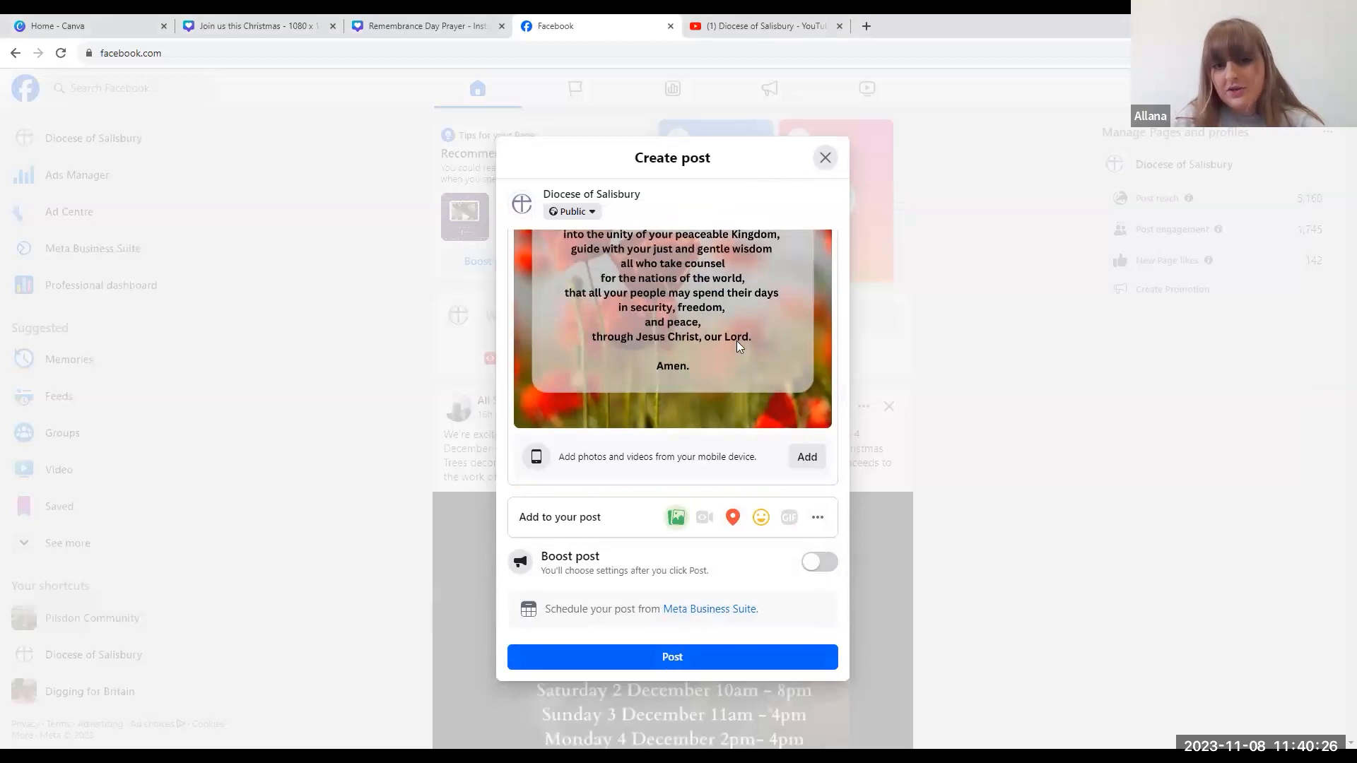
{"action": "scroll", "coordinate": [734, 342], "scroll_direction": "up", "scroll_amount": 3}
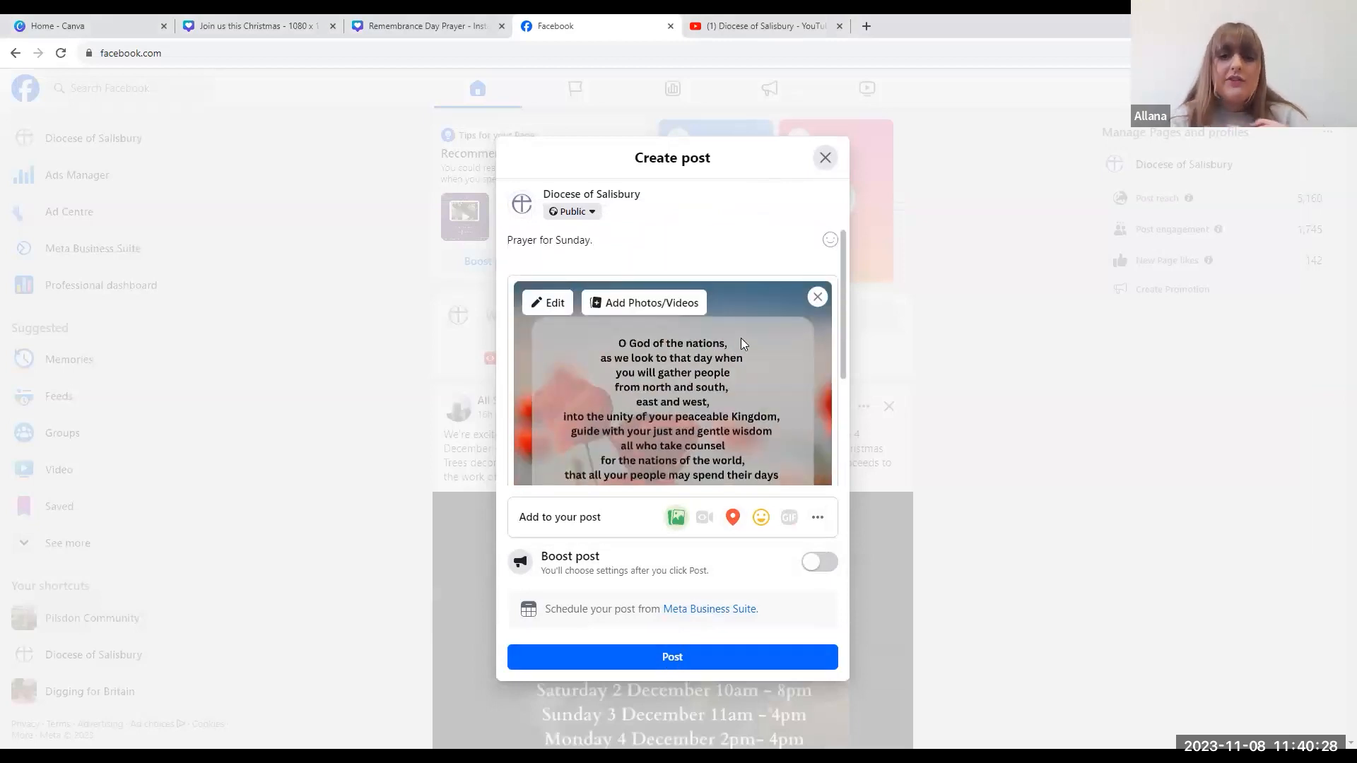